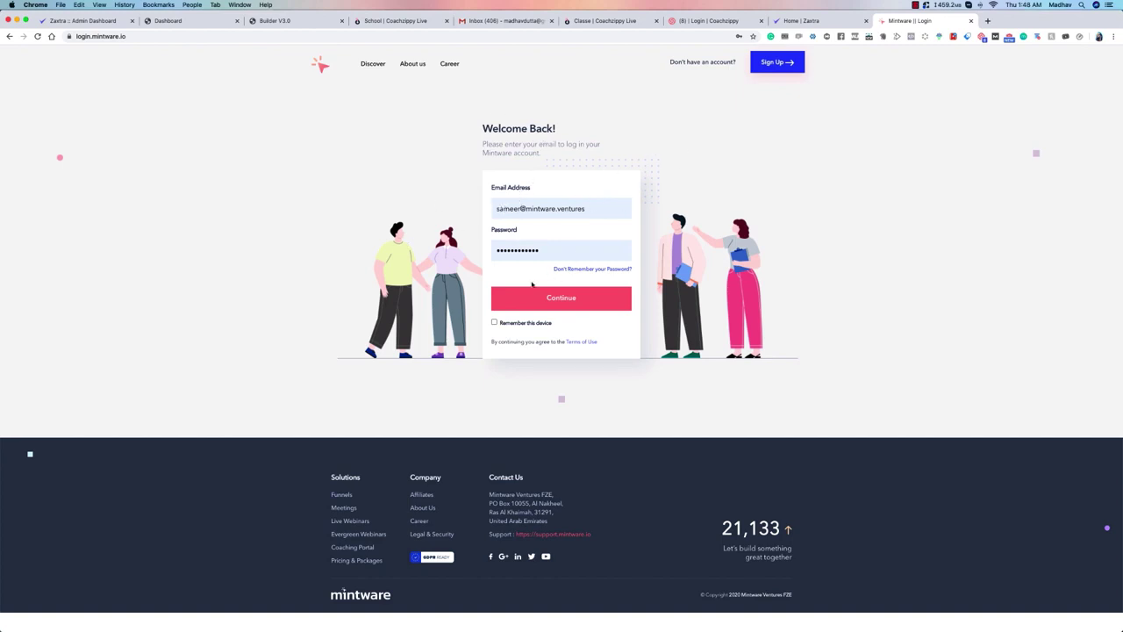
Log in to the Mintware account and open the zkart app.
{"action": "left_click", "coordinate": [575, 296]}
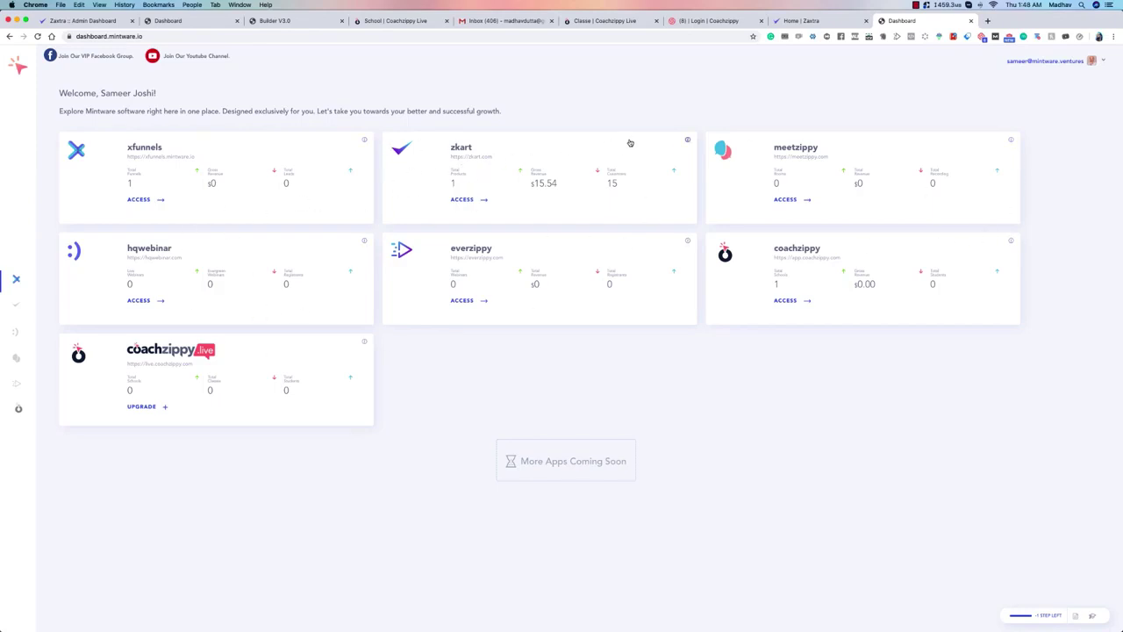
{"action": "left_click", "coordinate": [463, 200]}
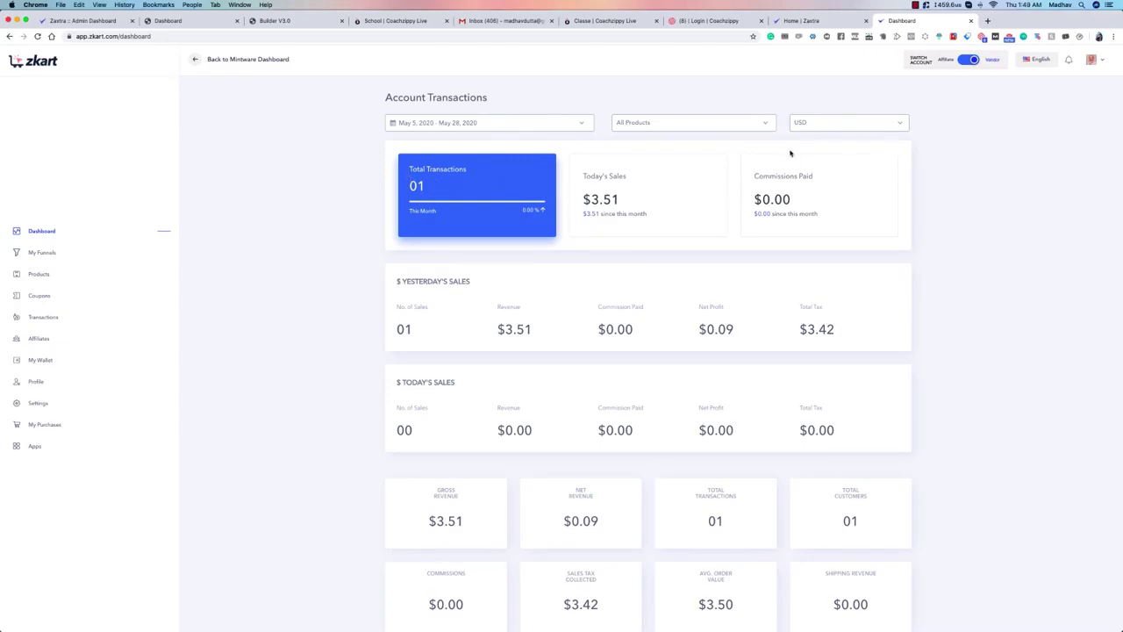
Review the account transaction statistics, from the sales summaries down to the revenue snapshot graph.
{"action": "scroll", "coordinate": [517, 181], "scroll_direction": "down", "scroll_amount": 3}
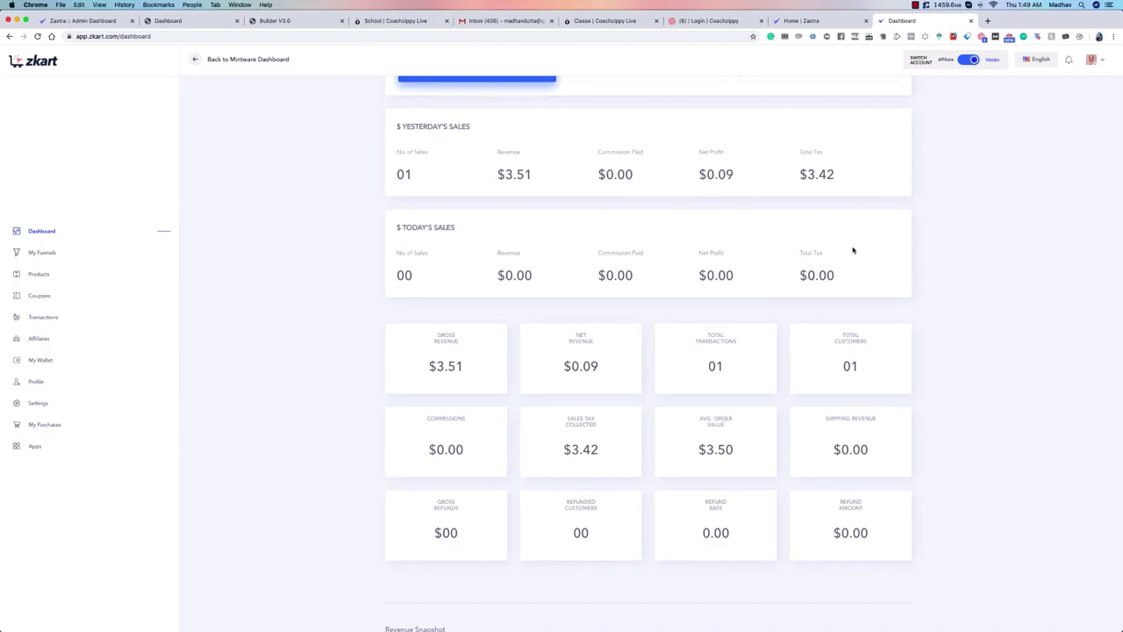
{"action": "scroll", "coordinate": [755, 259], "scroll_direction": "down", "scroll_amount": 3}
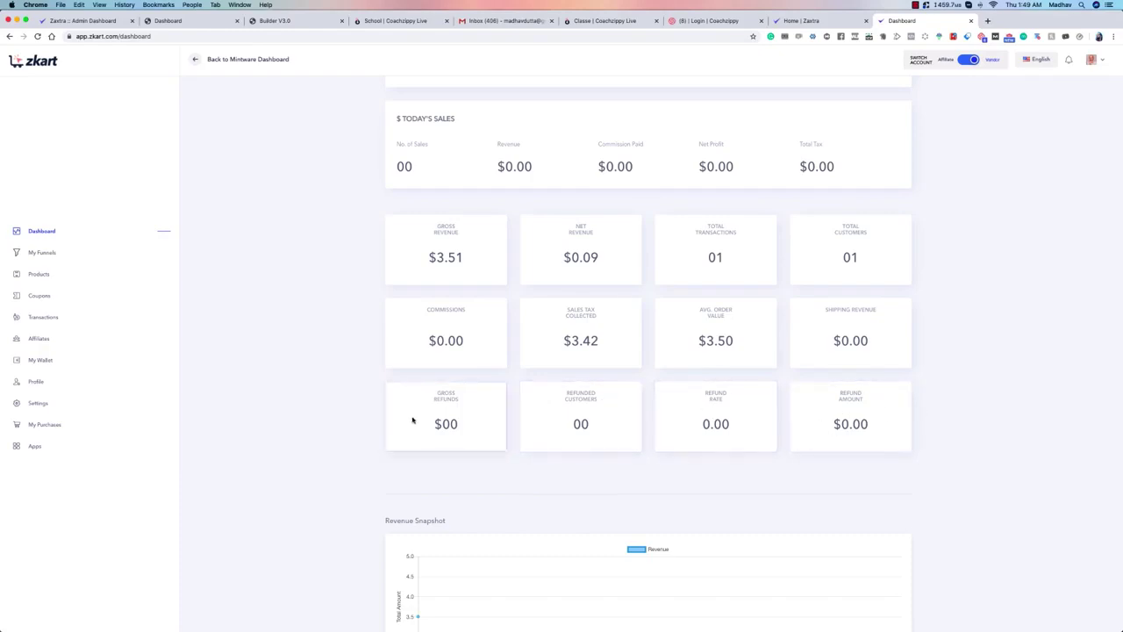
{"action": "scroll", "coordinate": [412, 421], "scroll_direction": "down", "scroll_amount": 2}
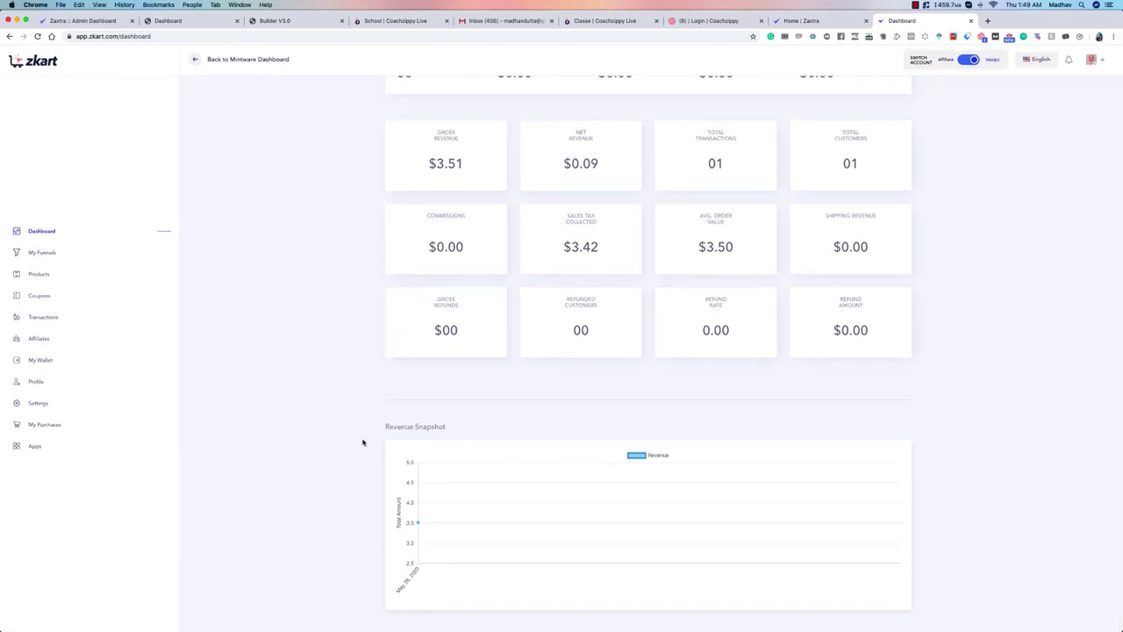
{"action": "mouse_move", "coordinate": [419, 524]}
{"action": "scroll", "coordinate": [939, 483], "scroll_direction": "up", "scroll_amount": 8}
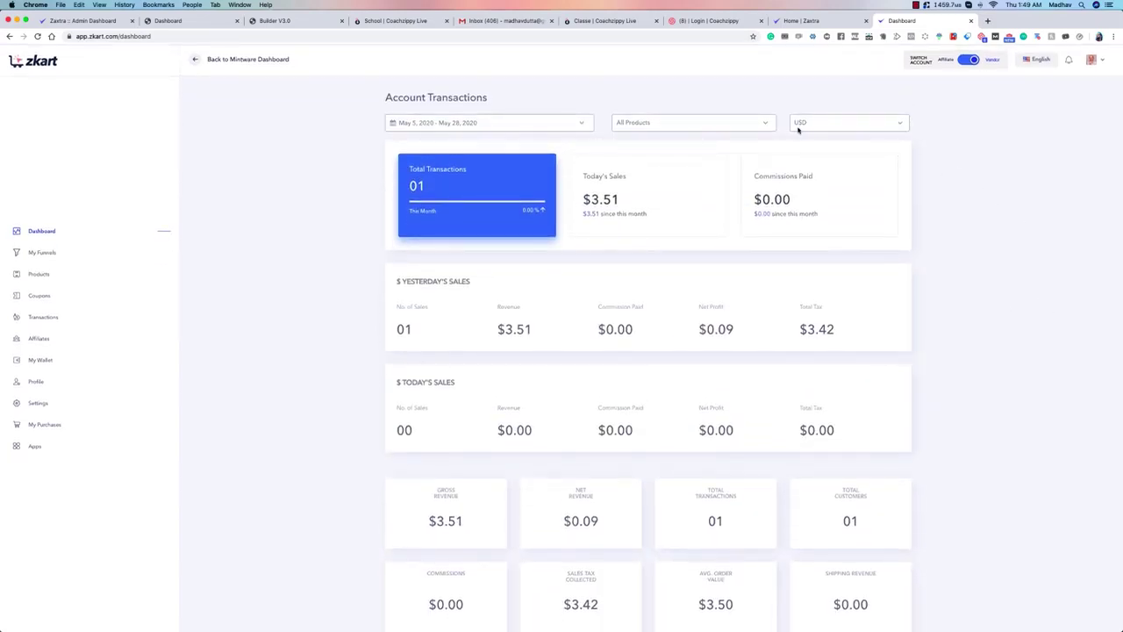
Check which currencies the account transactions can be filtered by, keeping USD.
{"action": "left_click", "coordinate": [893, 128]}
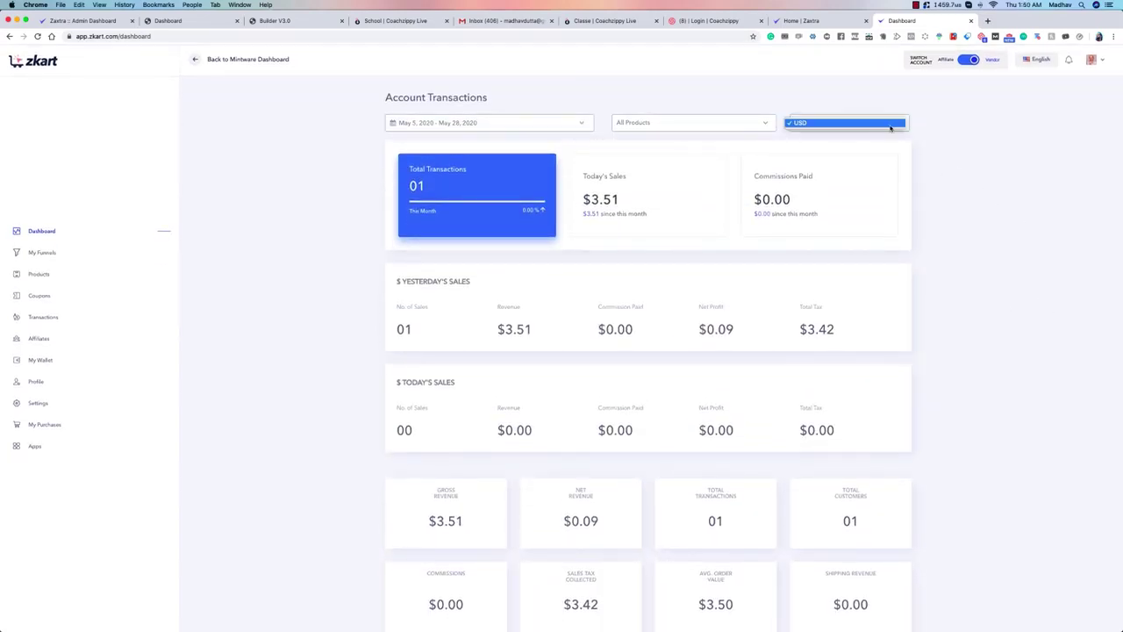
{"action": "left_click", "coordinate": [940, 127]}
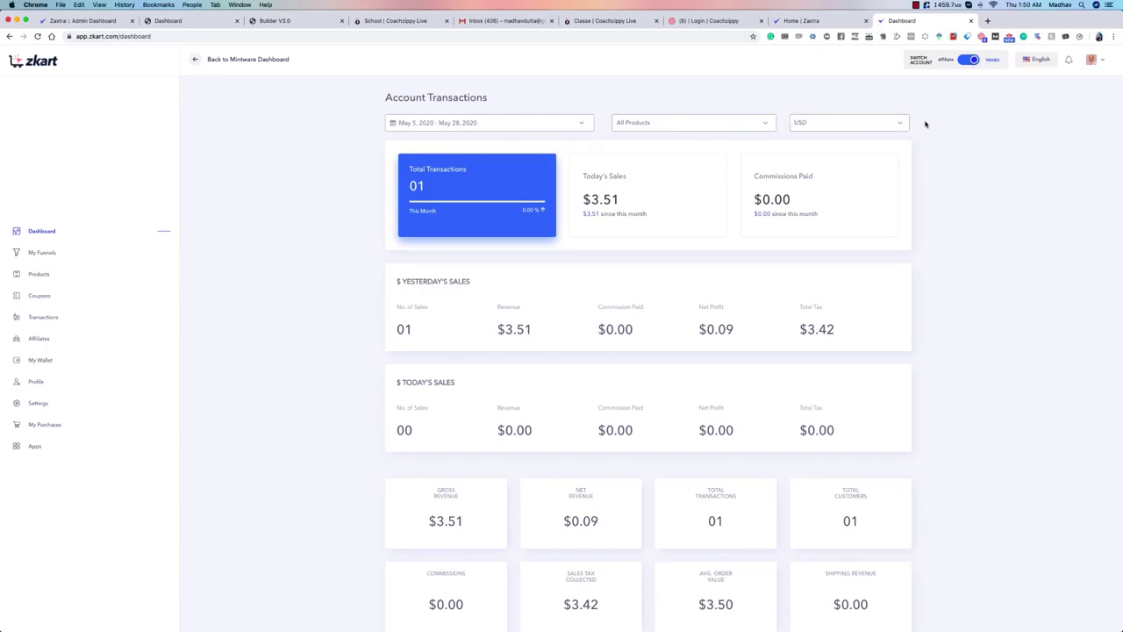
{"action": "left_click", "coordinate": [870, 123]}
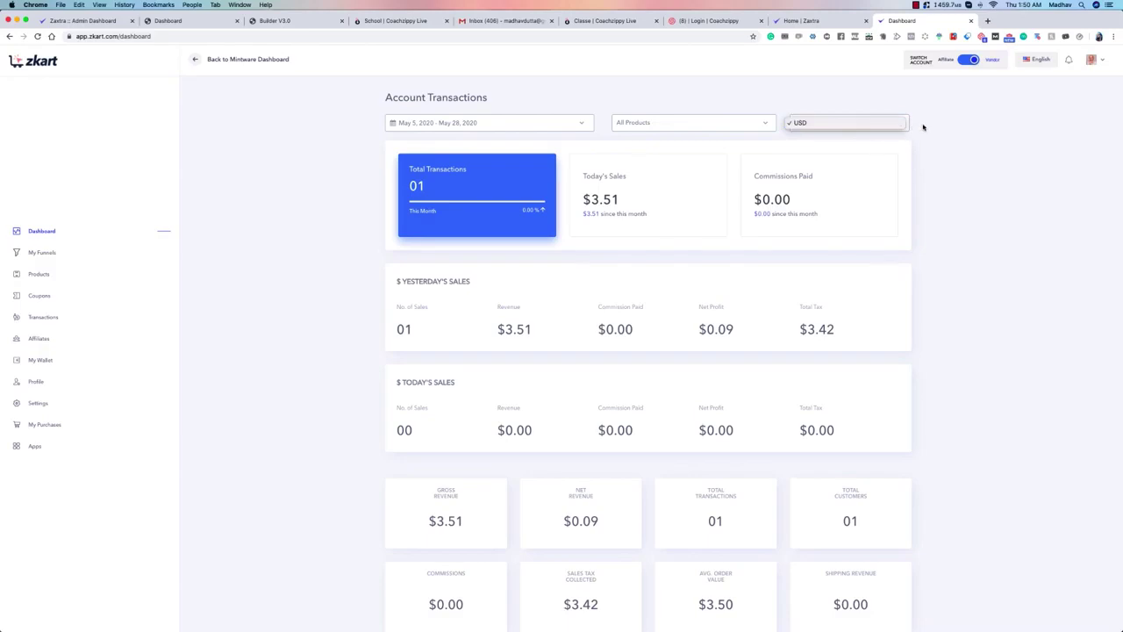
{"action": "left_click", "coordinate": [923, 127]}
Filter the account transactions to All Recurring and review the resulting statistics.
{"action": "left_click", "coordinate": [740, 123]}
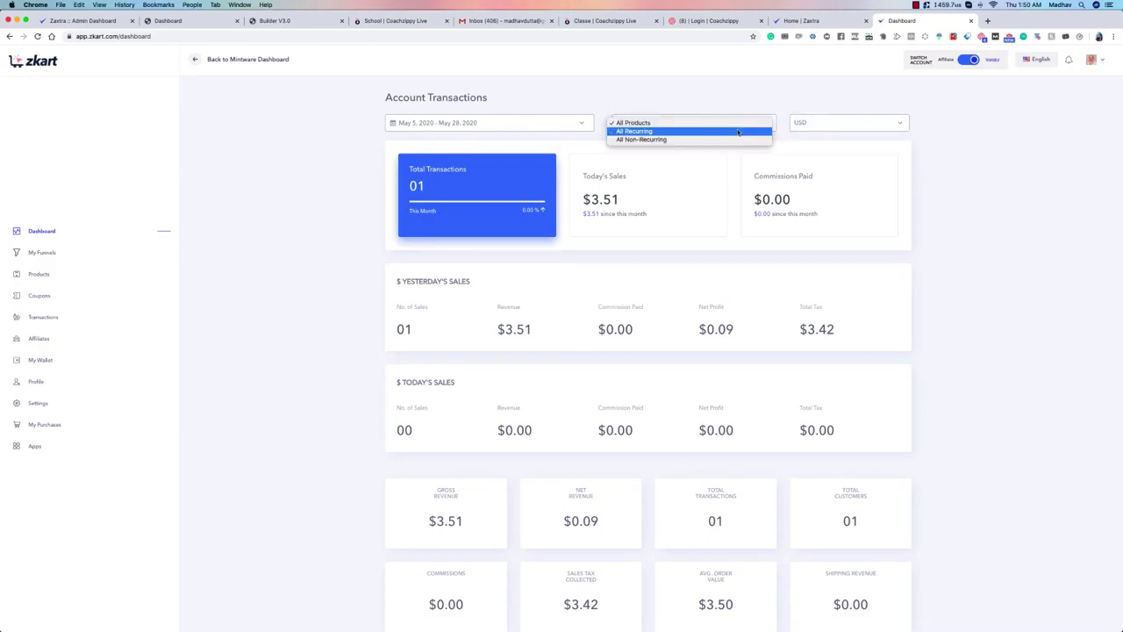
{"action": "left_click", "coordinate": [680, 131]}
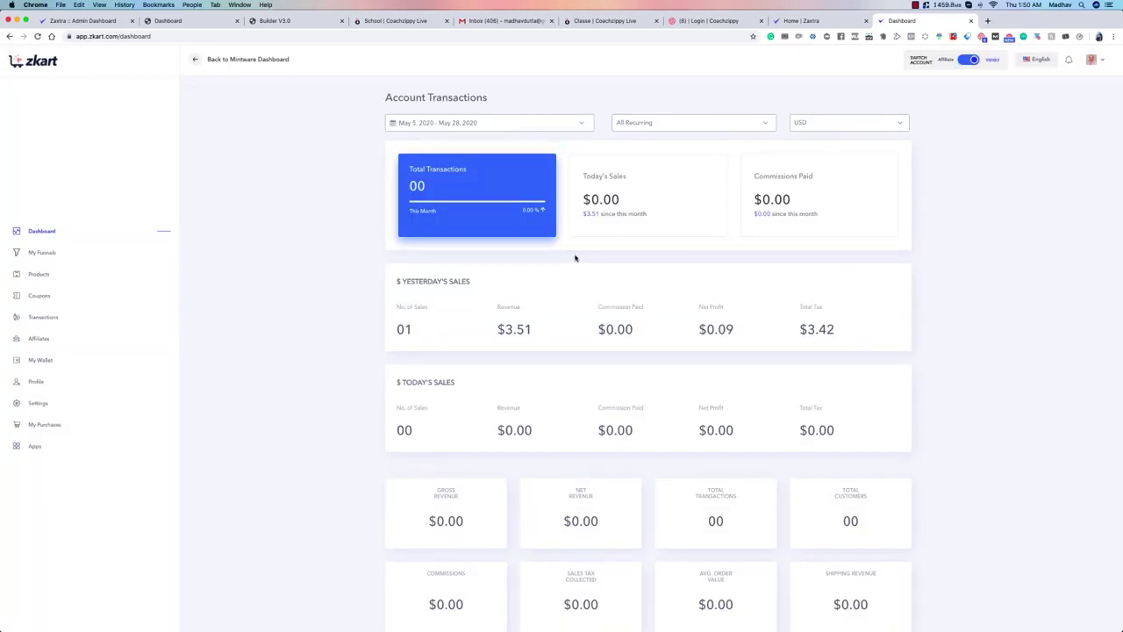
{"action": "scroll", "coordinate": [575, 257], "scroll_direction": "down", "scroll_amount": 2}
{"action": "scroll", "coordinate": [576, 257], "scroll_direction": "down", "scroll_amount": 5}
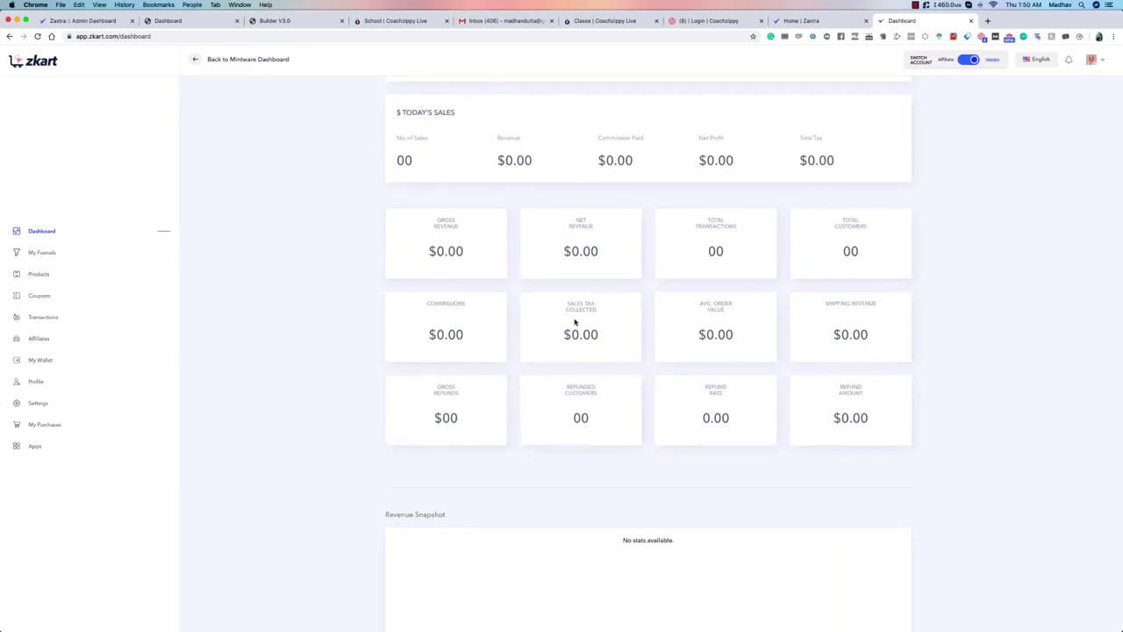
{"action": "scroll", "coordinate": [575, 323], "scroll_direction": "up", "scroll_amount": 1}
{"action": "scroll", "coordinate": [574, 322], "scroll_direction": "up", "scroll_amount": 6}
Filter the account transactions to All Non-Recurring and review the statistics and revenue graph.
{"action": "left_click", "coordinate": [660, 123]}
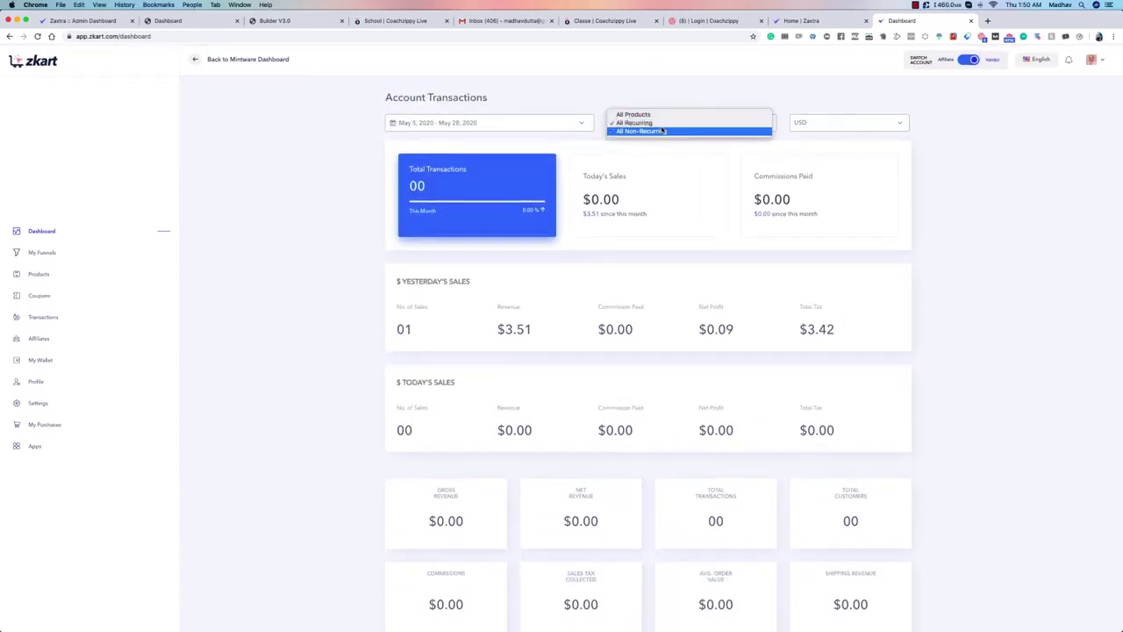
{"action": "left_click", "coordinate": [662, 132]}
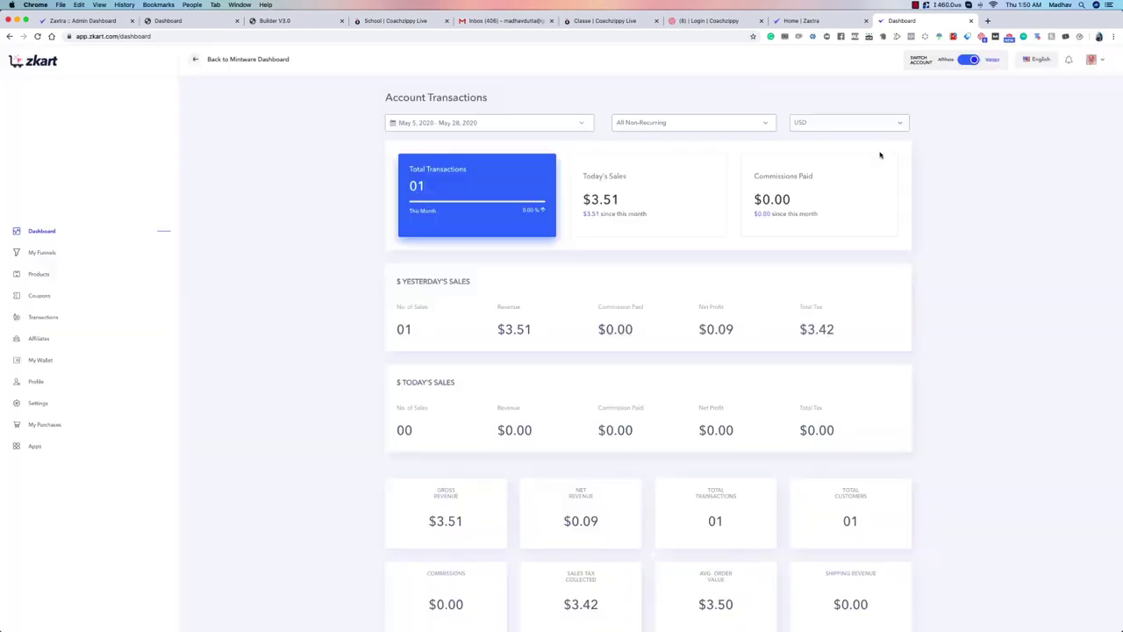
{"action": "scroll", "coordinate": [888, 162], "scroll_direction": "down", "scroll_amount": 6}
{"action": "scroll", "coordinate": [896, 166], "scroll_direction": "down", "scroll_amount": 2}
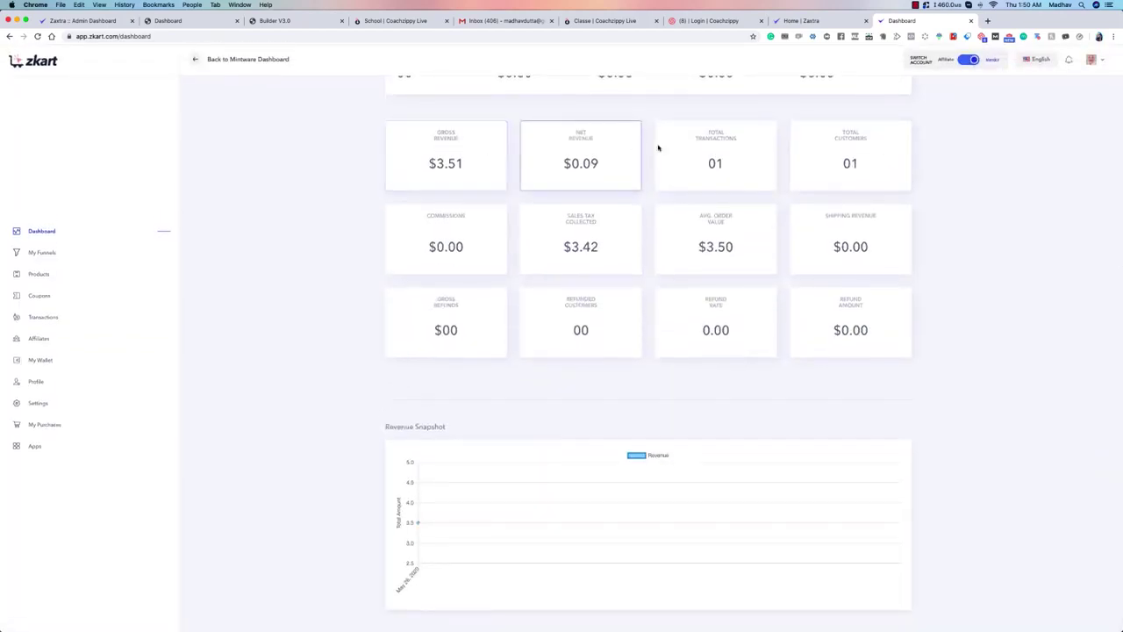
{"action": "scroll", "coordinate": [483, 163], "scroll_direction": "up", "scroll_amount": 8}
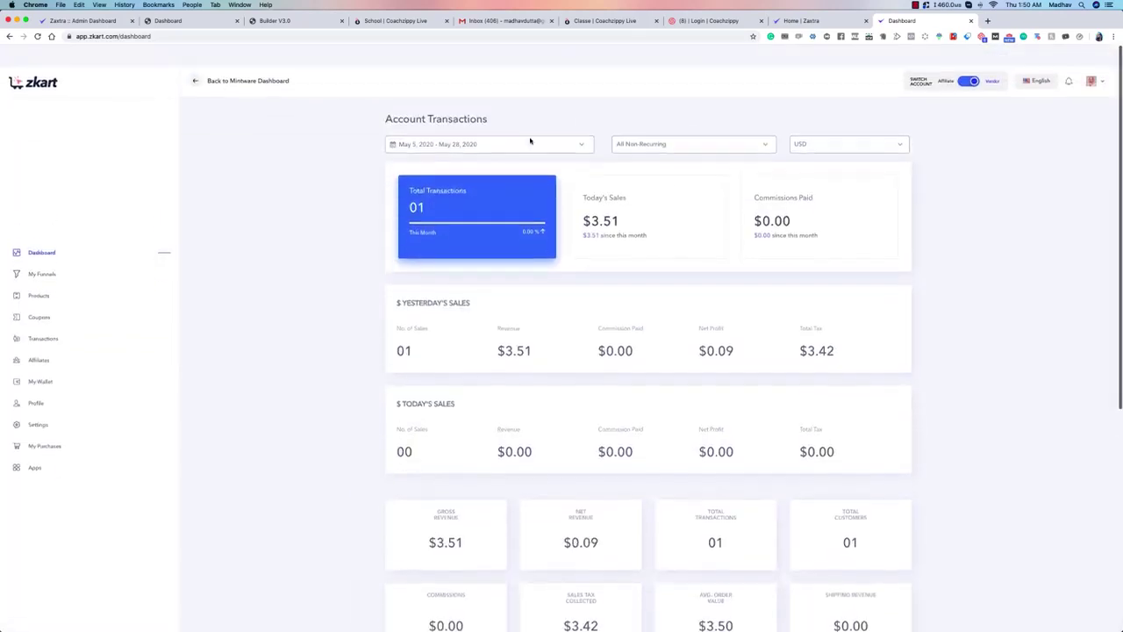
Set the product filter back to All Products and look through the dashboard statistics again.
{"action": "left_click", "coordinate": [650, 125]}
{"action": "left_click", "coordinate": [676, 106]}
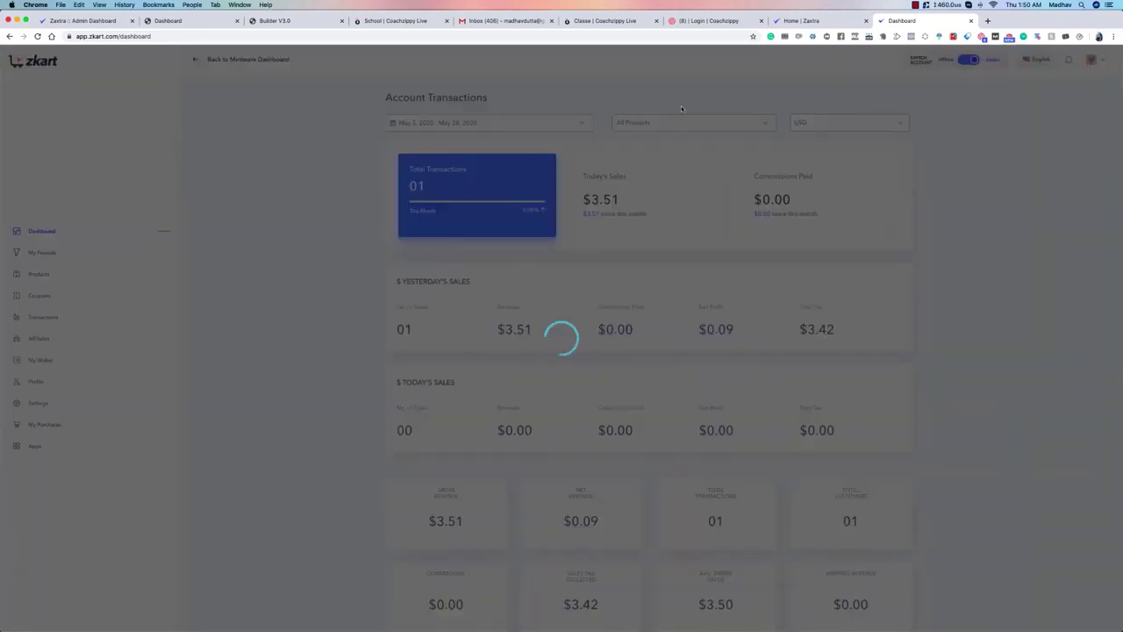
{"action": "scroll", "coordinate": [326, 208], "scroll_direction": "down", "scroll_amount": 10}
{"action": "scroll", "coordinate": [597, 146], "scroll_direction": "up", "scroll_amount": 2}
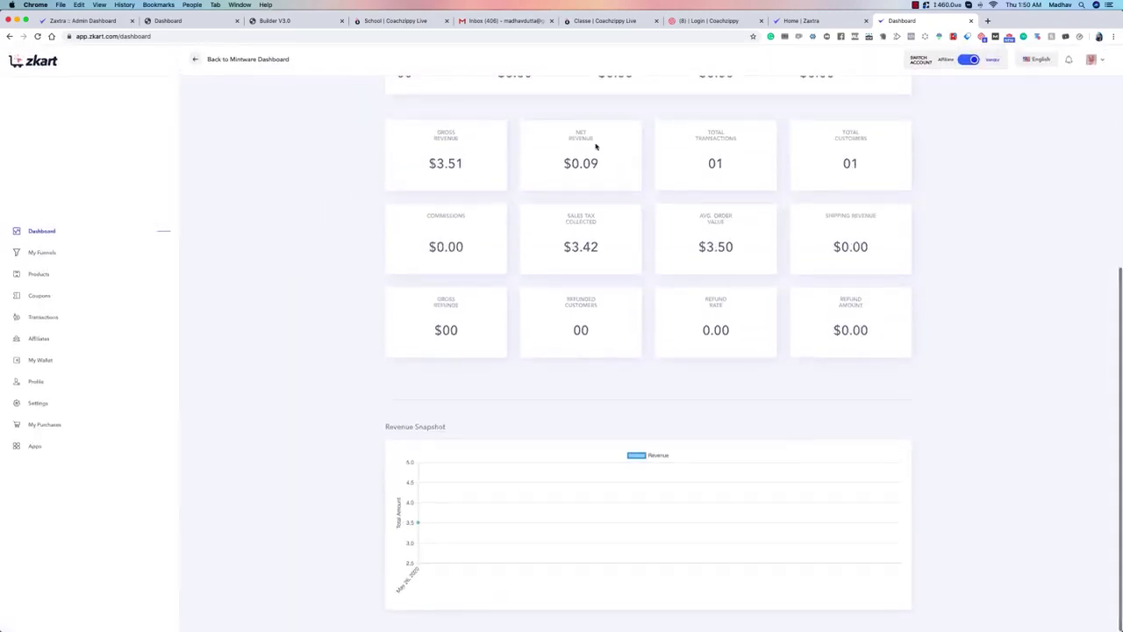
{"action": "scroll", "coordinate": [752, 166], "scroll_direction": "up", "scroll_amount": 5}
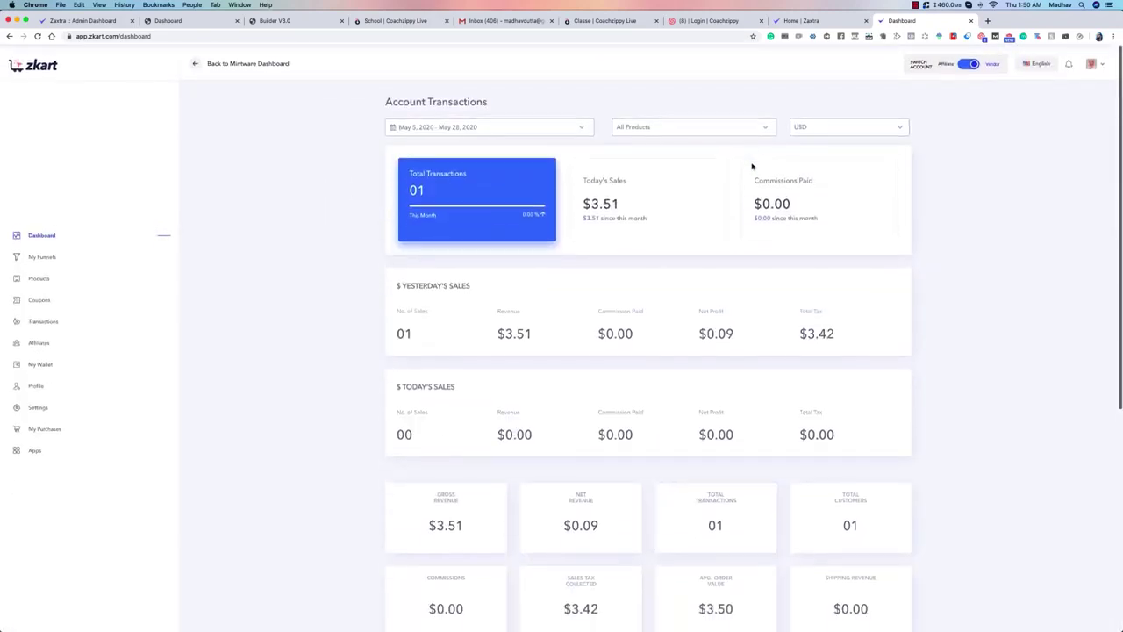
Apply a custom date range of April 1, 2020 to May 28, 2020 to the account transactions.
{"action": "left_click", "coordinate": [521, 123]}
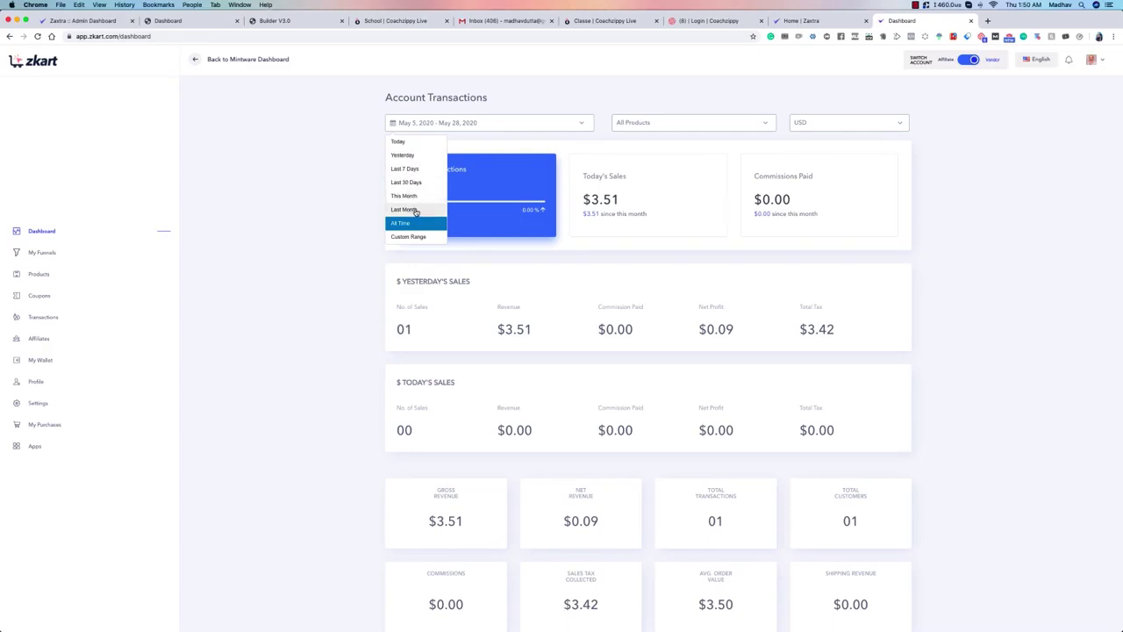
{"action": "left_click", "coordinate": [409, 237]}
{"action": "left_click", "coordinate": [460, 148]}
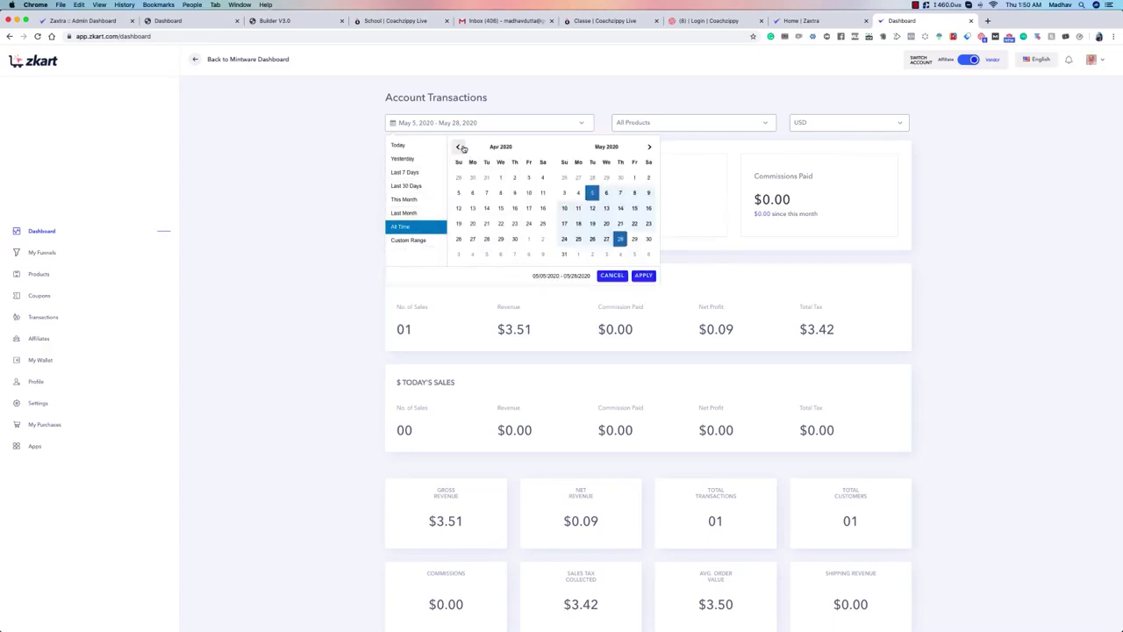
{"action": "left_click", "coordinate": [500, 177]}
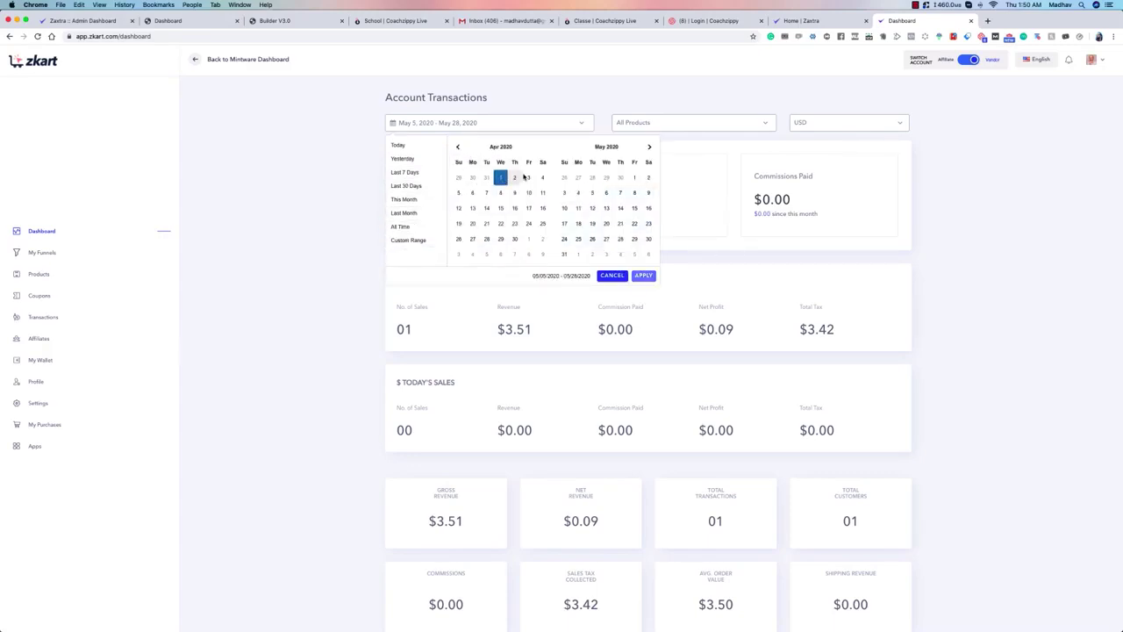
{"action": "left_click", "coordinate": [620, 239]}
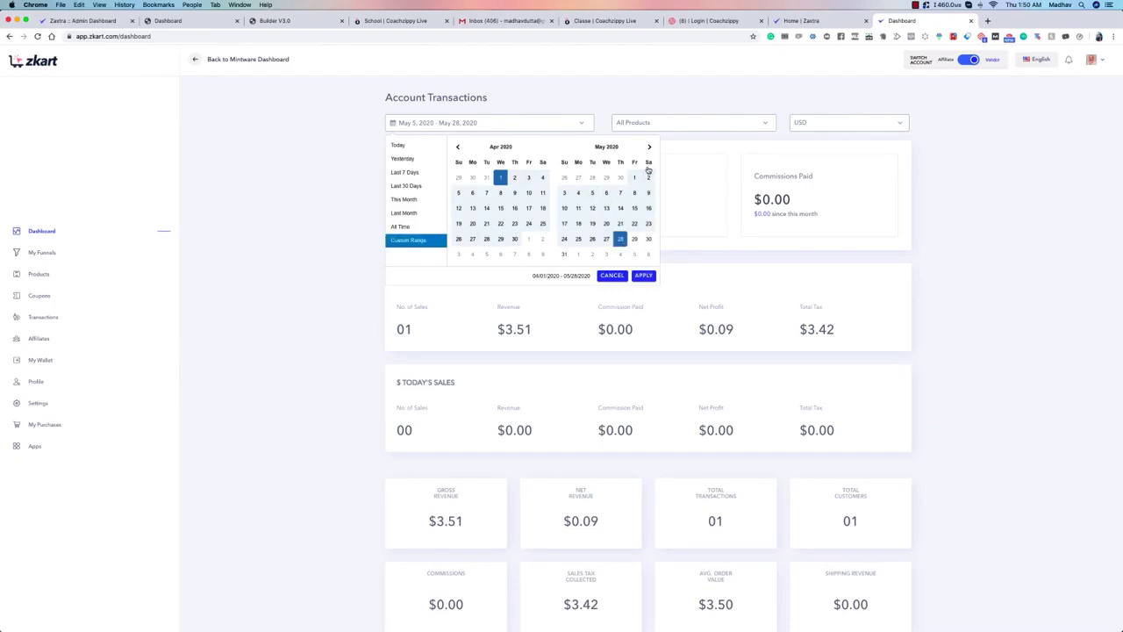
{"action": "left_click", "coordinate": [643, 276]}
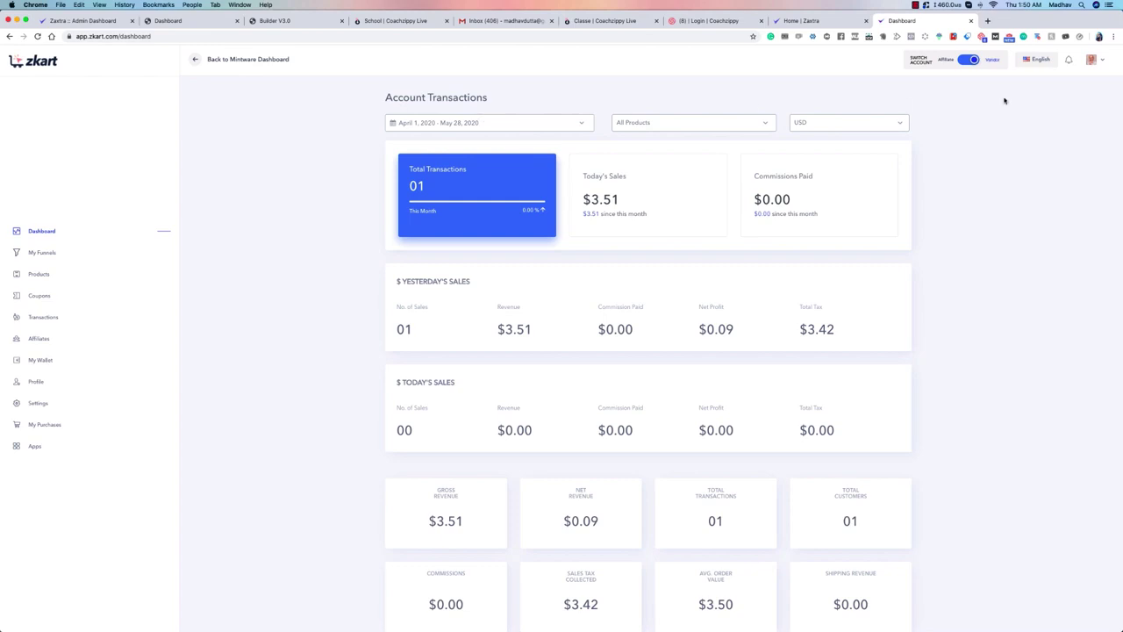
In the profile, keep United States dollar, set the time zone to (GMT +4:00) Abu Dhabi, Muscat, Baku, Tbilisi, and update the profile.
{"action": "left_click", "coordinate": [1093, 60]}
{"action": "left_click", "coordinate": [1071, 86]}
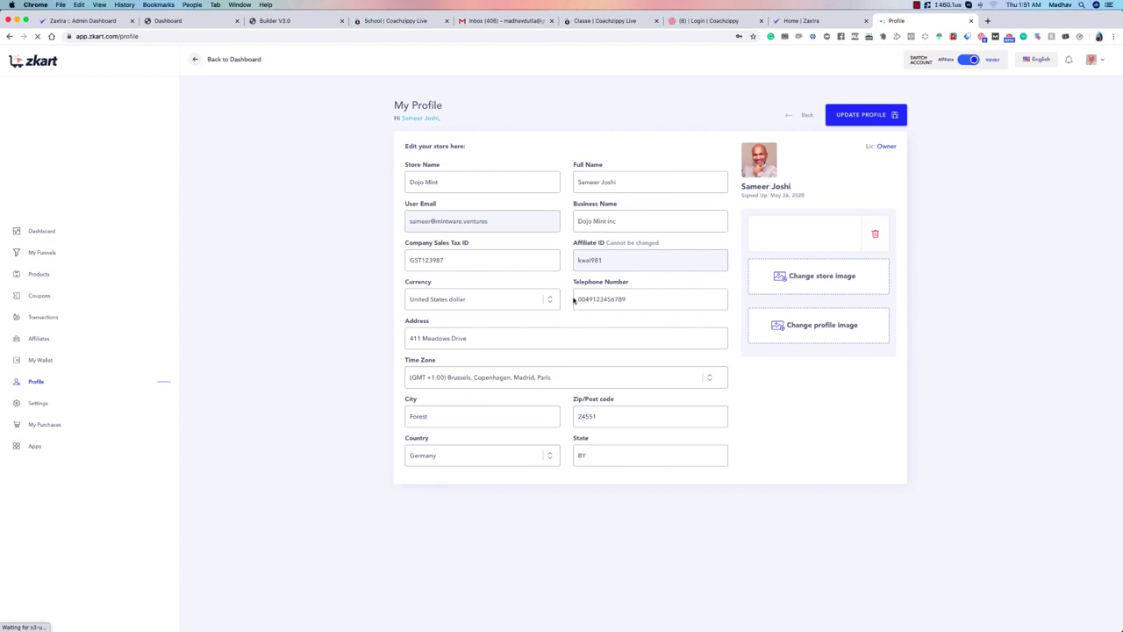
{"action": "left_click", "coordinate": [465, 298]}
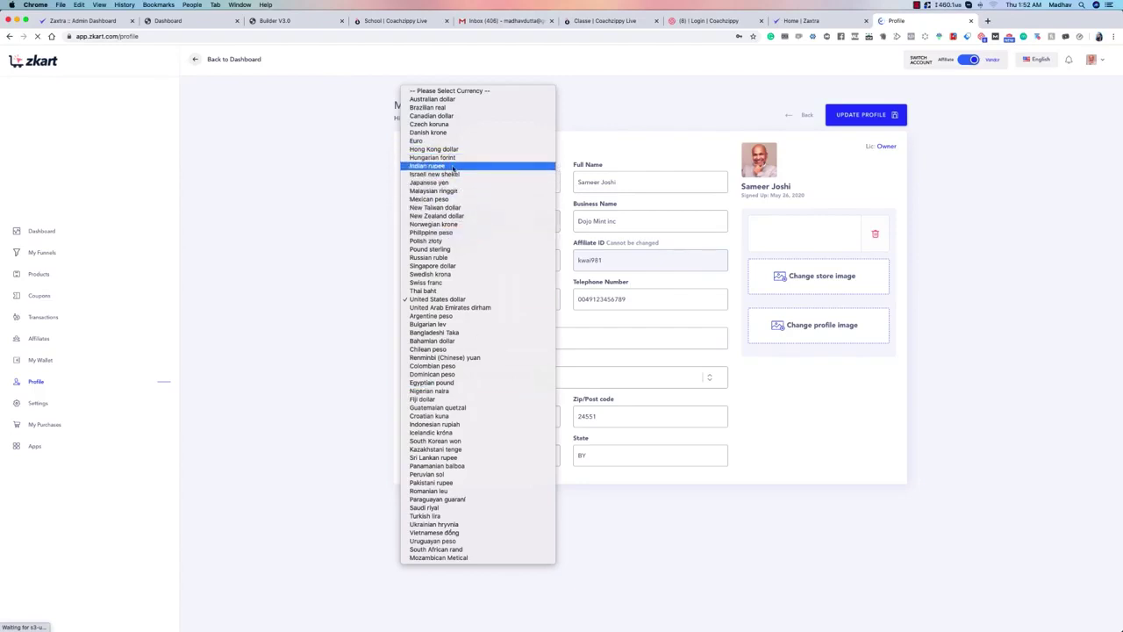
{"action": "left_click", "coordinate": [458, 301]}
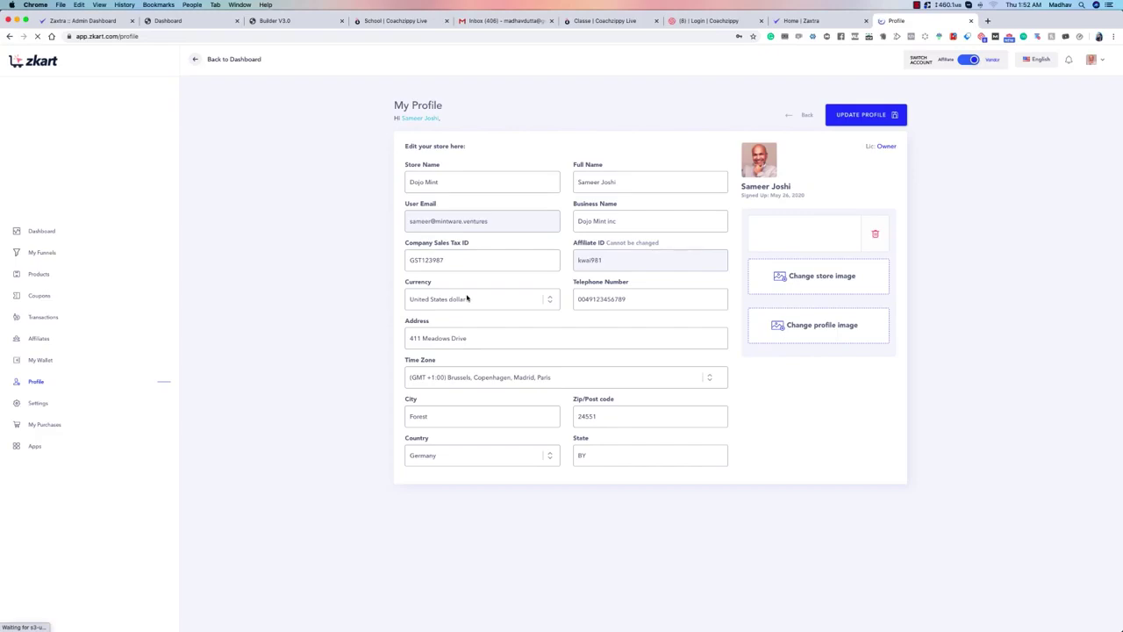
{"action": "left_click", "coordinate": [885, 121]}
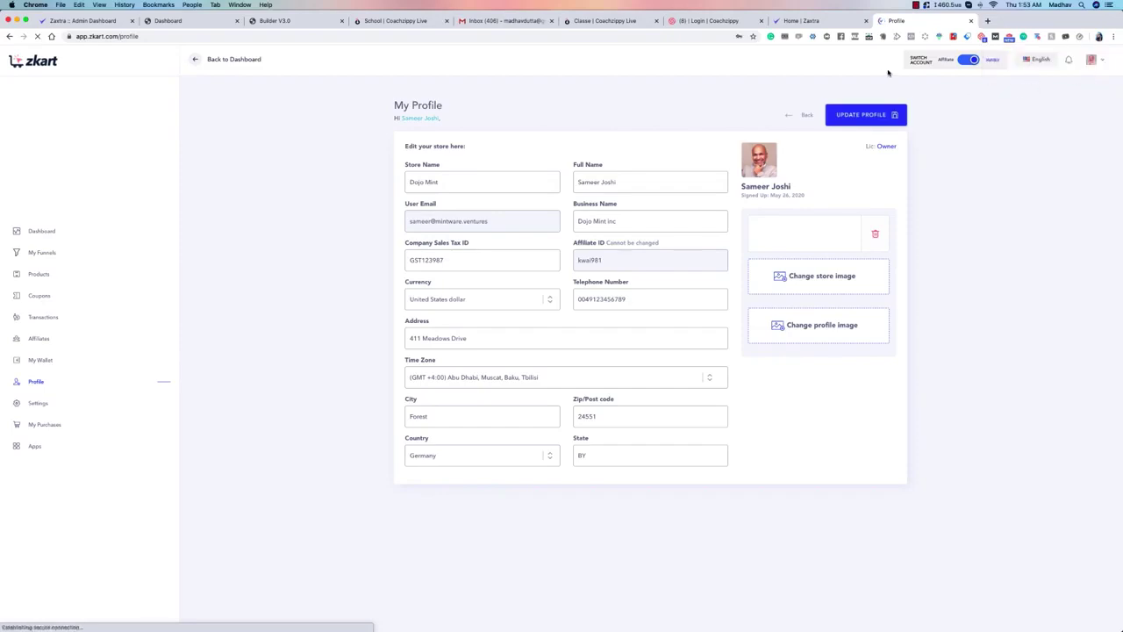
{"action": "left_click", "coordinate": [806, 117]}
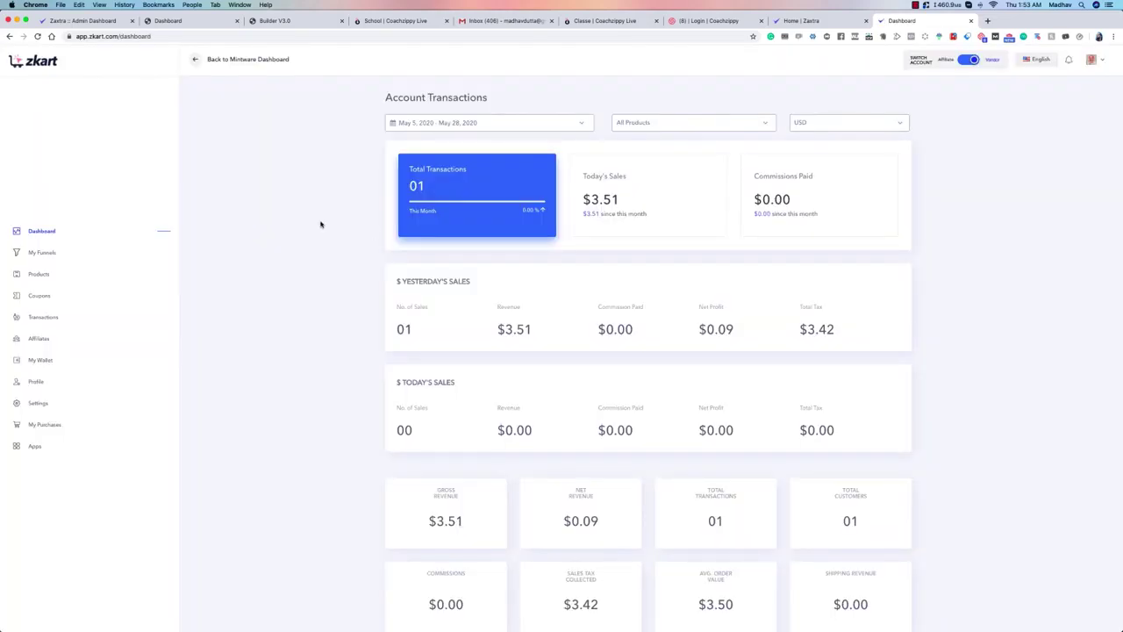
Review the product and affiliates notification options in the account settings, and return to the dashboard.
{"action": "left_click", "coordinate": [1092, 60]}
{"action": "left_click", "coordinate": [1058, 110]}
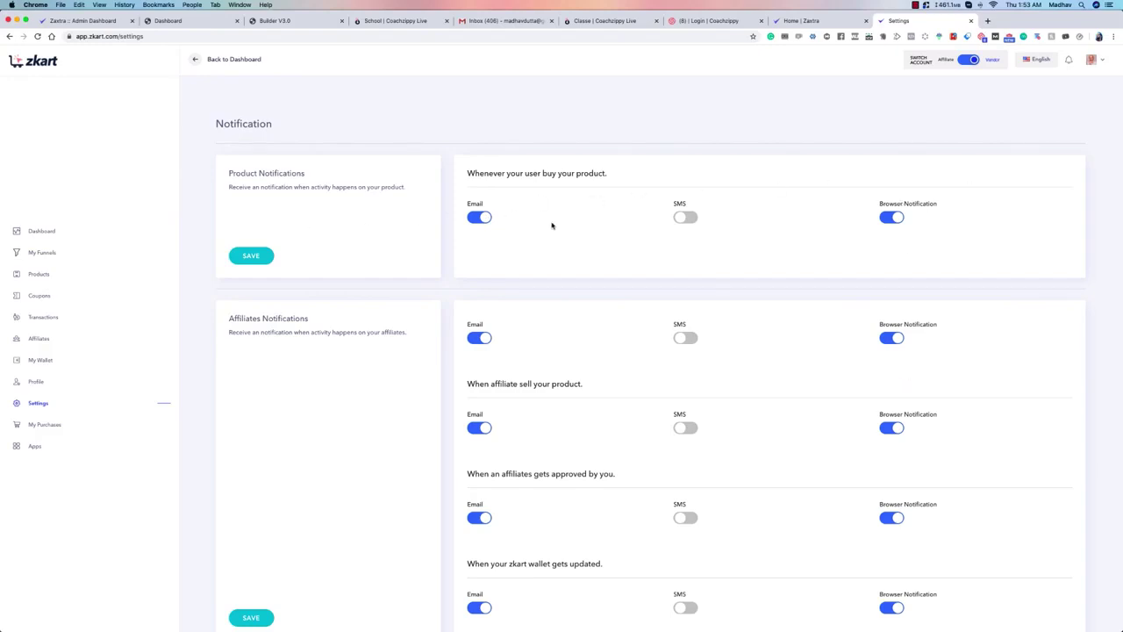
{"action": "scroll", "coordinate": [614, 224], "scroll_direction": "down", "scroll_amount": 1}
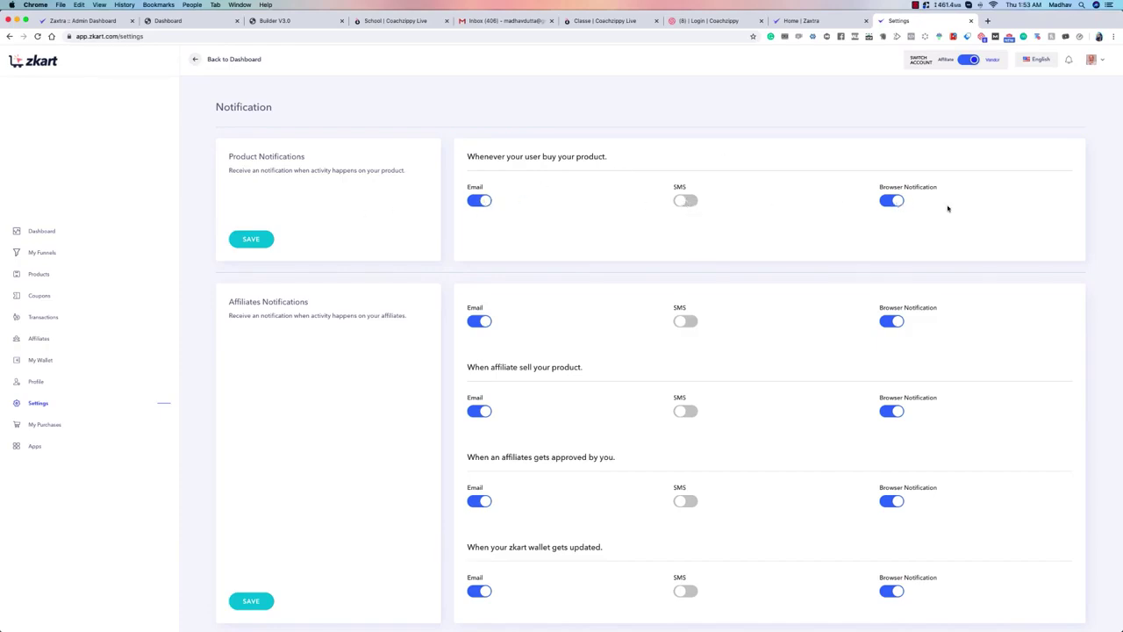
{"action": "left_click", "coordinate": [34, 232]}
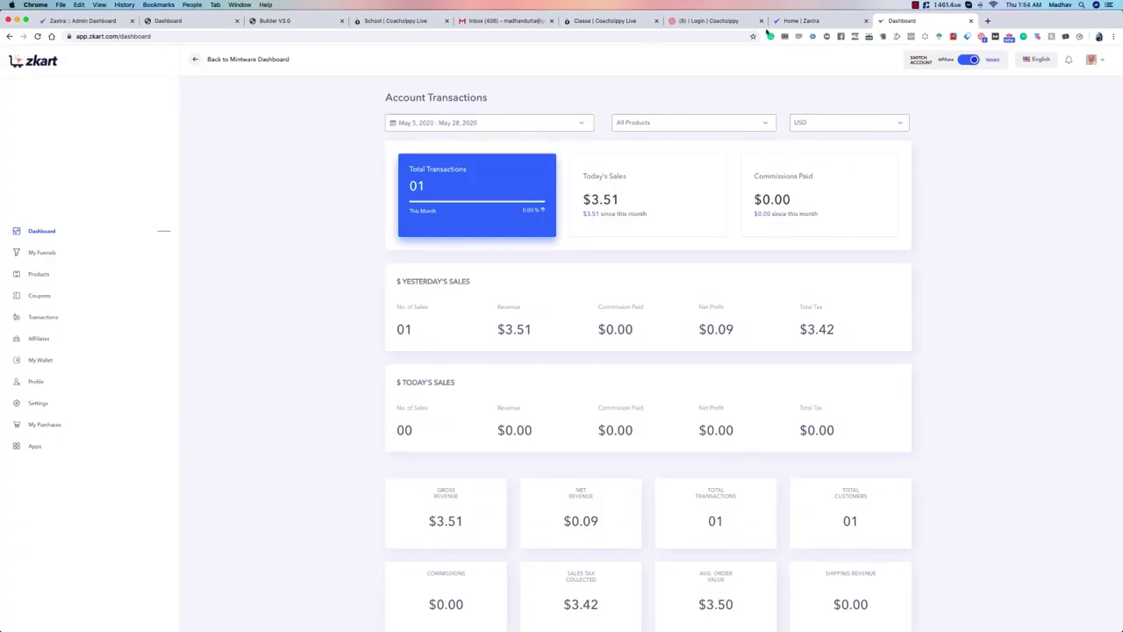
Switch to the affiliate account and filter the overview activity by This Month, All Time, and finally Last Month.
{"action": "left_click", "coordinate": [970, 60]}
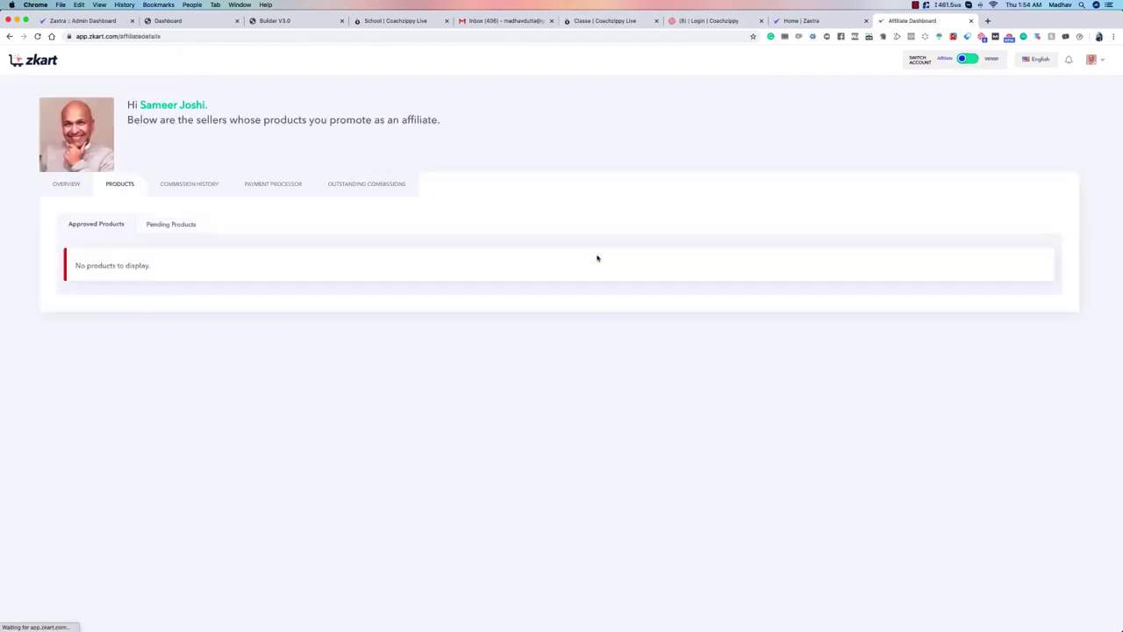
{"action": "left_click", "coordinate": [90, 194]}
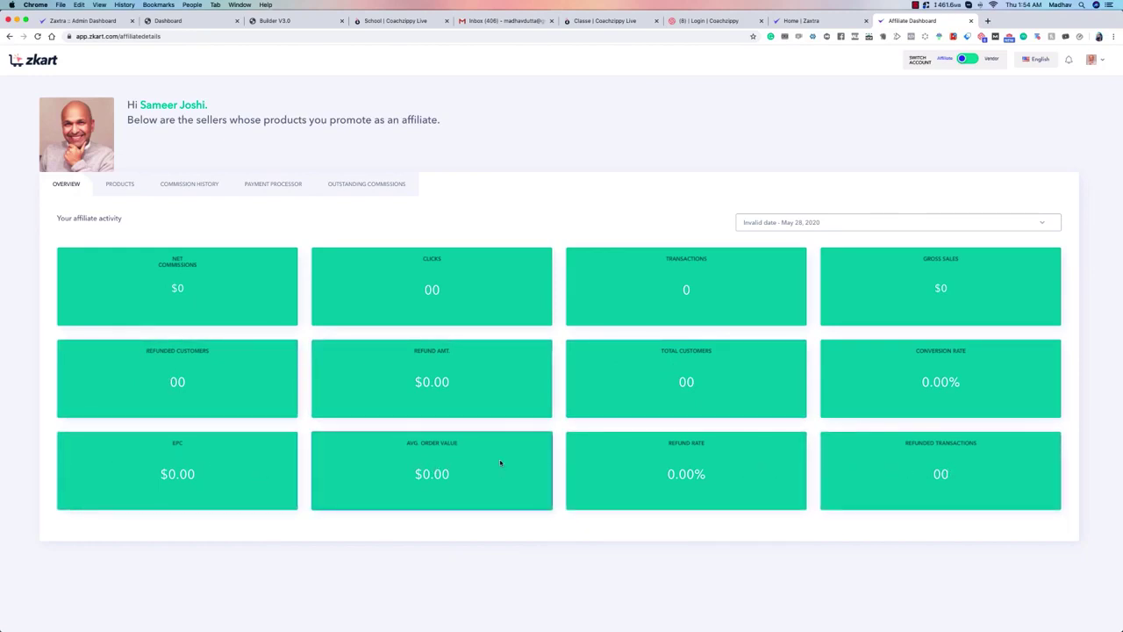
{"action": "left_click", "coordinate": [890, 226]}
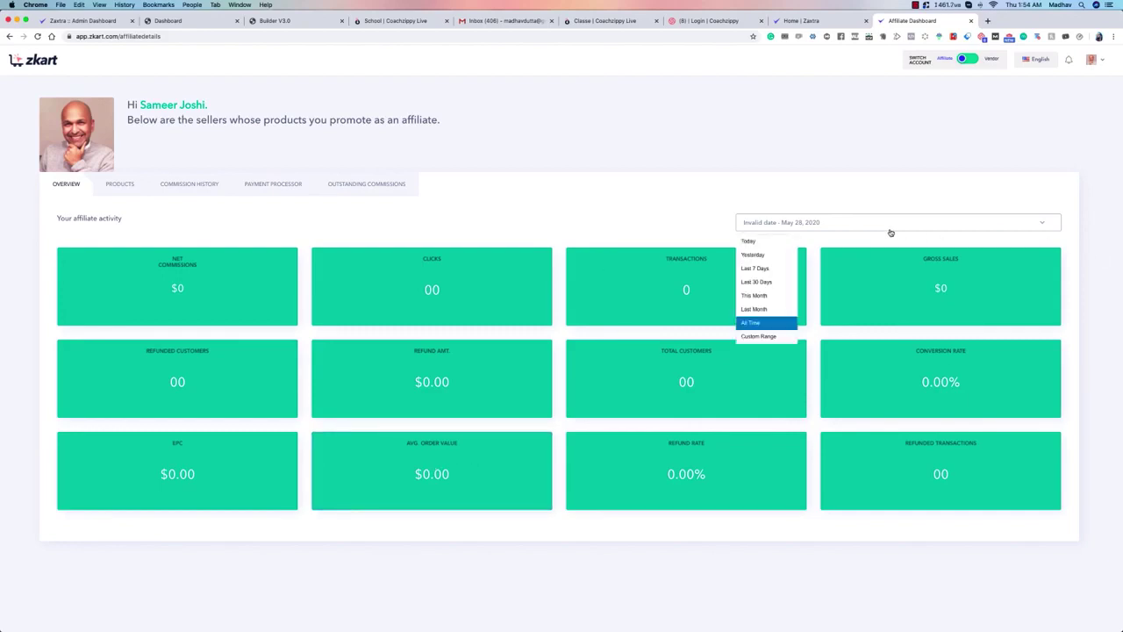
{"action": "left_click", "coordinate": [766, 300]}
{"action": "left_click", "coordinate": [830, 222]}
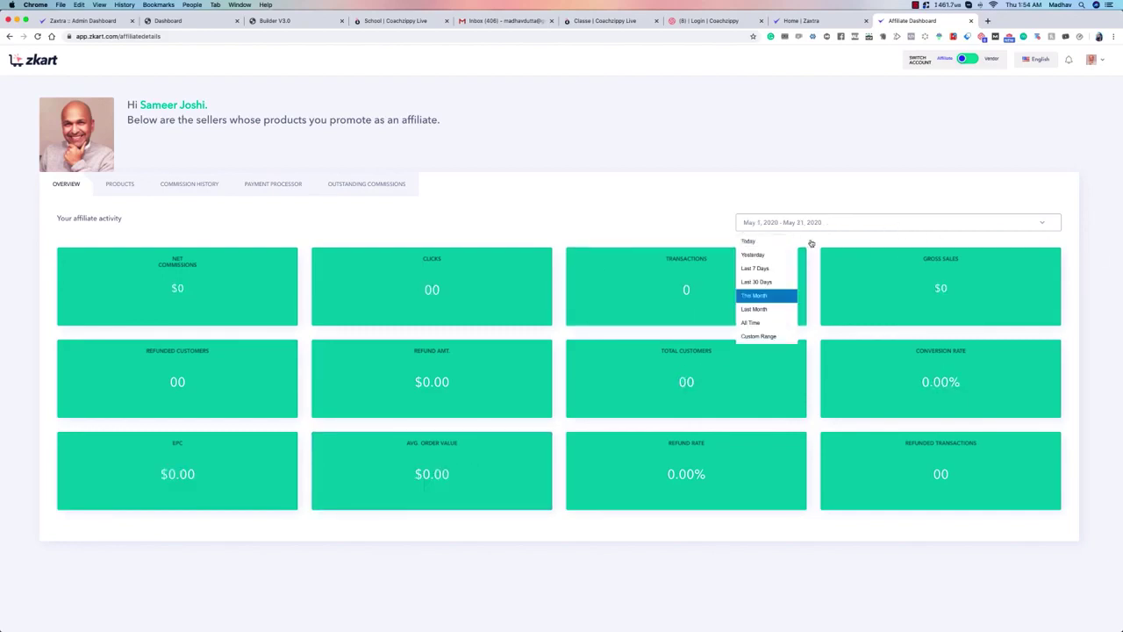
{"action": "left_click", "coordinate": [765, 323]}
{"action": "left_click", "coordinate": [835, 224]}
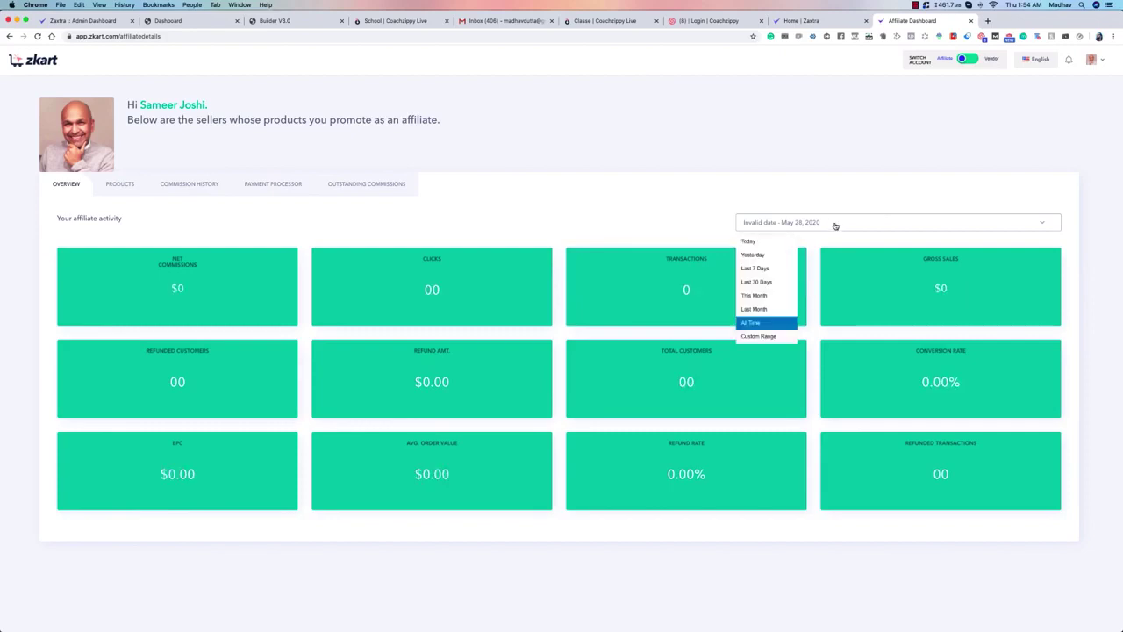
{"action": "left_click", "coordinate": [764, 309]}
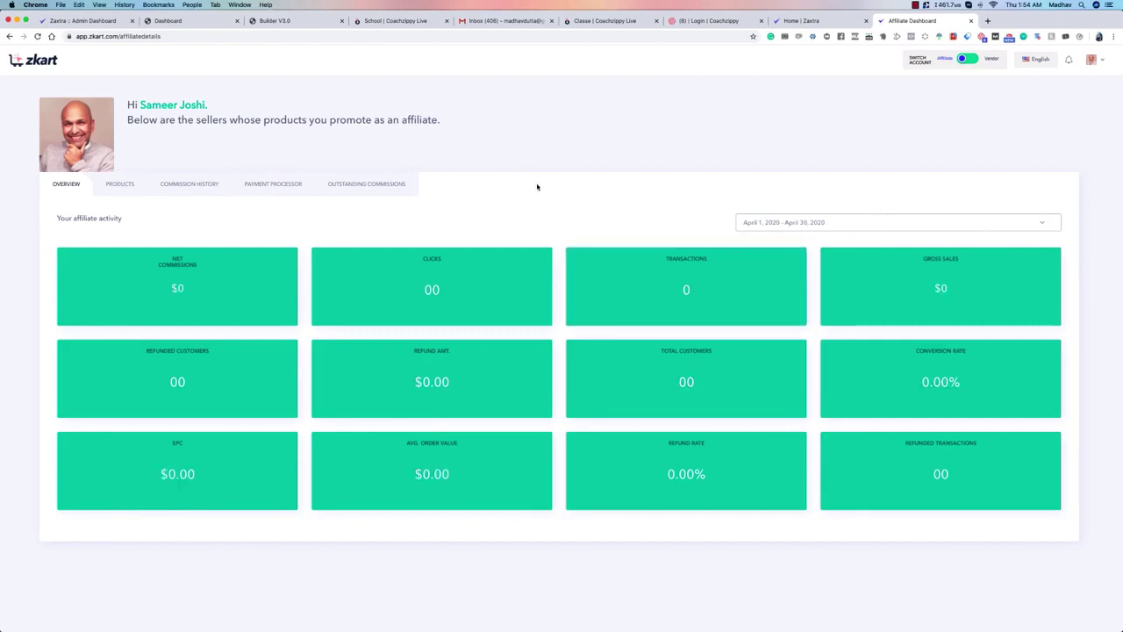
Review the affiliate's approved and pending products, and check the commission history with the product filter kept on All Products.
{"action": "left_click", "coordinate": [114, 186]}
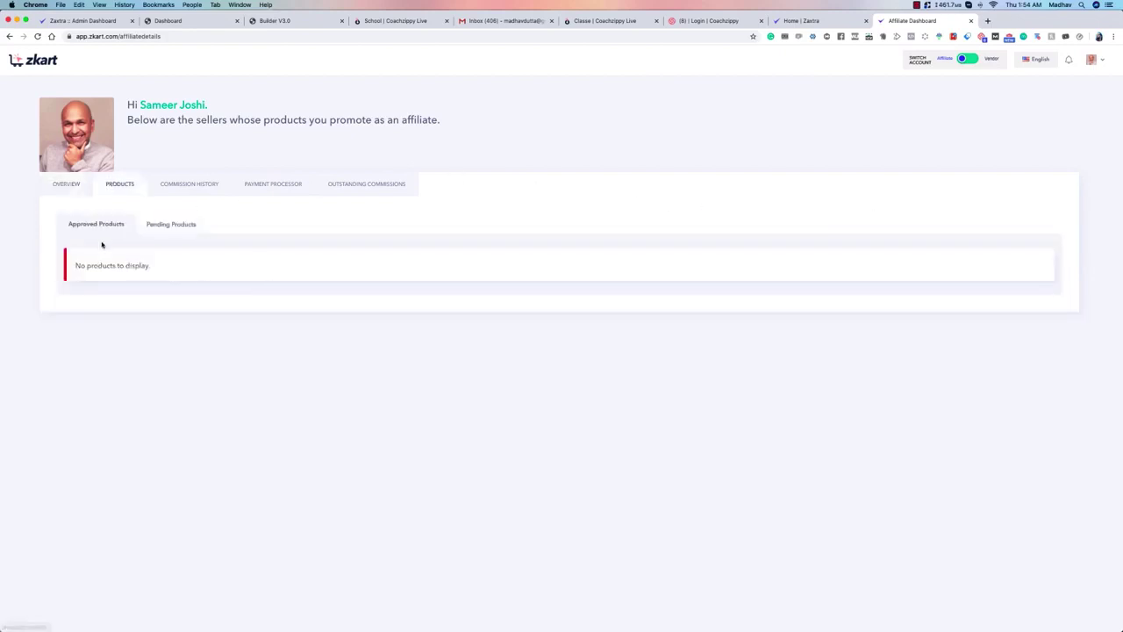
{"action": "left_click", "coordinate": [147, 223]}
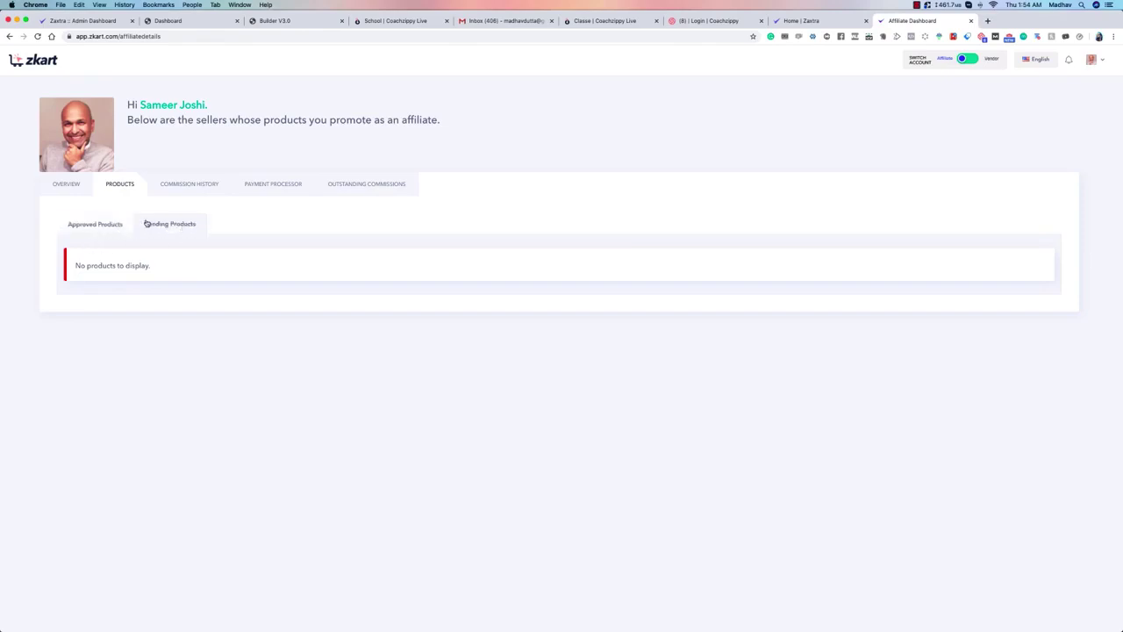
{"action": "left_click", "coordinate": [101, 230]}
{"action": "left_click", "coordinate": [188, 185]}
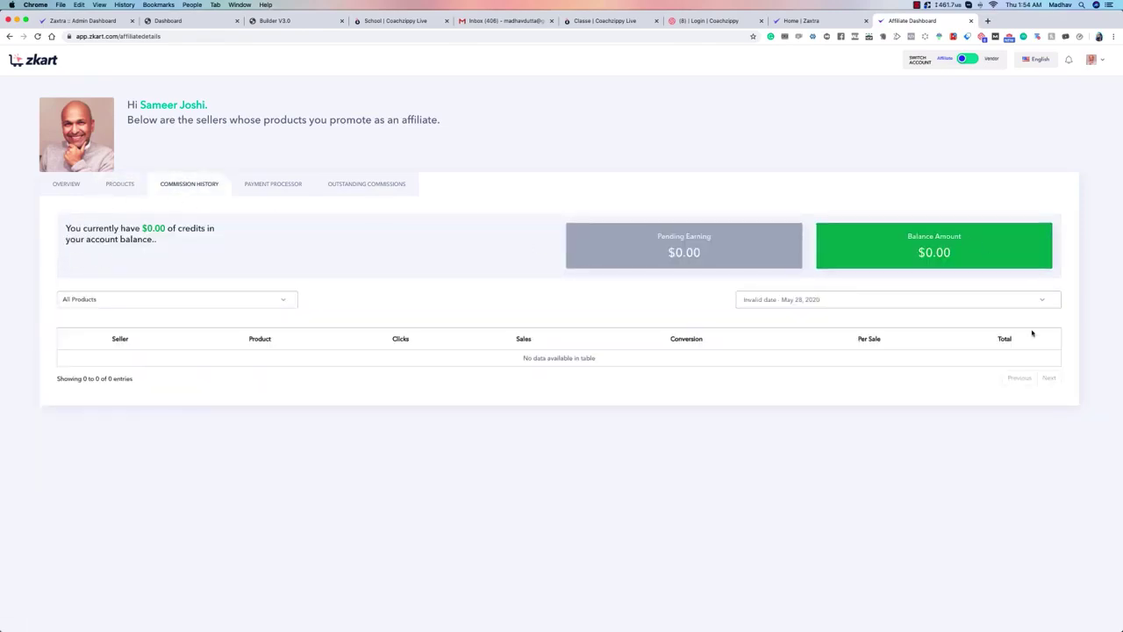
{"action": "left_click", "coordinate": [220, 300]}
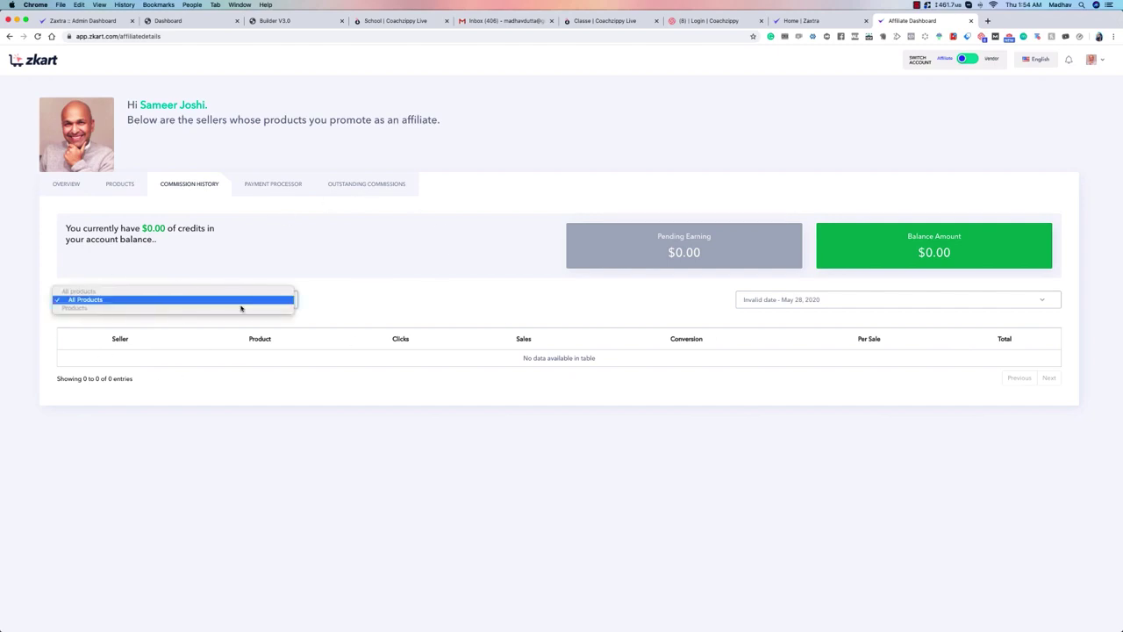
{"action": "left_click", "coordinate": [241, 303]}
Select Dojo mint as the affiliate PayPal account, look at the form for connecting another account, and save the payment processor.
{"action": "left_click", "coordinate": [268, 183]}
{"action": "left_click", "coordinate": [466, 275]}
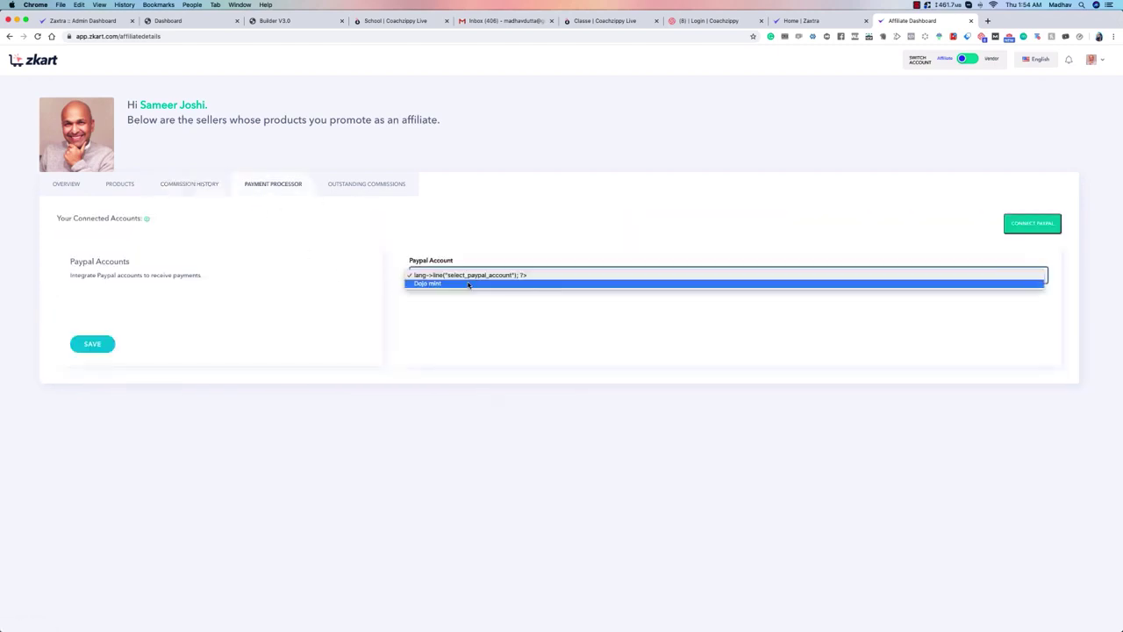
{"action": "left_click", "coordinate": [474, 284]}
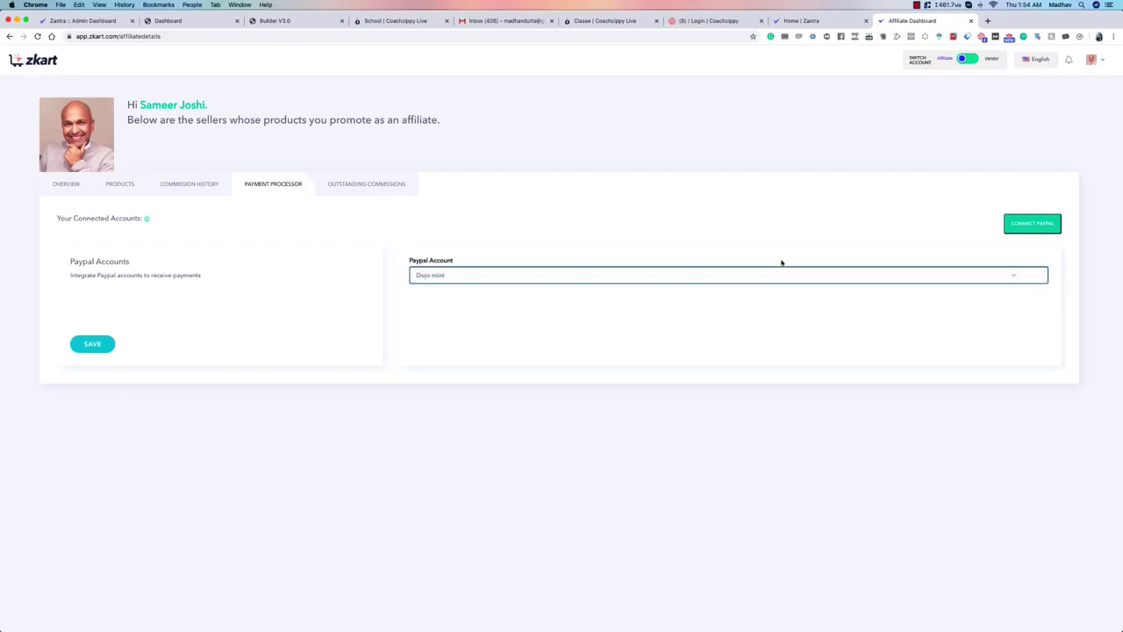
{"action": "left_click", "coordinate": [1034, 228]}
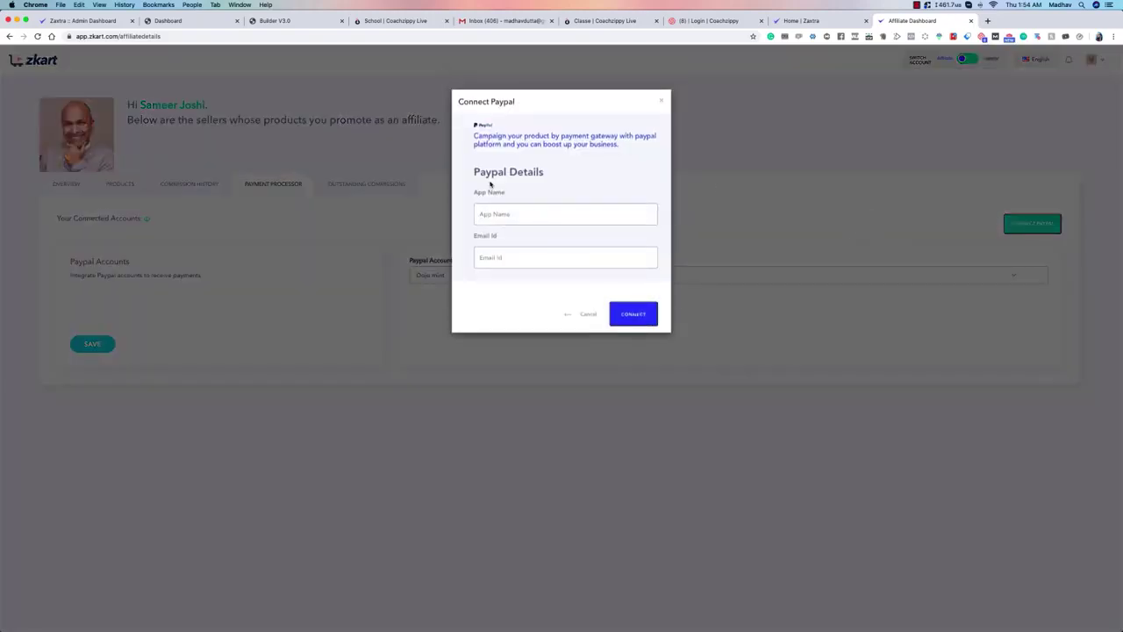
{"action": "left_click", "coordinate": [661, 101]}
{"action": "left_click", "coordinate": [85, 348]}
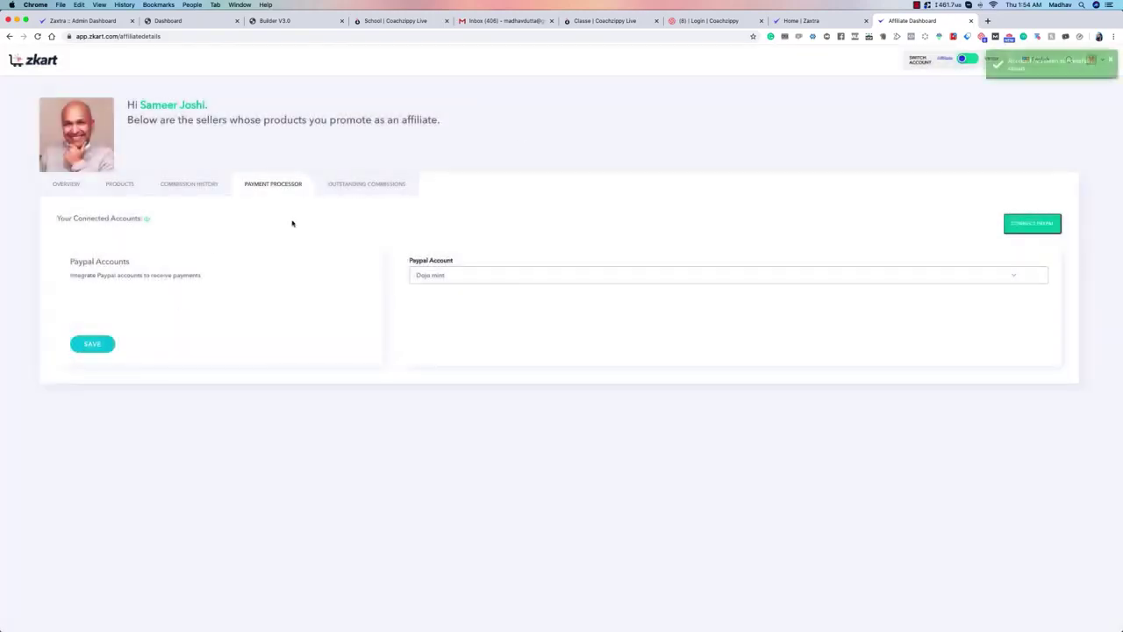
Review the outstanding commissions and the affiliate overview, and switch back to the vendor account.
{"action": "left_click", "coordinate": [347, 191]}
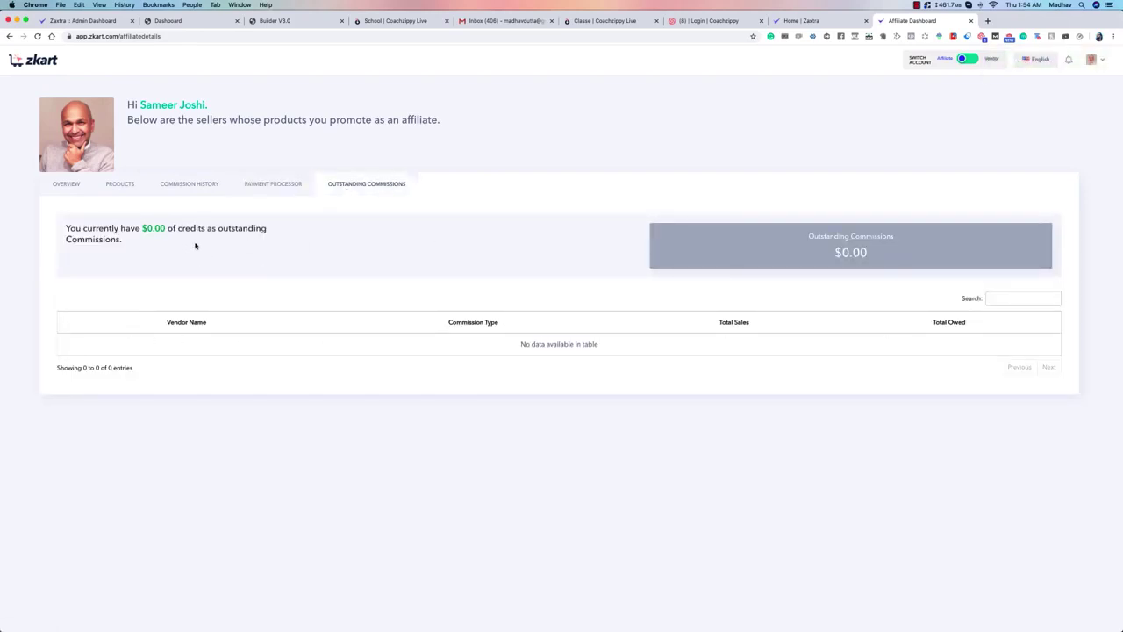
{"action": "left_click", "coordinate": [65, 185]}
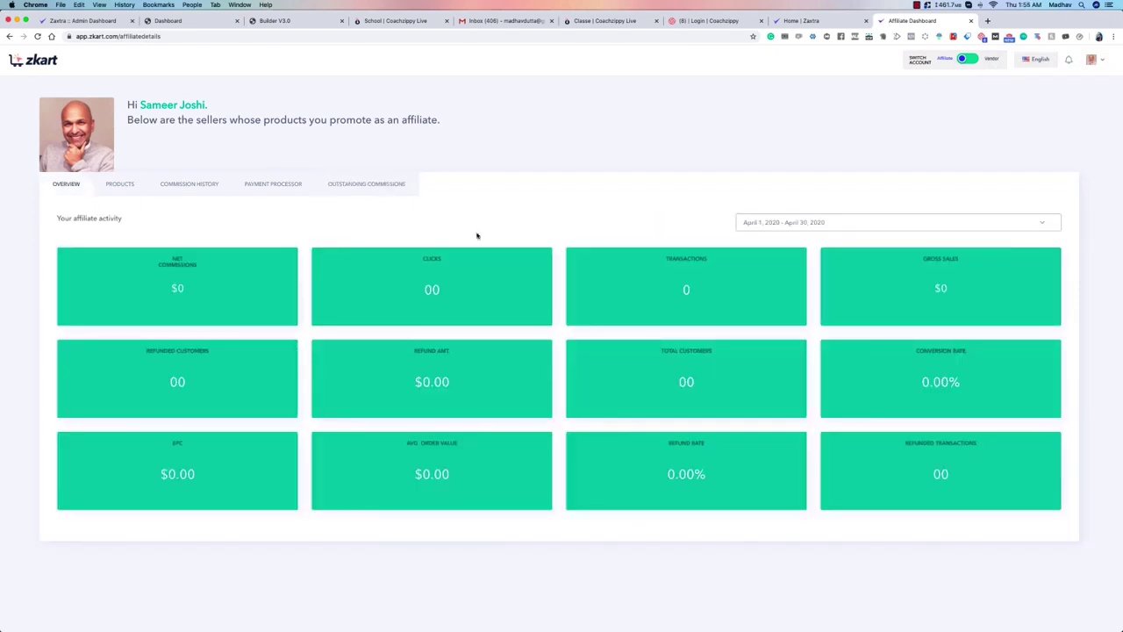
{"action": "left_click", "coordinate": [969, 59]}
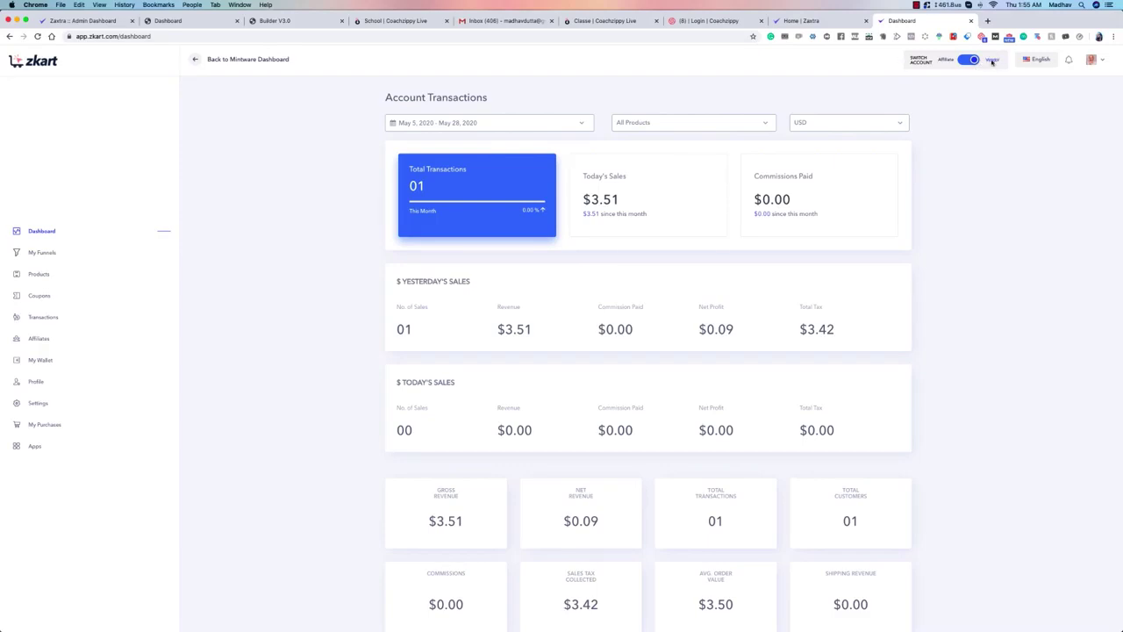
Show the funnels in list view, look at the form for creating a funnel, and return to the funnel list.
{"action": "left_click", "coordinate": [36, 254]}
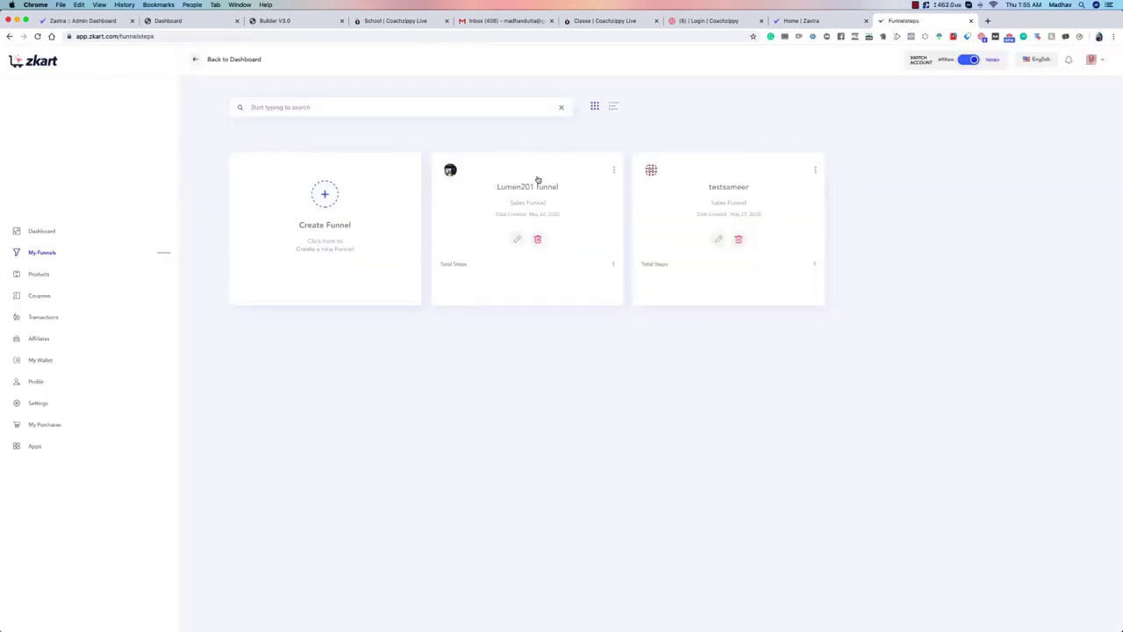
{"action": "left_click", "coordinate": [613, 107]}
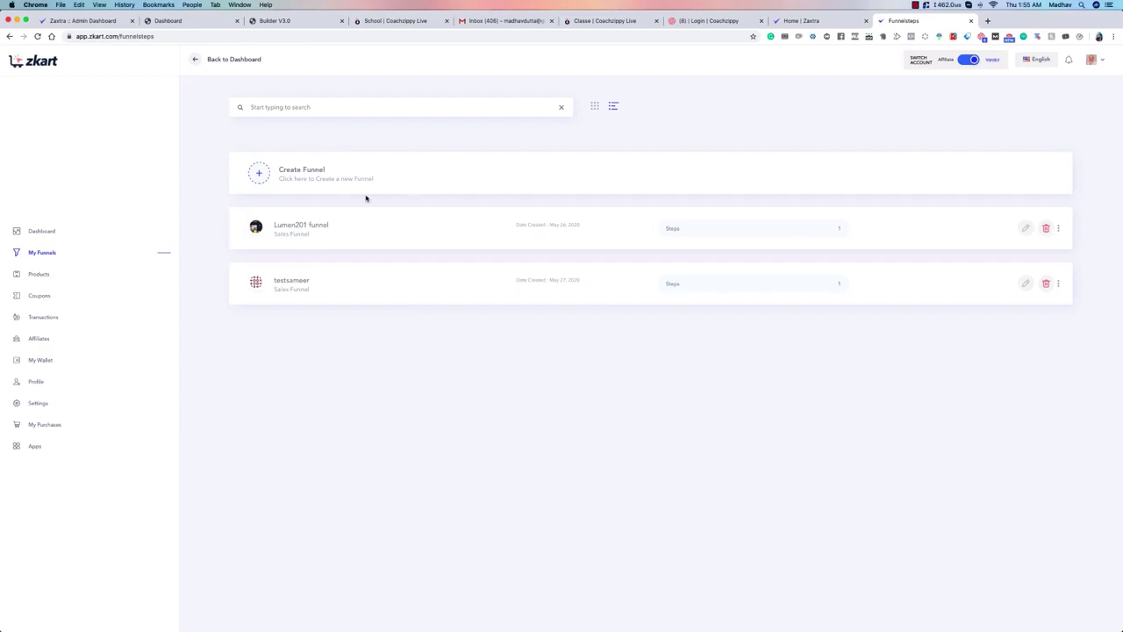
{"action": "left_click", "coordinate": [272, 172]}
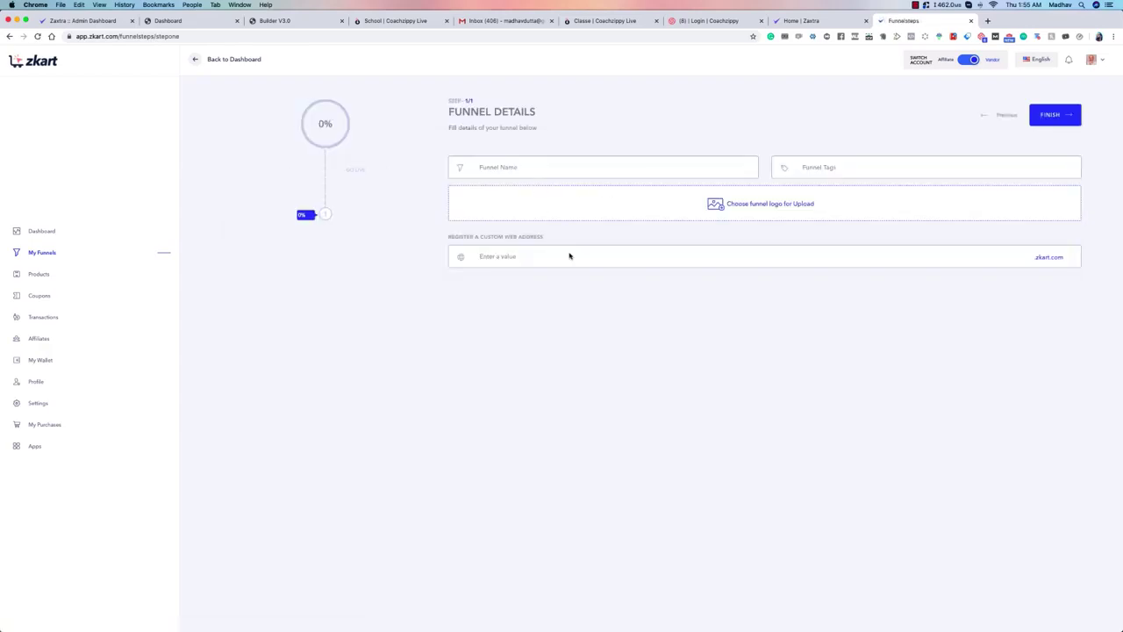
{"action": "left_click", "coordinate": [35, 253]}
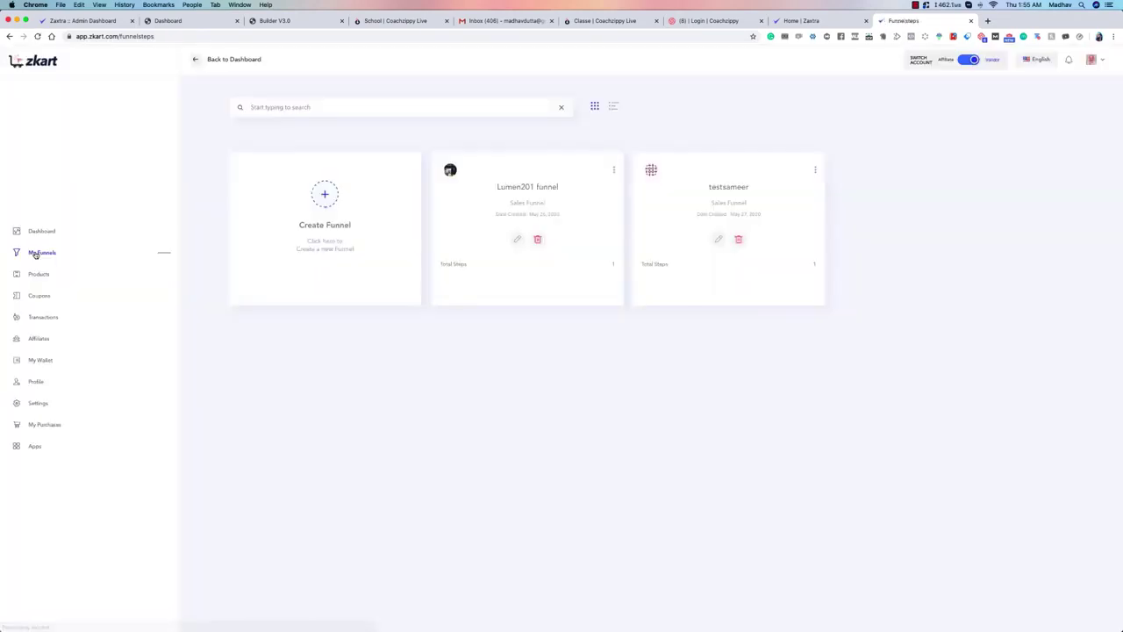
{"action": "left_click", "coordinate": [614, 106]}
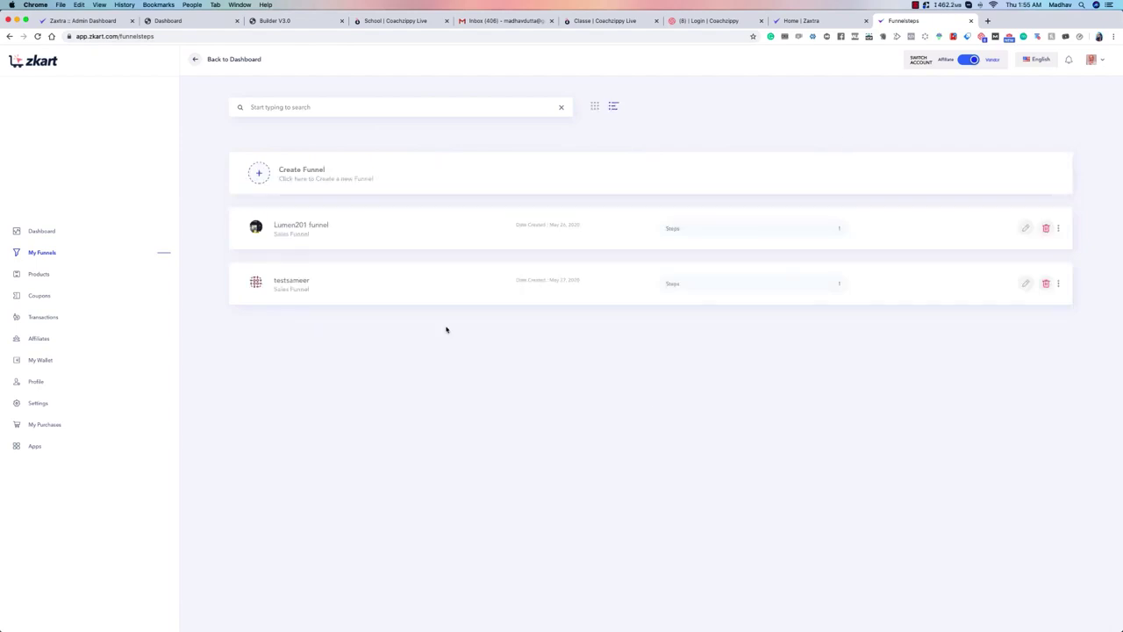
Look at the product overview and the type choices for creating a product, and return to the products.
{"action": "left_click", "coordinate": [31, 276]}
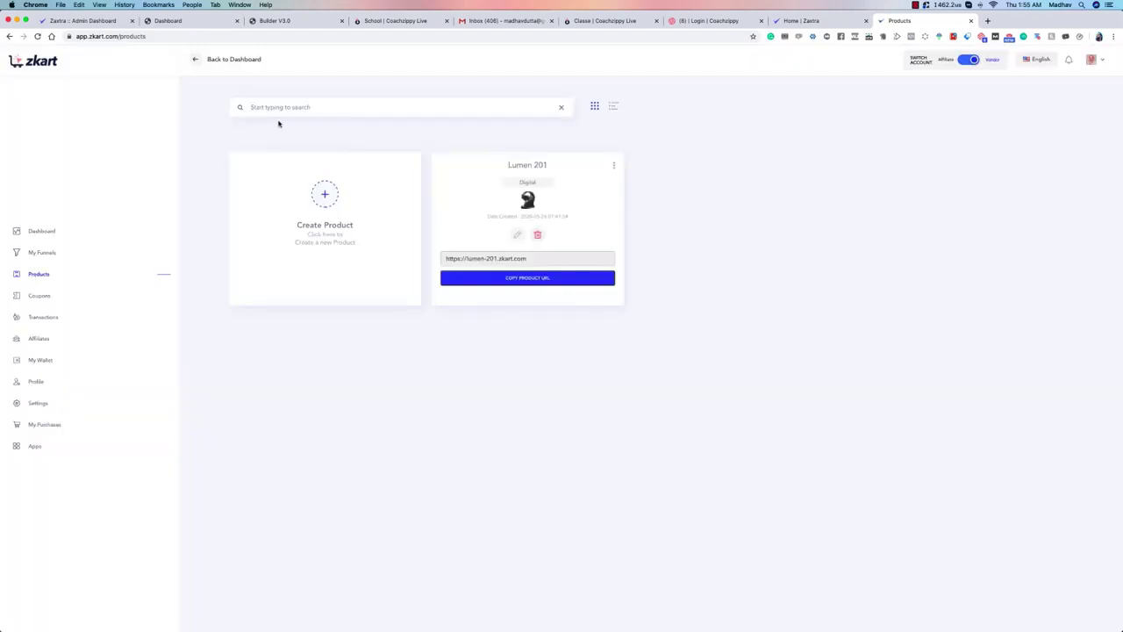
{"action": "left_click", "coordinate": [325, 197]}
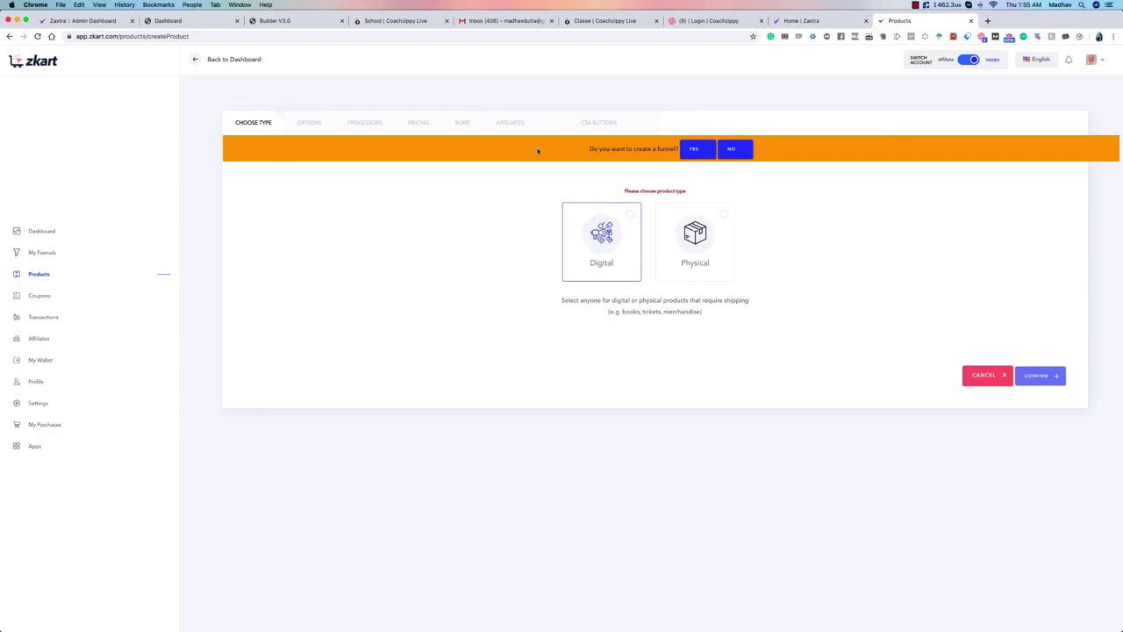
{"action": "left_click", "coordinate": [40, 275]}
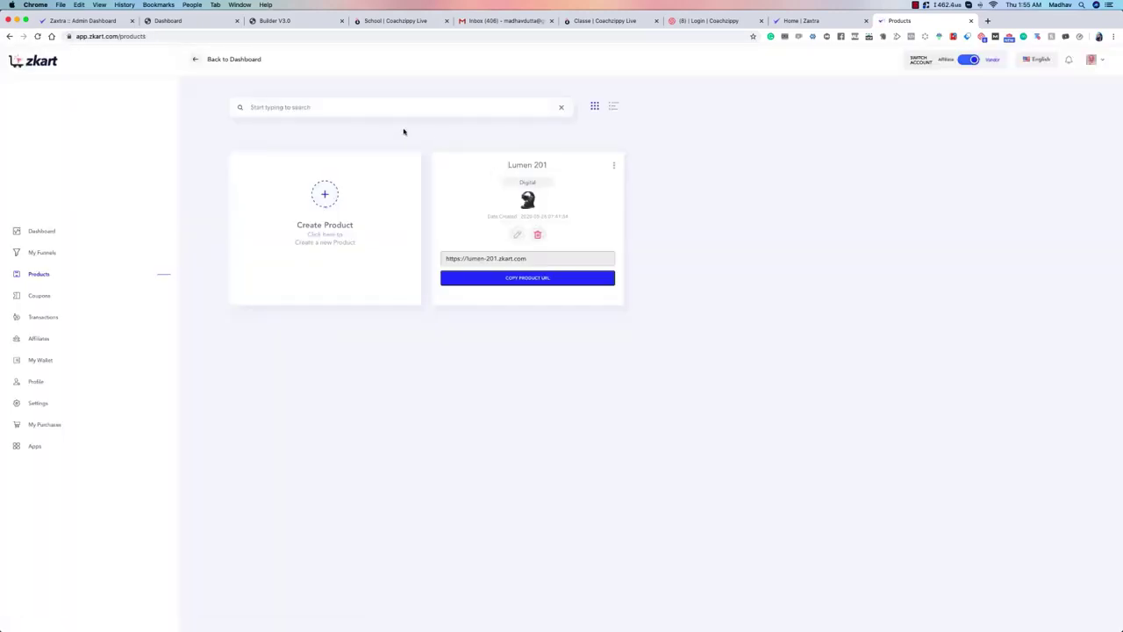
Copy the product URL and the affiliate invite URL of the Lumen 201 product.
{"action": "left_click", "coordinate": [614, 165]}
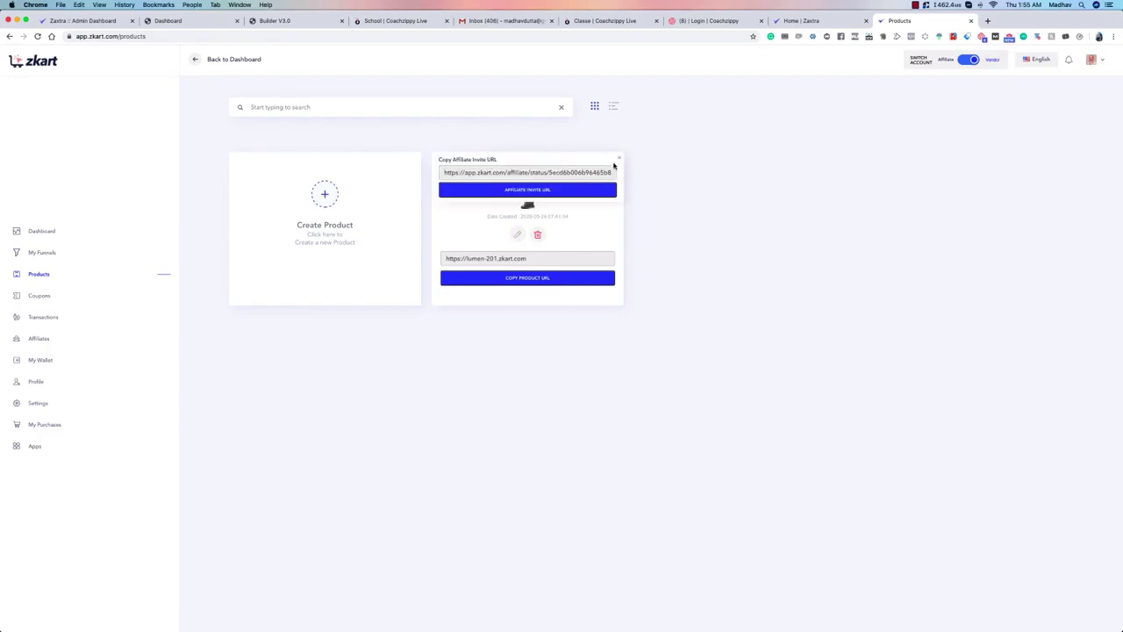
{"action": "left_click", "coordinate": [622, 160]}
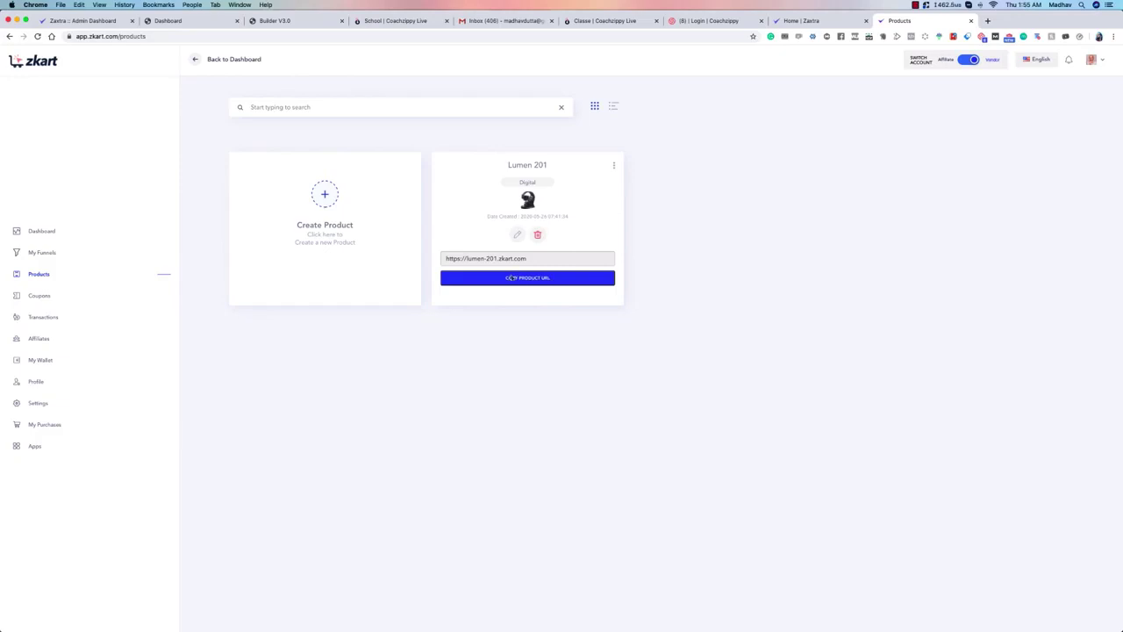
{"action": "left_click_drag", "start_coordinate": [446, 258], "coordinate": [566, 264]}
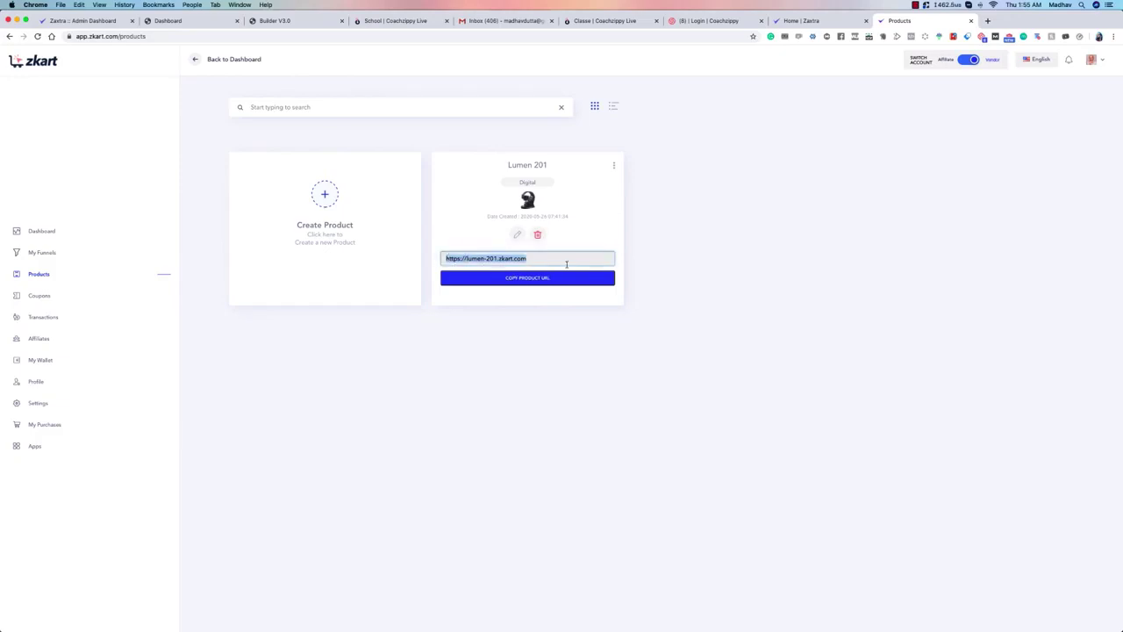
{"action": "left_click", "coordinate": [536, 279]}
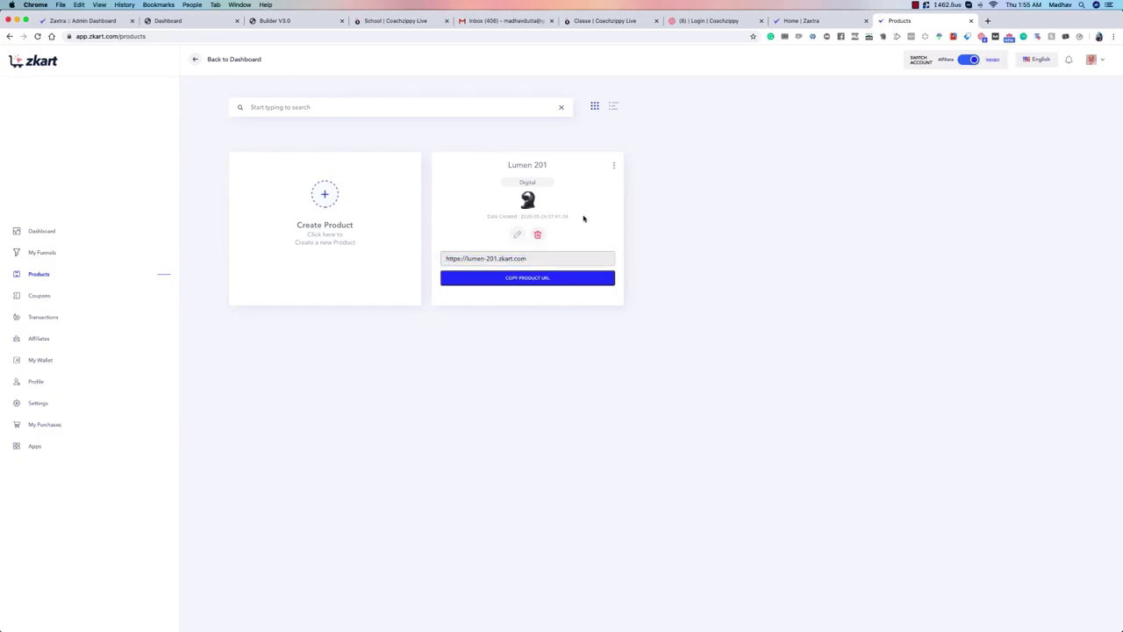
{"action": "left_click", "coordinate": [614, 167]}
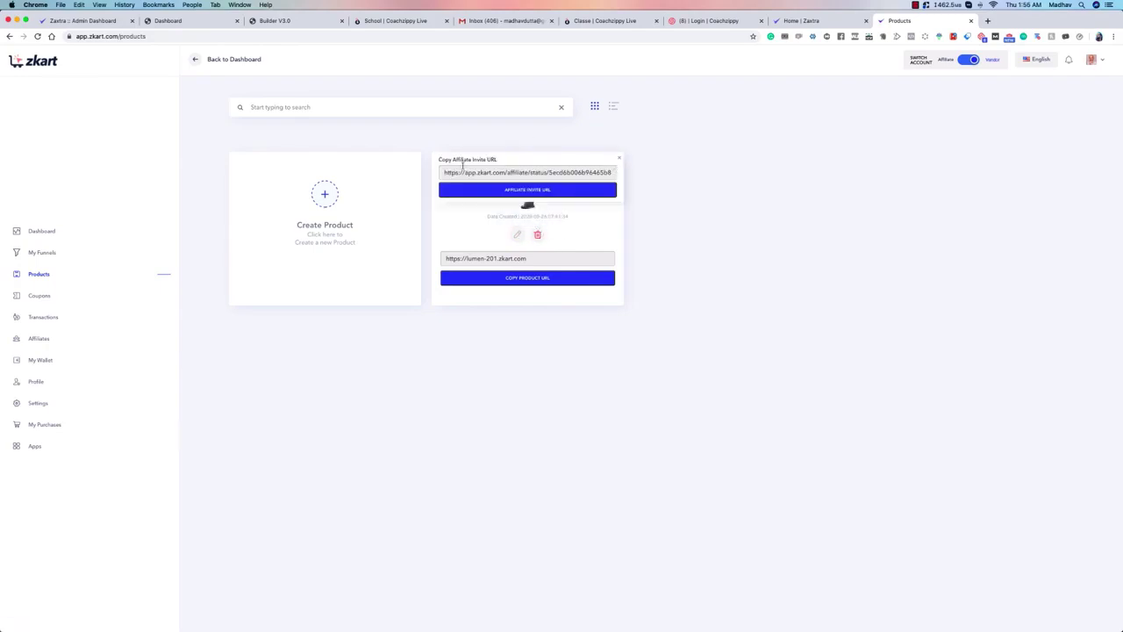
{"action": "left_click", "coordinate": [527, 191]}
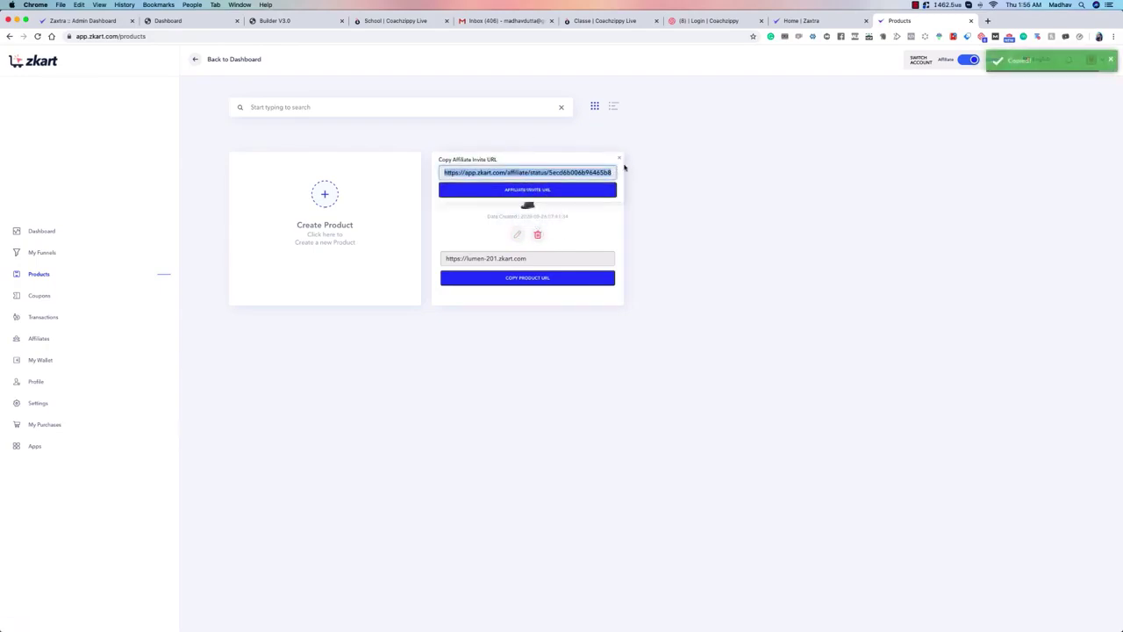
{"action": "left_click", "coordinate": [619, 159]}
Open the copied affiliate invite URL in a new browser tab, view its login page for existing users, and close the tab.
{"action": "left_click", "coordinate": [987, 20]}
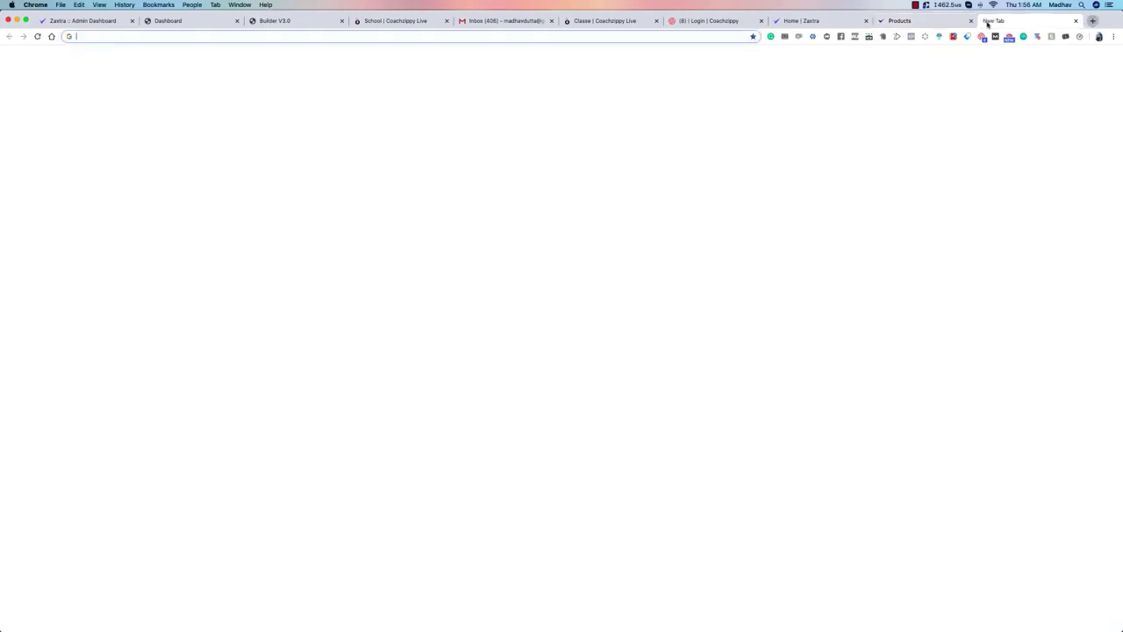
{"action": "key", "text": "super+v"}
{"action": "key", "text": "Return"}
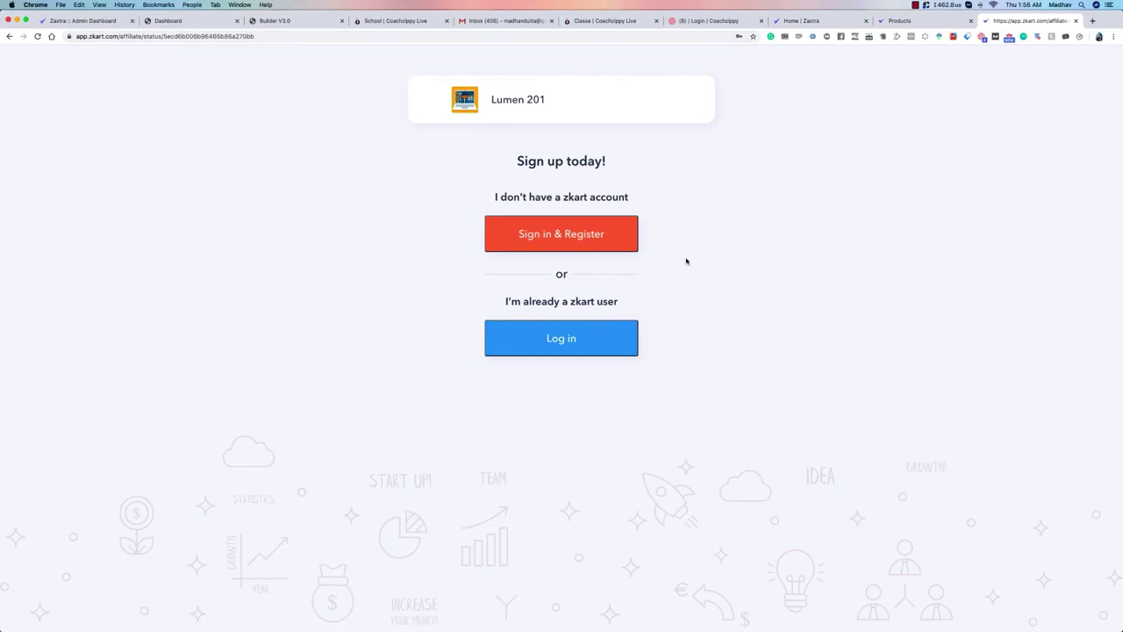
{"action": "left_click", "coordinate": [619, 330]}
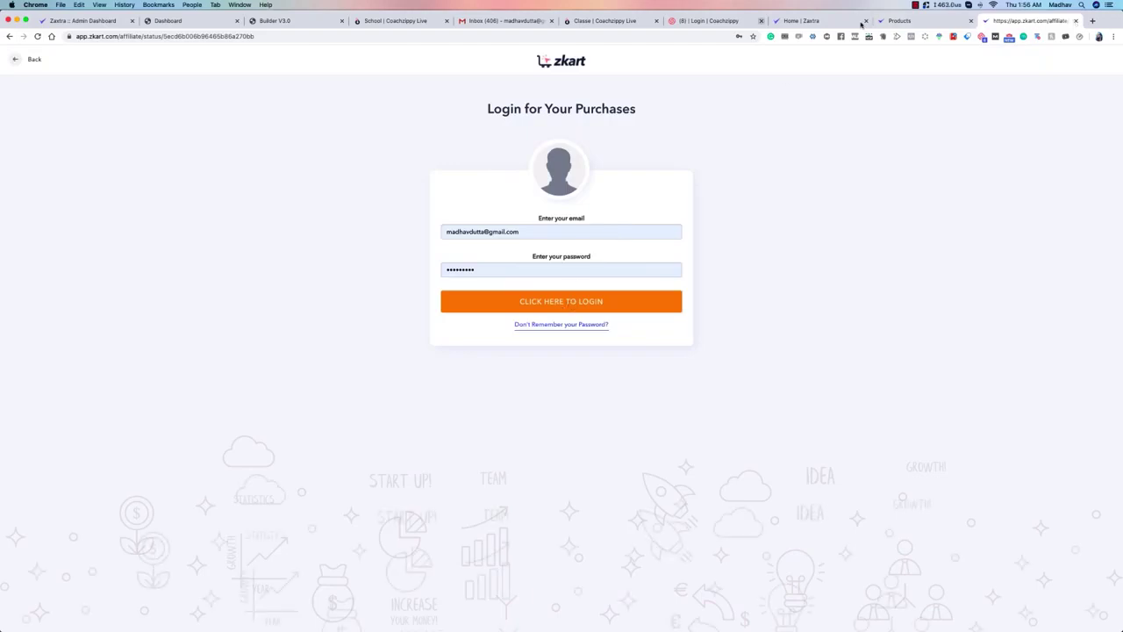
{"action": "left_click", "coordinate": [422, 36]}
{"action": "left_click", "coordinate": [1076, 20]}
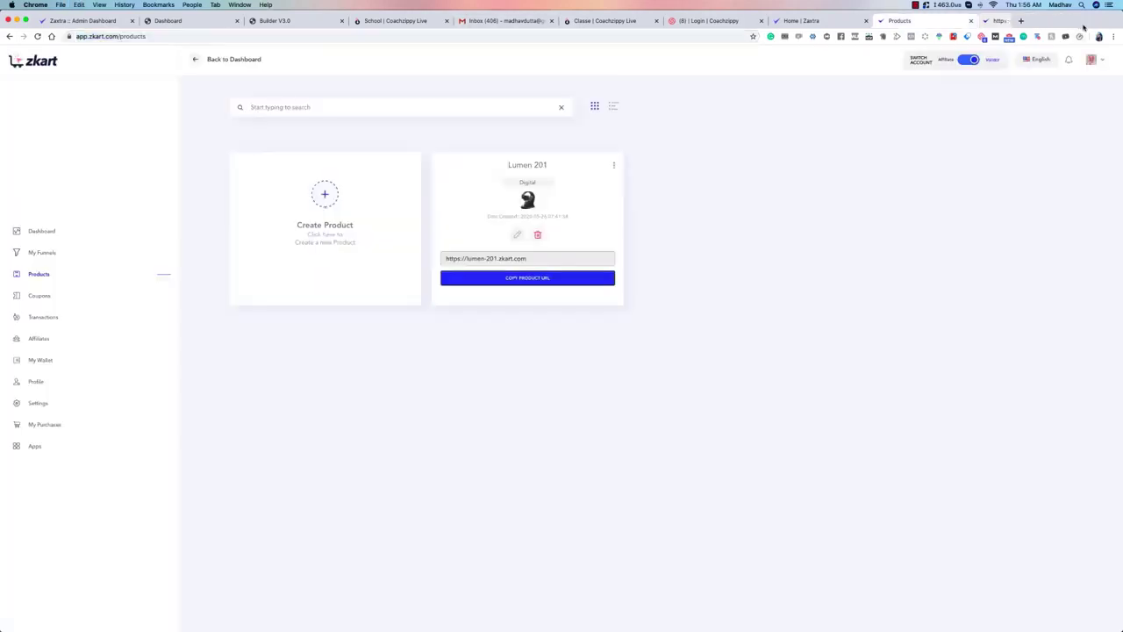
Open the copied affiliate invite URL of Lumen 201 in a new incognito window.
{"action": "left_click", "coordinate": [1113, 36]}
{"action": "left_click", "coordinate": [1026, 78]}
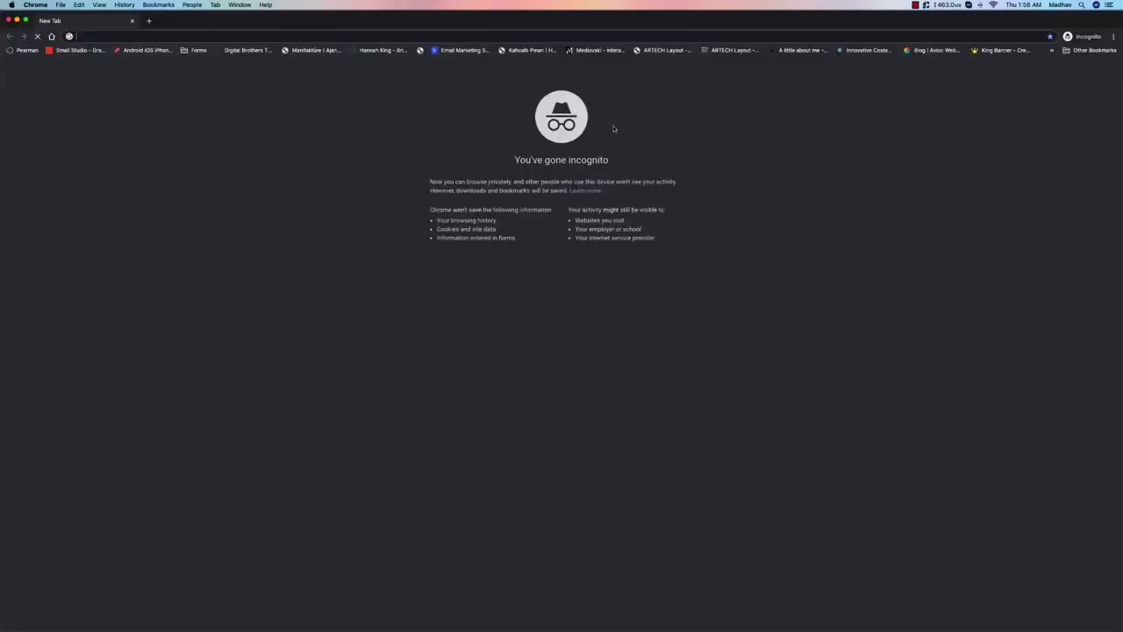
{"action": "key", "text": "super+v"}
{"action": "key", "text": "Return"}
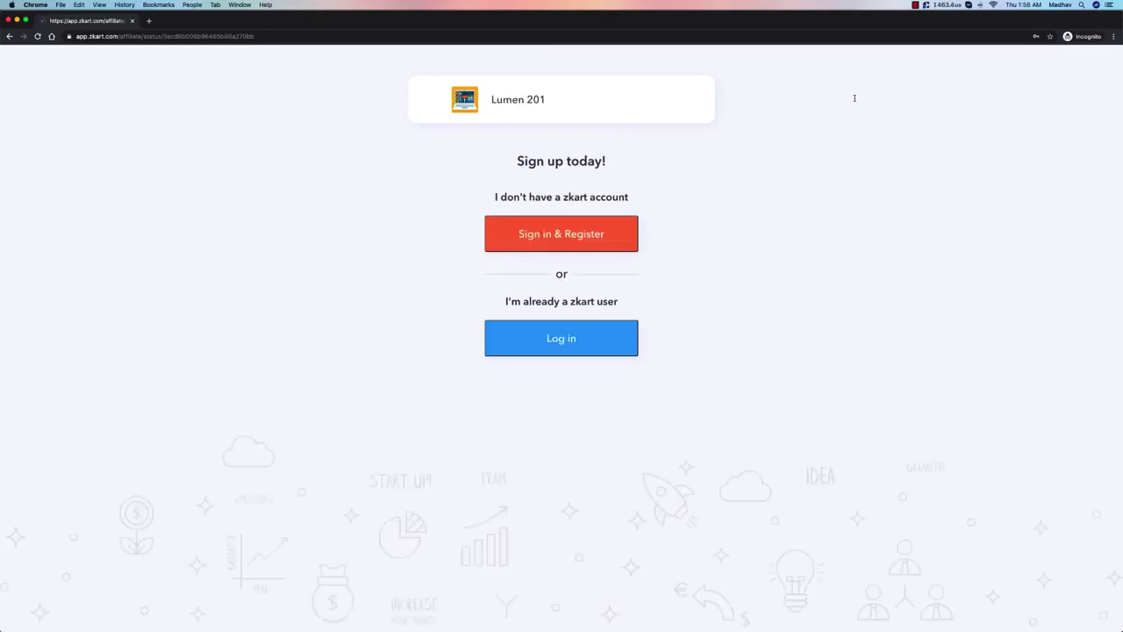
Log in as an existing zkart user with a saved account e-mail and password.
{"action": "left_click", "coordinate": [602, 342]}
{"action": "left_click", "coordinate": [559, 231]}
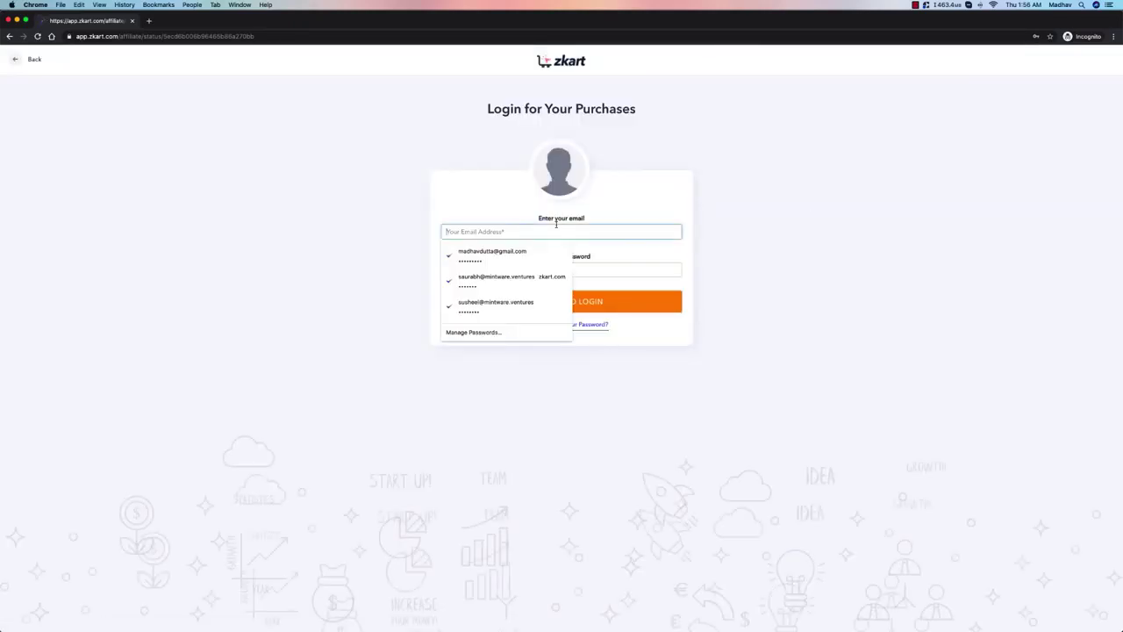
{"action": "left_click", "coordinate": [522, 254]}
{"action": "key", "text": "Return"}
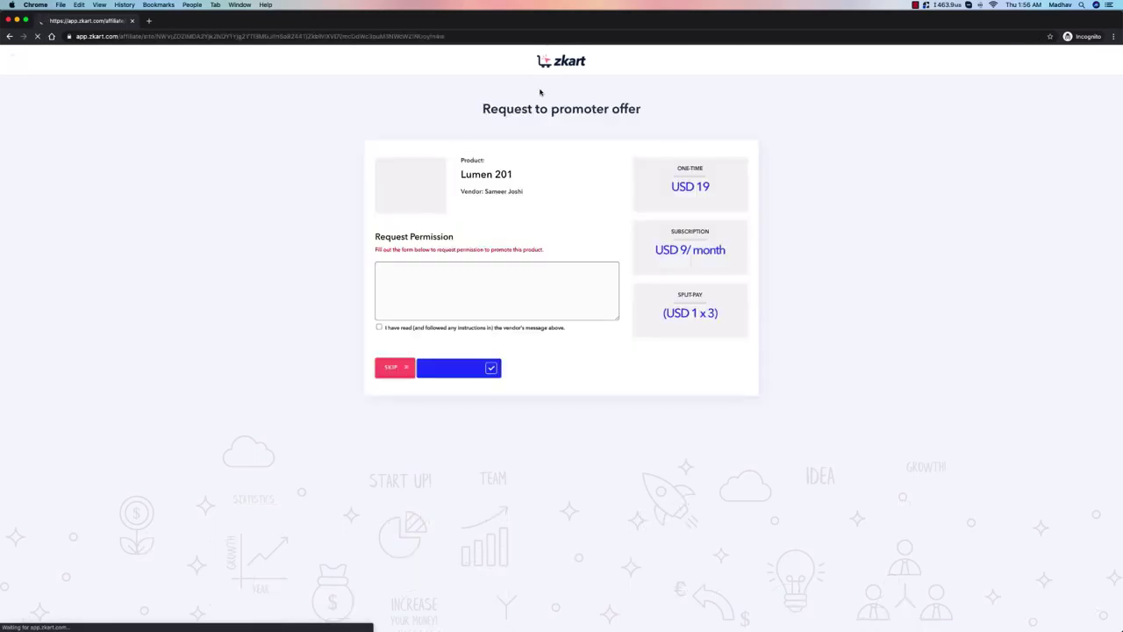
Enter the permission request "Please allow me to promote" and confirm having read the vendor's message.
{"action": "left_click", "coordinate": [456, 280]}
{"action": "type", "text": "Please al"}
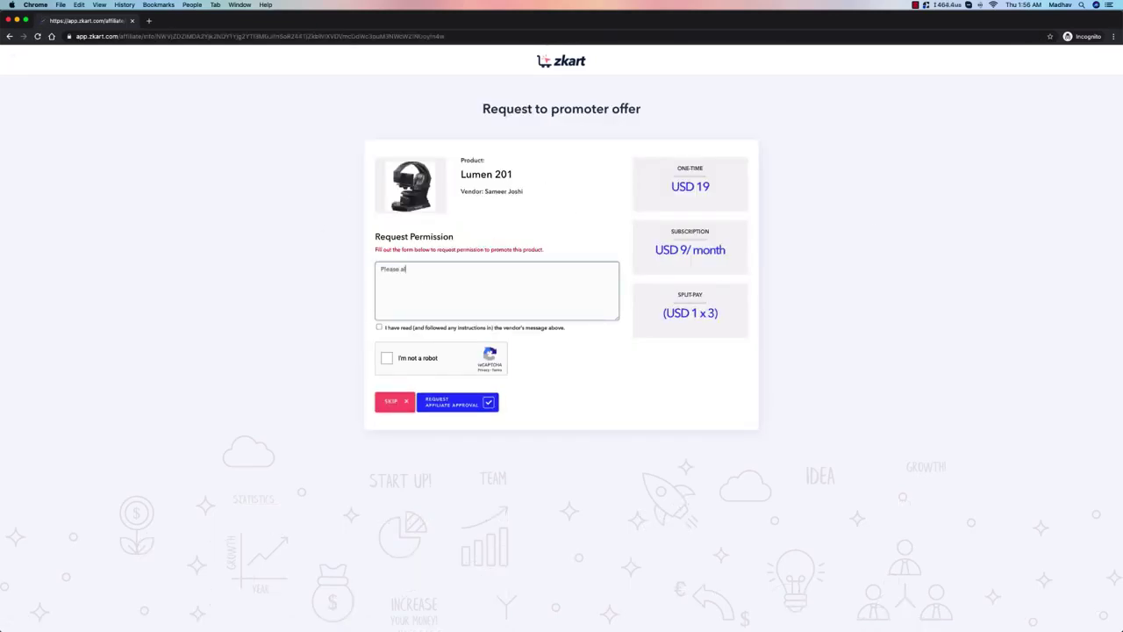
{"action": "type", "text": "low me to promote"}
{"action": "left_click", "coordinate": [379, 327]}
Complete the reCAPTCHA by selecting all stair squares, and submit the affiliate approval request for Lumen 201.
{"action": "left_click", "coordinate": [387, 359]}
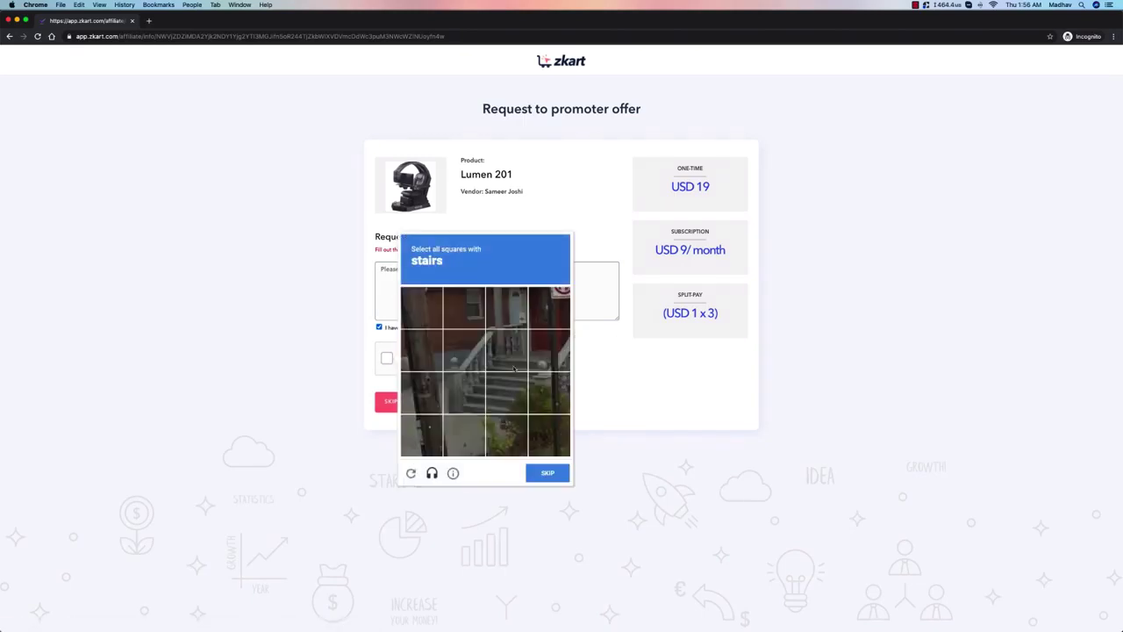
{"action": "left_click", "coordinate": [508, 351]}
{"action": "left_click", "coordinate": [464, 350]}
{"action": "left_click", "coordinate": [464, 392]}
{"action": "left_click", "coordinate": [507, 393]}
{"action": "left_click", "coordinate": [549, 392]}
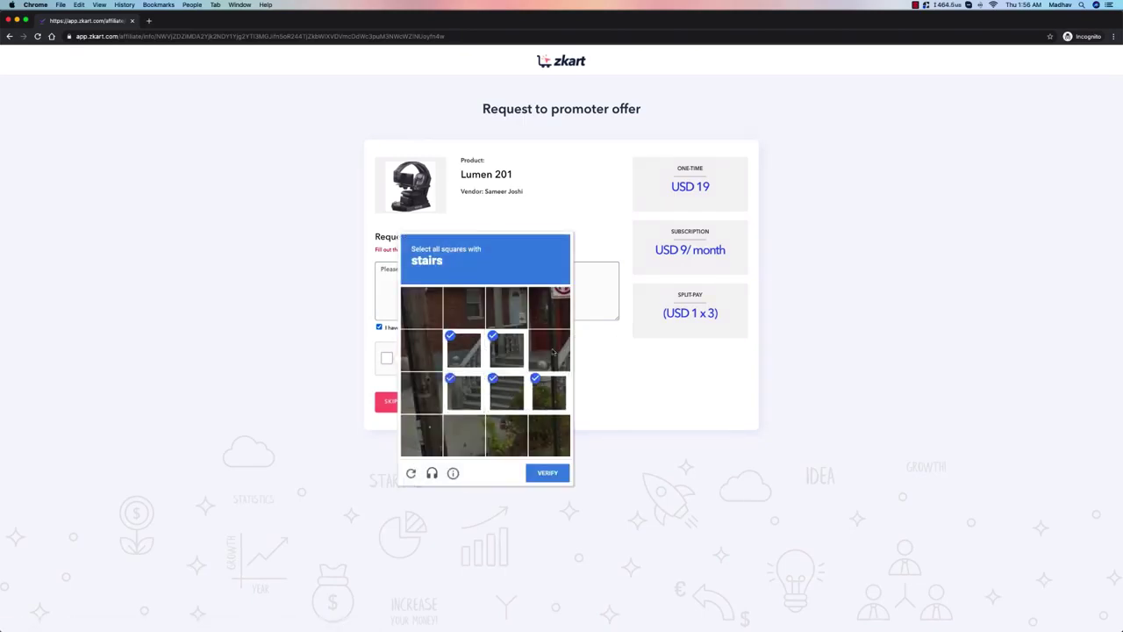
{"action": "left_click", "coordinate": [551, 474]}
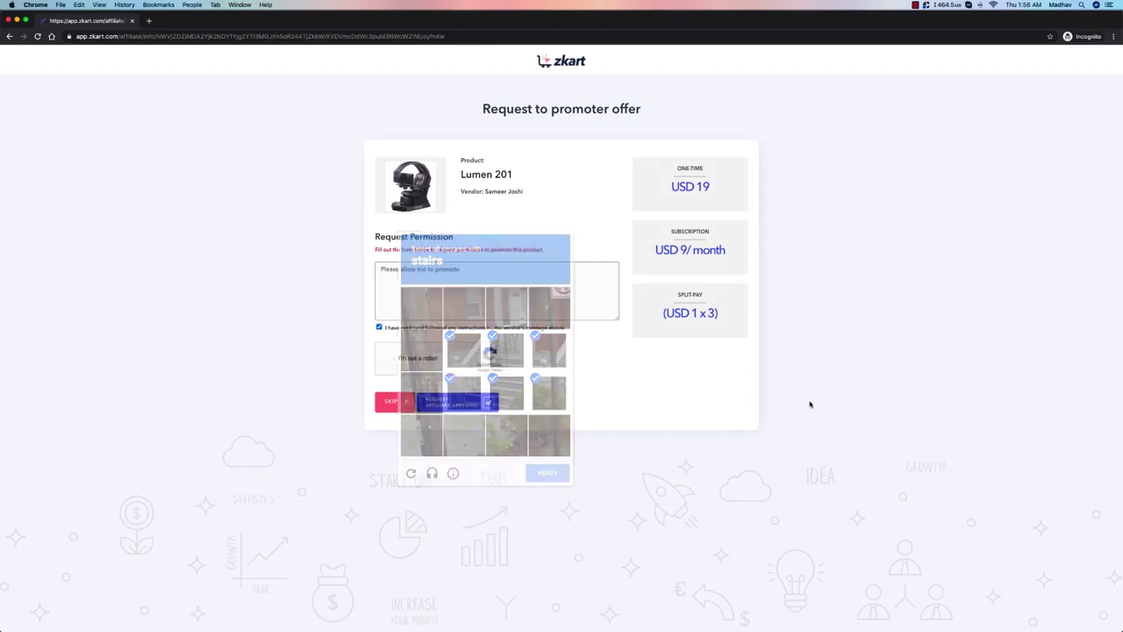
{"action": "left_click", "coordinate": [452, 405]}
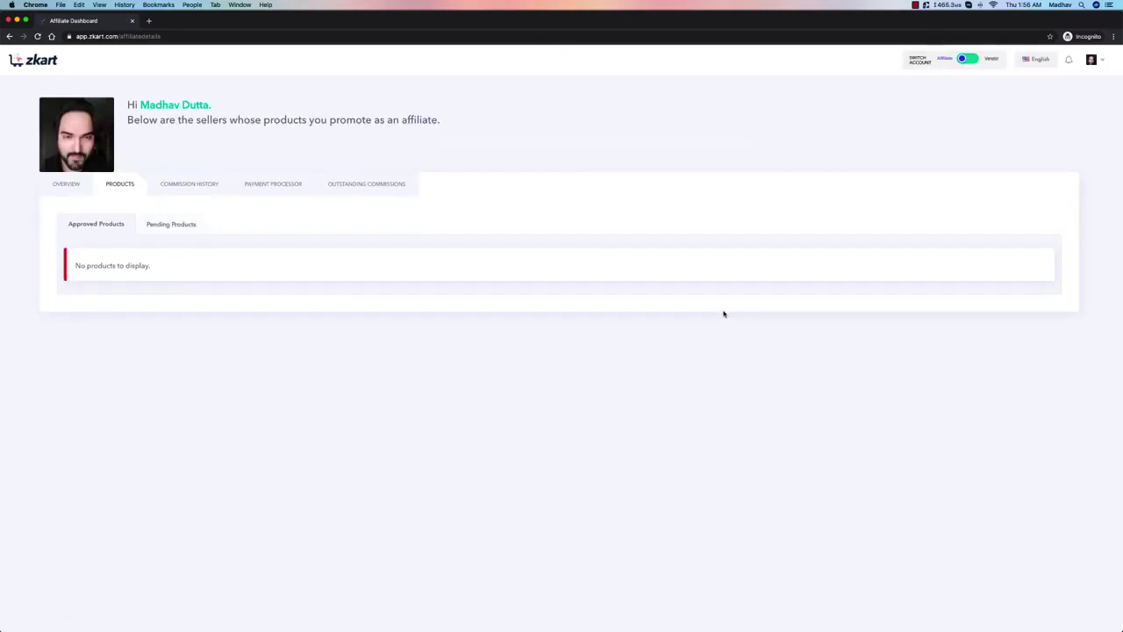
View the affiliate activity overview and the pending products, and open the details of the pending Lumen 201 product.
{"action": "left_click", "coordinate": [67, 186]}
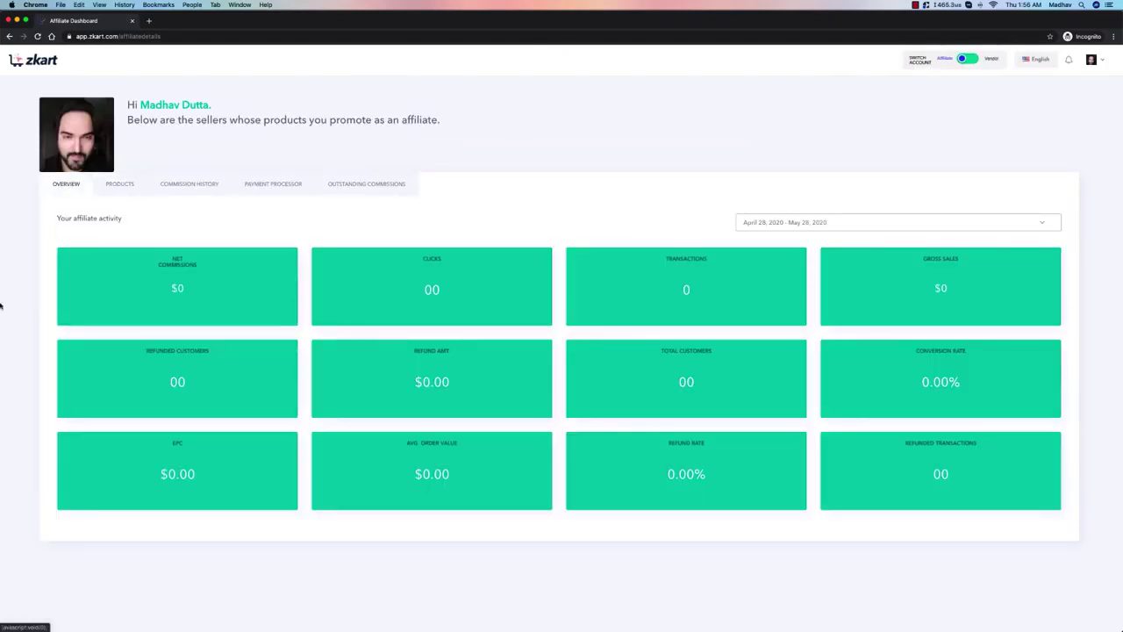
{"action": "left_click", "coordinate": [117, 186]}
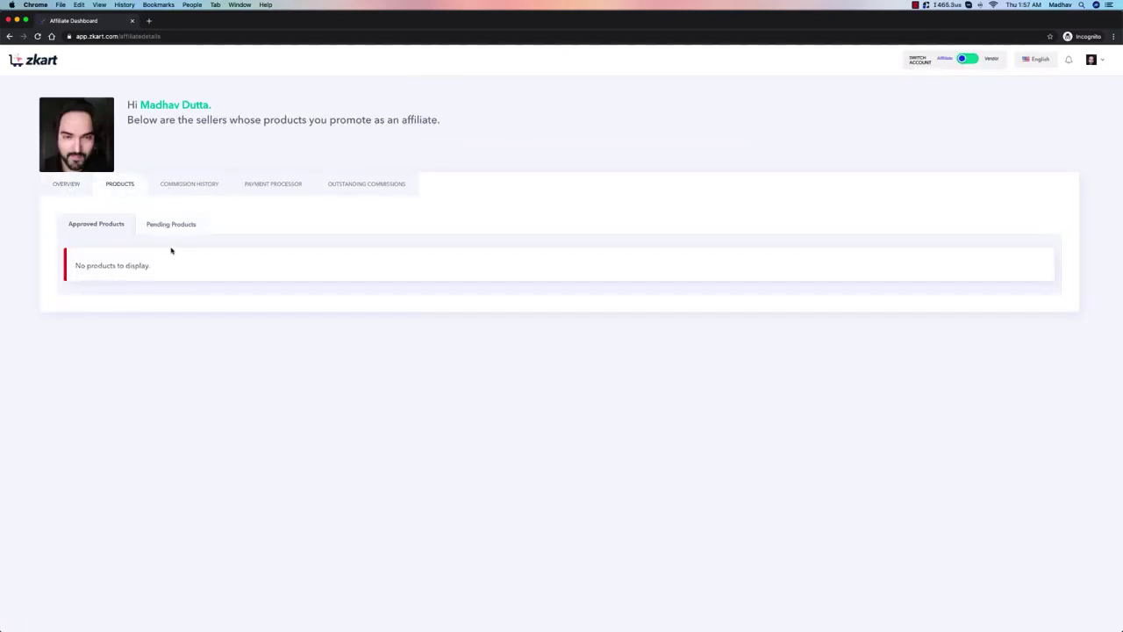
{"action": "left_click", "coordinate": [158, 224]}
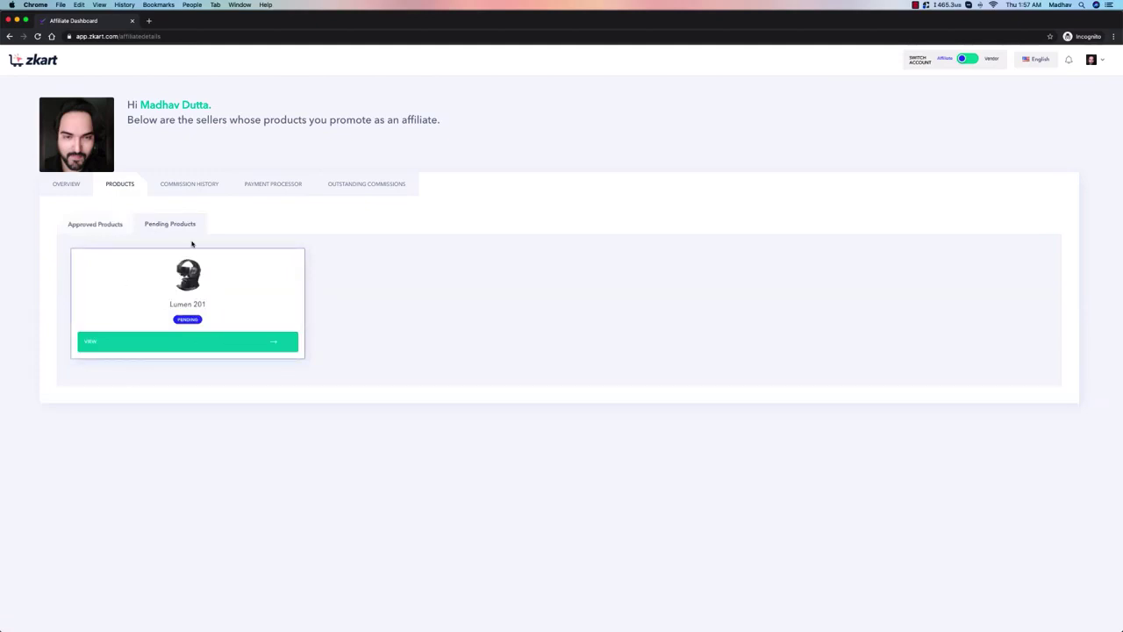
{"action": "left_click", "coordinate": [264, 342]}
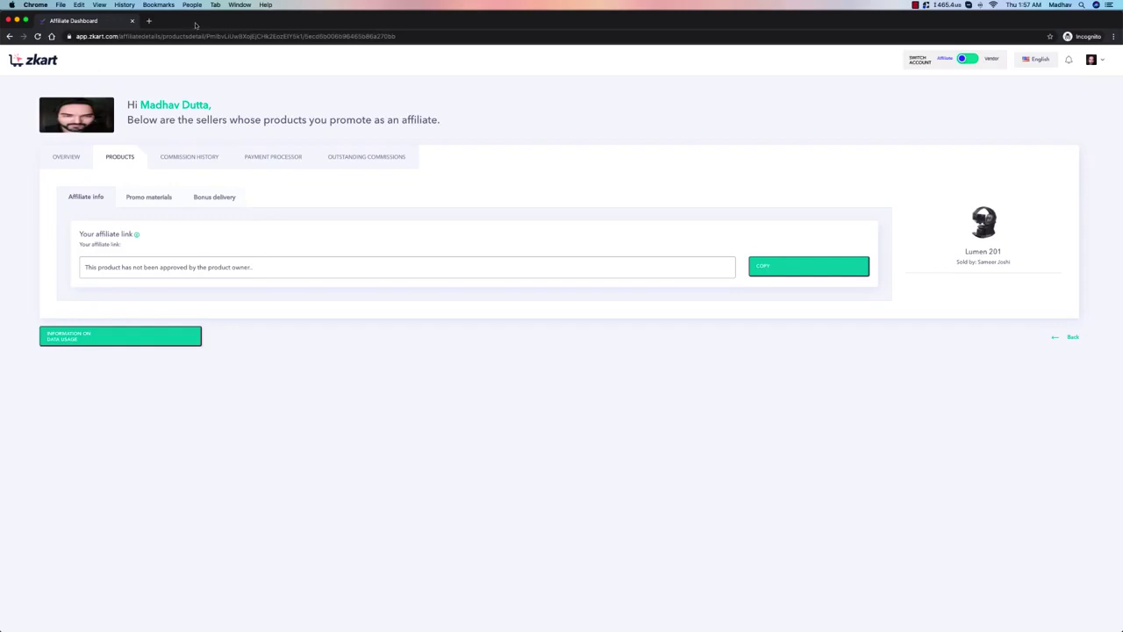
Return to the vendor account window and look at the affiliates overview, the affiliate requests and the list of own affiliates.
{"action": "left_click_drag", "start_coordinate": [195, 25], "coordinate": [878, 32]}
{"action": "left_click", "coordinate": [667, 140]}
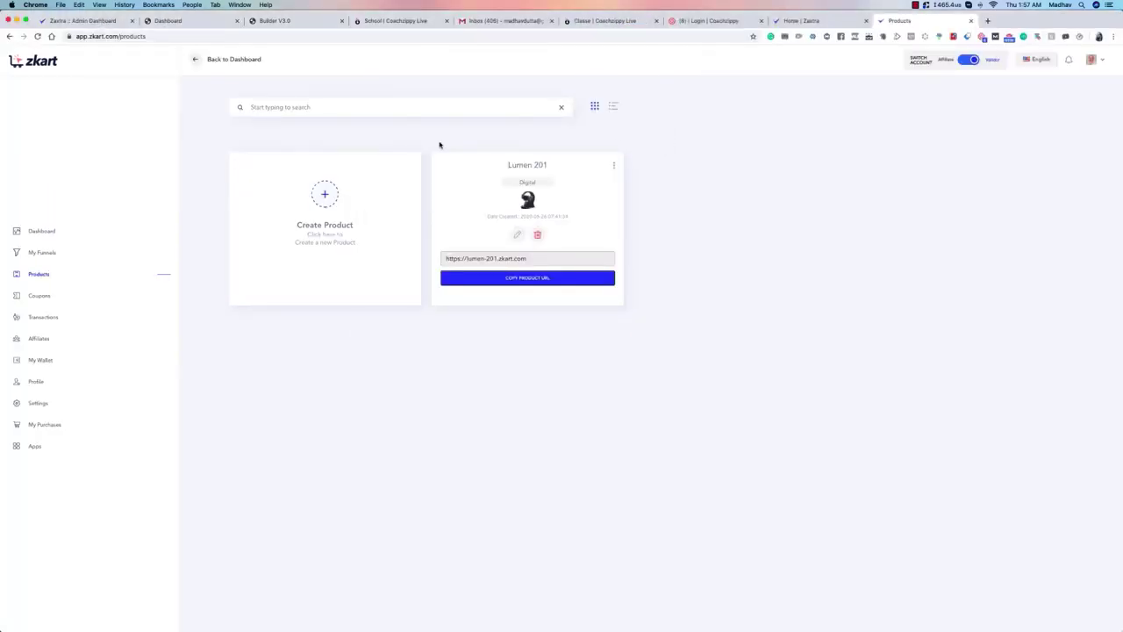
{"action": "left_click", "coordinate": [40, 340]}
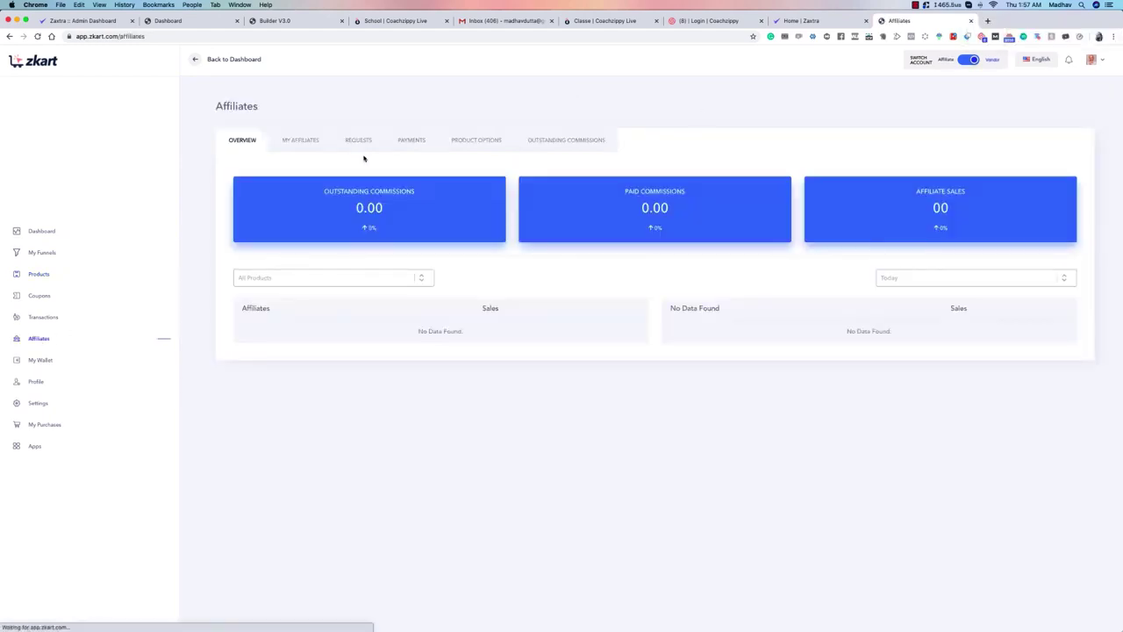
{"action": "left_click", "coordinate": [301, 142]}
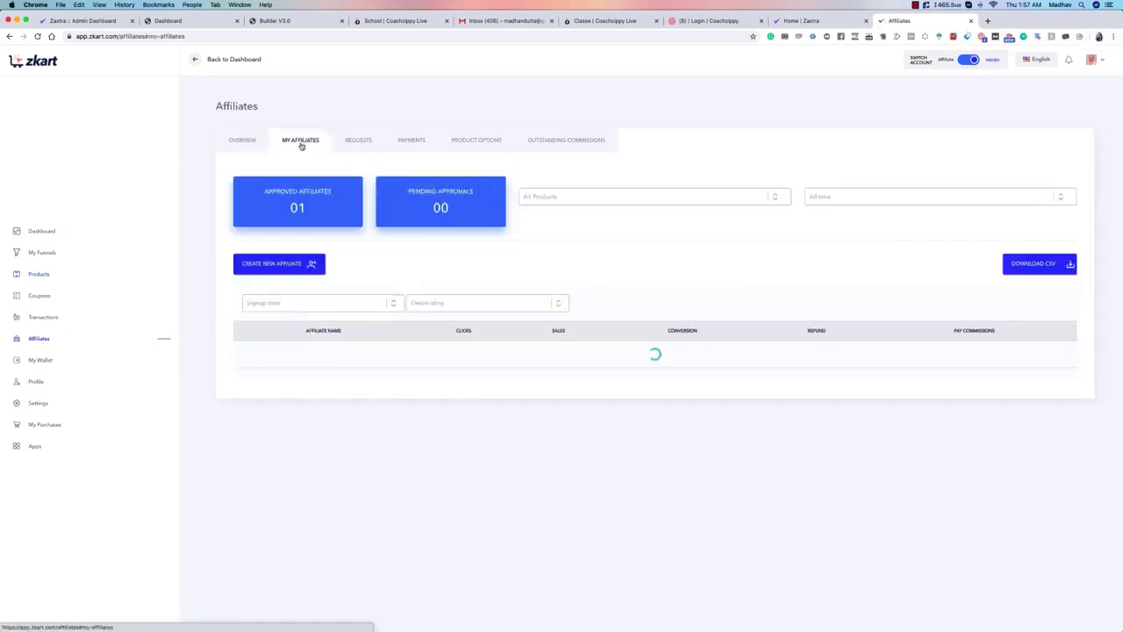
{"action": "left_click", "coordinate": [346, 144]}
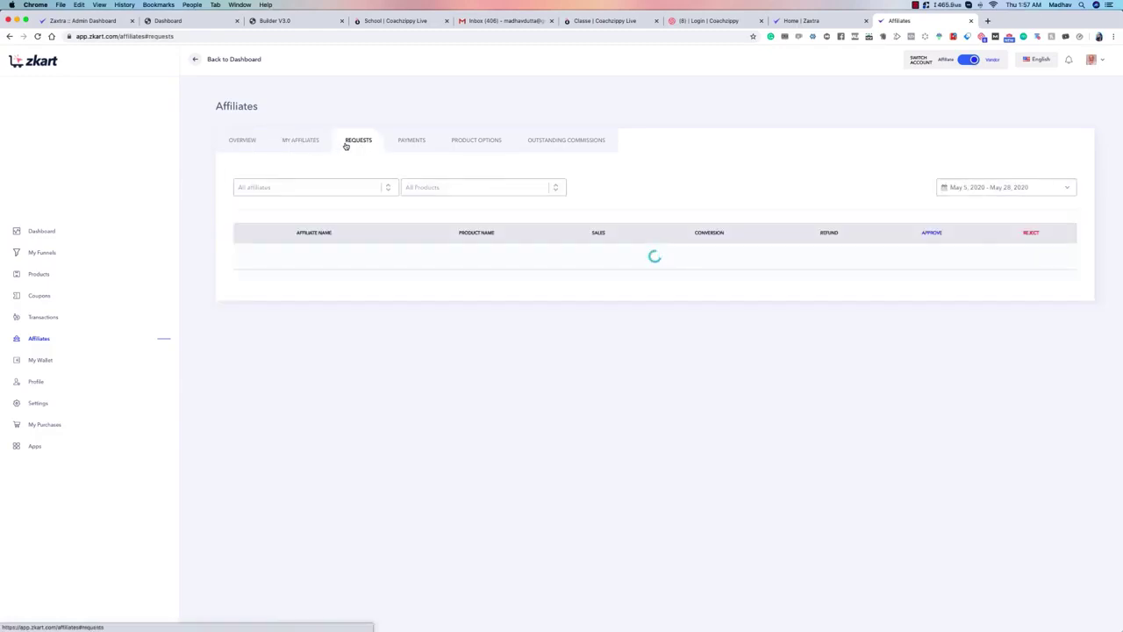
{"action": "left_click", "coordinate": [316, 142]}
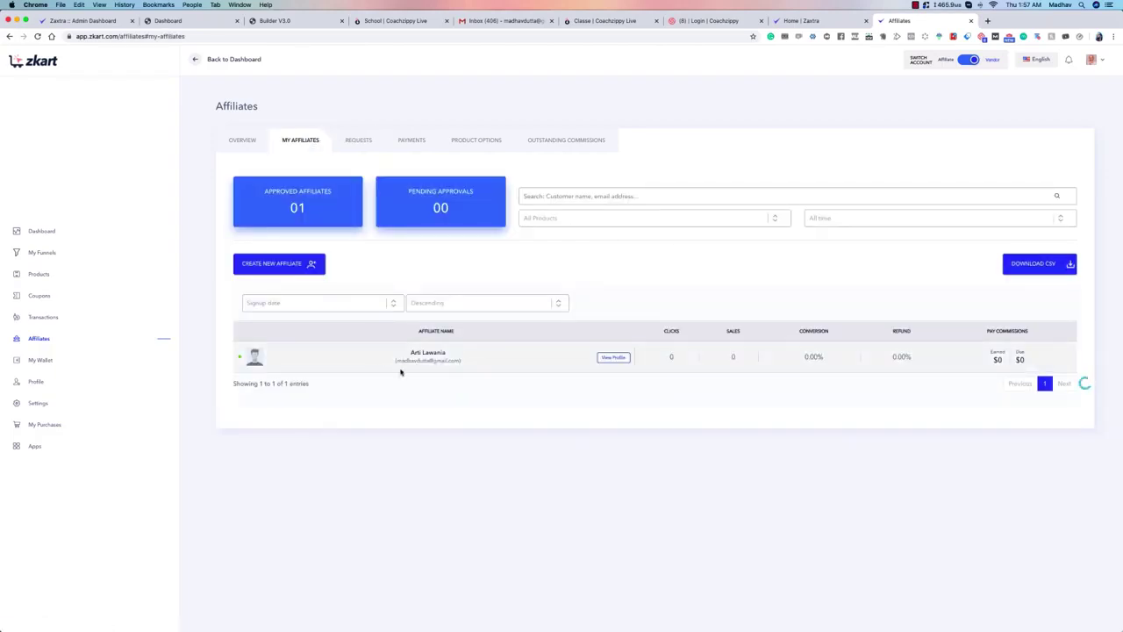
Open the listed affiliate's profile and examine the affiliate's name, e-mail, company name and affiliate ID.
{"action": "left_click_drag", "start_coordinate": [397, 360], "coordinate": [457, 362]}
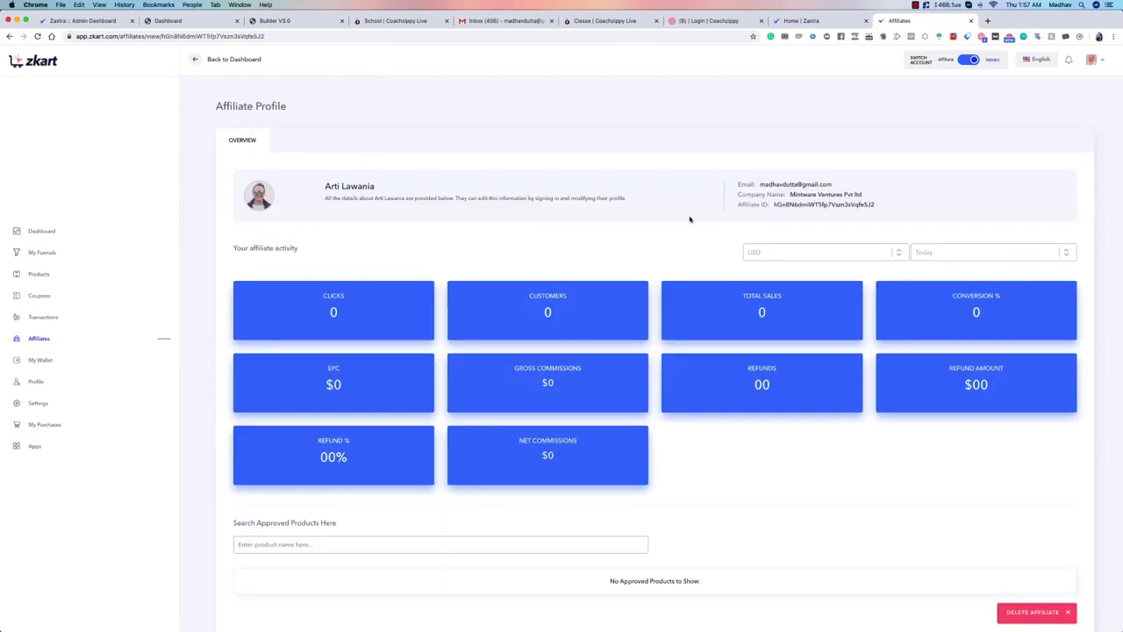
{"action": "left_click_drag", "start_coordinate": [843, 188], "coordinate": [762, 187]}
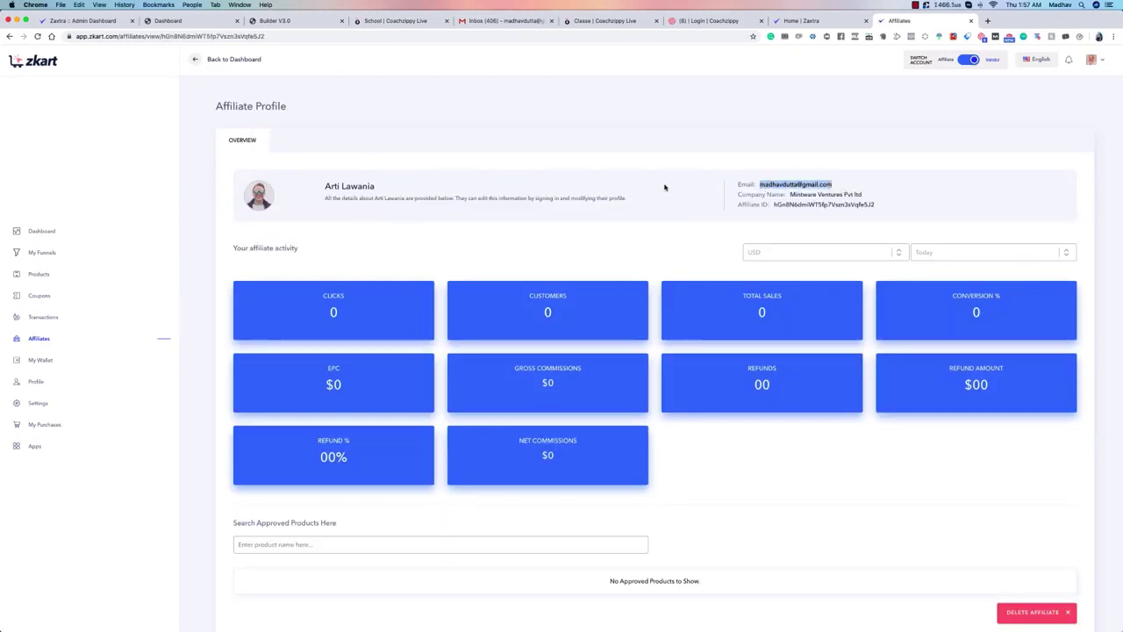
{"action": "left_click_drag", "start_coordinate": [377, 186], "coordinate": [322, 188]}
{"action": "left_click", "coordinate": [336, 208]}
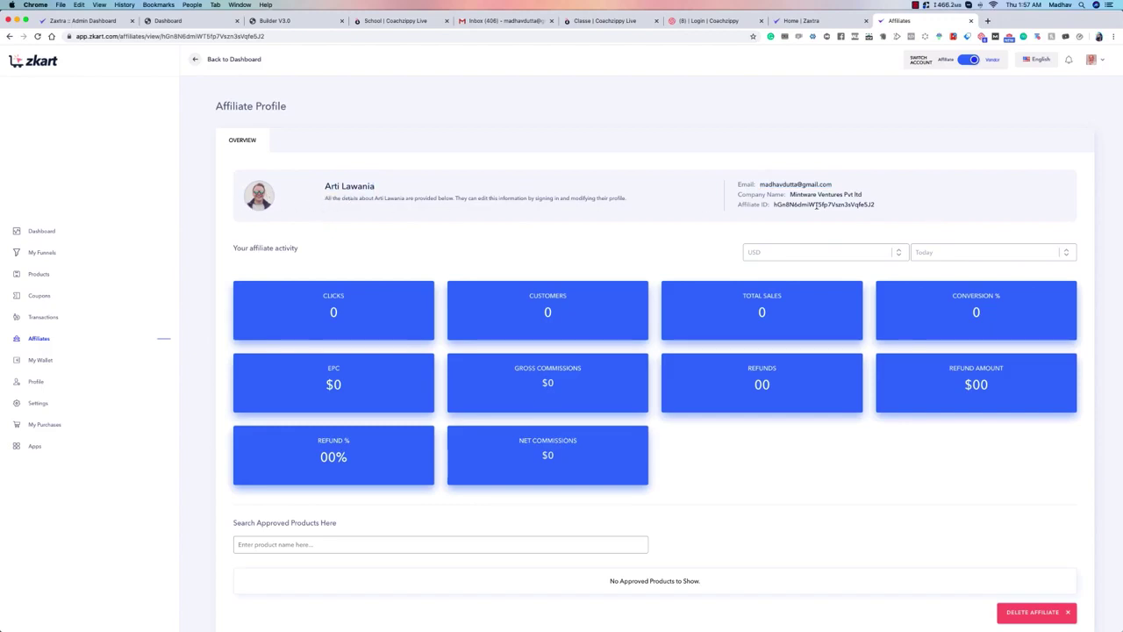
{"action": "left_click_drag", "start_coordinate": [865, 195], "coordinate": [913, 212]}
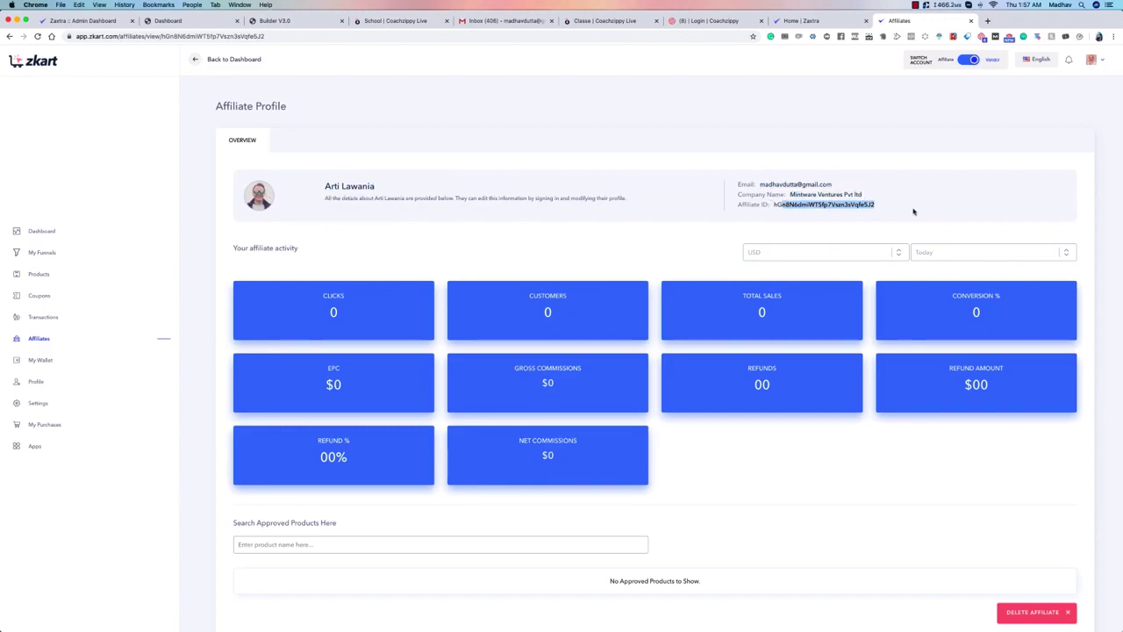
{"action": "left_click", "coordinate": [910, 210]}
Look at the currency choices for the affiliate's activity and at the approved products search in the profile.
{"action": "scroll", "coordinate": [717, 211], "scroll_direction": "down", "scroll_amount": 1}
{"action": "left_click", "coordinate": [844, 246]}
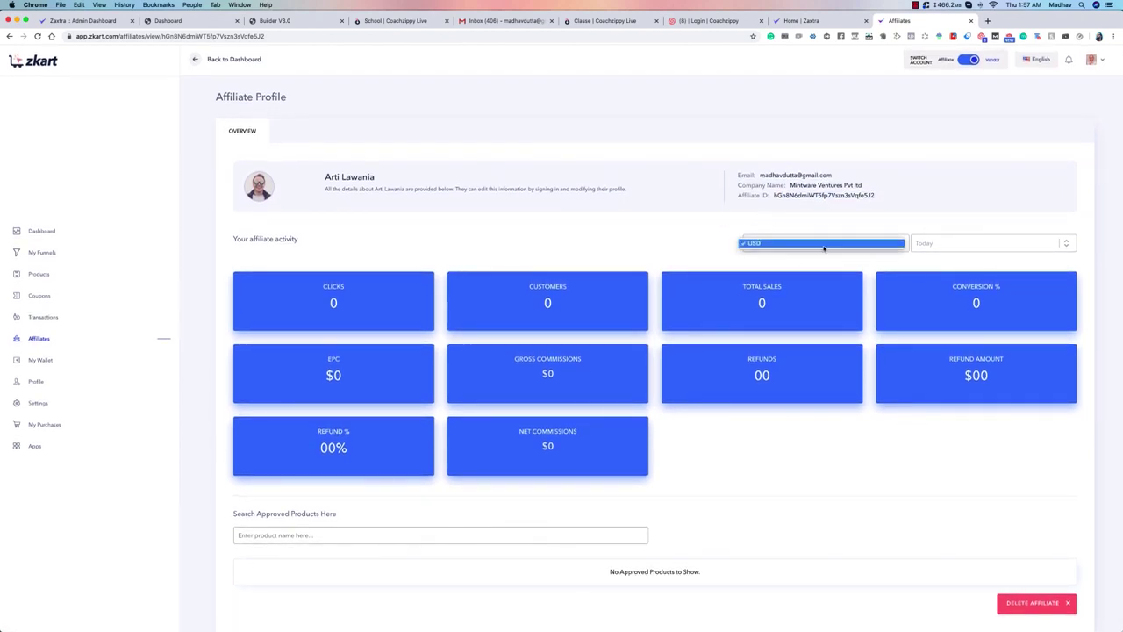
{"action": "left_click", "coordinate": [823, 244]}
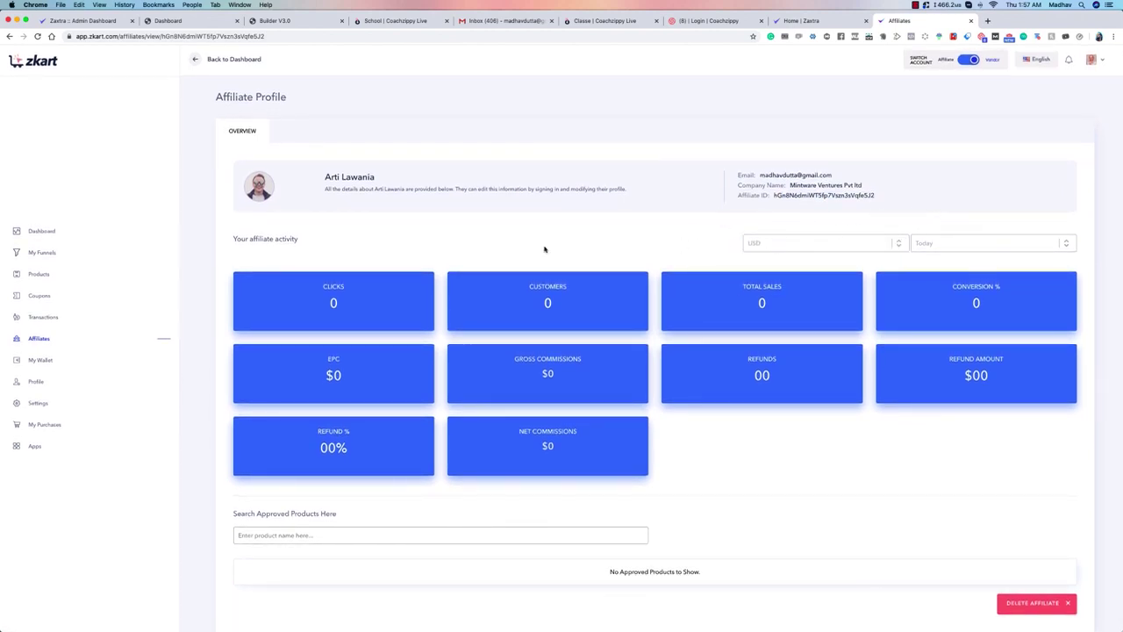
{"action": "left_click", "coordinate": [383, 529]}
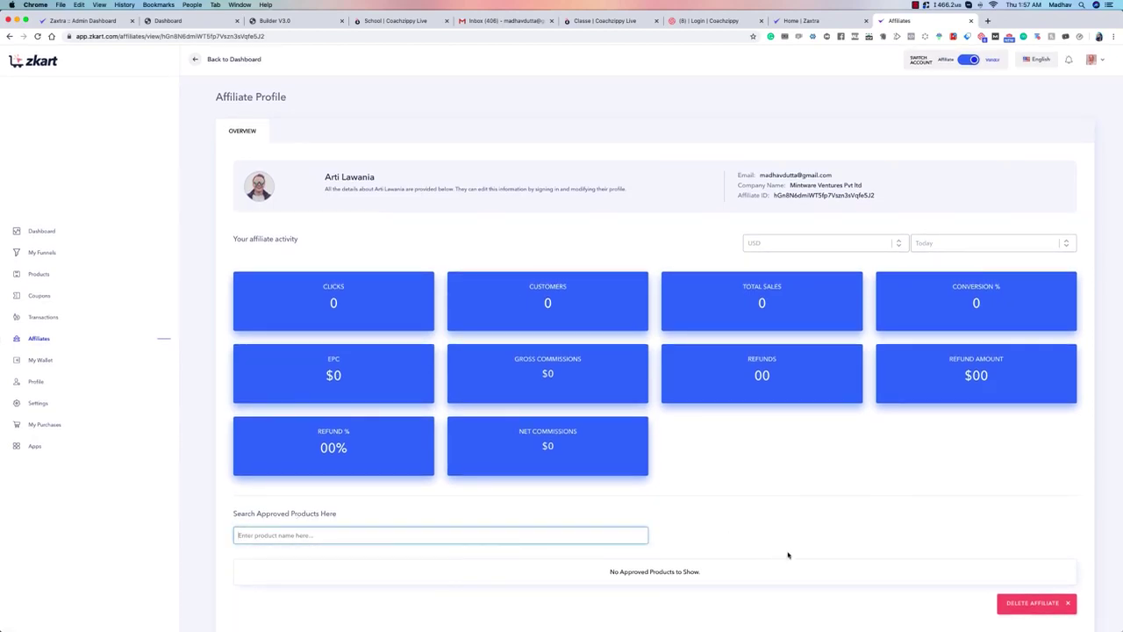
{"action": "left_click", "coordinate": [677, 532]}
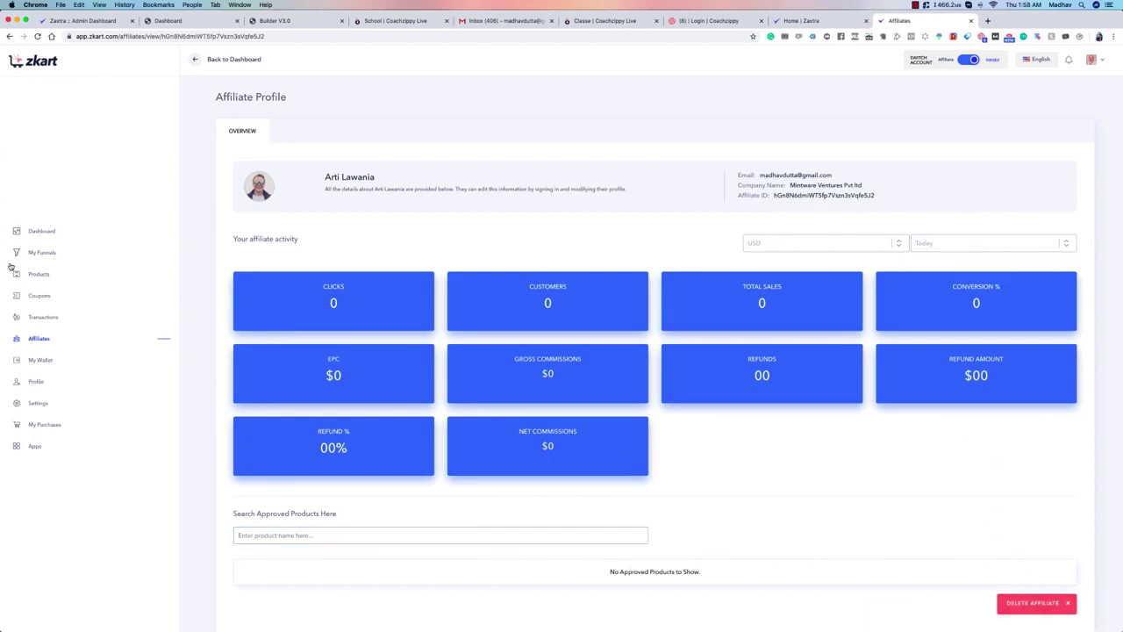
Return to the affiliates section and view the affiliate list, the outstanding commissions and the product options.
{"action": "left_click", "coordinate": [36, 342]}
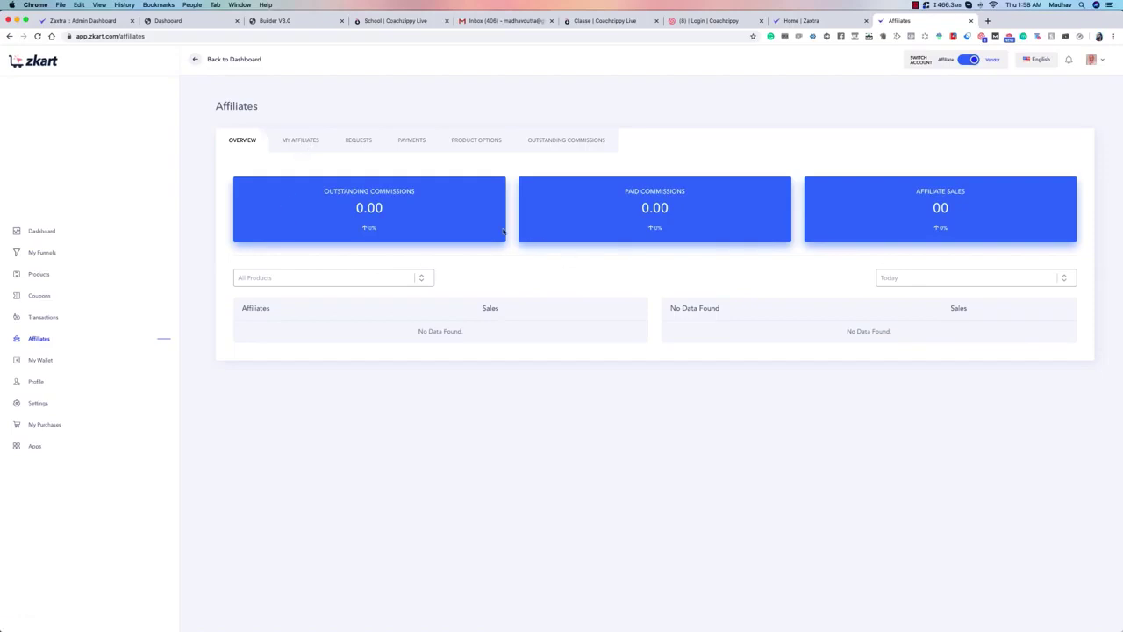
{"action": "left_click", "coordinate": [316, 141]}
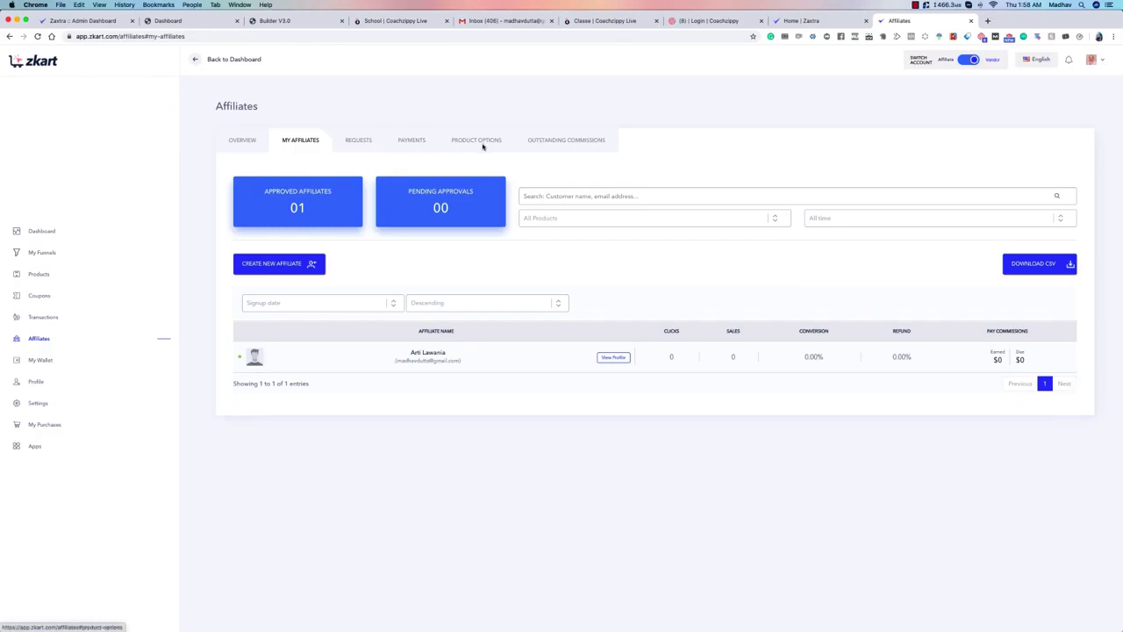
{"action": "left_click", "coordinate": [567, 144]}
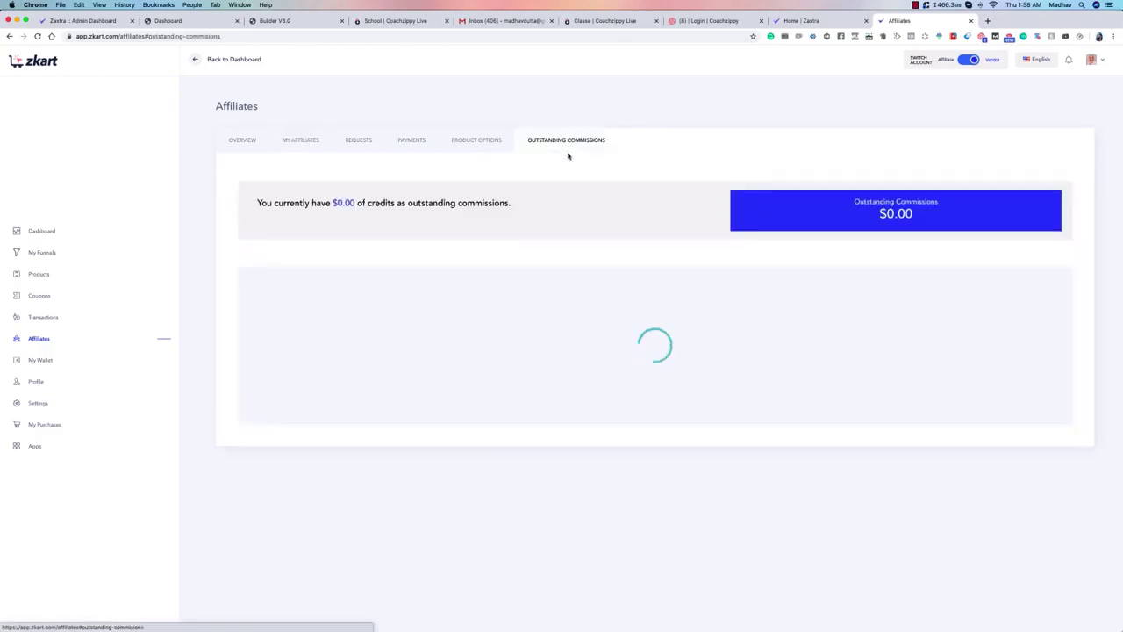
{"action": "left_click", "coordinate": [482, 143]}
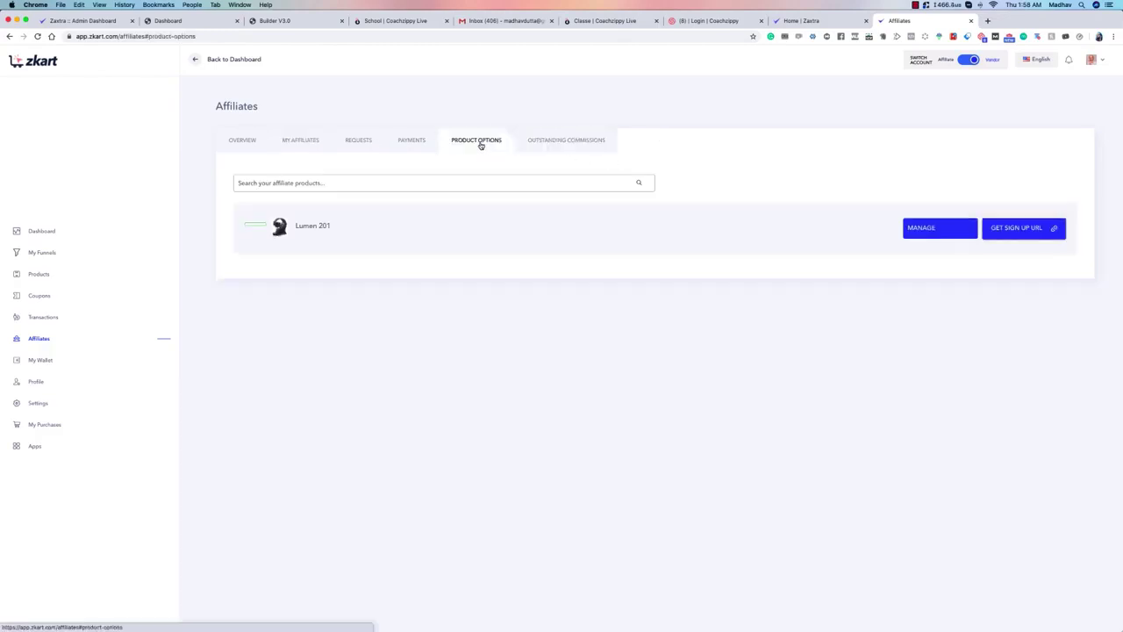
Choose Edit Sign Up Page for Lumen 201, and open the product's promo materials.
{"action": "left_click", "coordinate": [939, 230]}
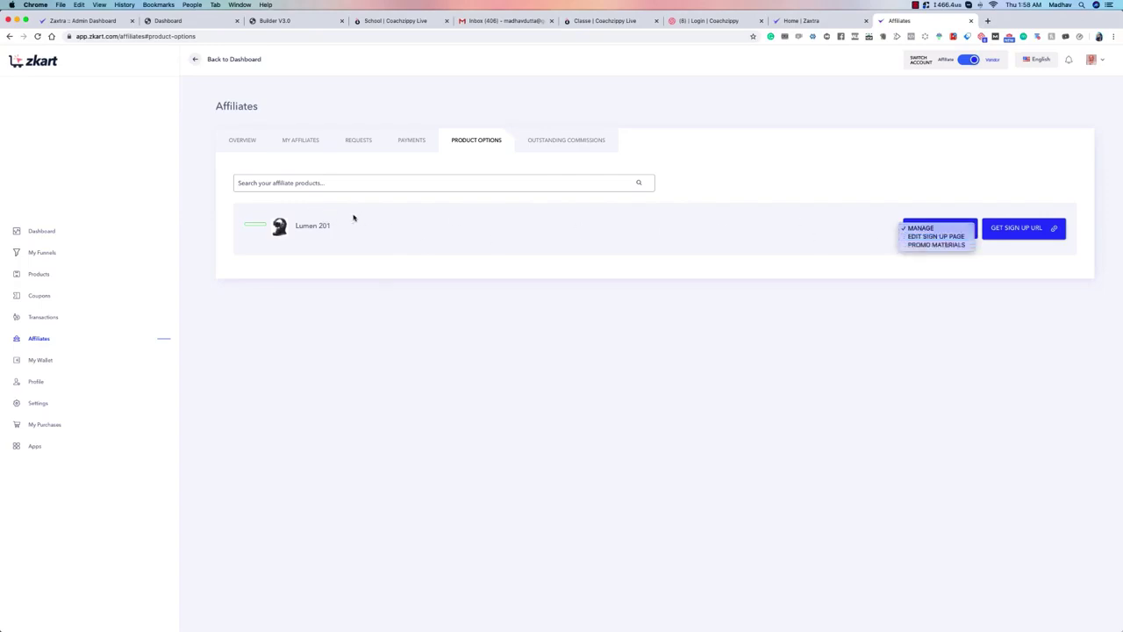
{"action": "left_click", "coordinate": [929, 239]}
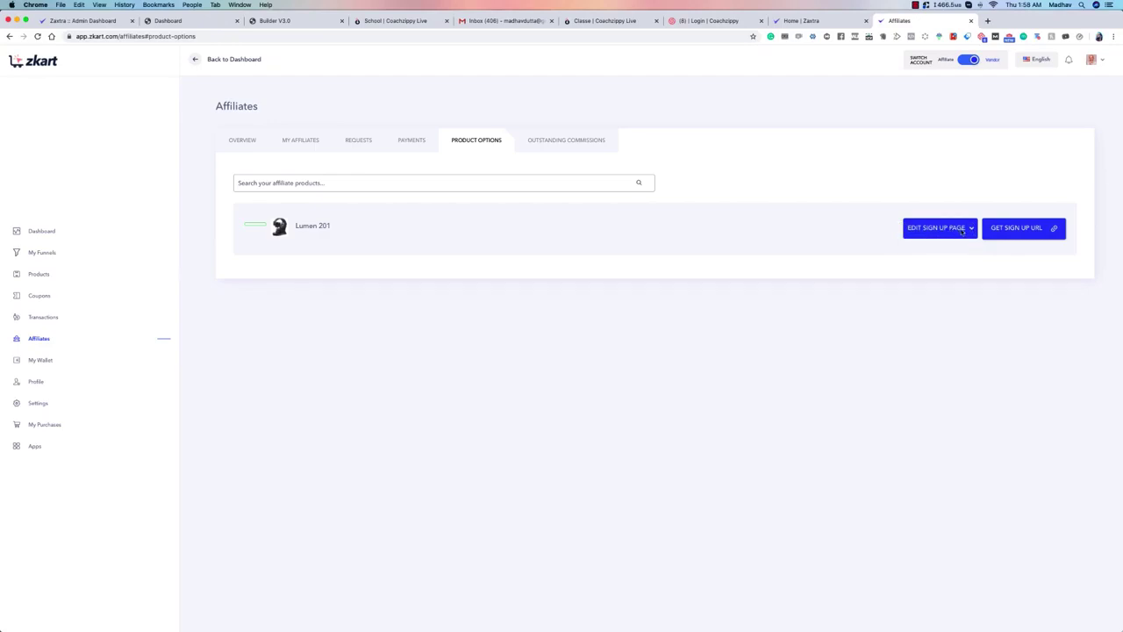
{"action": "left_click", "coordinate": [962, 230]}
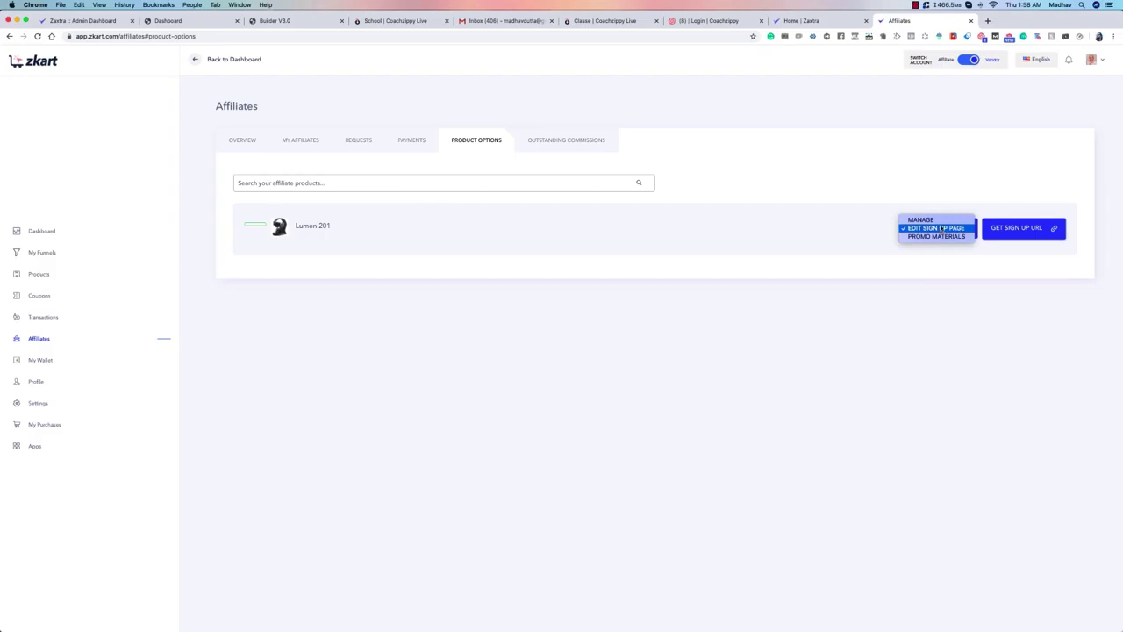
{"action": "left_click", "coordinate": [1003, 214]}
{"action": "left_click", "coordinate": [931, 234]}
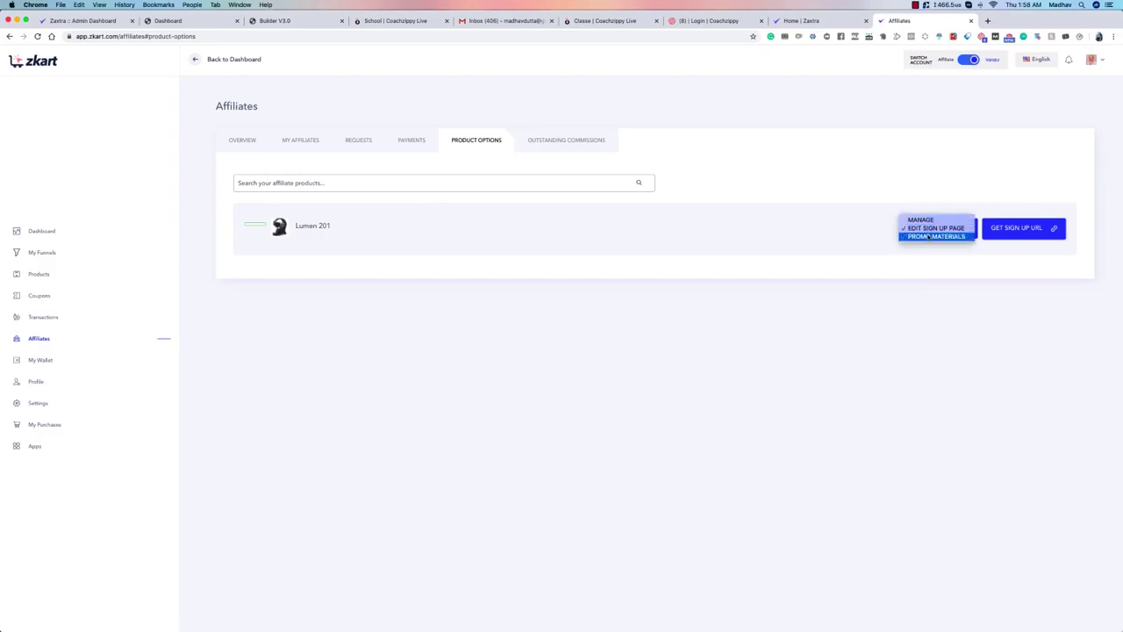
{"action": "left_click", "coordinate": [930, 237]}
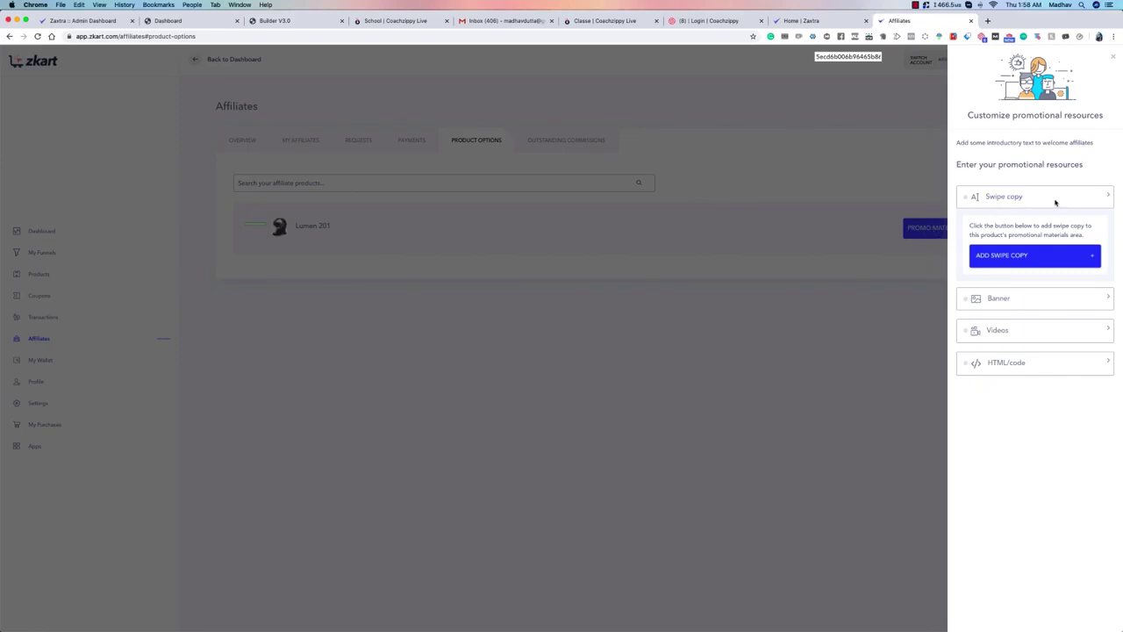
Open the form for adding swipe copy, examine its company name, description and body fields, and close it without saving.
{"action": "left_click", "coordinate": [1016, 252]}
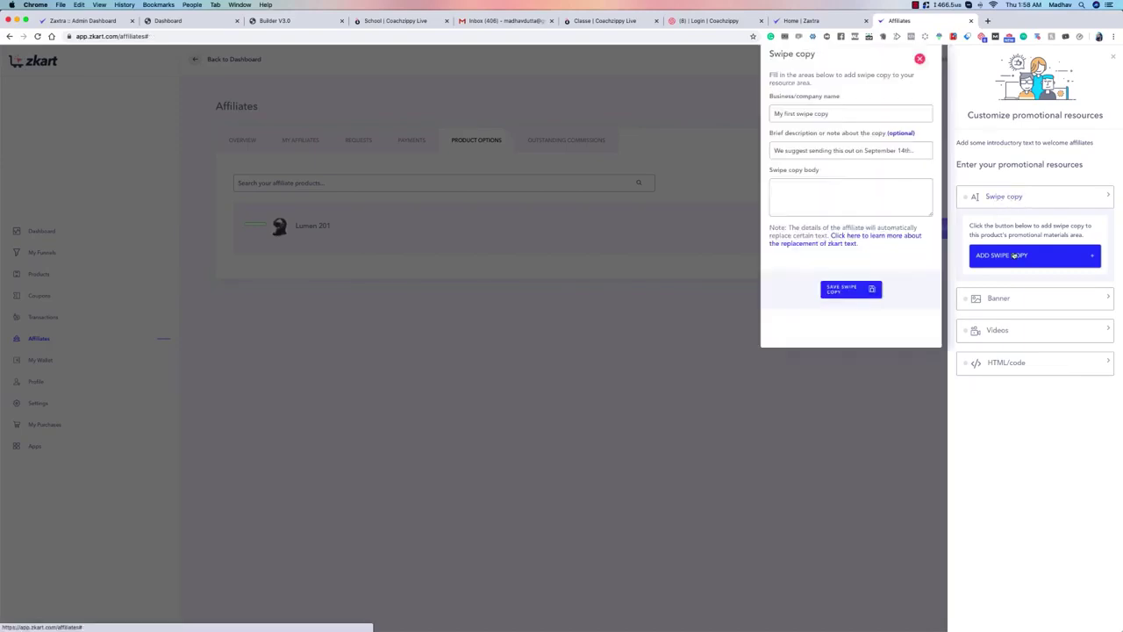
{"action": "left_click", "coordinate": [806, 113]}
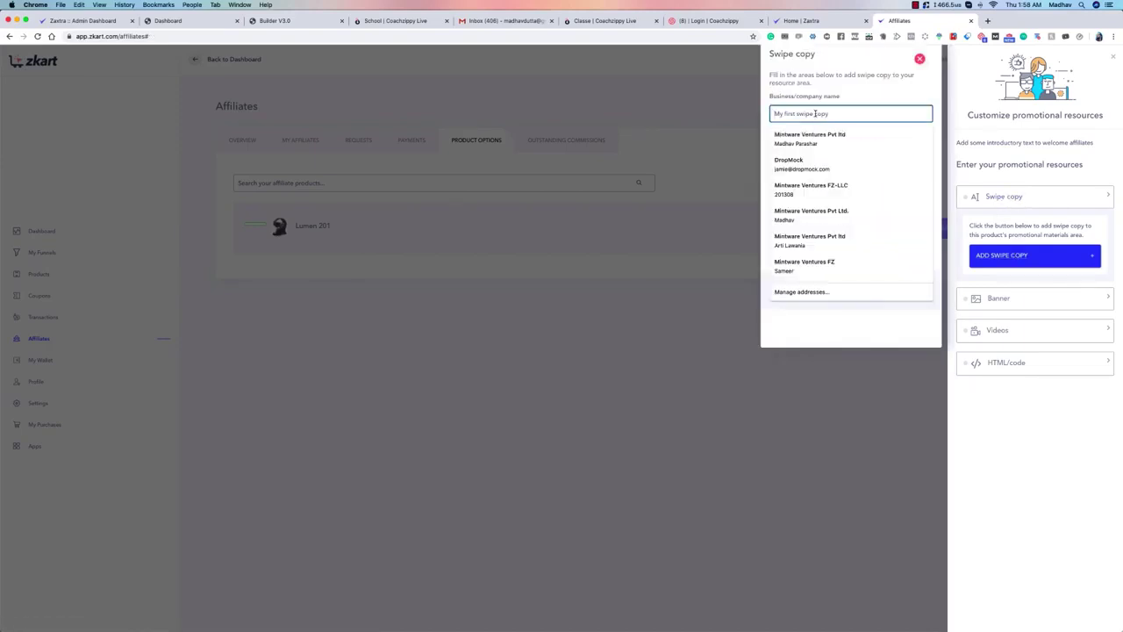
{"action": "left_click", "coordinate": [848, 85]}
{"action": "left_click", "coordinate": [801, 198]}
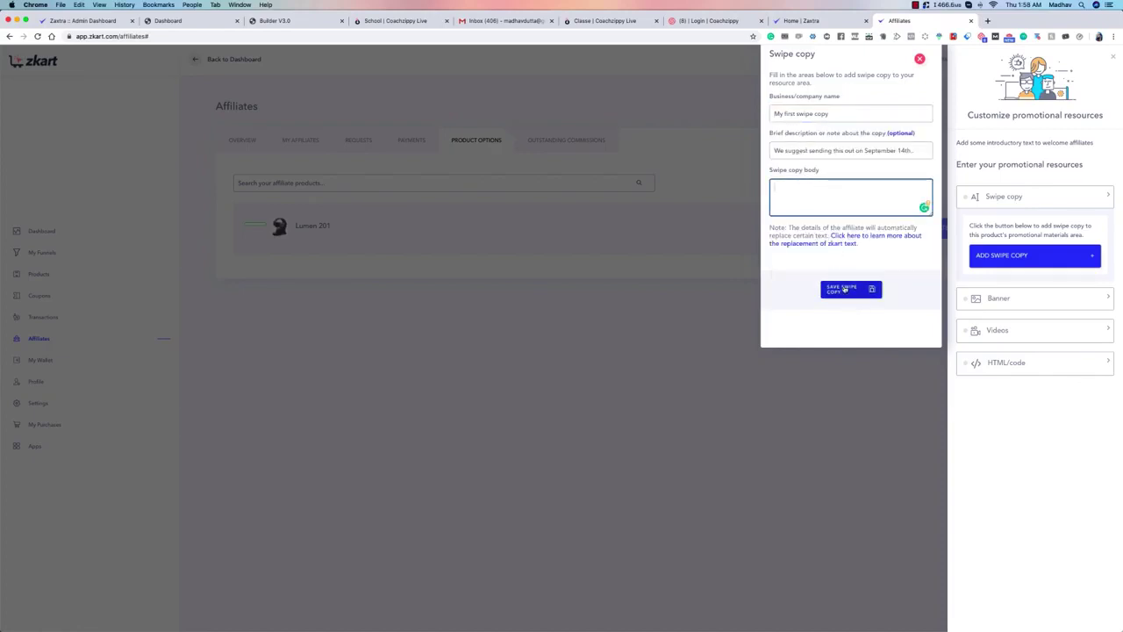
{"action": "left_click", "coordinate": [920, 59]}
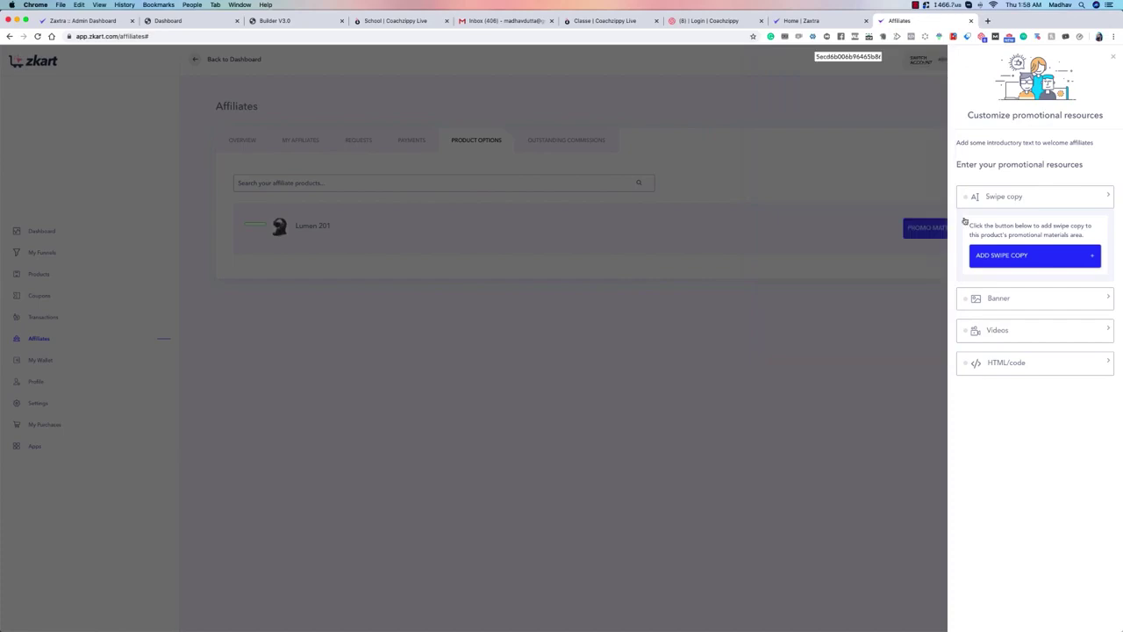
Look through the forms for adding a banner and a video to the promotional resources, closing each without saving.
{"action": "left_click", "coordinate": [1104, 300]}
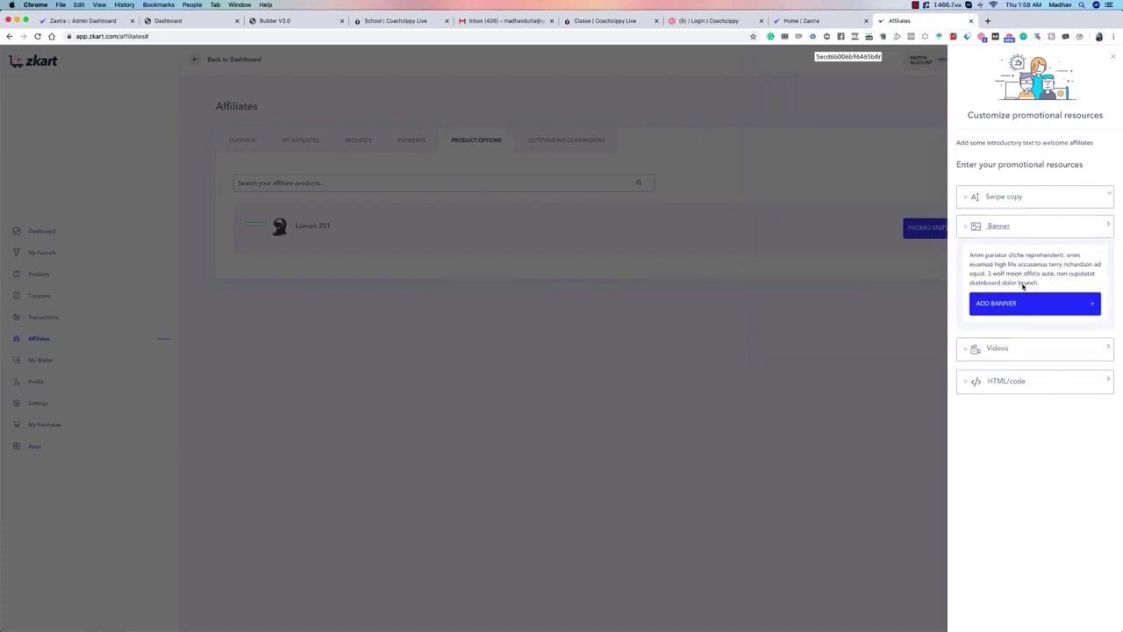
{"action": "left_click", "coordinate": [1030, 307]}
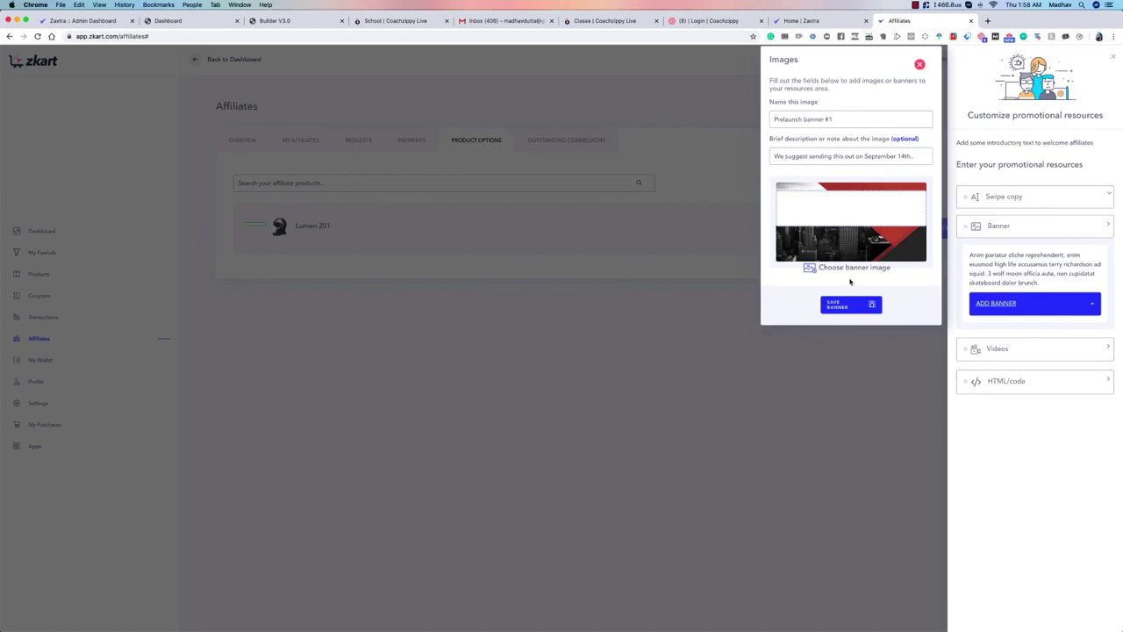
{"action": "left_click", "coordinate": [920, 65]}
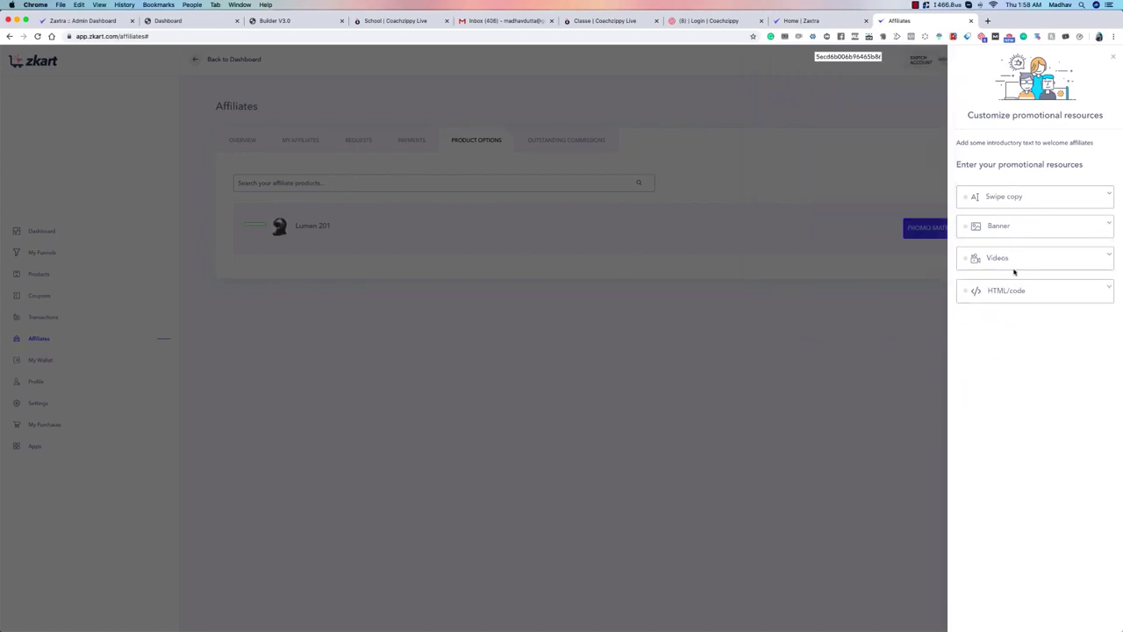
{"action": "left_click", "coordinate": [1108, 255]}
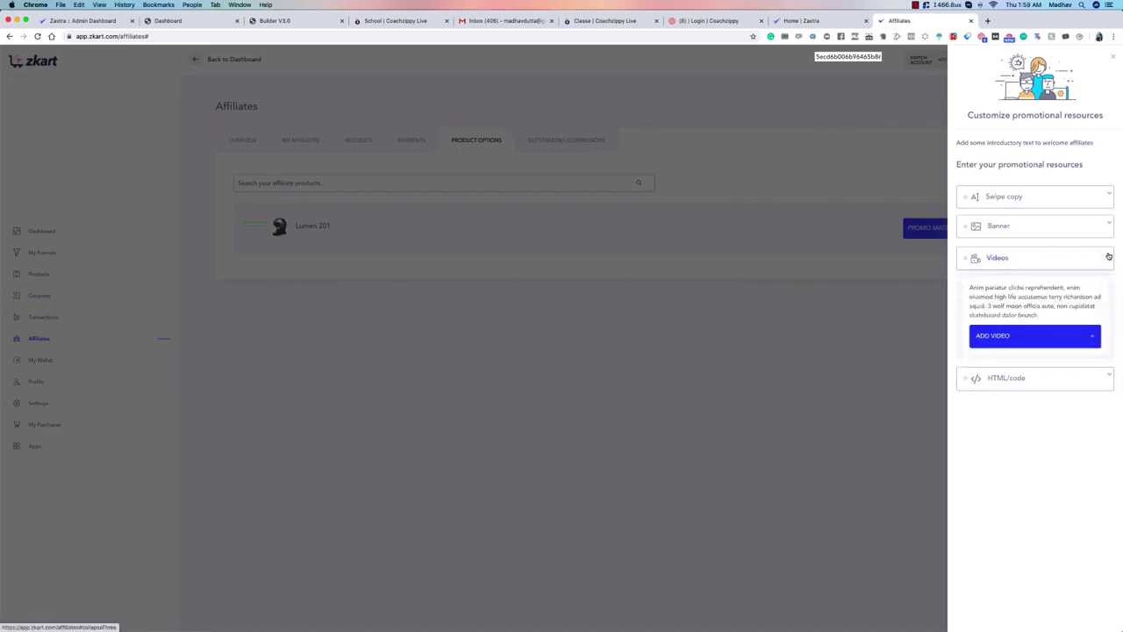
{"action": "left_click", "coordinate": [994, 337]}
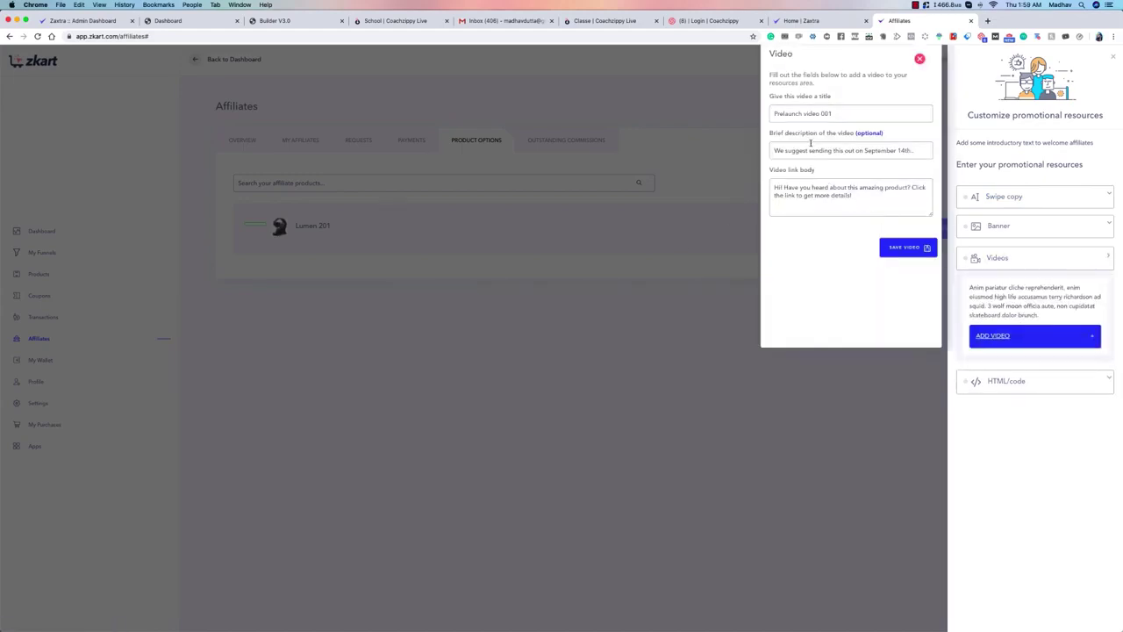
{"action": "left_click", "coordinate": [919, 58]}
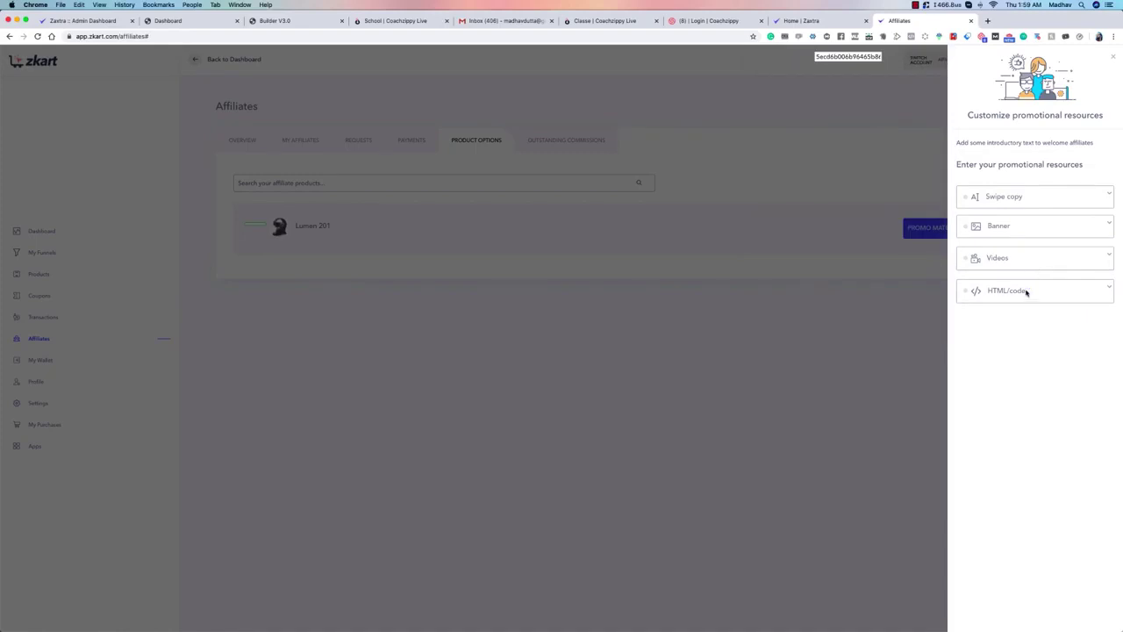
Examine the form for adding HTML/code to the promotional resources, and leave the promotional resources without saving.
{"action": "left_click", "coordinate": [1110, 290]}
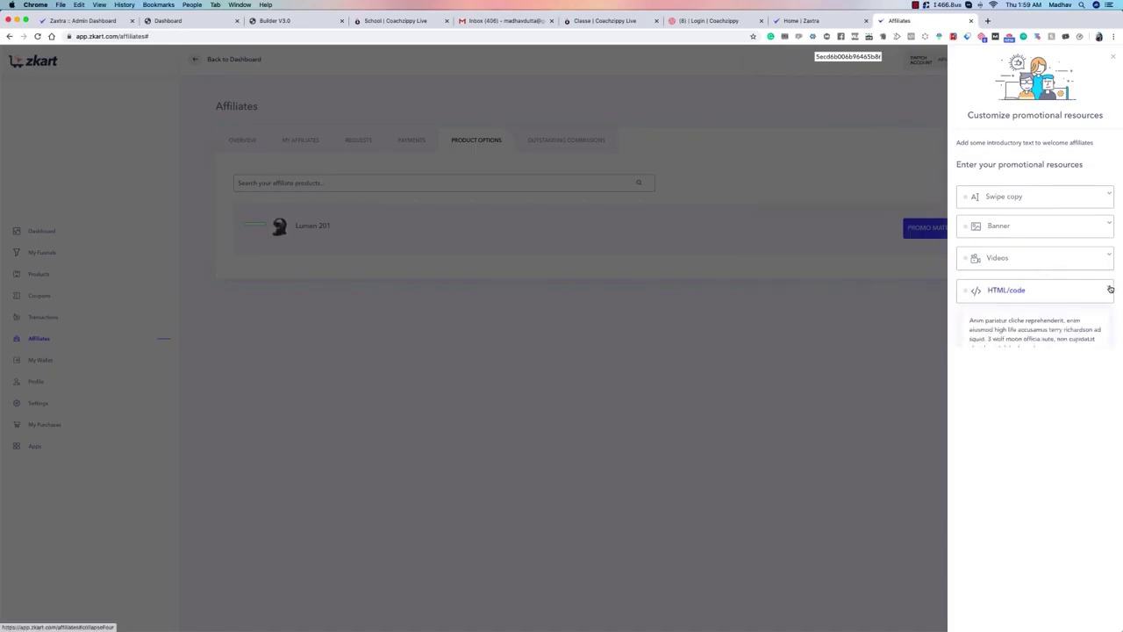
{"action": "left_click", "coordinate": [1016, 370]}
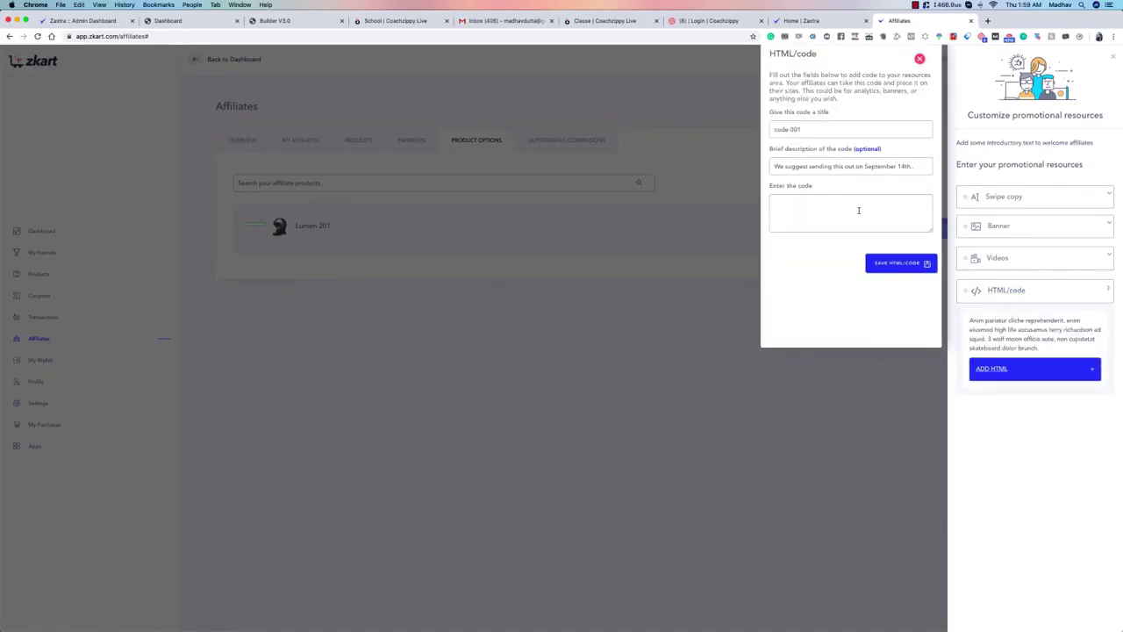
{"action": "left_click", "coordinate": [920, 60]}
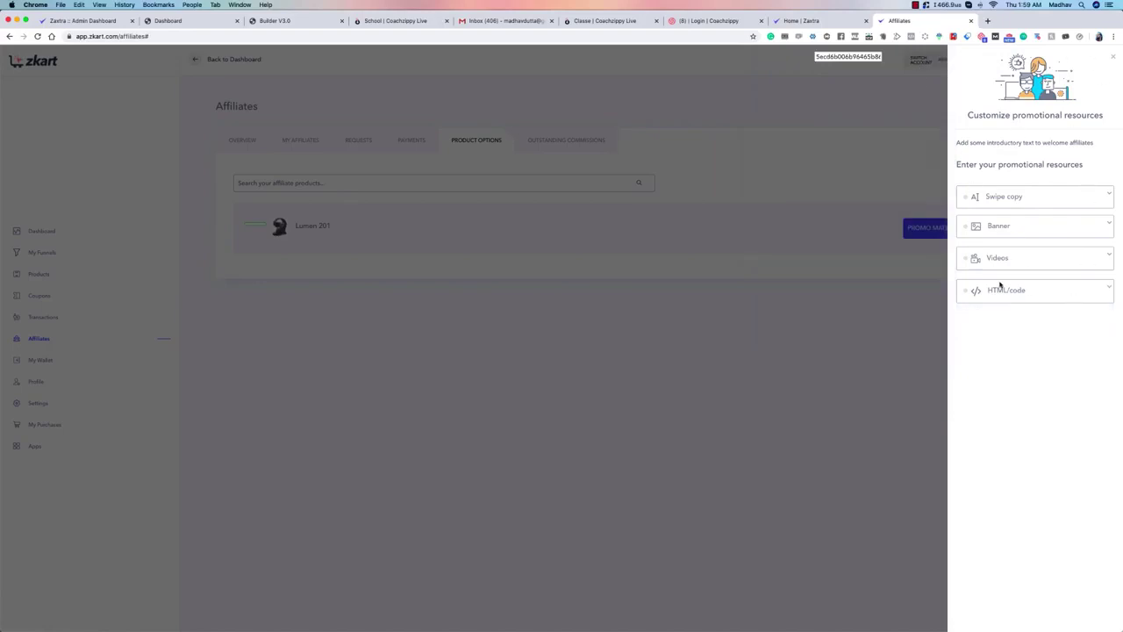
{"action": "left_click", "coordinate": [1113, 57]}
Choose Manage for Lumen 201 and open the product's affiliate sign-up URL options.
{"action": "left_click", "coordinate": [946, 237]}
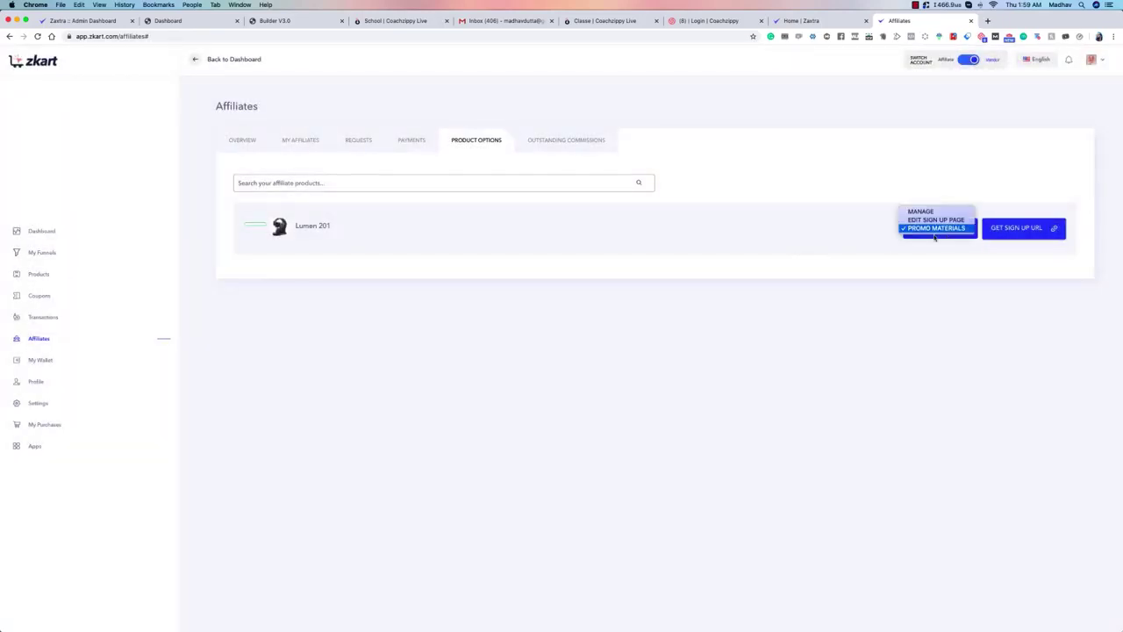
{"action": "left_click", "coordinate": [948, 214]}
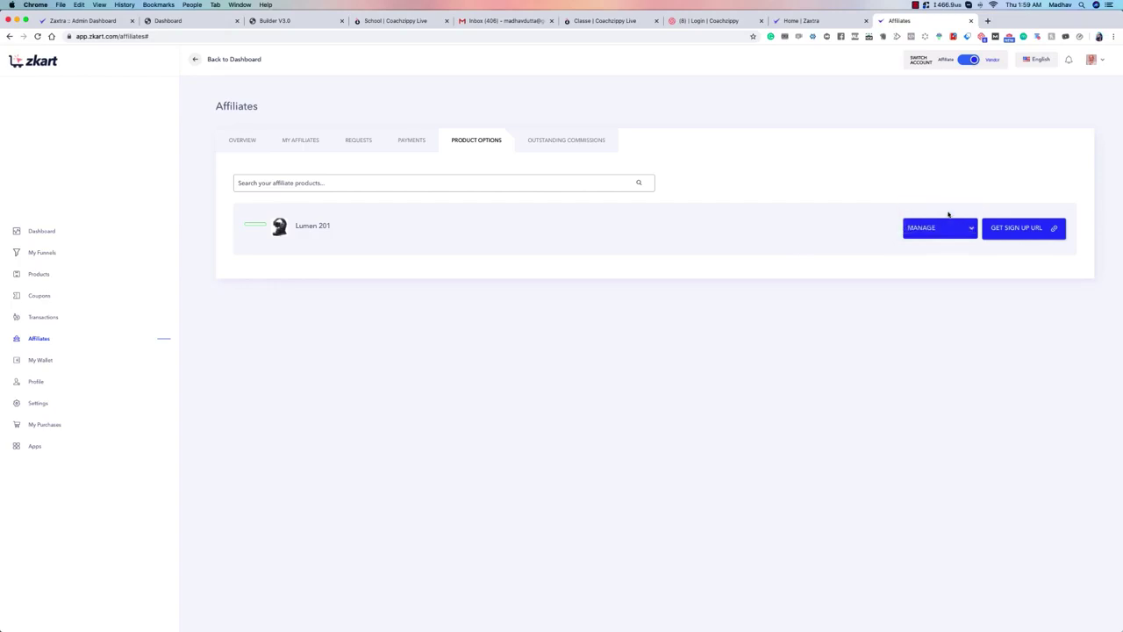
{"action": "left_click", "coordinate": [1015, 228]}
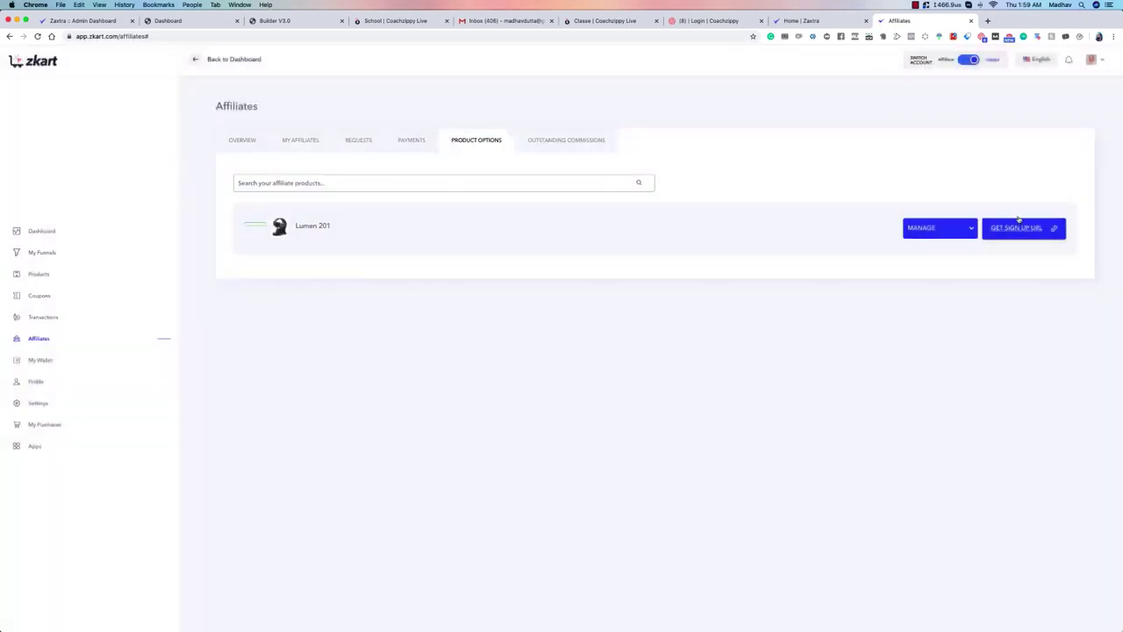
{"action": "left_click", "coordinate": [1016, 221]}
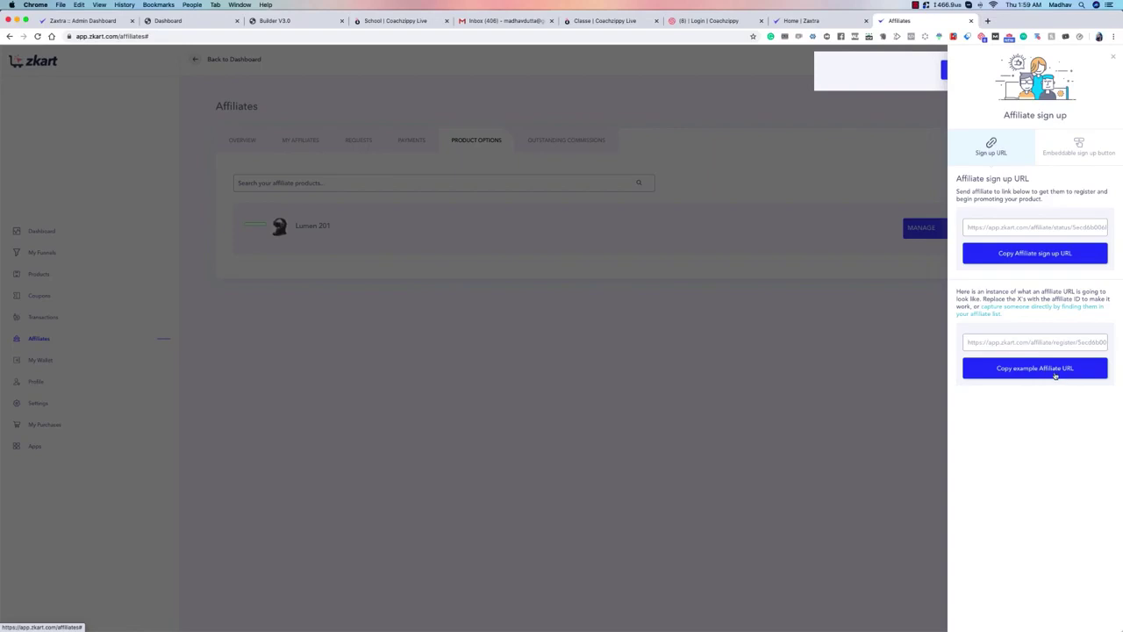
Pick the blue-purple Join Today image as the embeddable sign-up button, check the custom image option, and copy the embed code.
{"action": "left_click", "coordinate": [1090, 149]}
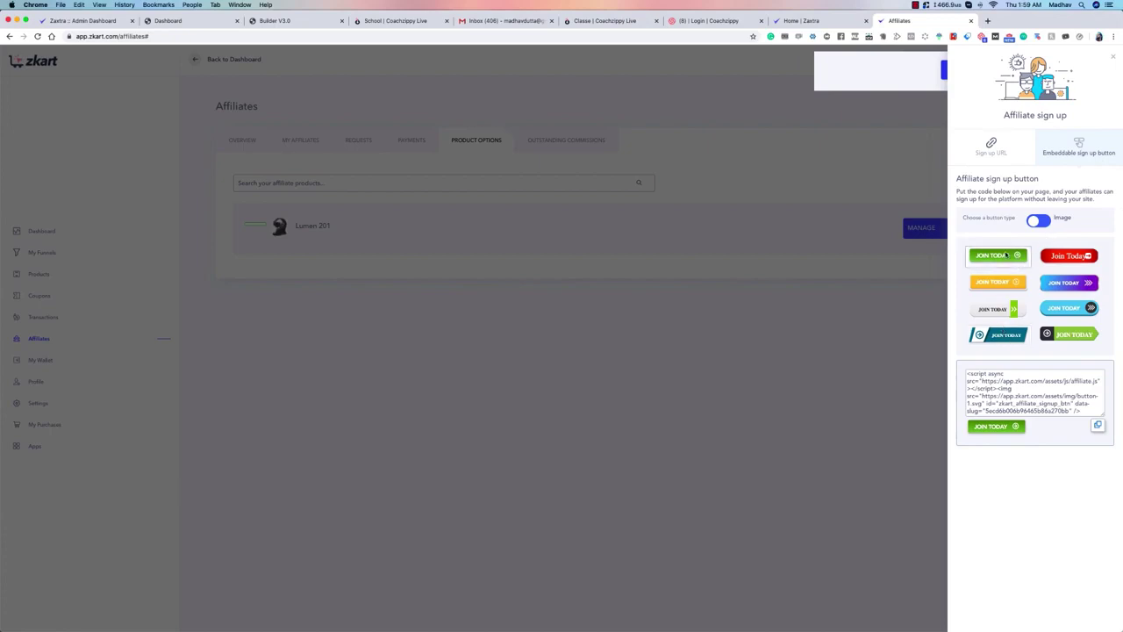
{"action": "left_click", "coordinate": [998, 282]}
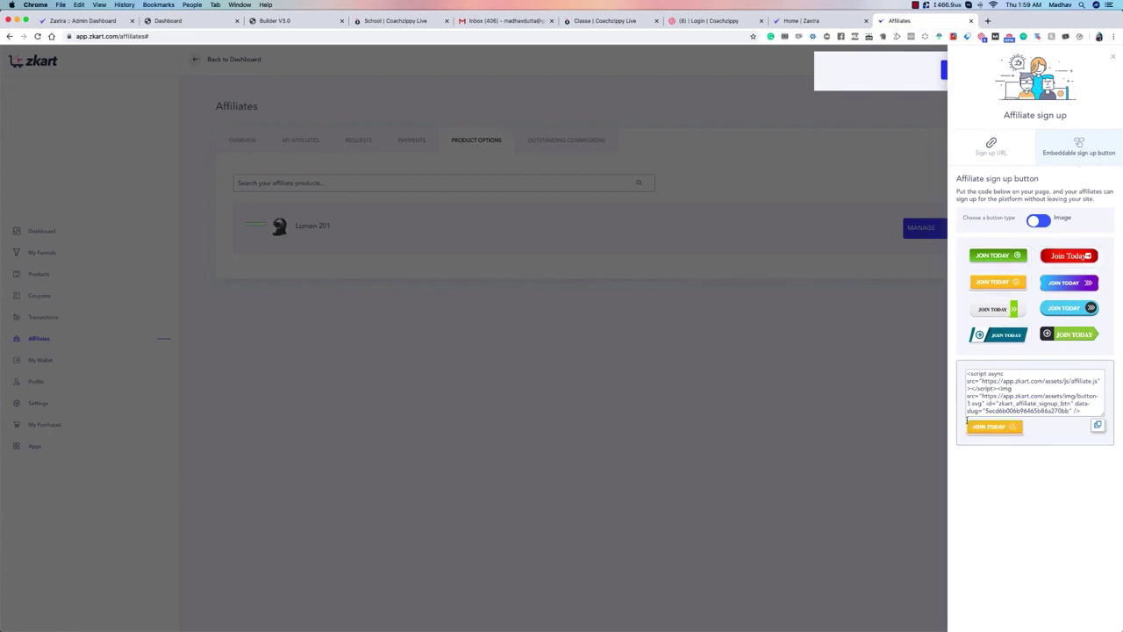
{"action": "left_click", "coordinate": [1069, 285]}
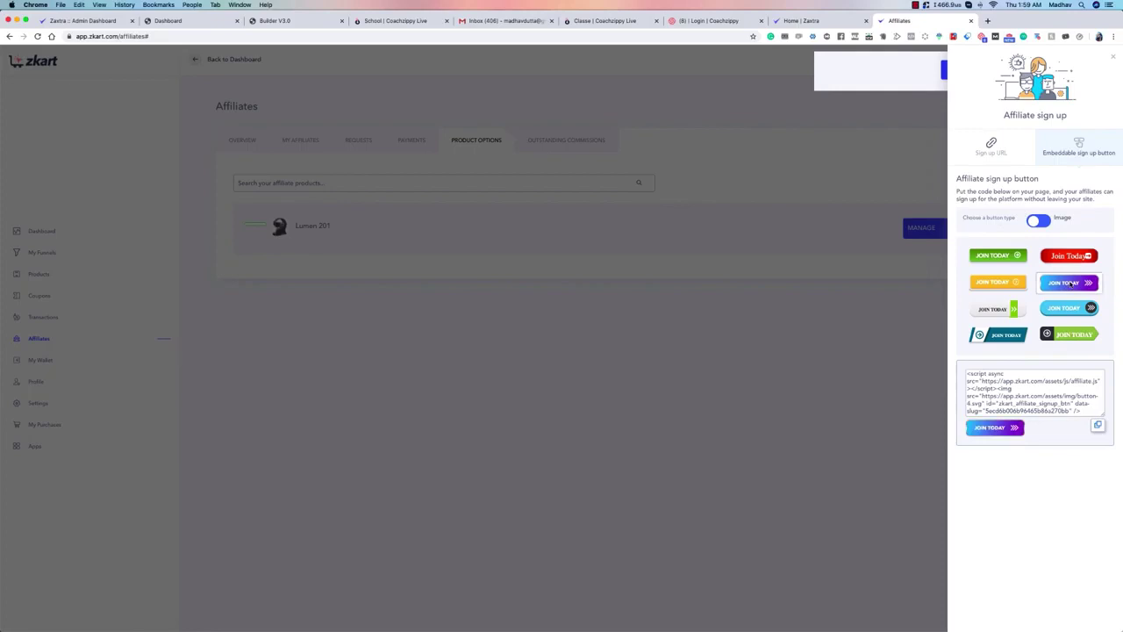
{"action": "left_click", "coordinate": [1037, 225]}
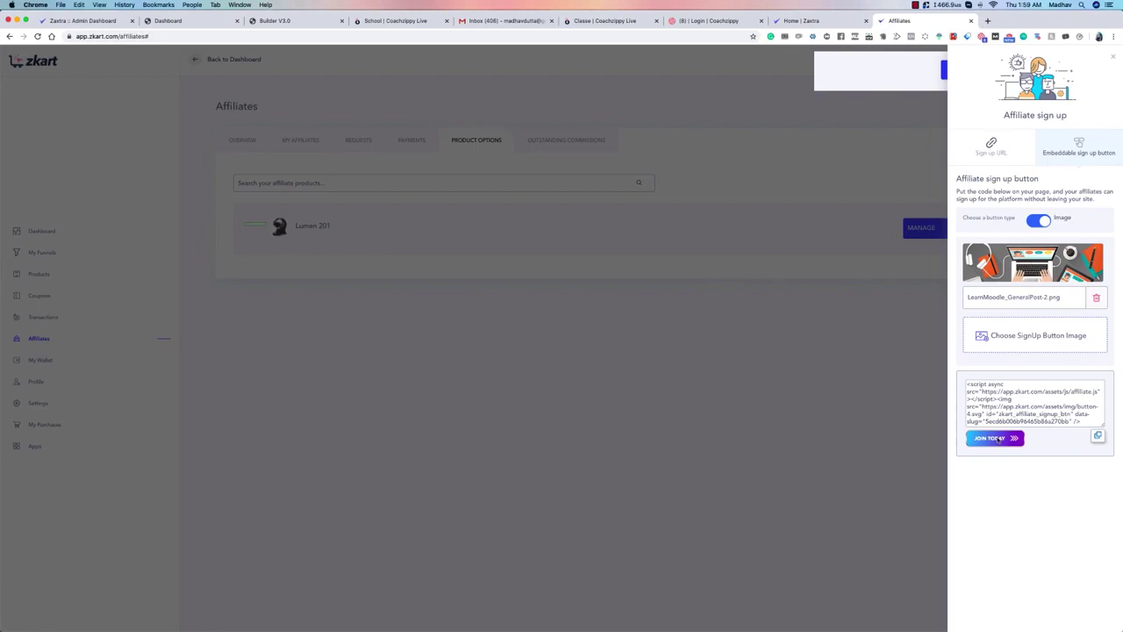
{"action": "left_click", "coordinate": [1039, 222]}
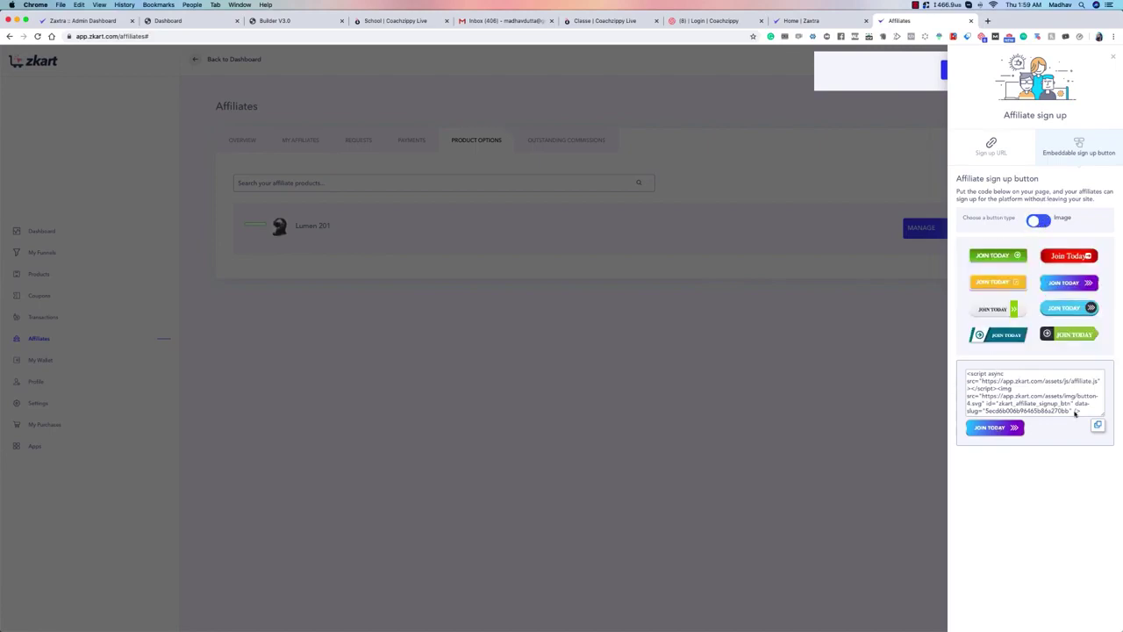
{"action": "left_click", "coordinate": [1097, 425]}
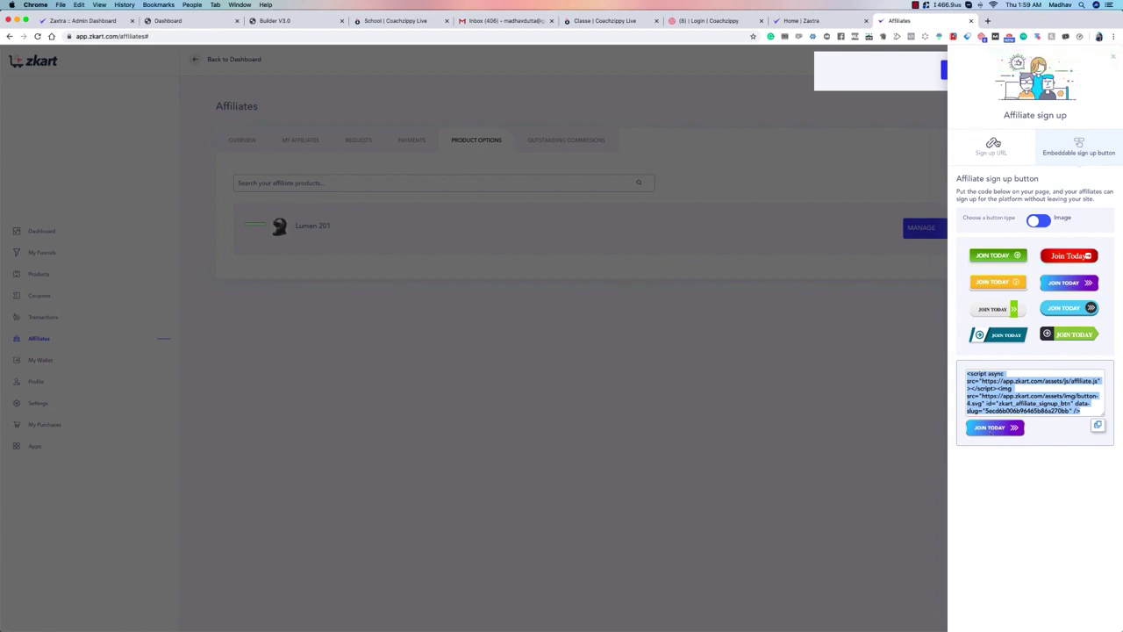
Copy the example affiliate URL, open it in a new browser tab, examine the affiliate registration form, and close the tab.
{"action": "left_click", "coordinate": [999, 154]}
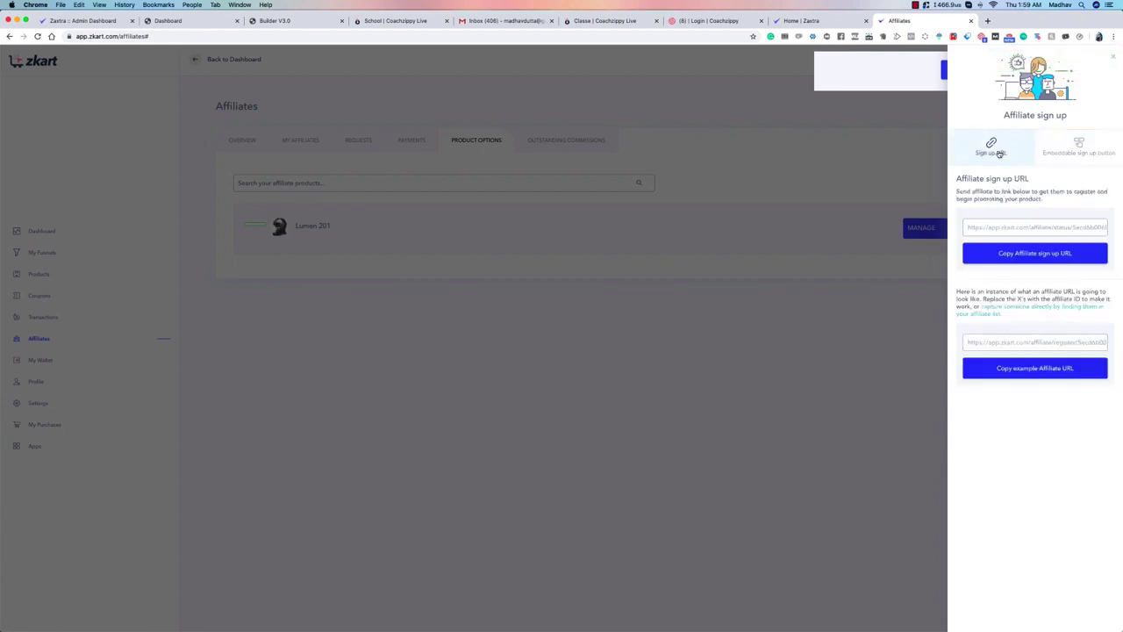
{"action": "left_click", "coordinate": [1036, 370]}
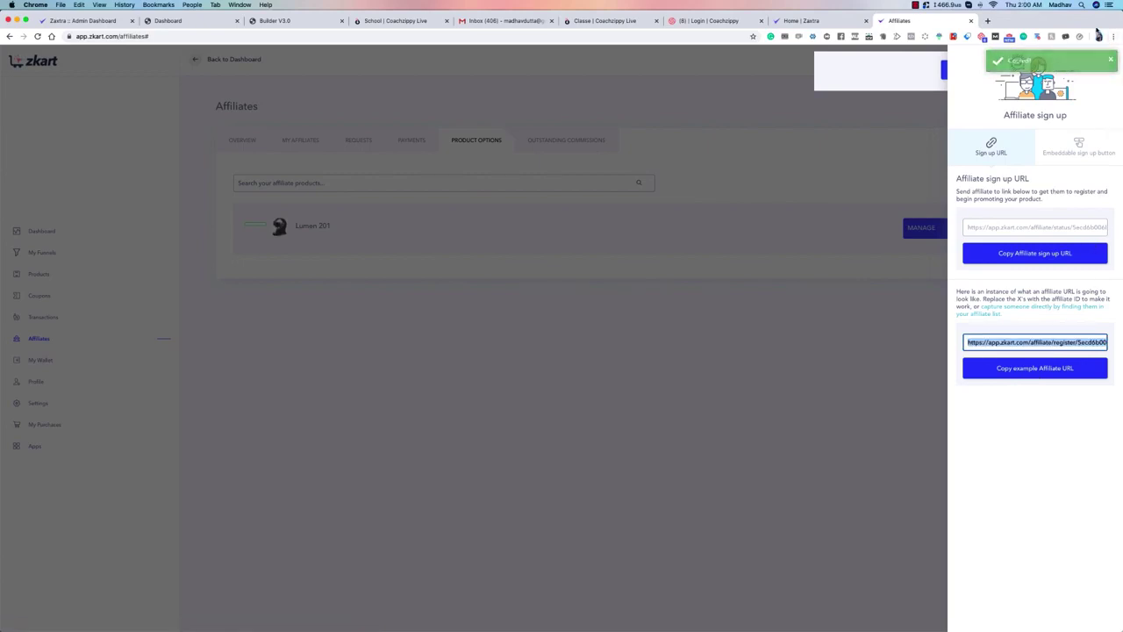
{"action": "left_click", "coordinate": [988, 21]}
{"action": "key", "text": "super+v"}
{"action": "key", "text": "Return"}
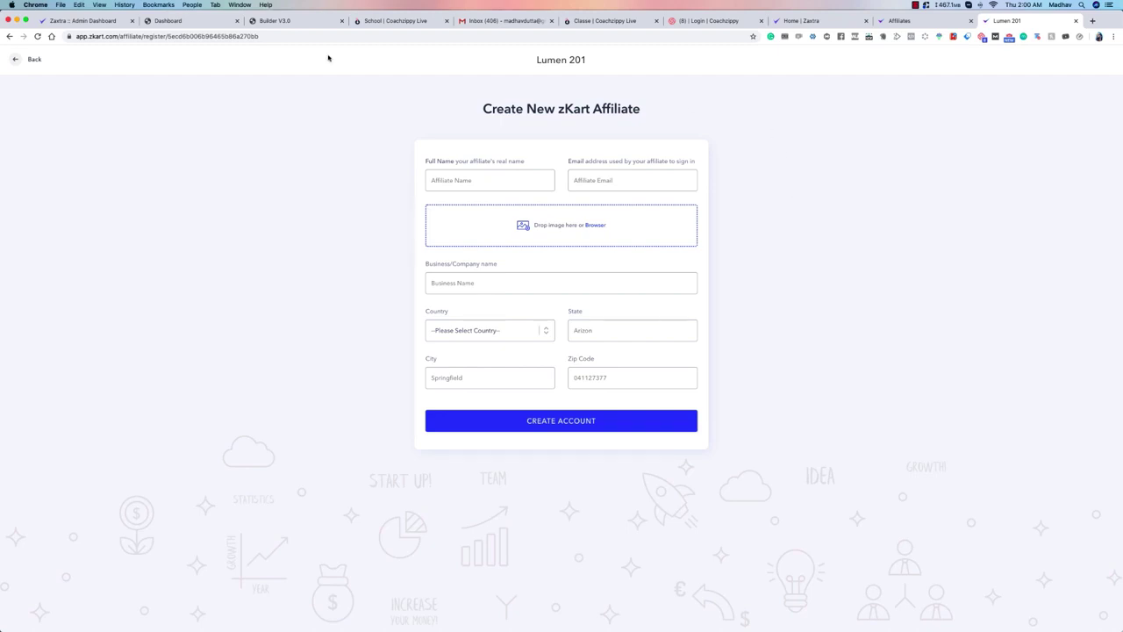
{"action": "left_click_drag", "start_coordinate": [400, 96], "coordinate": [845, 416]}
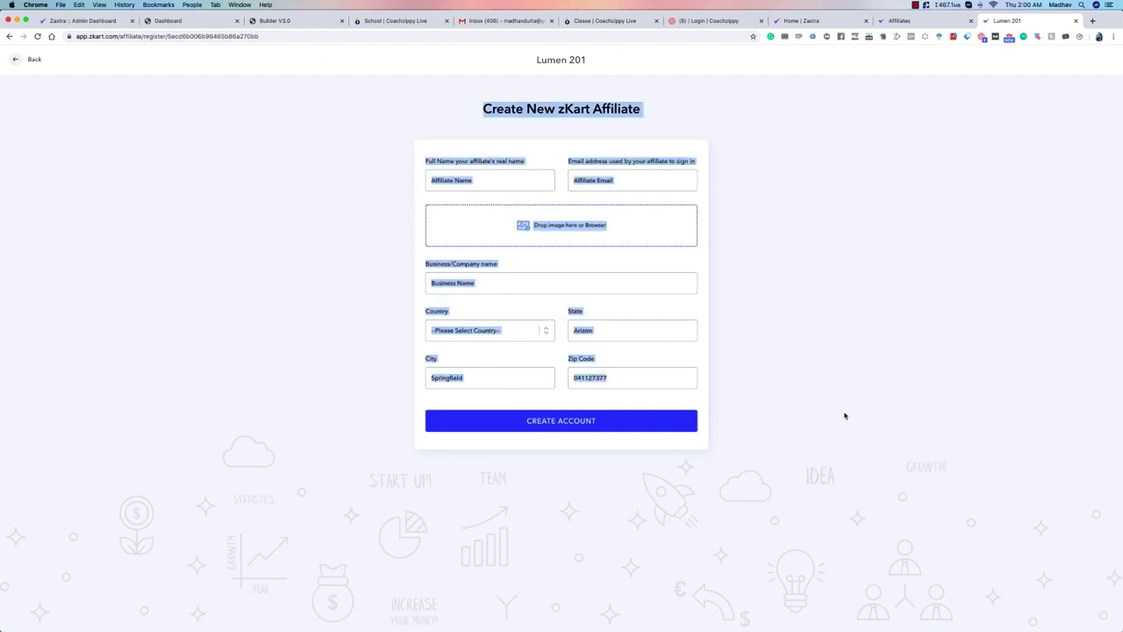
{"action": "left_click", "coordinate": [841, 422]}
{"action": "left_click", "coordinate": [1076, 20]}
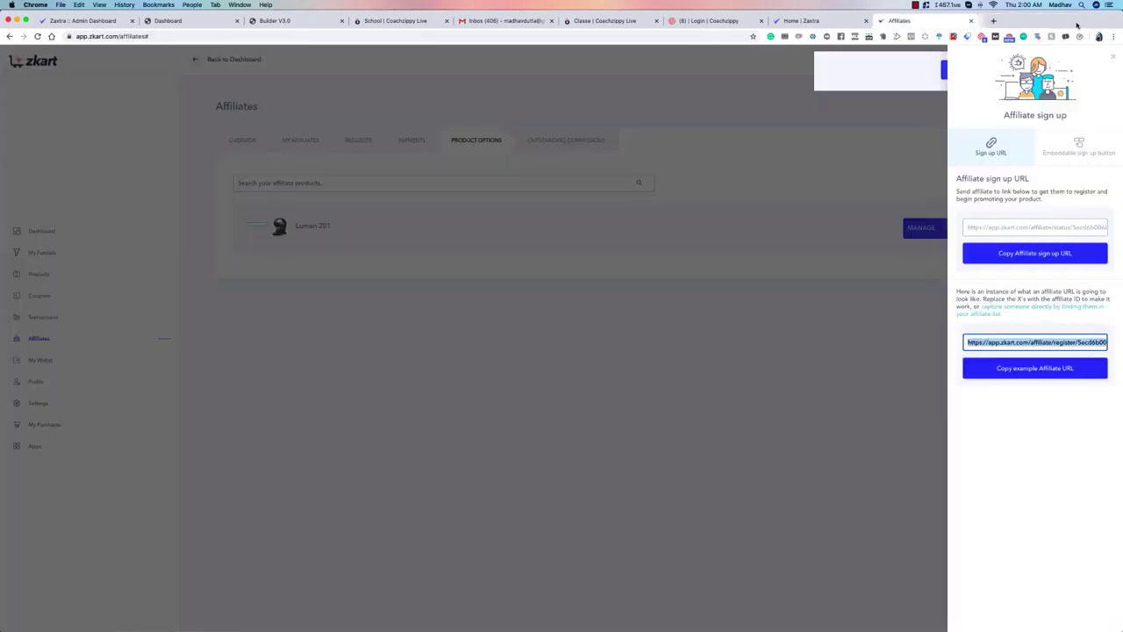
Copy the affiliate sign-up URL, open it in a new browser tab to view the registration and login choices, and close the tab.
{"action": "left_click", "coordinate": [1045, 273]}
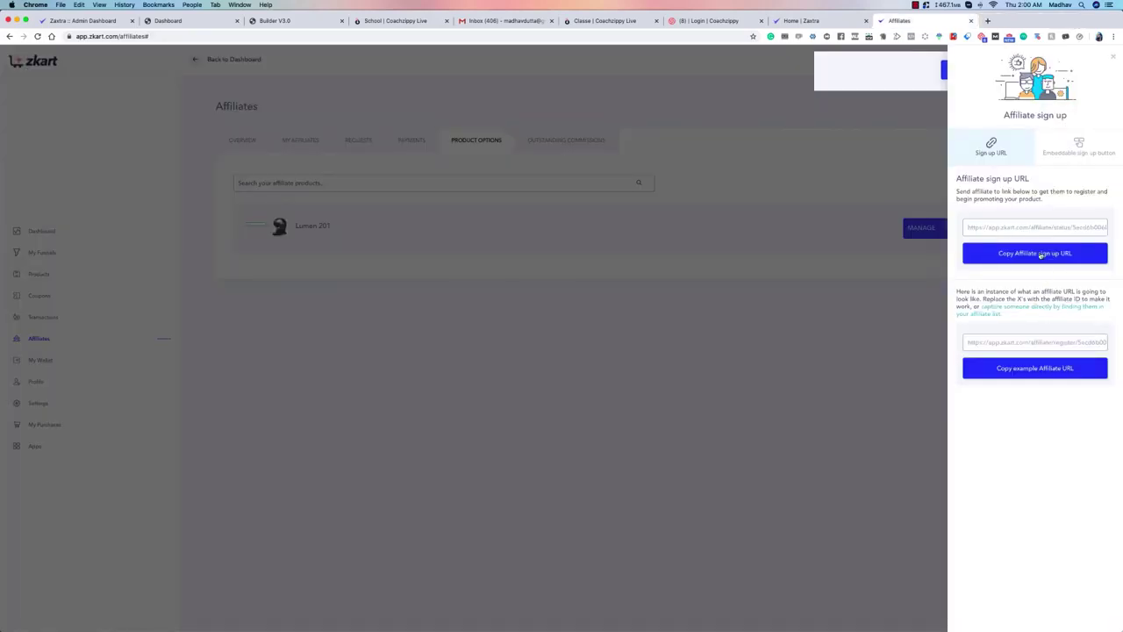
{"action": "left_click", "coordinate": [1041, 254]}
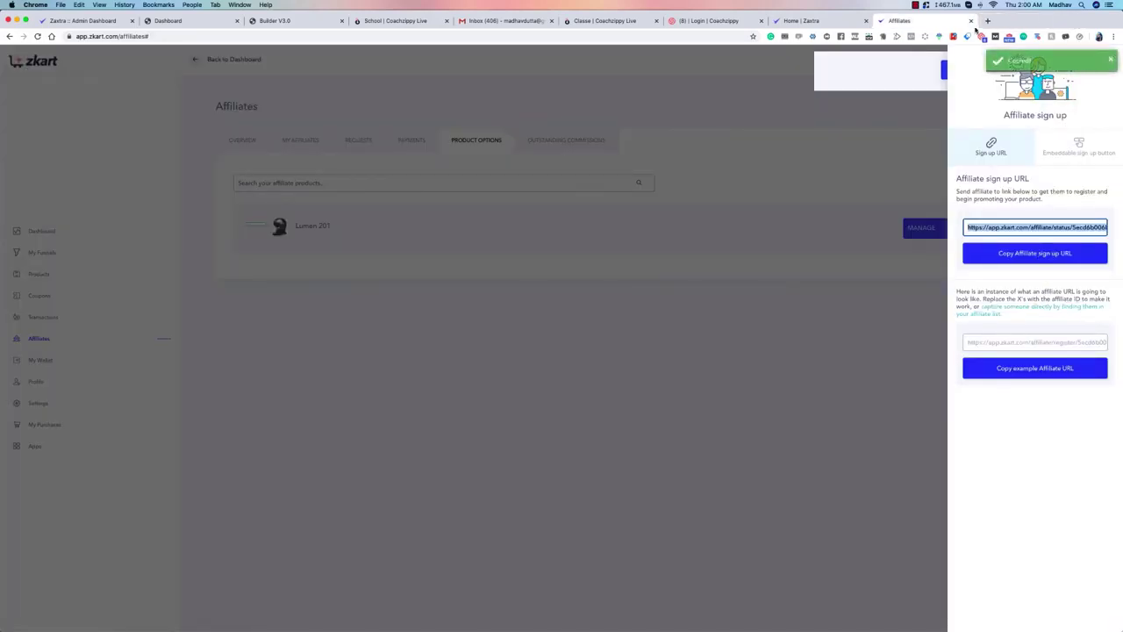
{"action": "left_click", "coordinate": [987, 20]}
{"action": "key", "text": "super+v"}
{"action": "key", "text": "Return"}
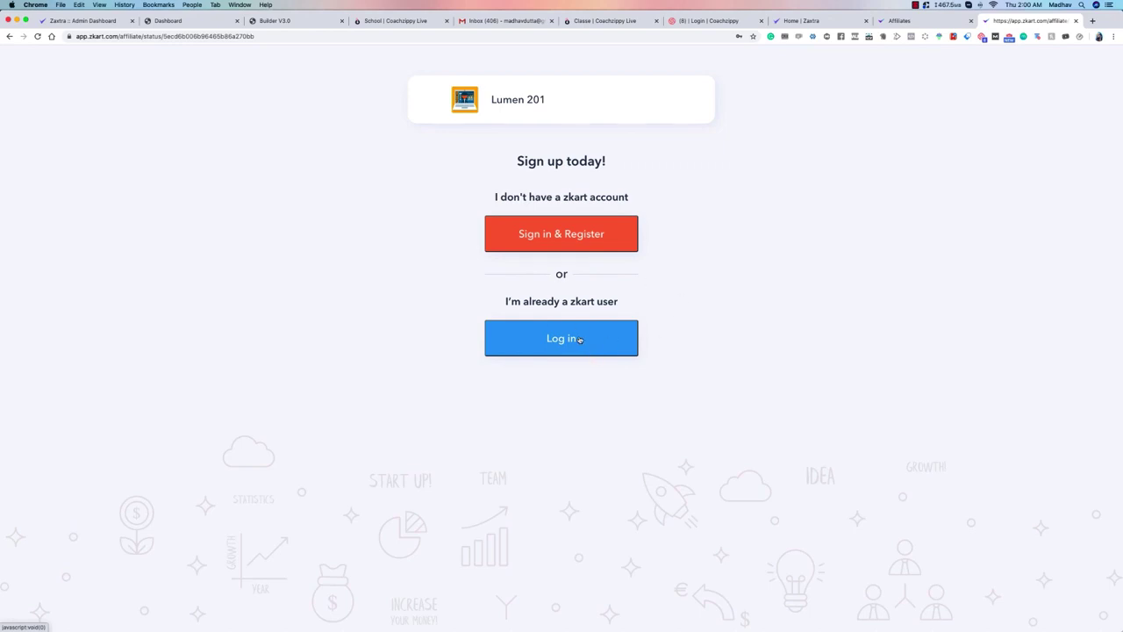
{"action": "left_click", "coordinate": [1076, 22]}
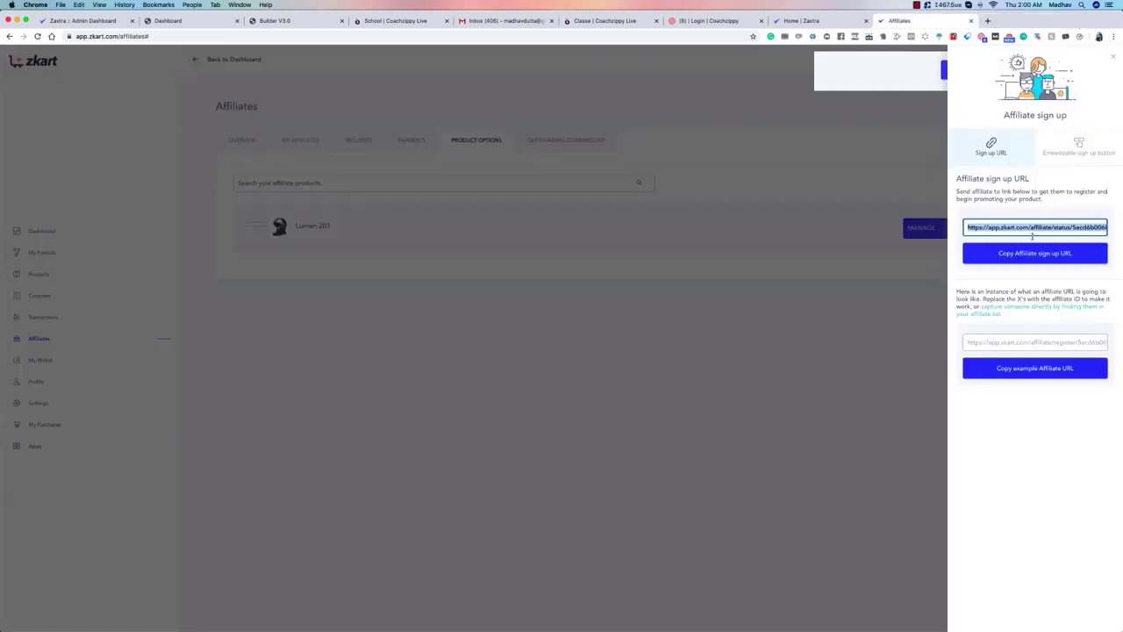
Copy the example affiliate URL again and close the affiliate sign-up options for Lumen 201.
{"action": "left_click", "coordinate": [1043, 369]}
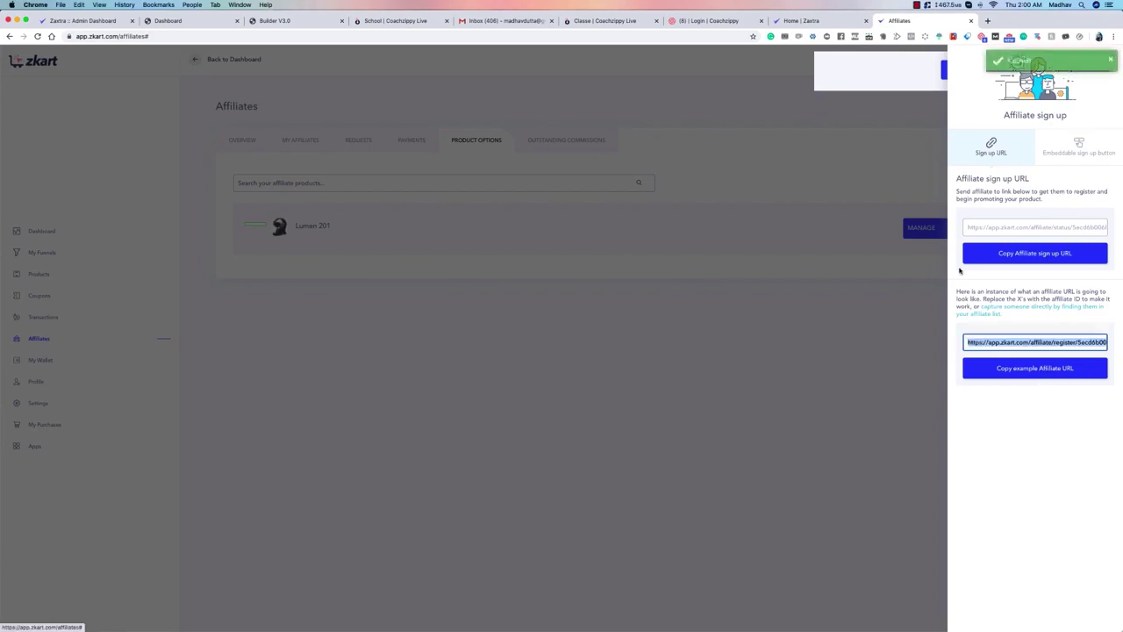
{"action": "left_click", "coordinate": [1019, 427]}
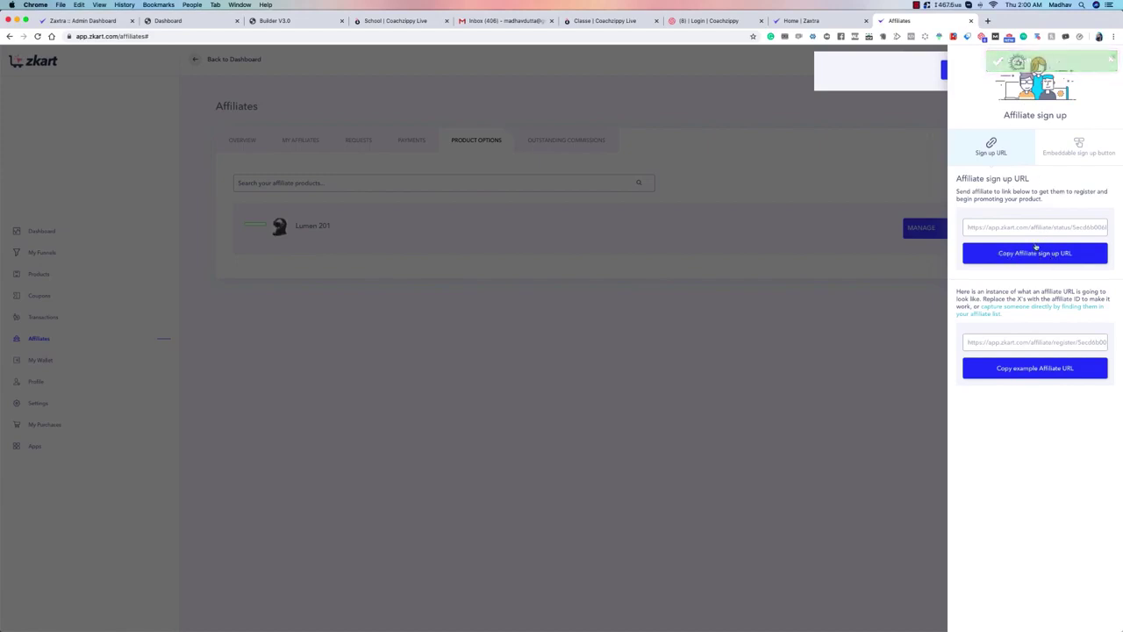
{"action": "left_click", "coordinate": [1113, 57]}
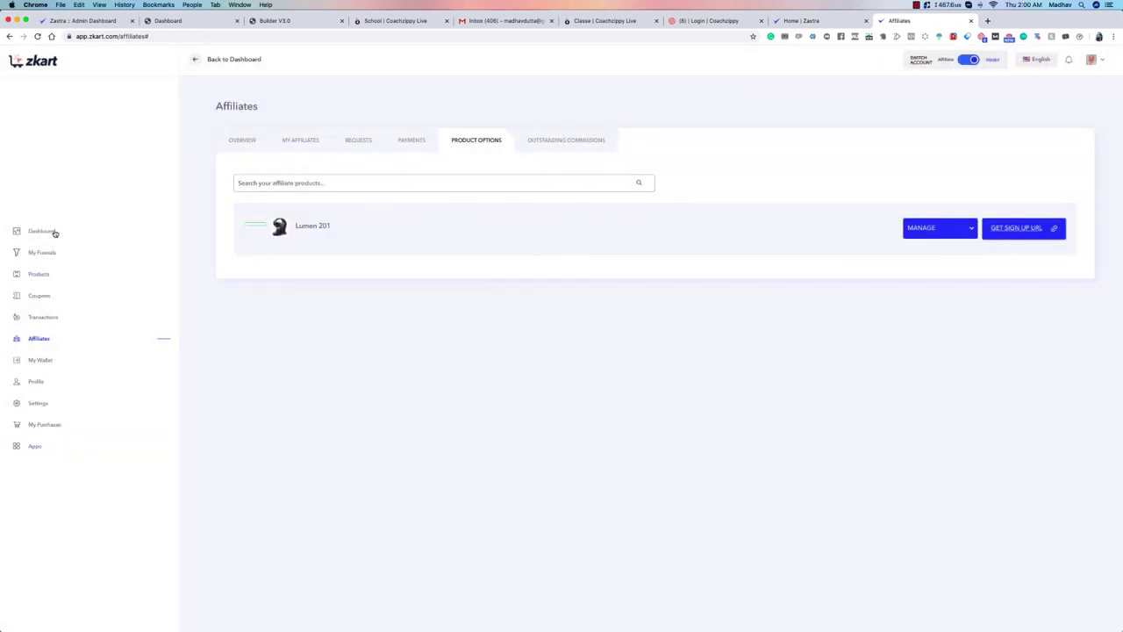
Open the Lumen 201 product for editing, confirm the Digital type, and save its product options.
{"action": "left_click", "coordinate": [38, 275]}
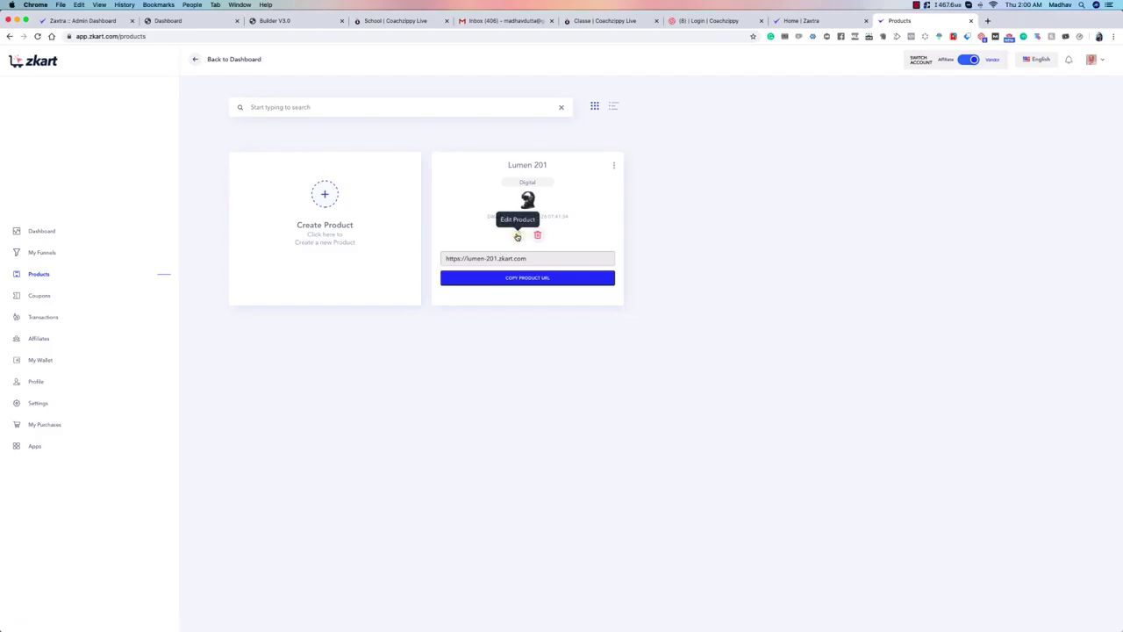
{"action": "left_click", "coordinate": [518, 236]}
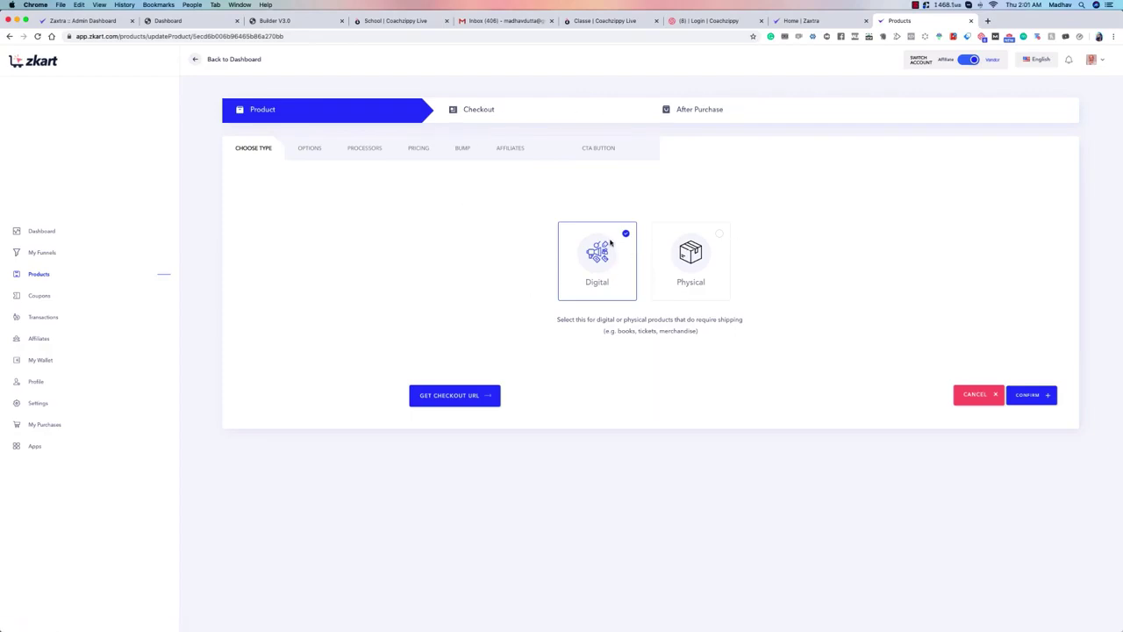
{"action": "left_click", "coordinate": [1027, 395]}
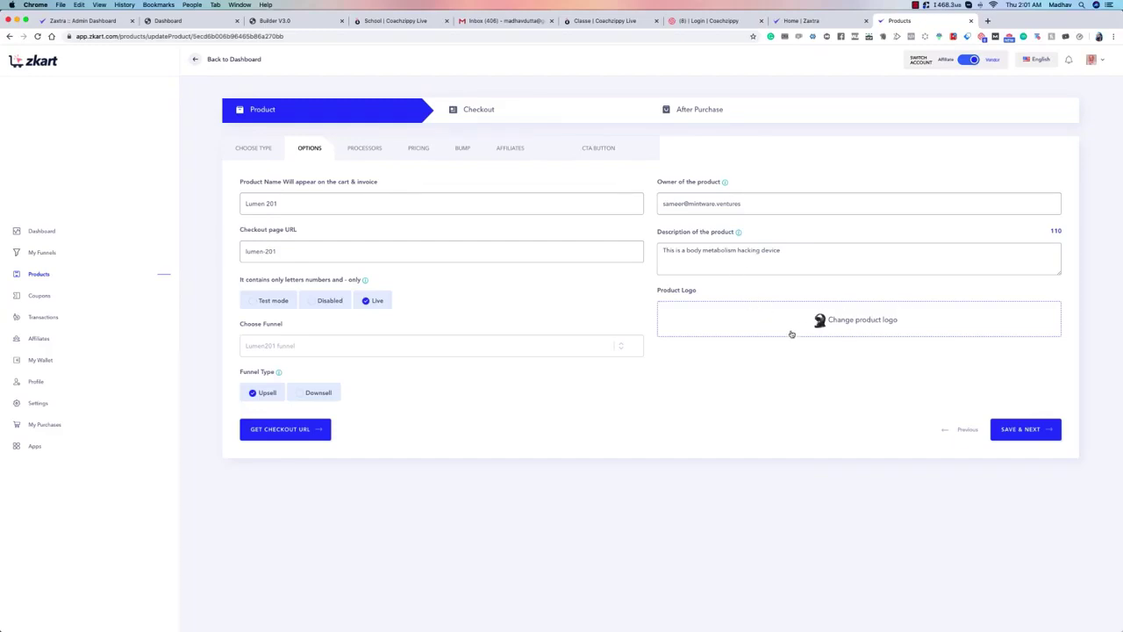
{"action": "left_click", "coordinate": [1037, 429]}
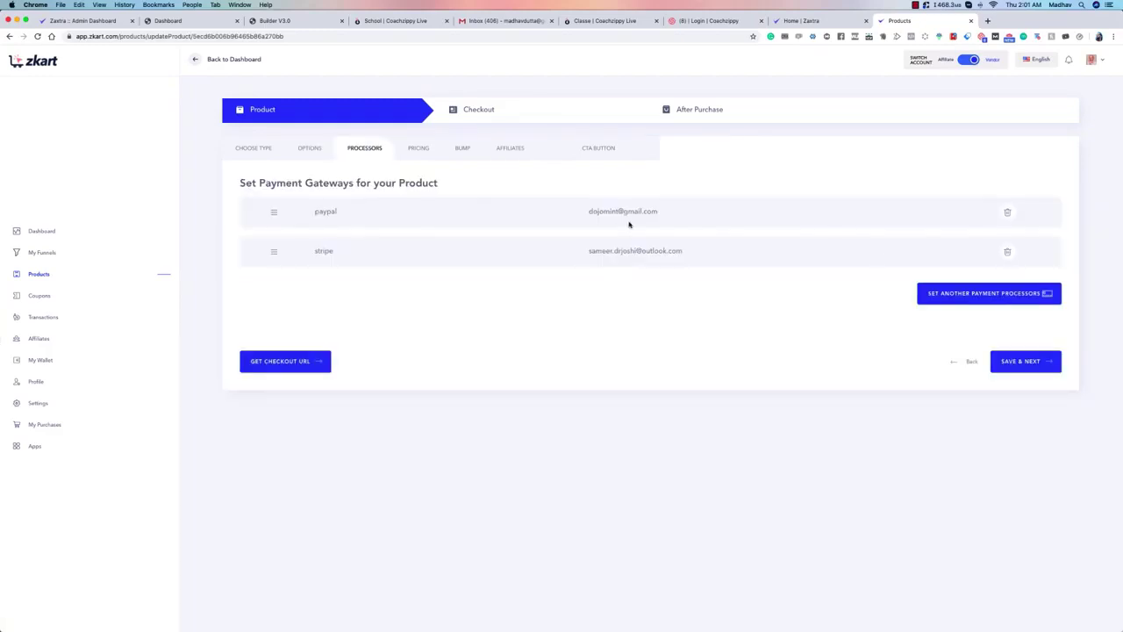
Open the payment processor setup, check the accounts available for Stripe and PayPal, and close it.
{"action": "left_click", "coordinate": [982, 294]}
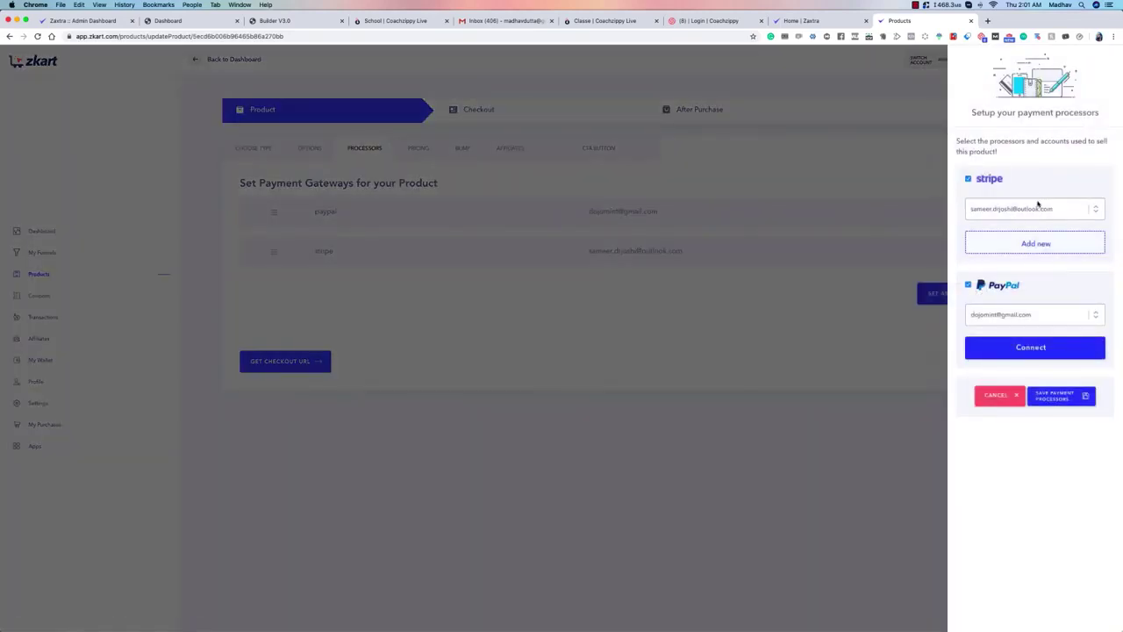
{"action": "left_click", "coordinate": [1101, 208]}
{"action": "left_click", "coordinate": [1101, 209]}
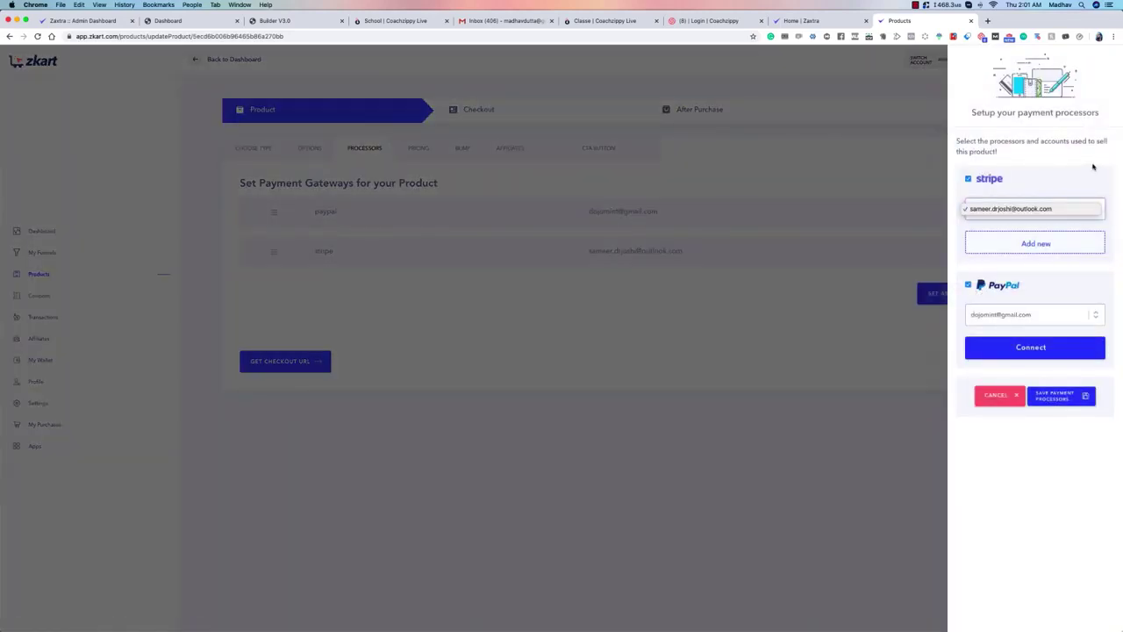
{"action": "left_click", "coordinate": [1063, 316]}
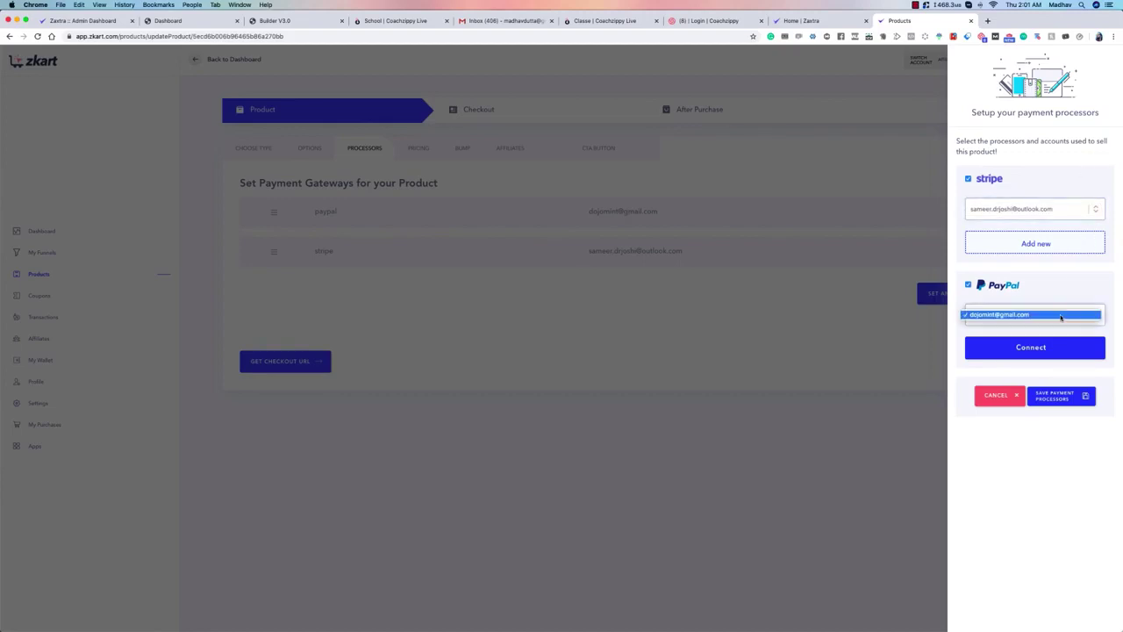
{"action": "left_click", "coordinate": [1057, 314]}
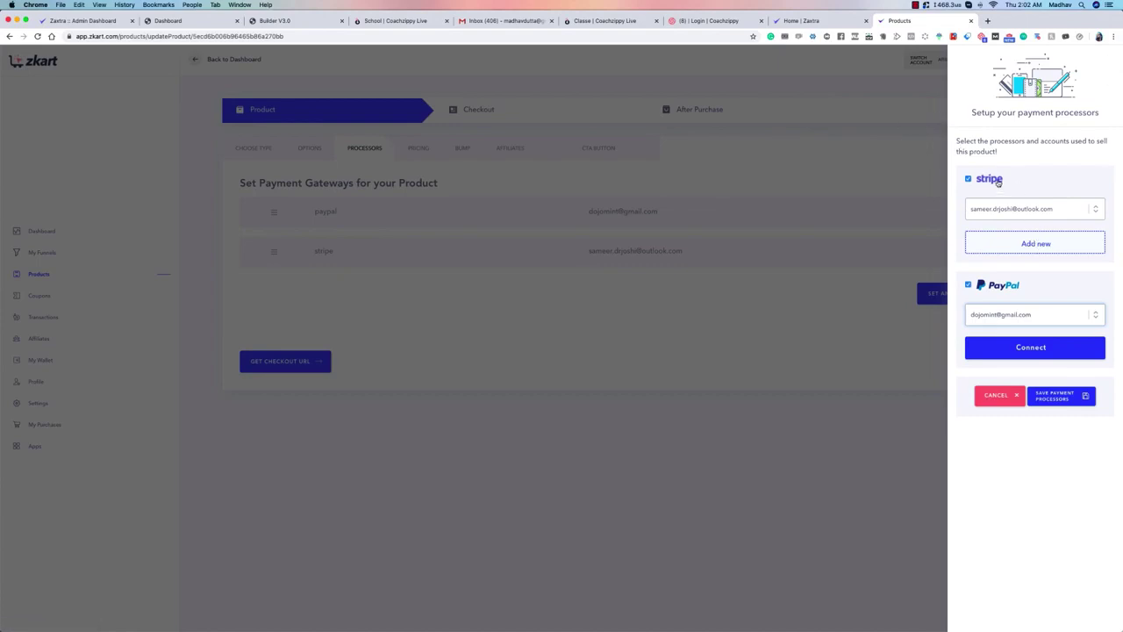
{"action": "left_click", "coordinate": [945, 142]}
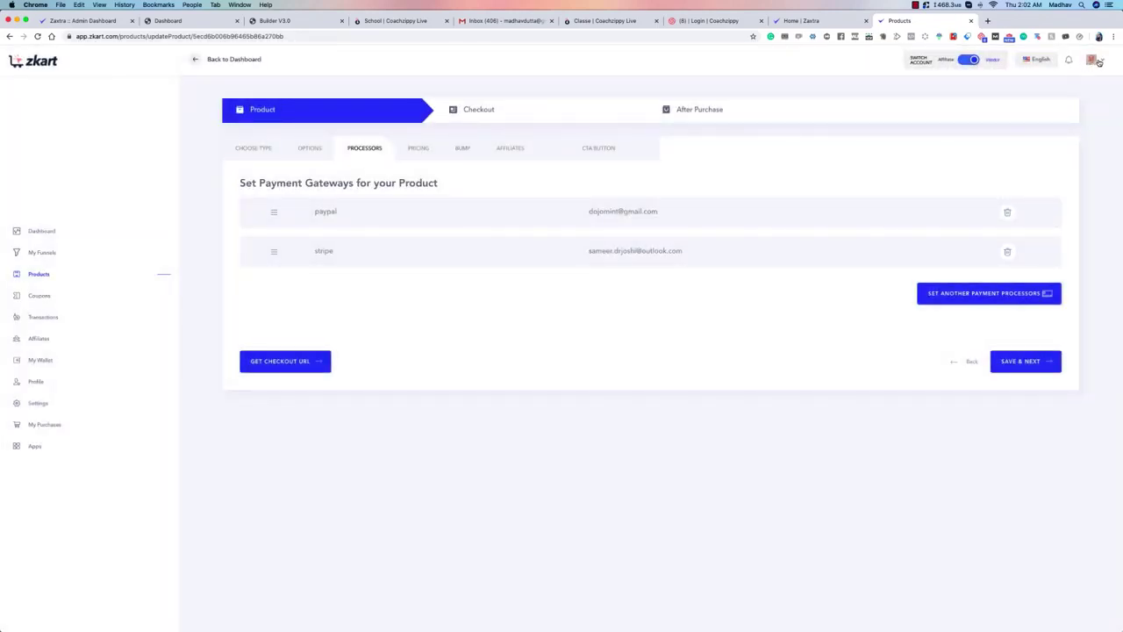
Open the apps integrations page and examine the autoresponder, payment processor and miscellaneous integrations.
{"action": "left_click", "coordinate": [34, 447]}
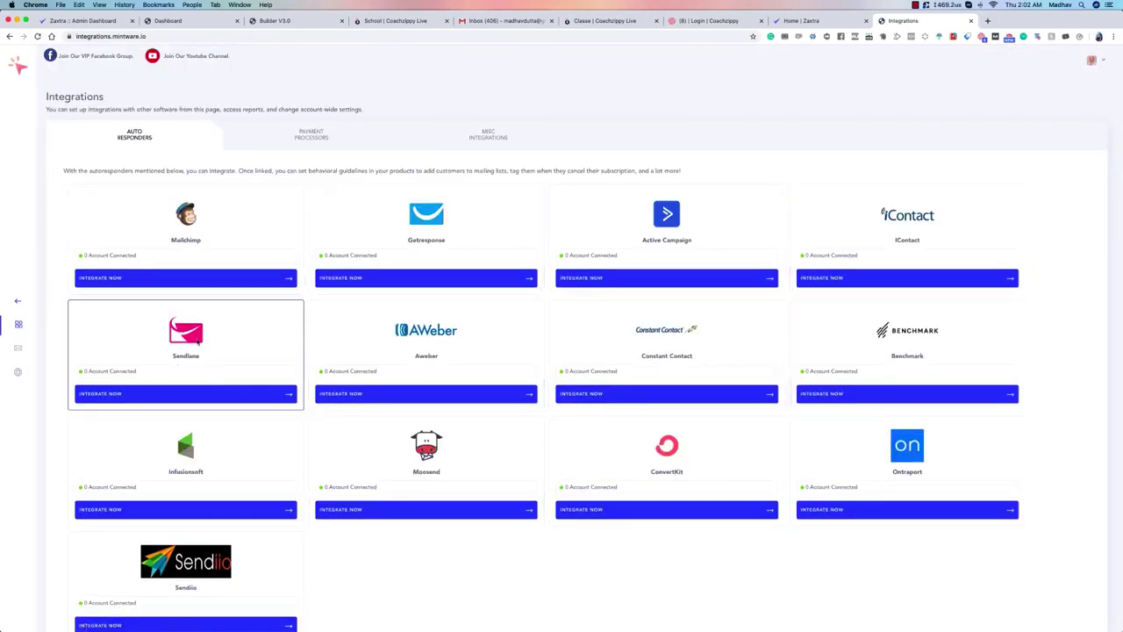
{"action": "scroll", "coordinate": [959, 432], "scroll_direction": "down", "scroll_amount": 1}
{"action": "scroll", "coordinate": [878, 395], "scroll_direction": "up", "scroll_amount": 1}
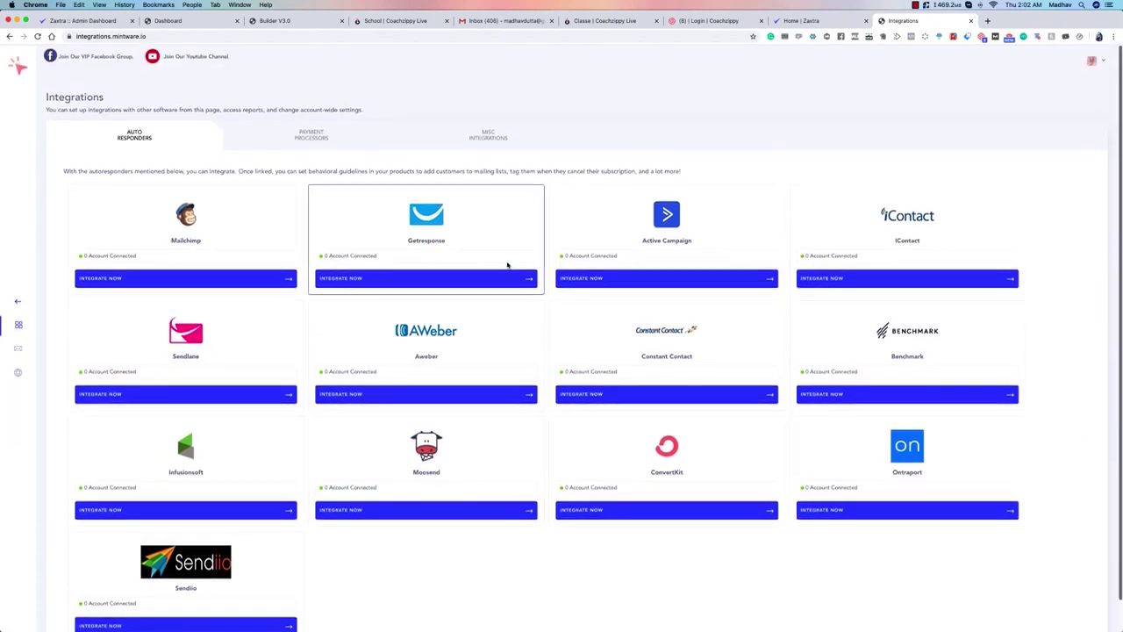
{"action": "left_click", "coordinate": [303, 139]}
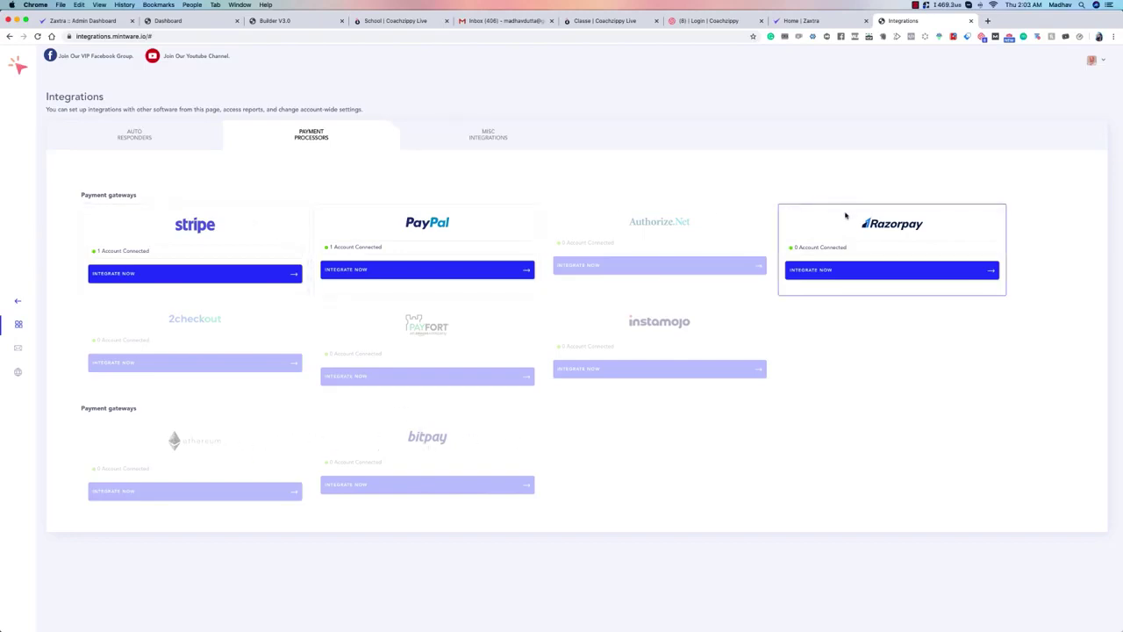
{"action": "left_click", "coordinate": [479, 137]}
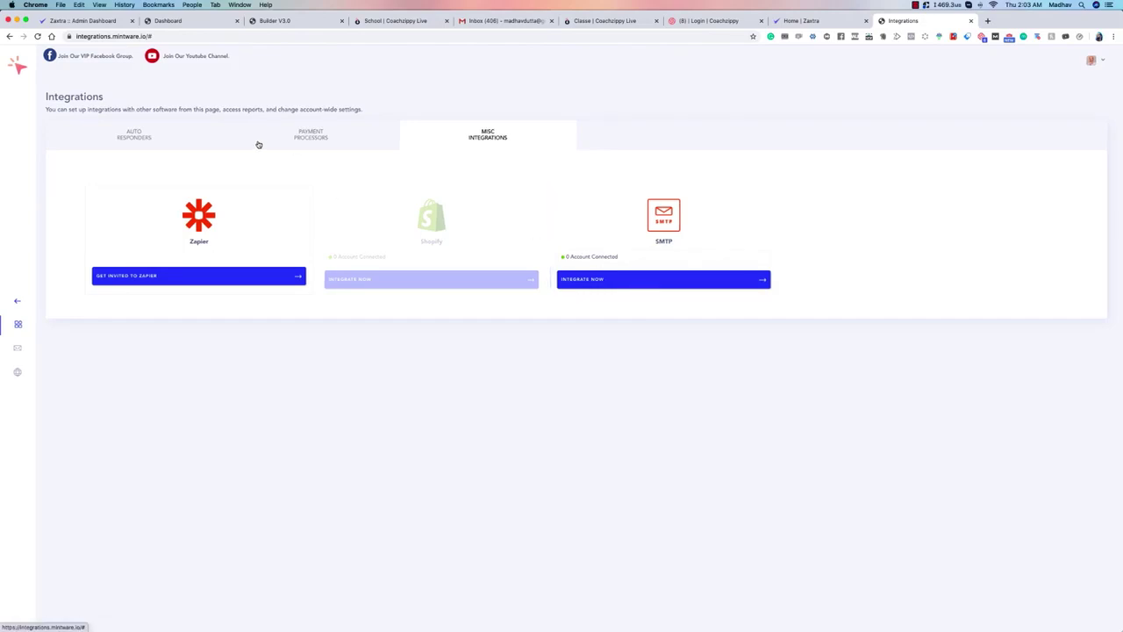
{"action": "left_click", "coordinate": [122, 125]}
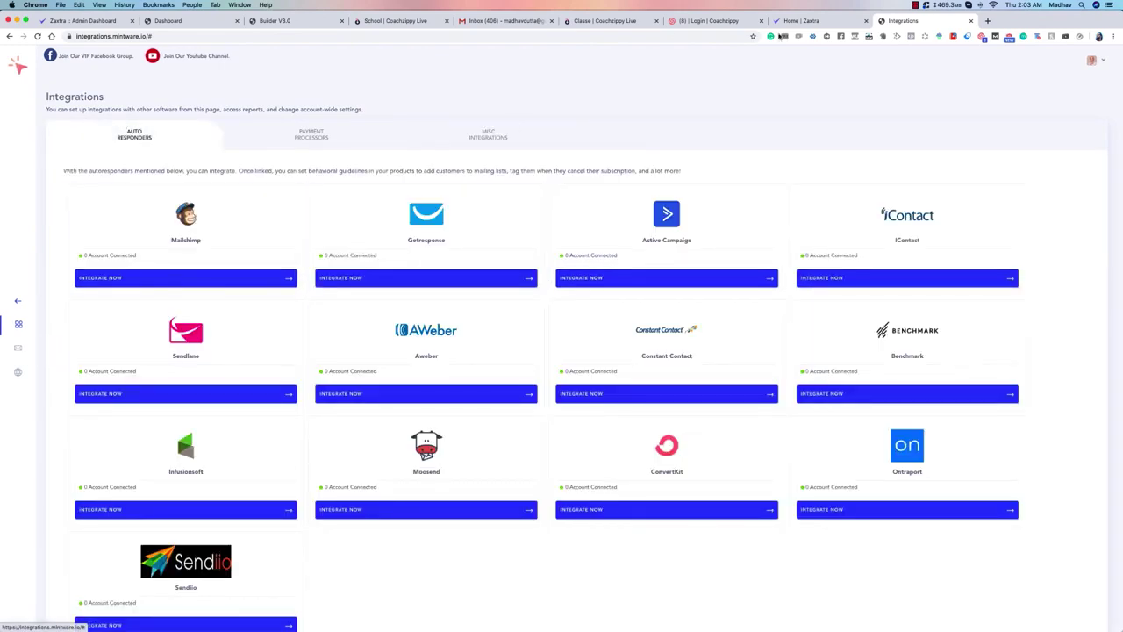
Return to the Lumen 201 product editor, view its payment processor setup again, and cancel it.
{"action": "right_click", "coordinate": [9, 36]}
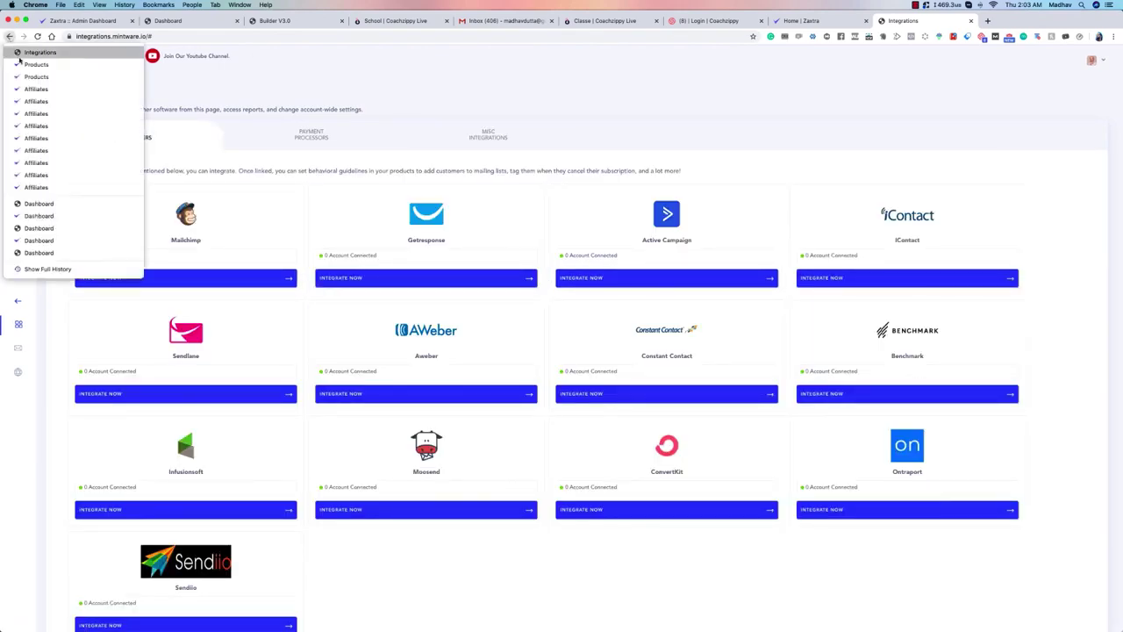
{"action": "left_click", "coordinate": [25, 64]}
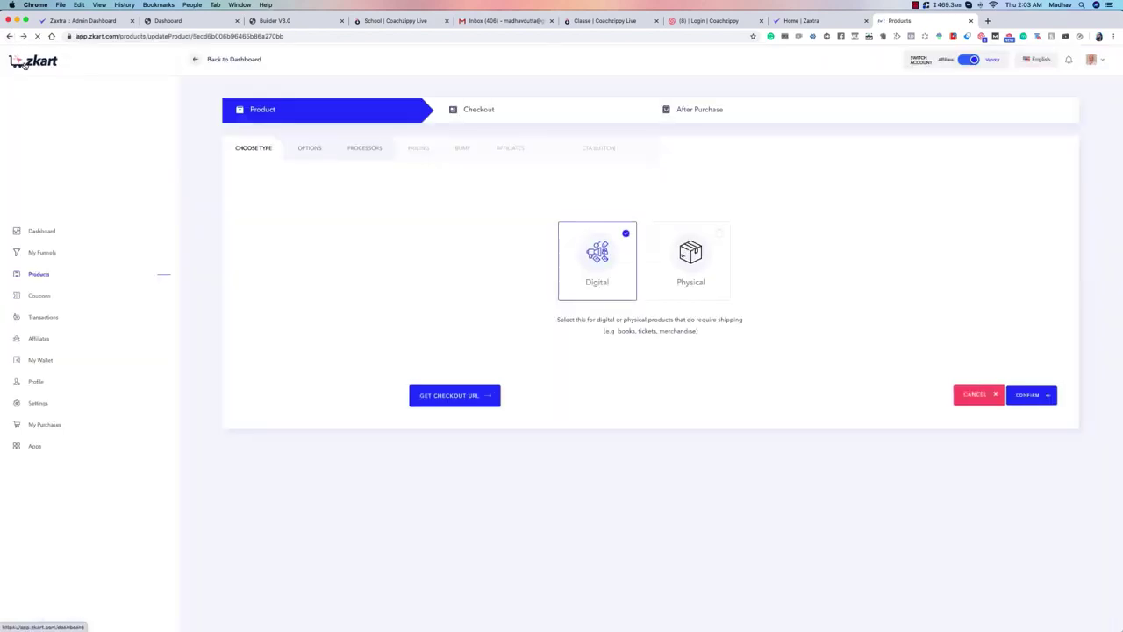
{"action": "scroll", "coordinate": [401, 135], "scroll_direction": "up", "scroll_amount": 3}
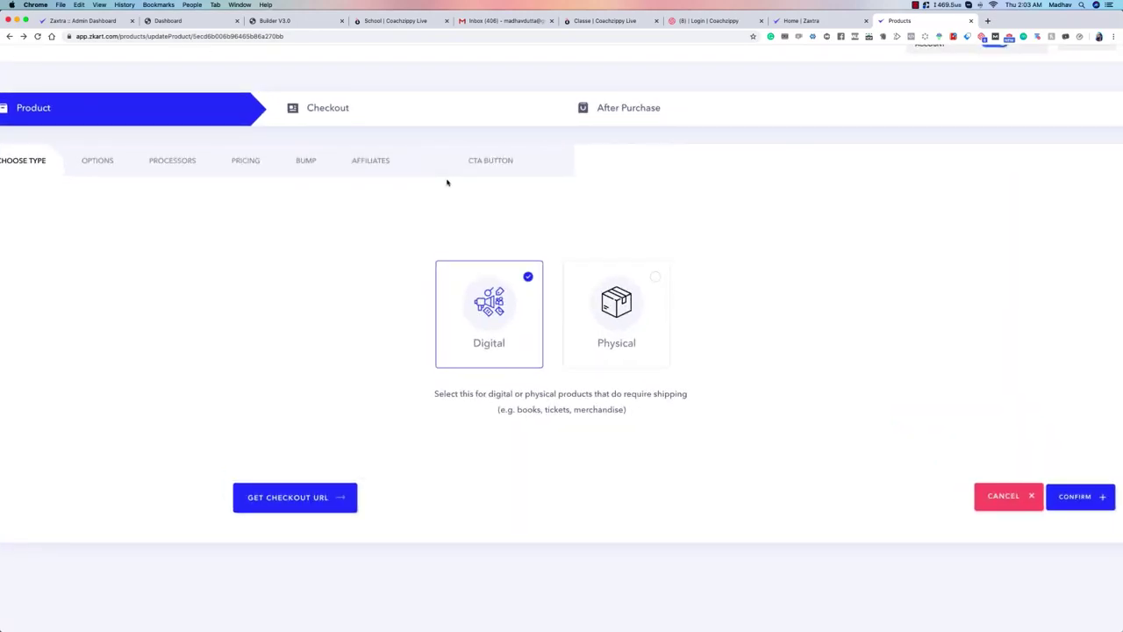
{"action": "scroll", "coordinate": [447, 182], "scroll_direction": "down", "scroll_amount": 3}
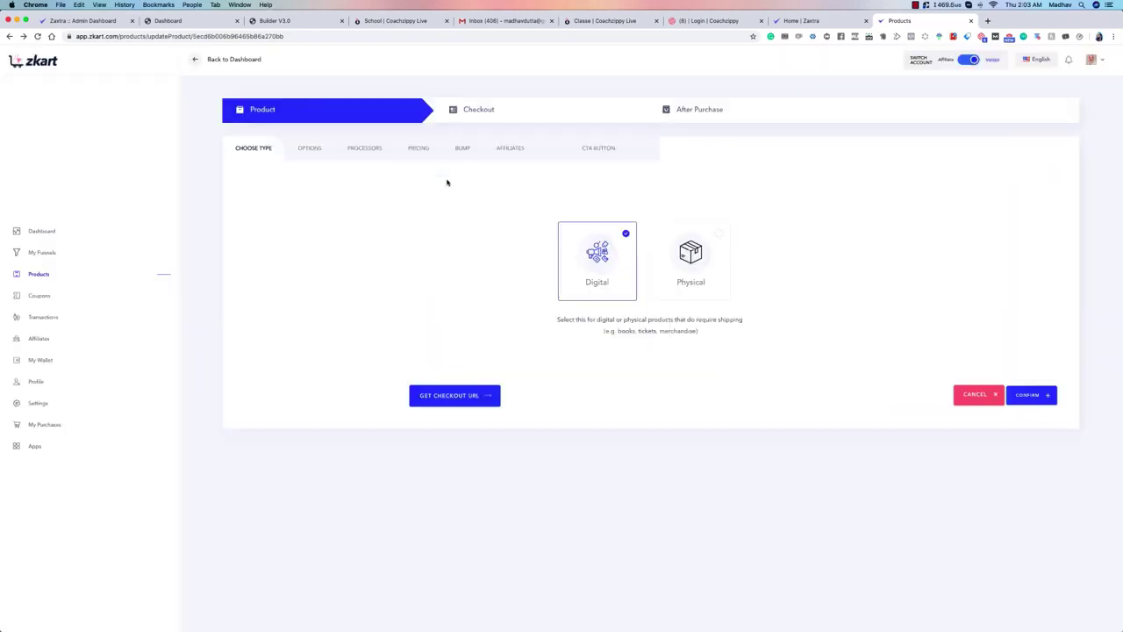
{"action": "left_click", "coordinate": [321, 153]}
{"action": "left_click", "coordinate": [344, 155]}
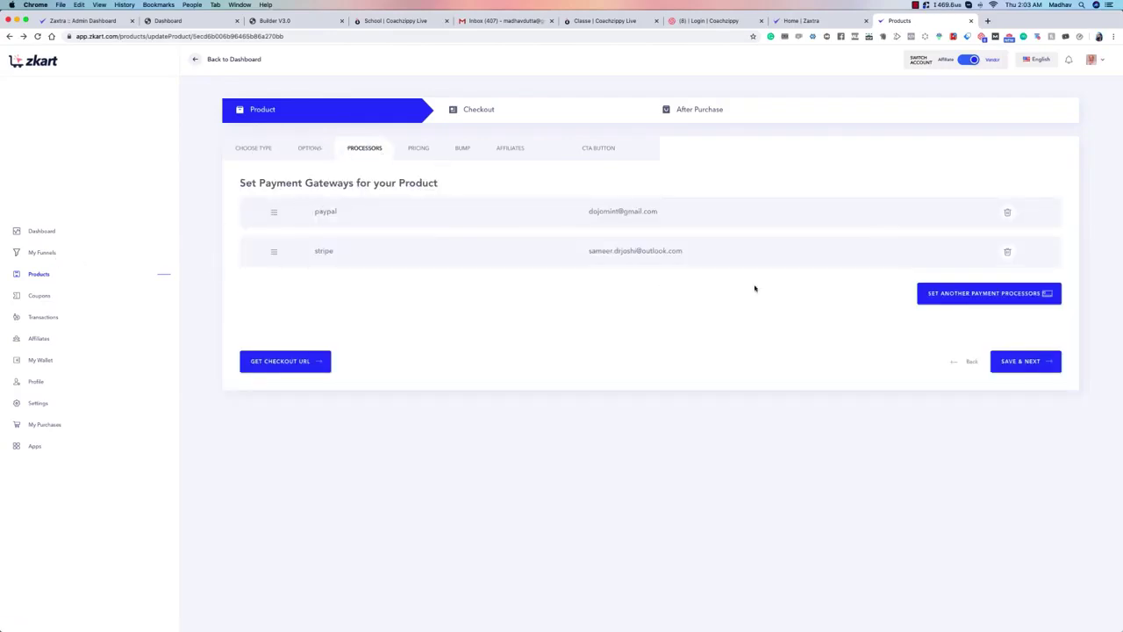
{"action": "left_click", "coordinate": [984, 294]}
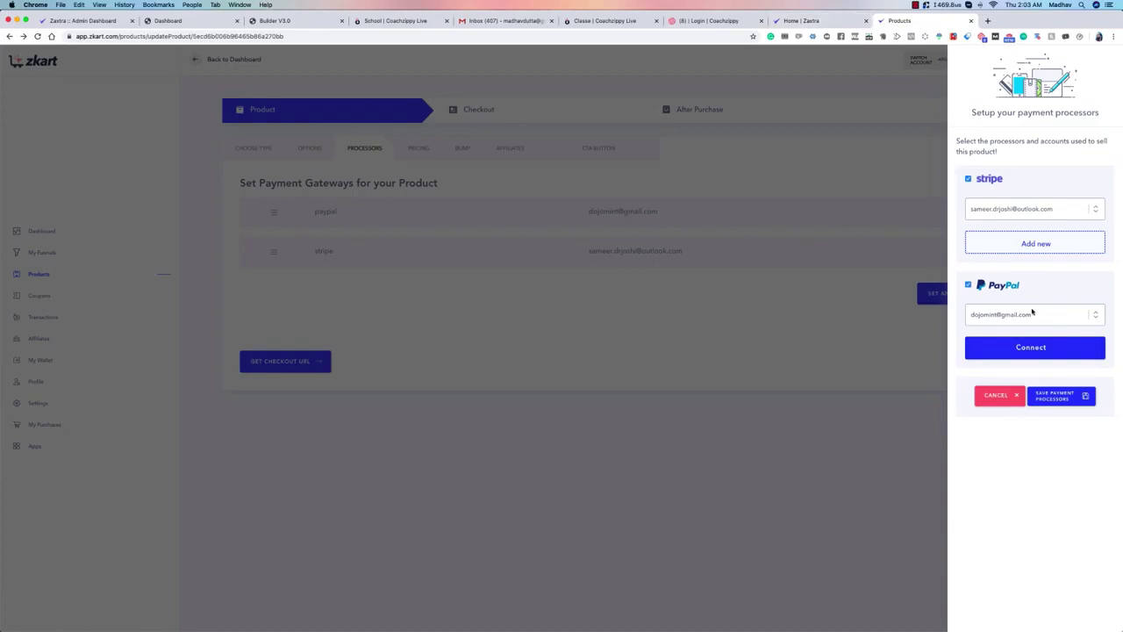
{"action": "left_click", "coordinate": [1013, 396]}
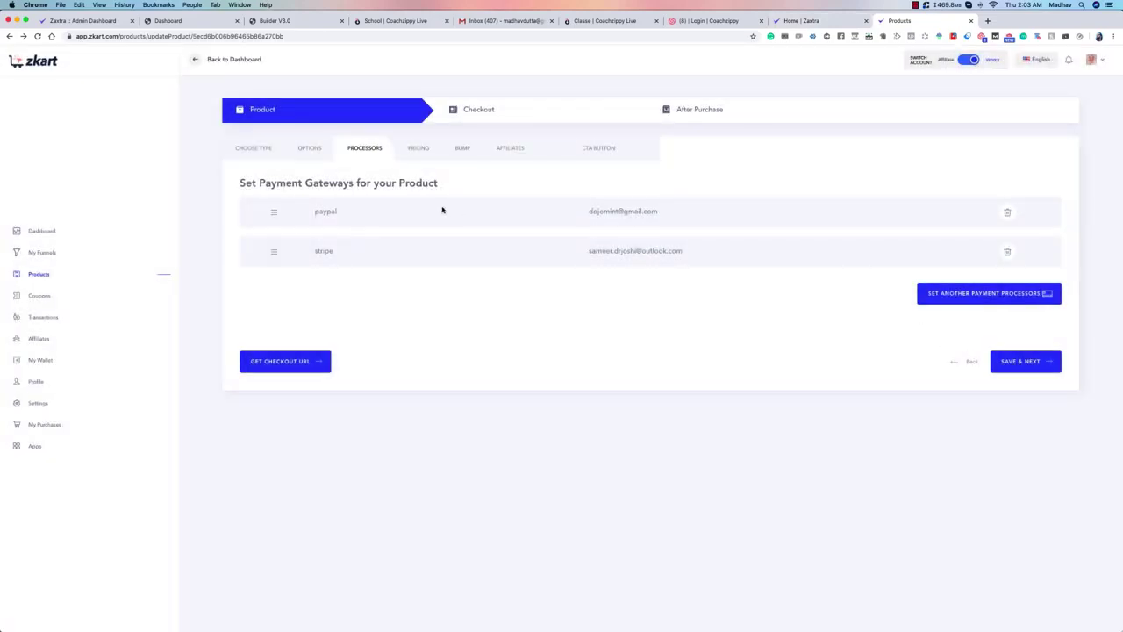
Review Lumen 201's pricing options, view the types offered for a new pricing option, and cancel the form.
{"action": "left_click", "coordinate": [421, 145]}
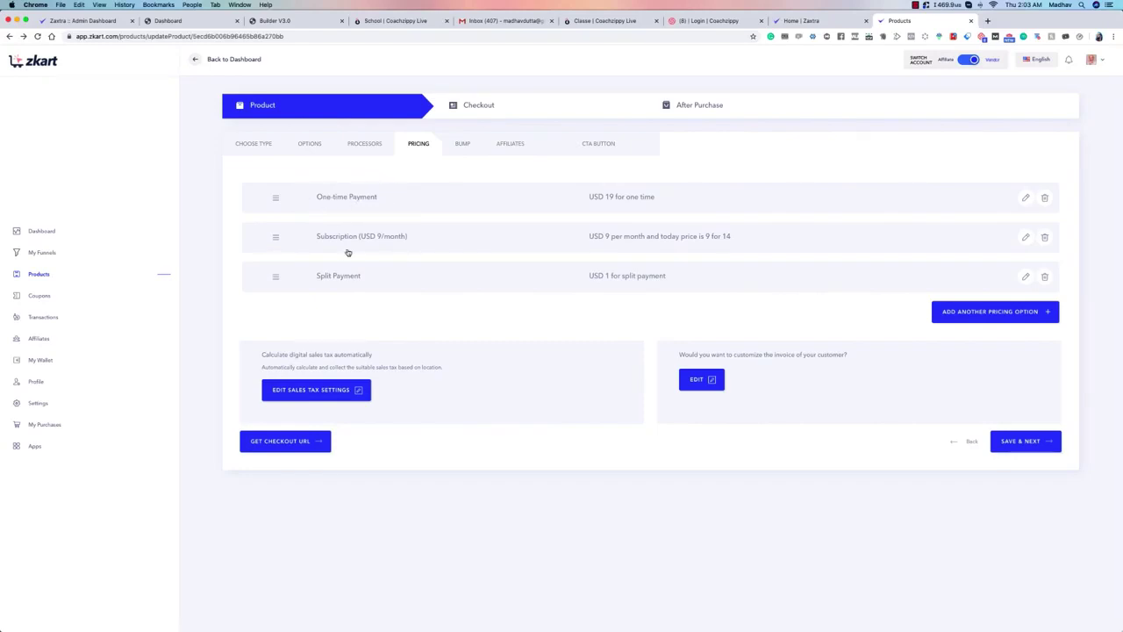
{"action": "scroll", "coordinate": [348, 289], "scroll_direction": "down", "scroll_amount": 1}
{"action": "left_click", "coordinate": [952, 314]}
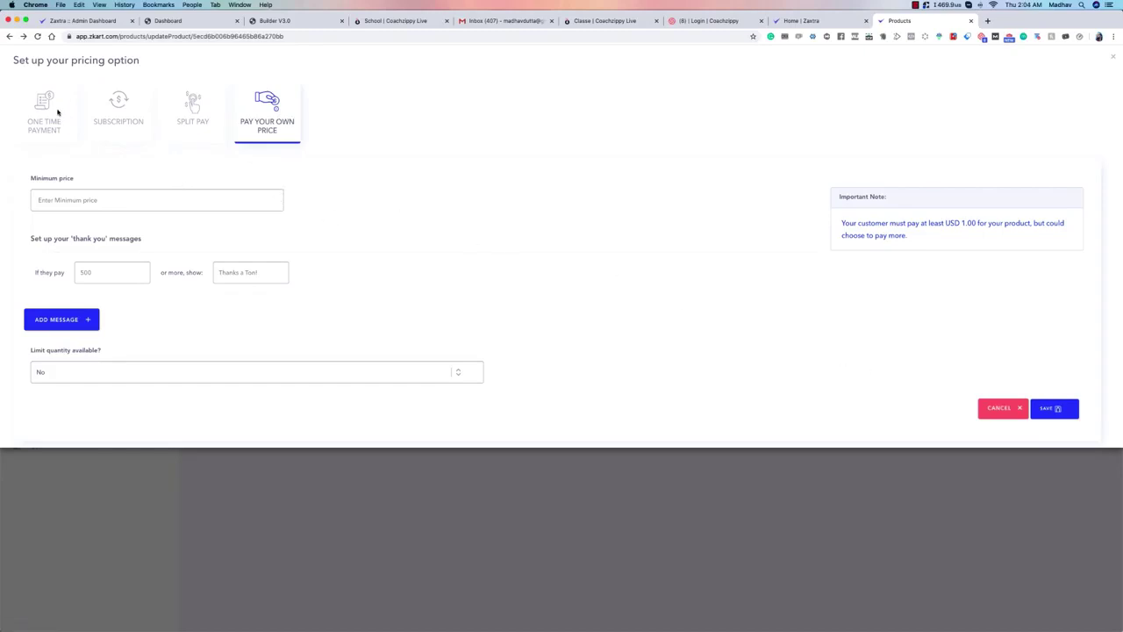
{"action": "left_click", "coordinate": [999, 408]}
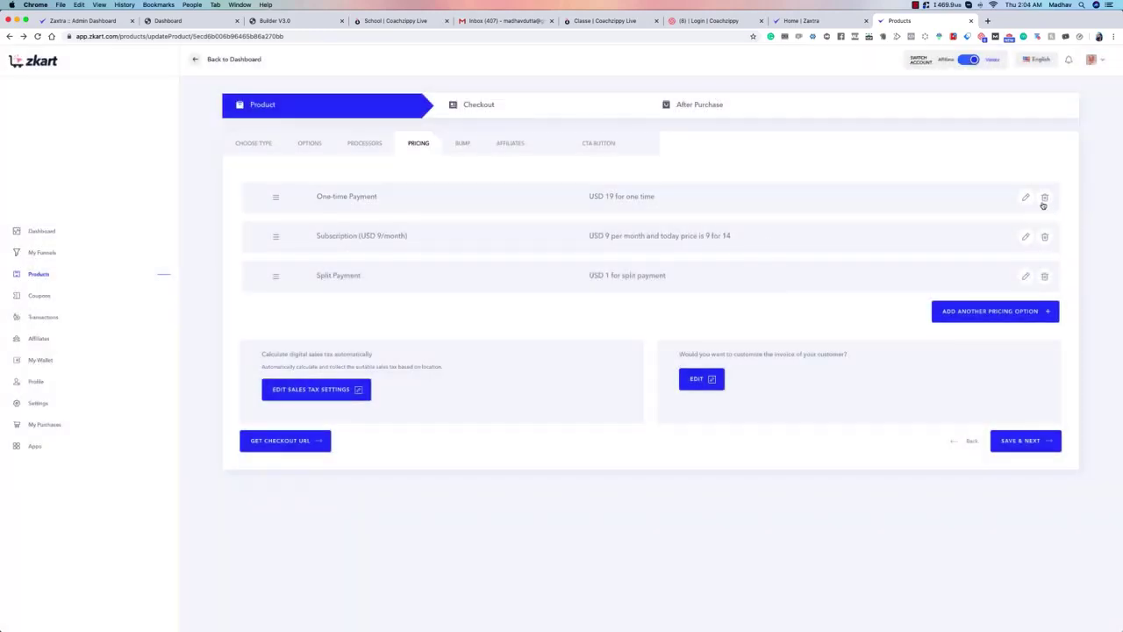
Delete the one-time payment, subscription and split payment pricing options from Lumen 201.
{"action": "left_click", "coordinate": [1044, 198]}
{"action": "left_click", "coordinate": [626, 61]}
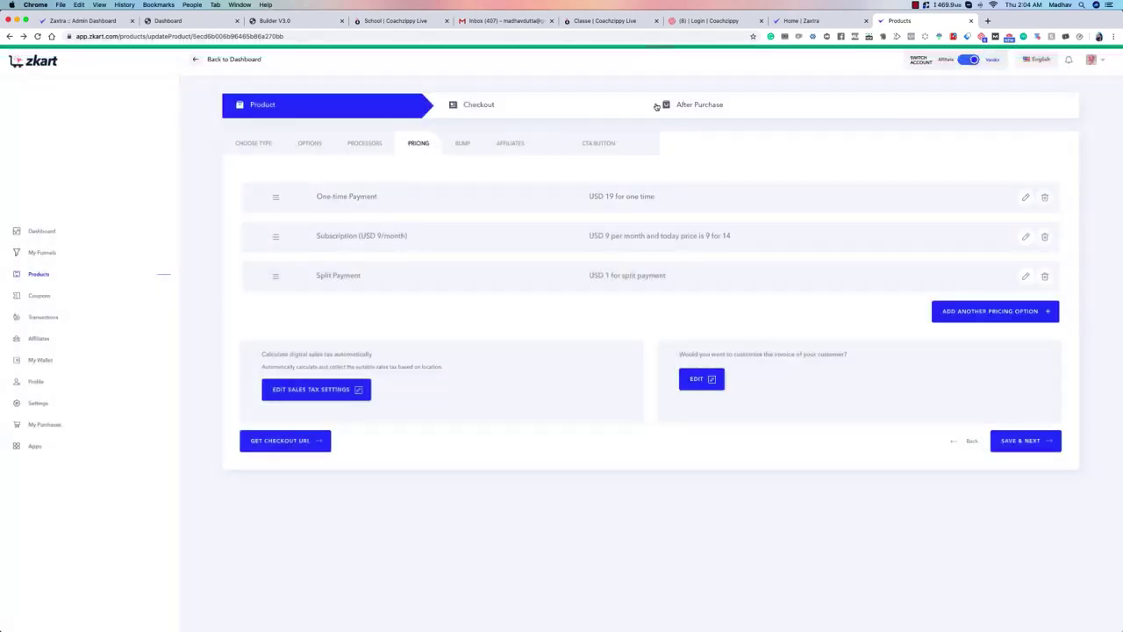
{"action": "left_click", "coordinate": [1045, 196]}
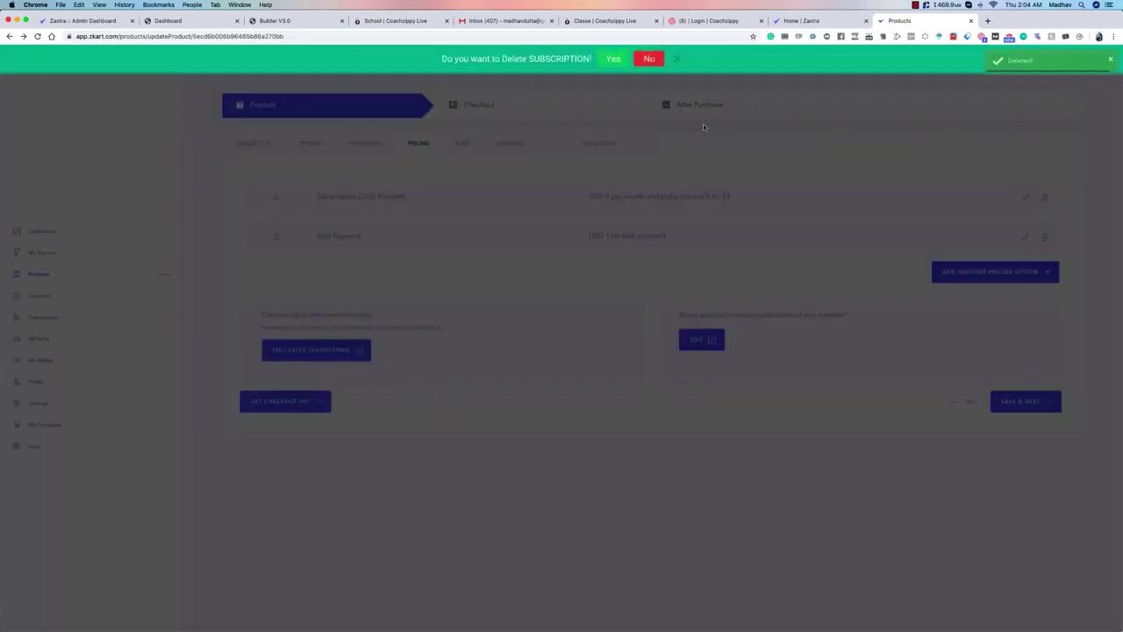
{"action": "left_click", "coordinate": [618, 59]}
{"action": "left_click", "coordinate": [1045, 196]}
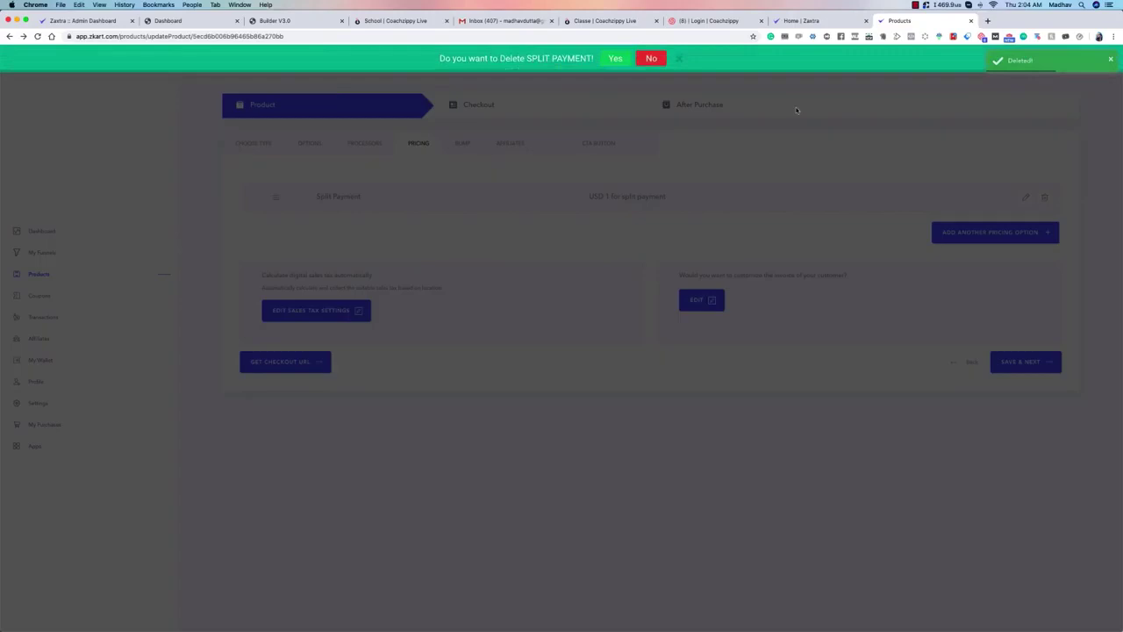
{"action": "left_click", "coordinate": [613, 58]}
Start a new pricing option and look through the Subscription, Split Pay and Pay Your Own Price forms.
{"action": "left_click", "coordinate": [955, 193]}
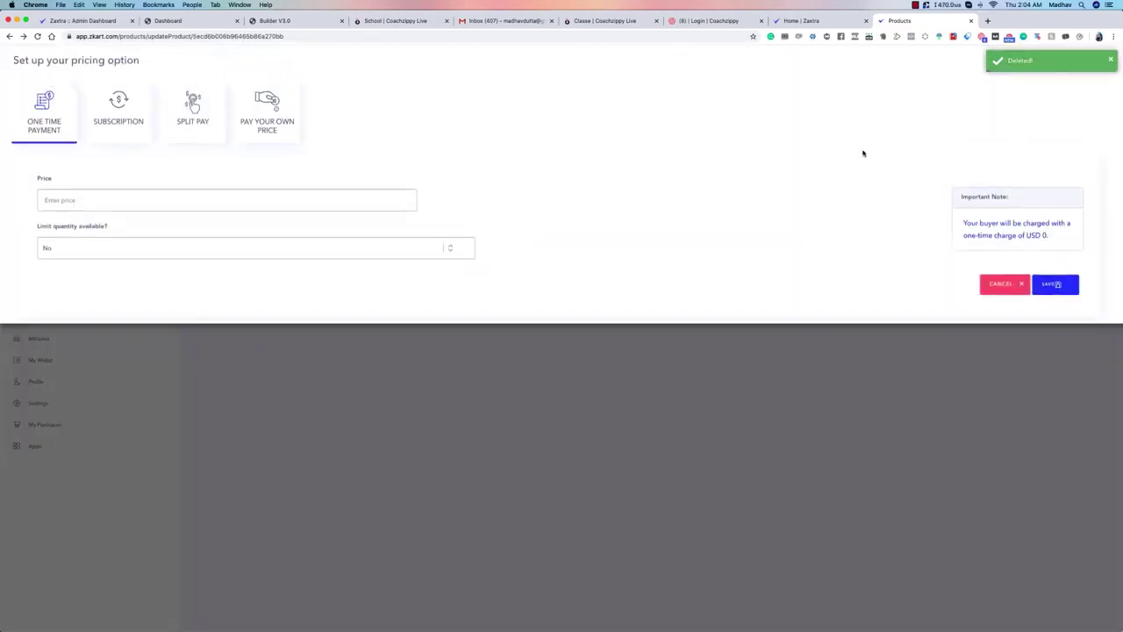
{"action": "left_click", "coordinate": [106, 119]}
{"action": "left_click", "coordinate": [172, 118]}
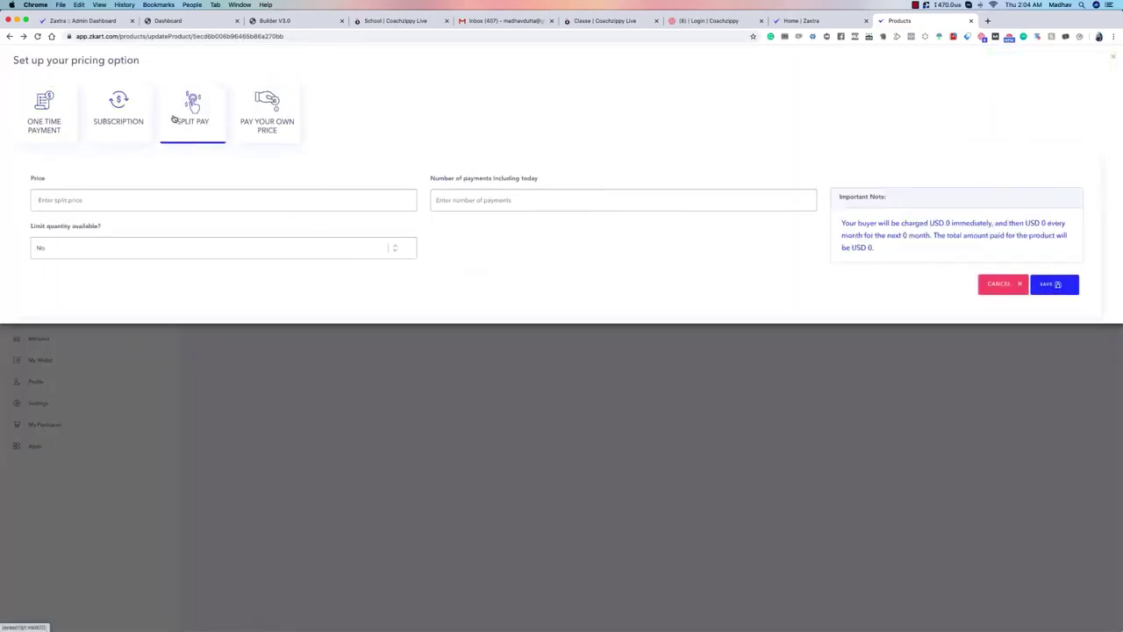
{"action": "left_click", "coordinate": [249, 118]}
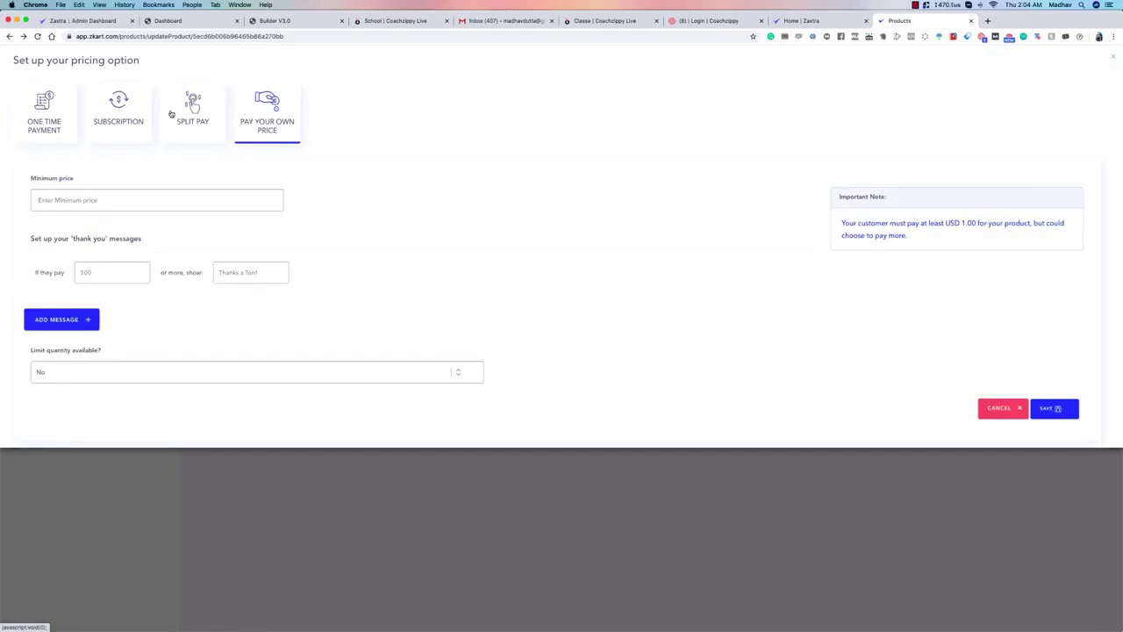
Choose the one-time payment type for the new pricing option and set its price to 99.
{"action": "left_click", "coordinate": [41, 114]}
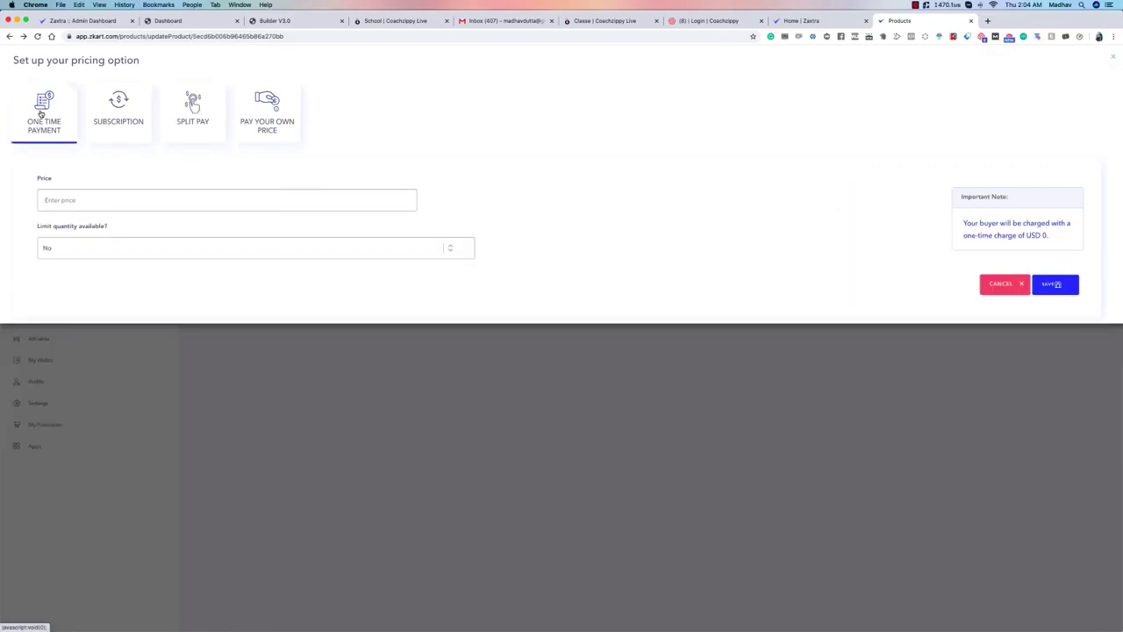
{"action": "left_click", "coordinate": [89, 202]}
{"action": "type", "text": "99"}
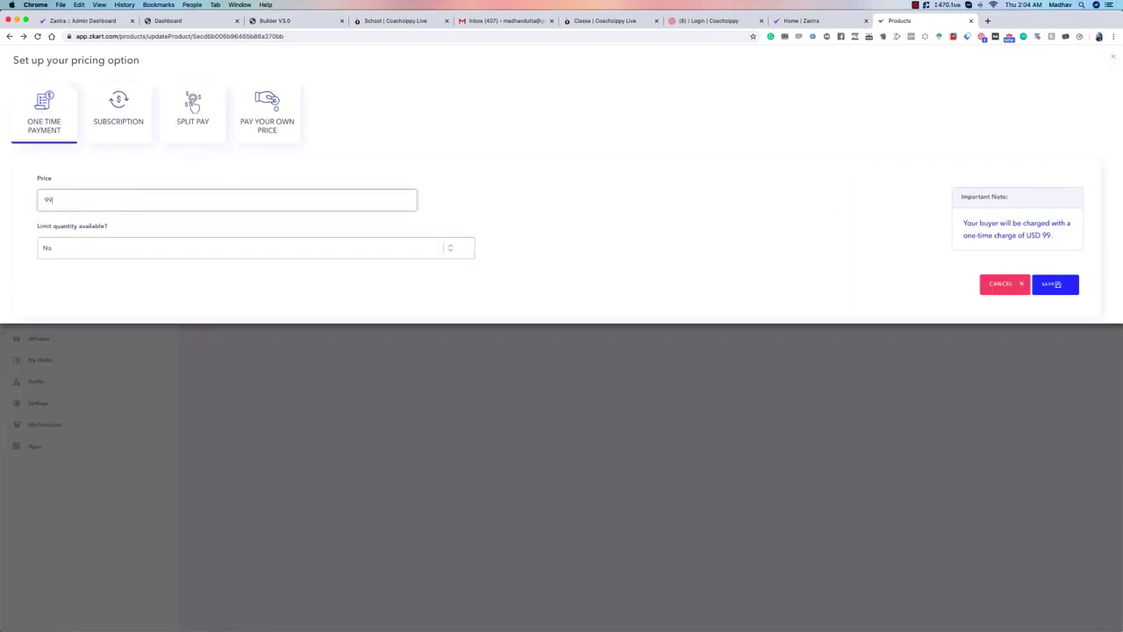
Try out the quantity limit, set it back to No, and save the one-time payment pricing option.
{"action": "left_click", "coordinate": [147, 256]}
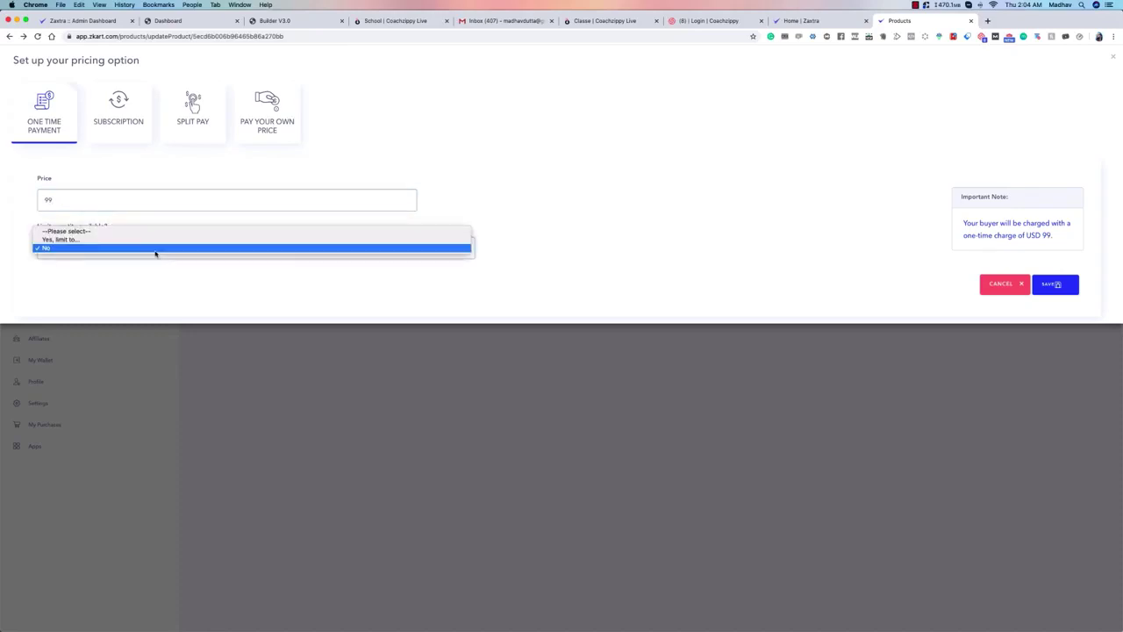
{"action": "left_click", "coordinate": [228, 255]}
{"action": "left_click", "coordinate": [176, 249]}
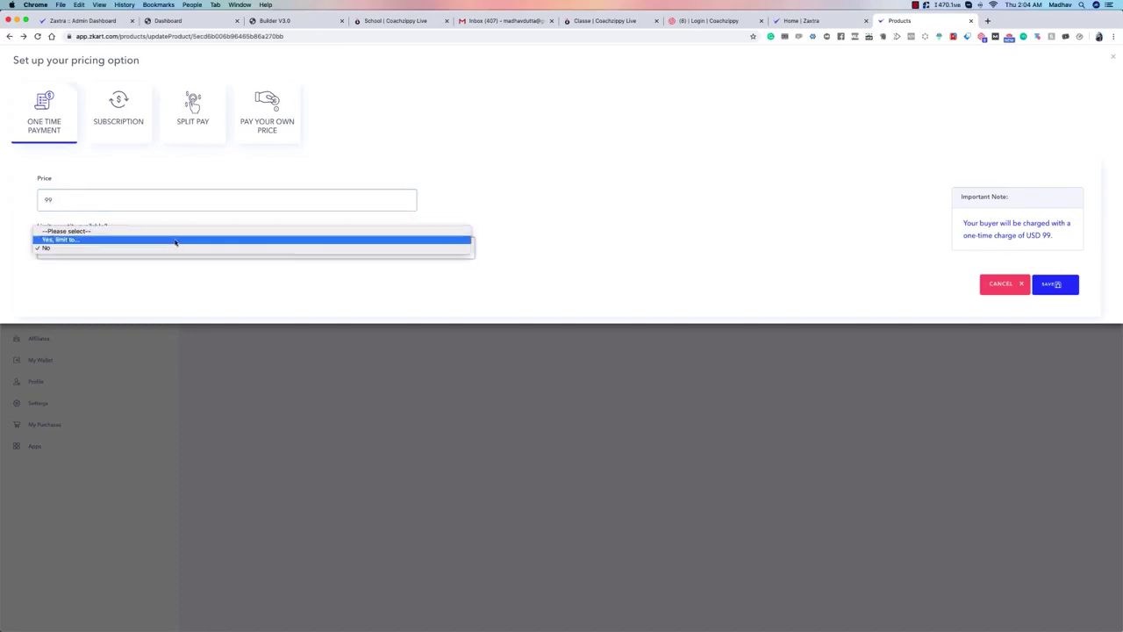
{"action": "left_click", "coordinate": [176, 241]}
{"action": "left_click", "coordinate": [524, 249]}
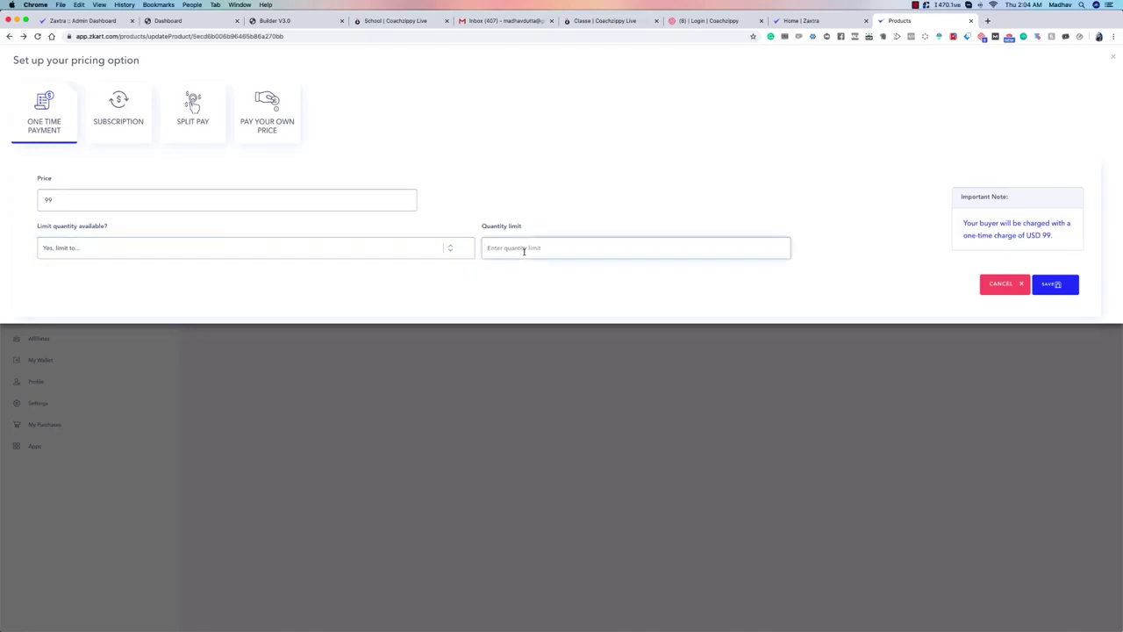
{"action": "type", "text": "9"}
{"action": "key", "text": "BackSpace"}
{"action": "left_click", "coordinate": [448, 247]}
{"action": "left_click", "coordinate": [344, 255]}
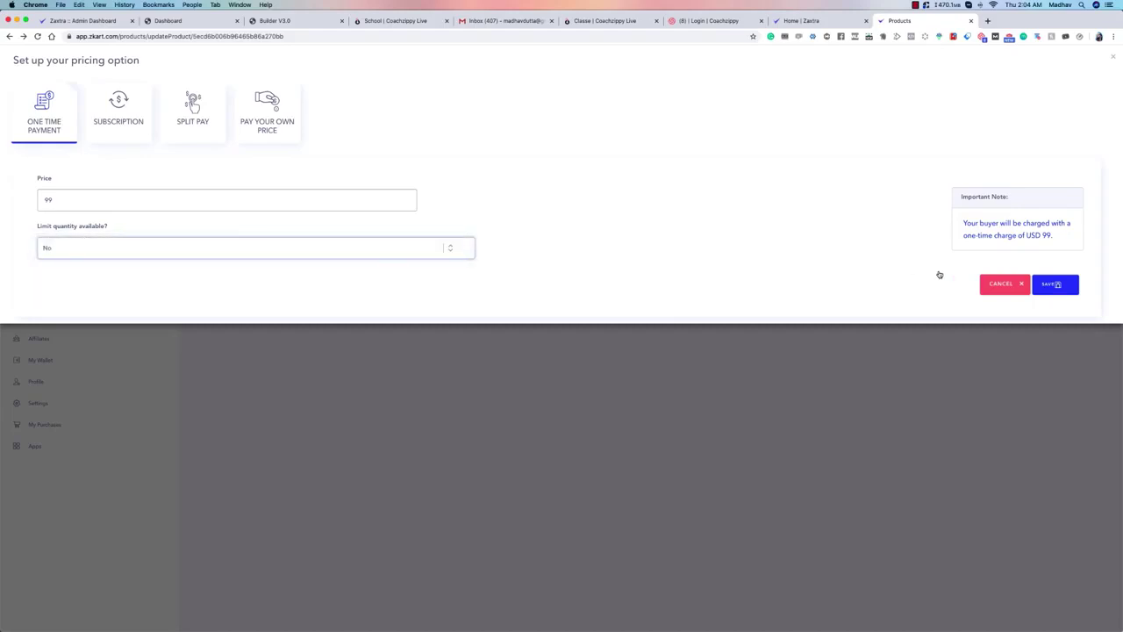
{"action": "left_click", "coordinate": [1048, 285]}
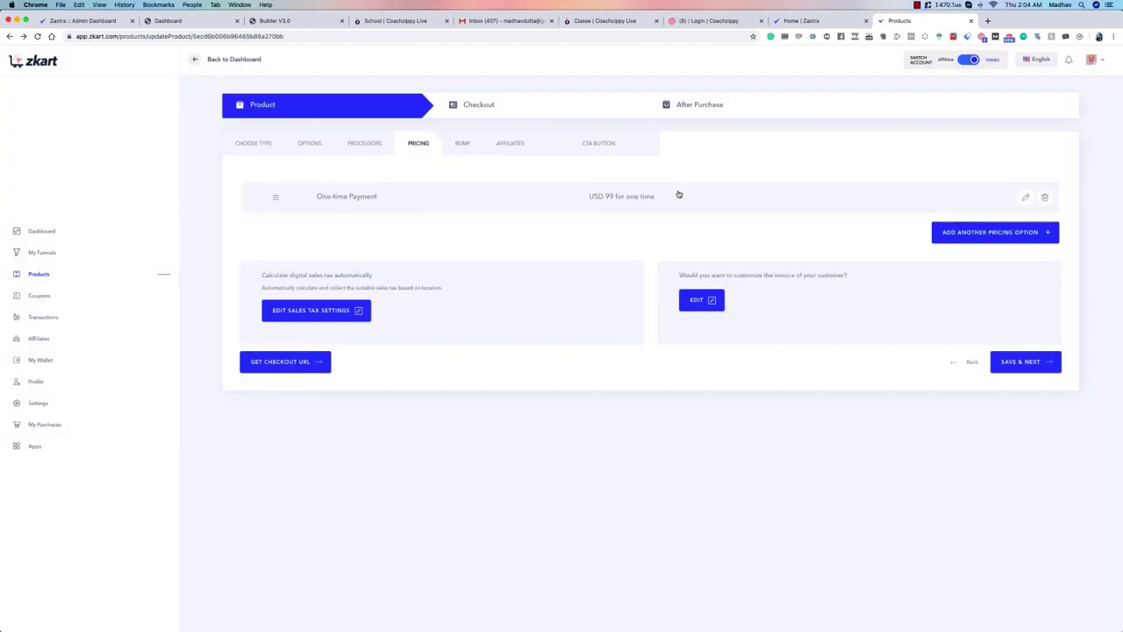
Start a subscription pricing option and try the Day, Weekly, Monthly, Quarterly and Yearly billing frequencies, settling on Monthly.
{"action": "left_click", "coordinate": [1025, 232]}
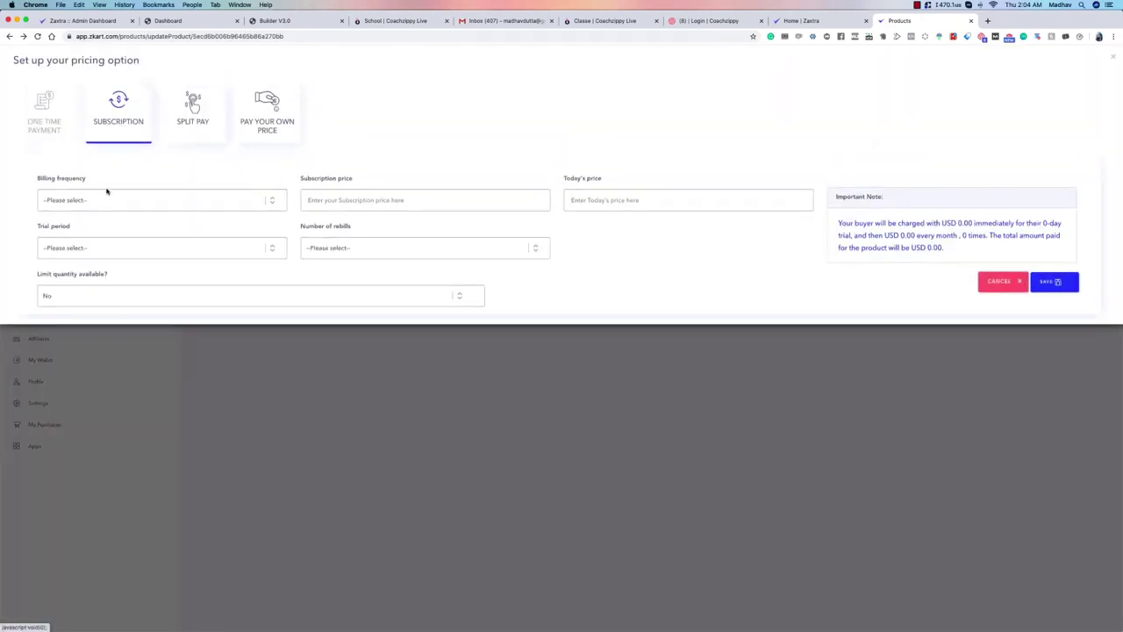
{"action": "left_click", "coordinate": [134, 204]}
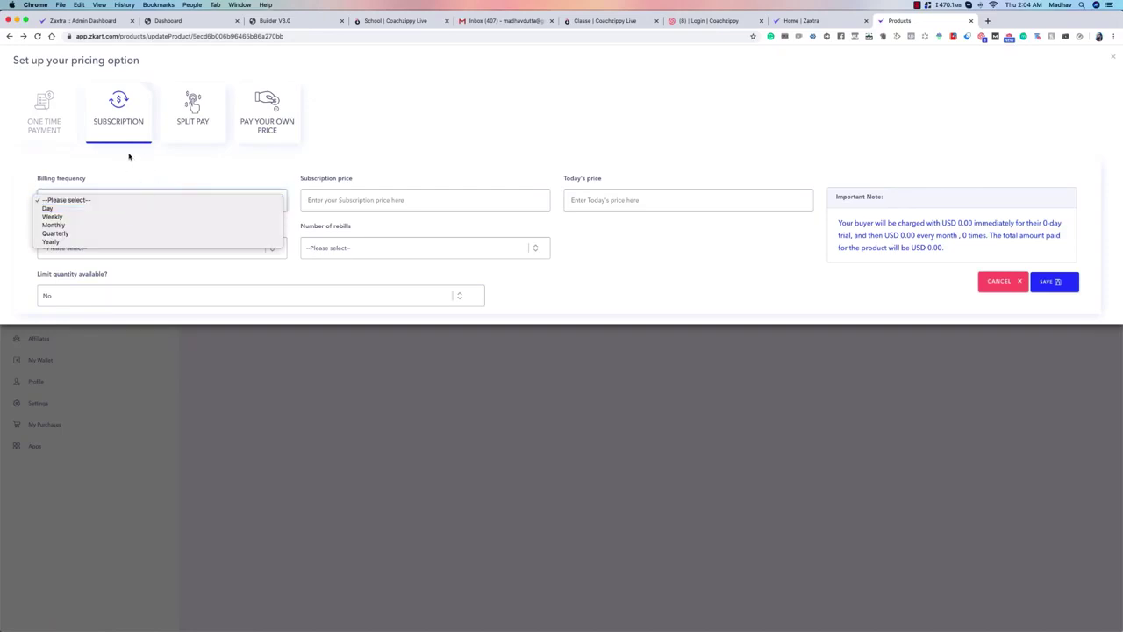
{"action": "left_click", "coordinate": [86, 209]}
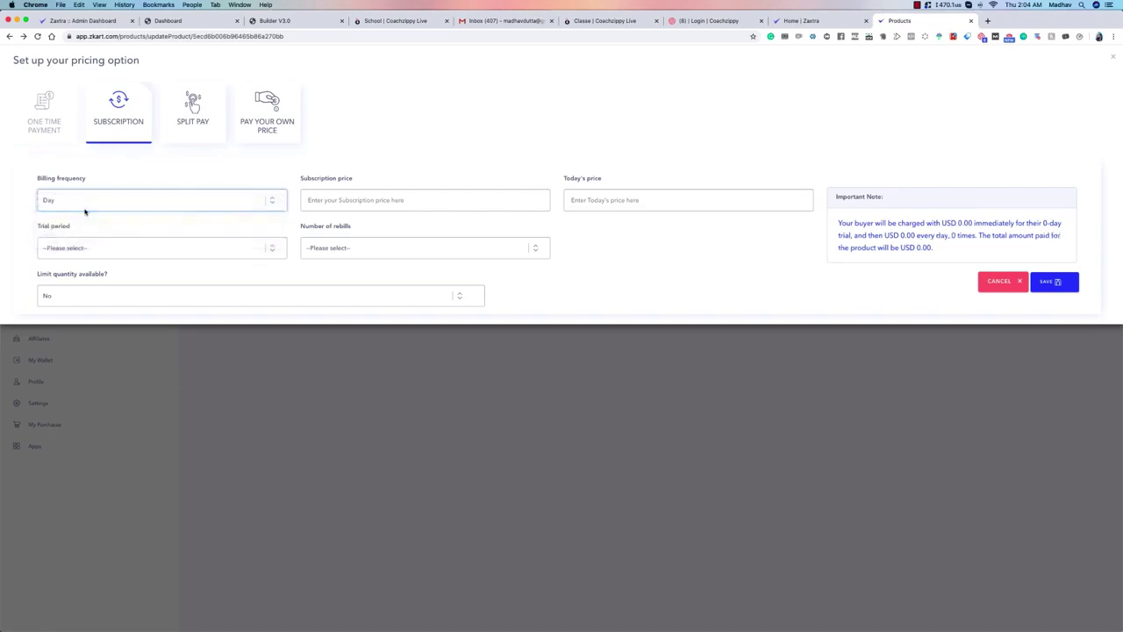
{"action": "left_click", "coordinate": [103, 201]}
{"action": "left_click", "coordinate": [102, 209]}
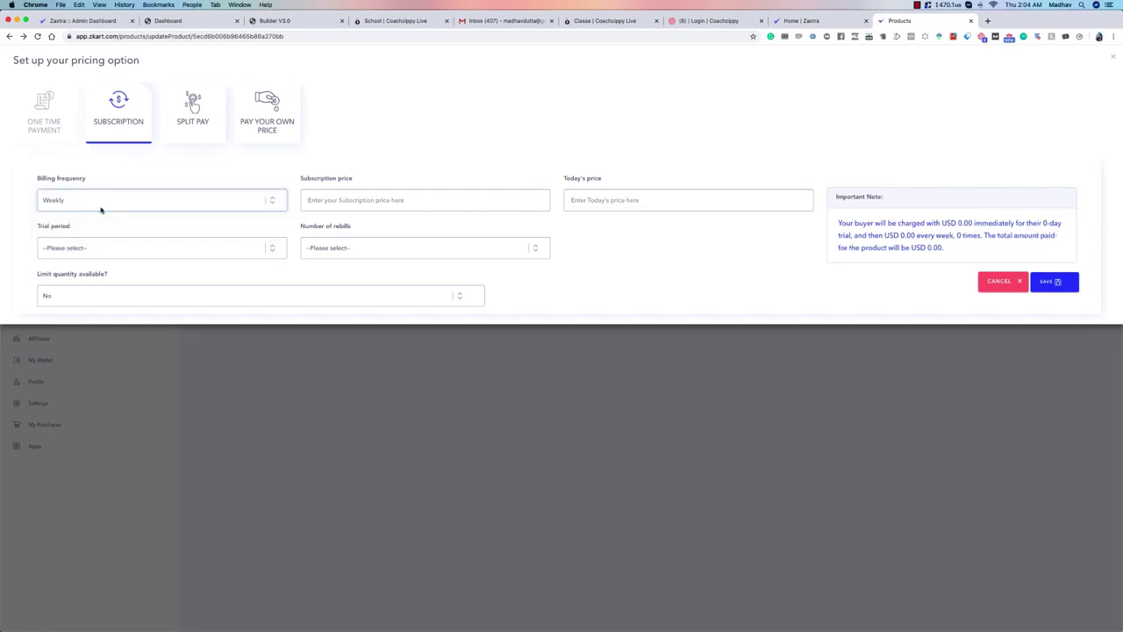
{"action": "left_click", "coordinate": [103, 202]}
{"action": "left_click", "coordinate": [104, 209]}
{"action": "left_click", "coordinate": [103, 209]}
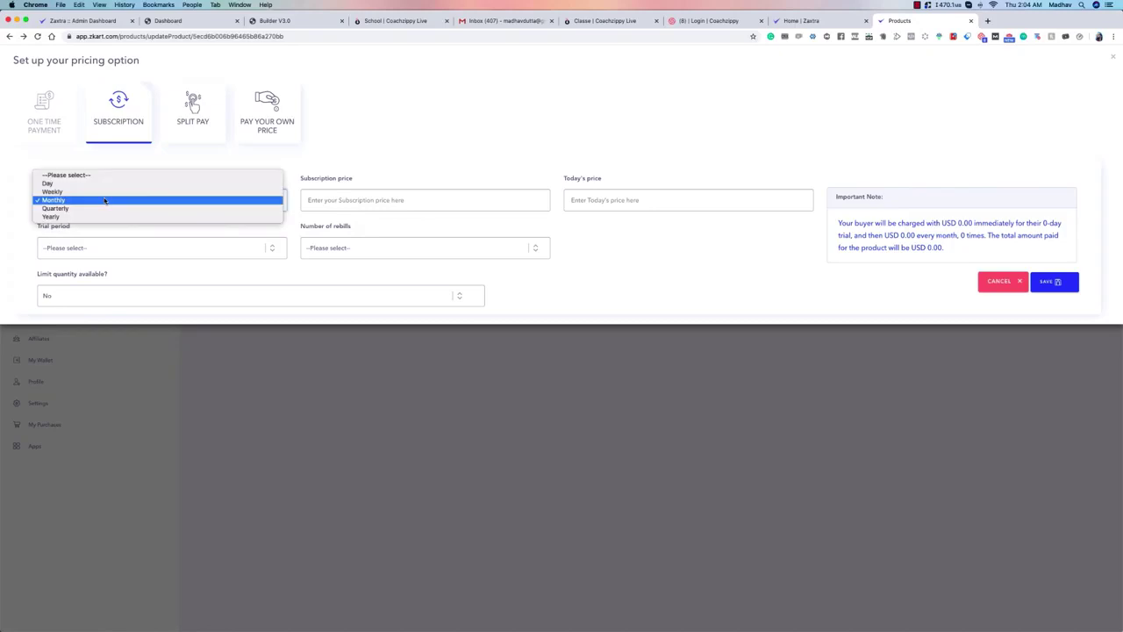
{"action": "left_click", "coordinate": [104, 209]}
{"action": "left_click", "coordinate": [103, 207]}
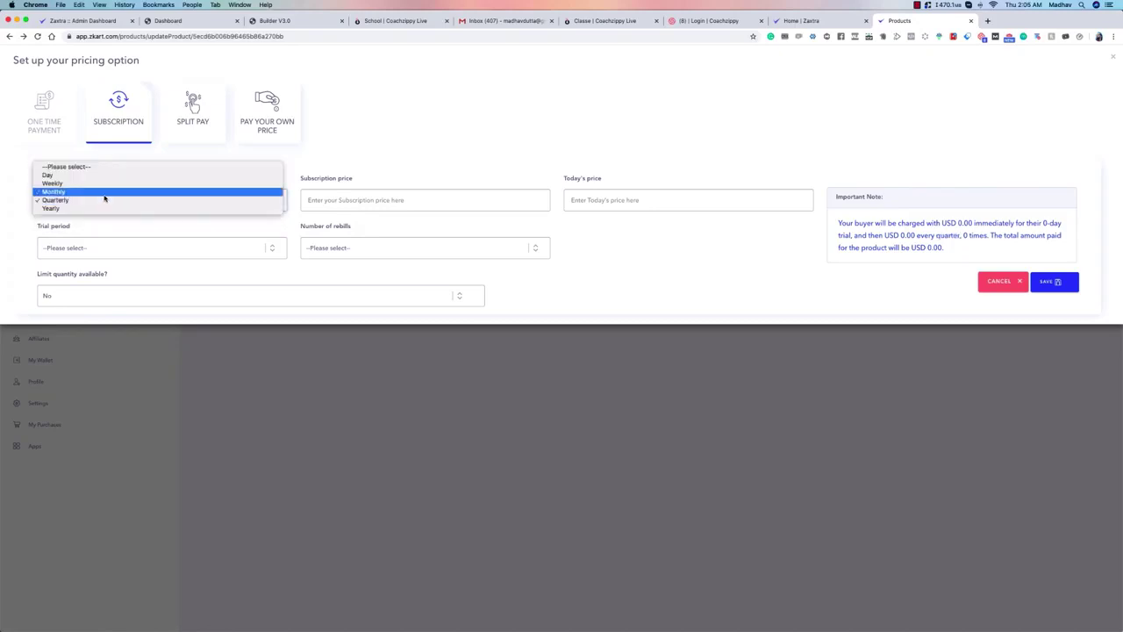
{"action": "left_click", "coordinate": [102, 214]}
{"action": "left_click", "coordinate": [106, 207]}
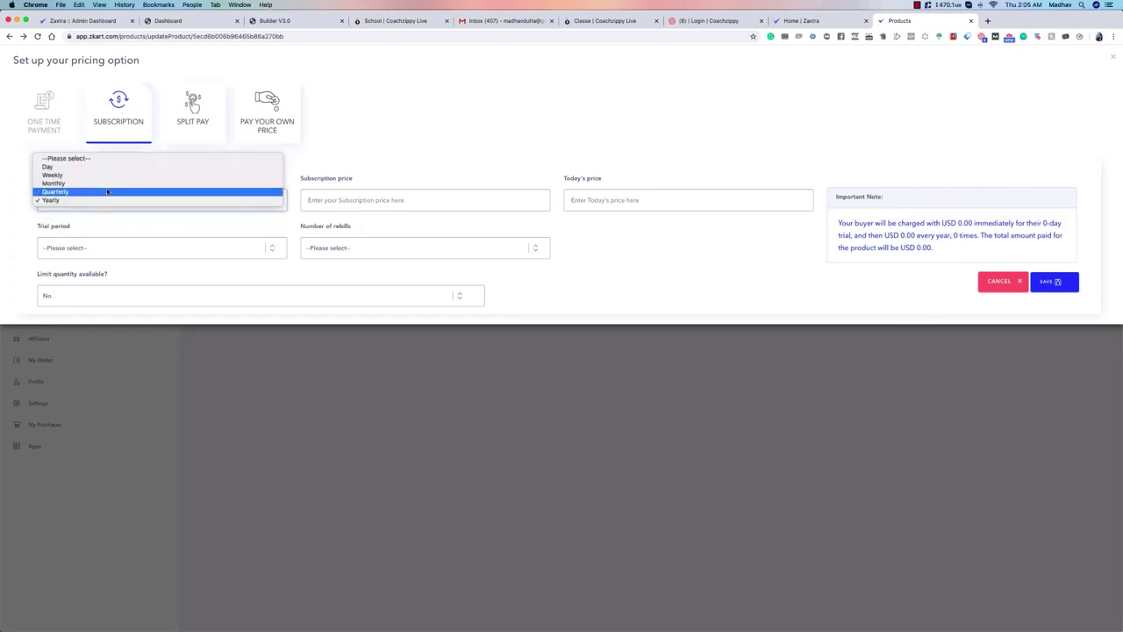
{"action": "left_click", "coordinate": [109, 184]}
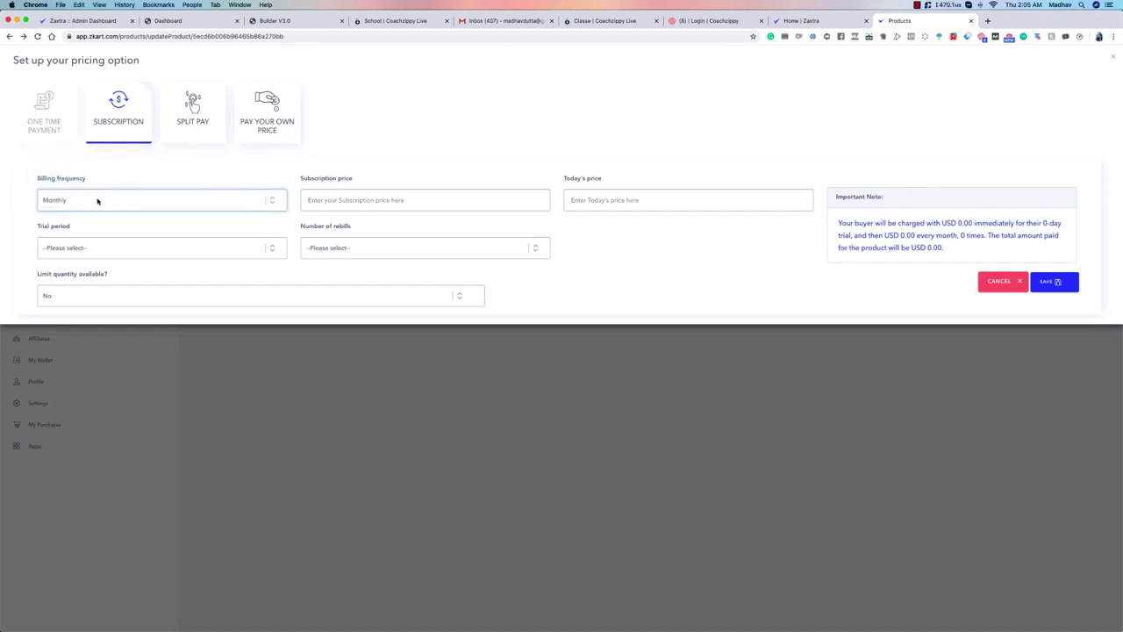
Switch the subscription's billing frequency to Yearly and back to Monthly.
{"action": "left_click", "coordinate": [97, 201]}
{"action": "left_click", "coordinate": [85, 218]}
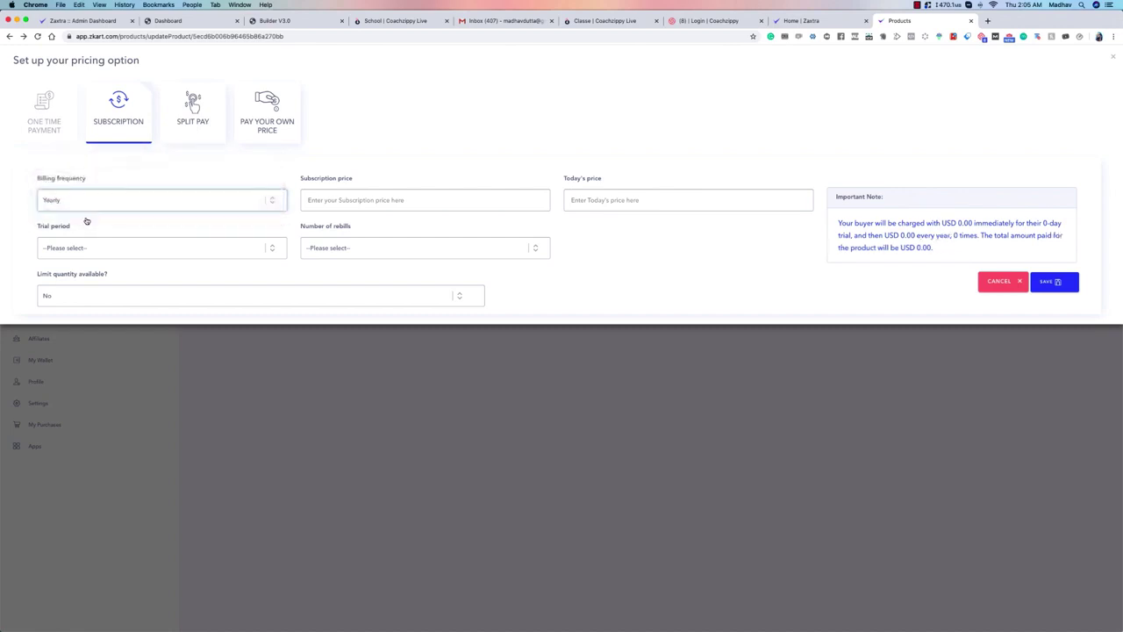
{"action": "left_click", "coordinate": [83, 208]}
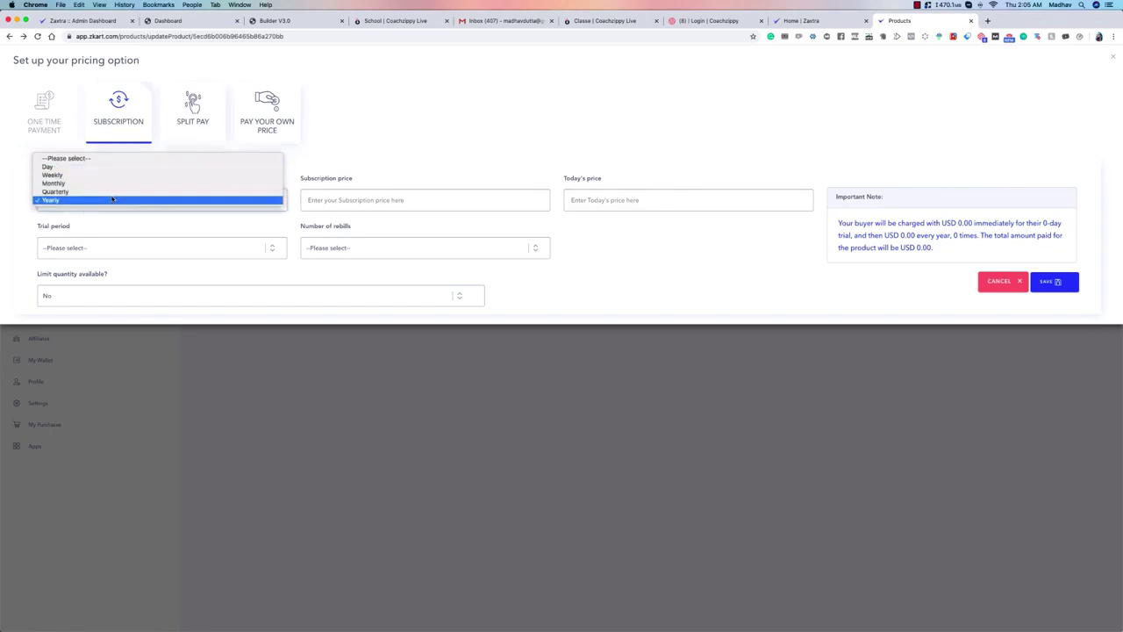
{"action": "left_click", "coordinate": [111, 183]}
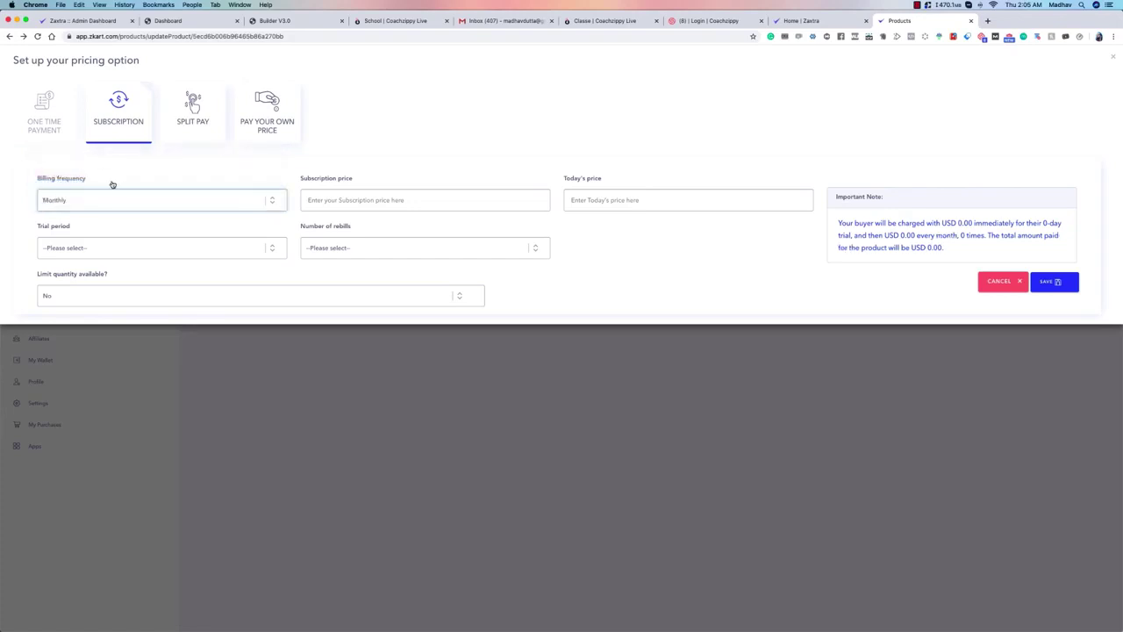
Set the subscription price to 9 and today's price to 1.
{"action": "left_click", "coordinate": [337, 202]}
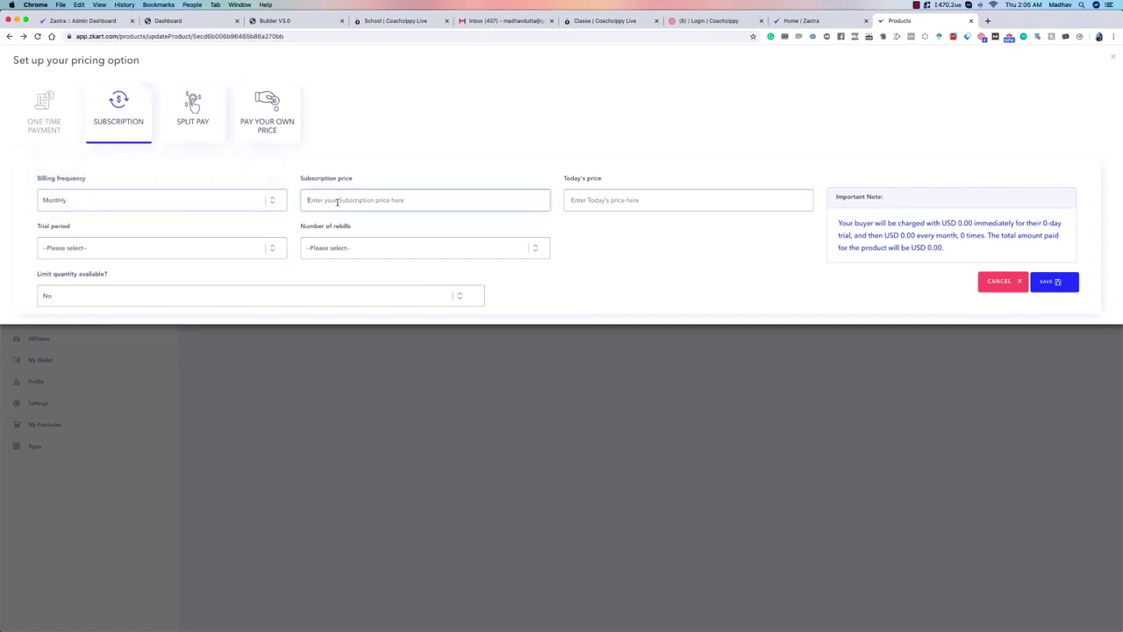
{"action": "type", "text": "0"}
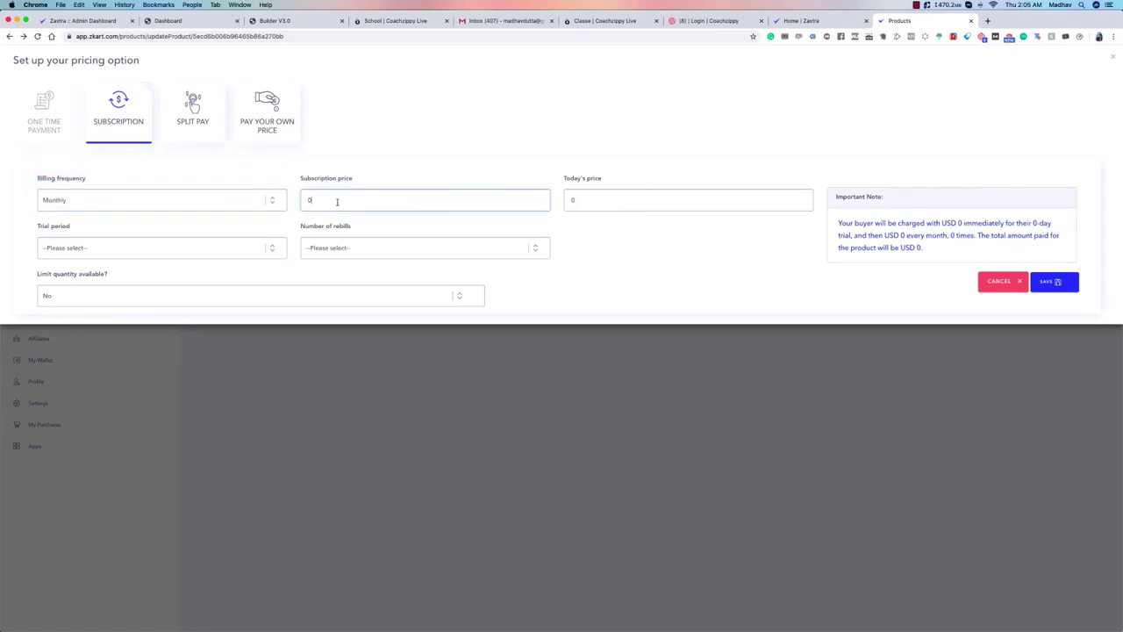
{"action": "key", "text": "BackSpace"}
{"action": "type", "text": "9"}
{"action": "left_click_drag", "start_coordinate": [619, 200], "coordinate": [558, 202]}
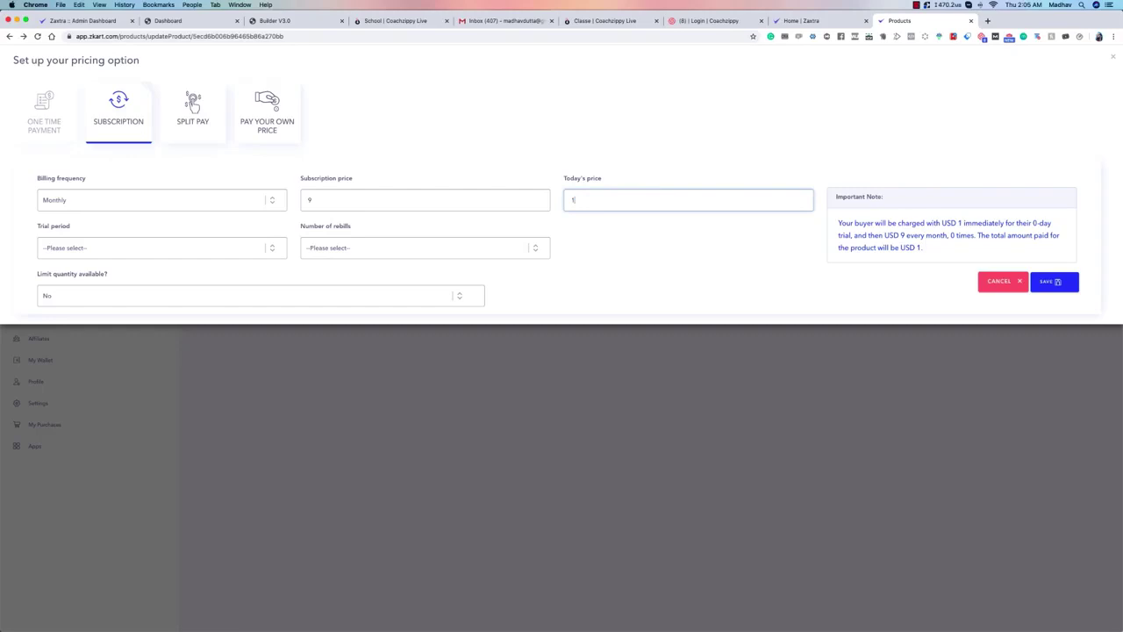
{"action": "type", "text": "1"}
{"action": "key", "text": "BackSpace"}
{"action": "type", "text": "0"}
{"action": "key", "text": "BackSpace"}
{"action": "type", "text": "1"}
Try a trial period of 3 days and settle on 7 days.
{"action": "left_click", "coordinate": [230, 251]}
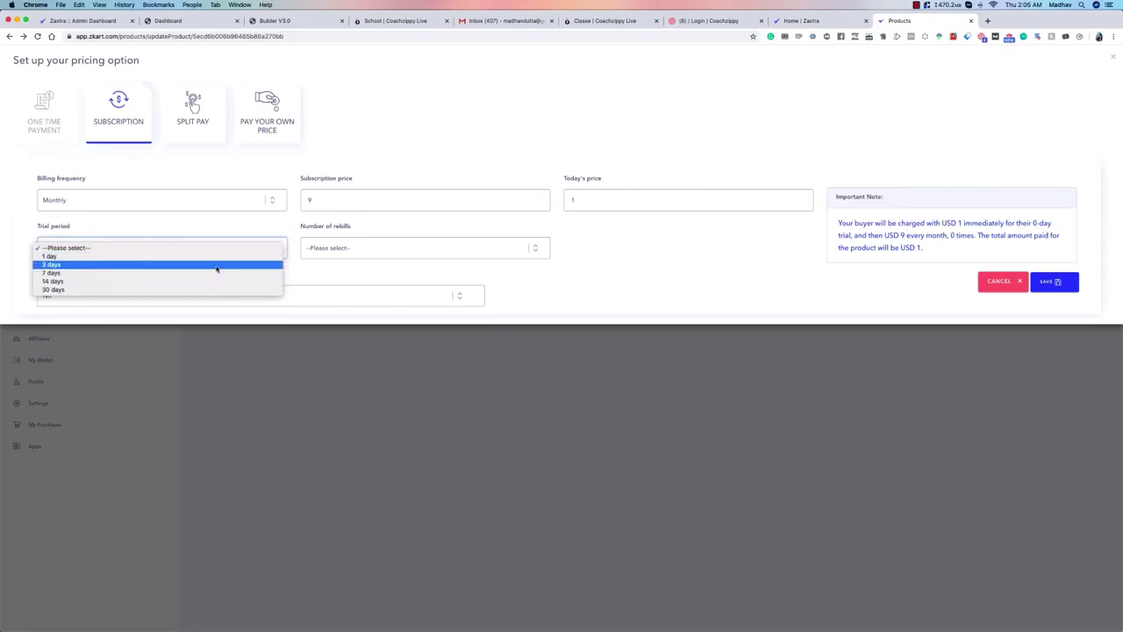
{"action": "left_click", "coordinate": [216, 265]}
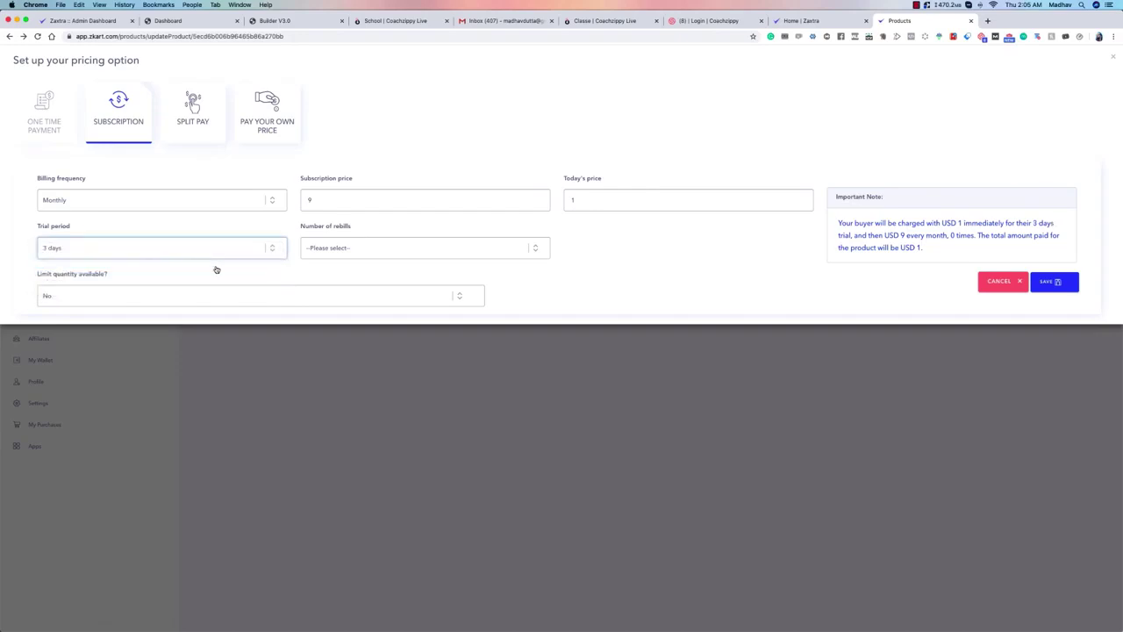
{"action": "left_click", "coordinate": [212, 251]}
{"action": "left_click", "coordinate": [210, 257]}
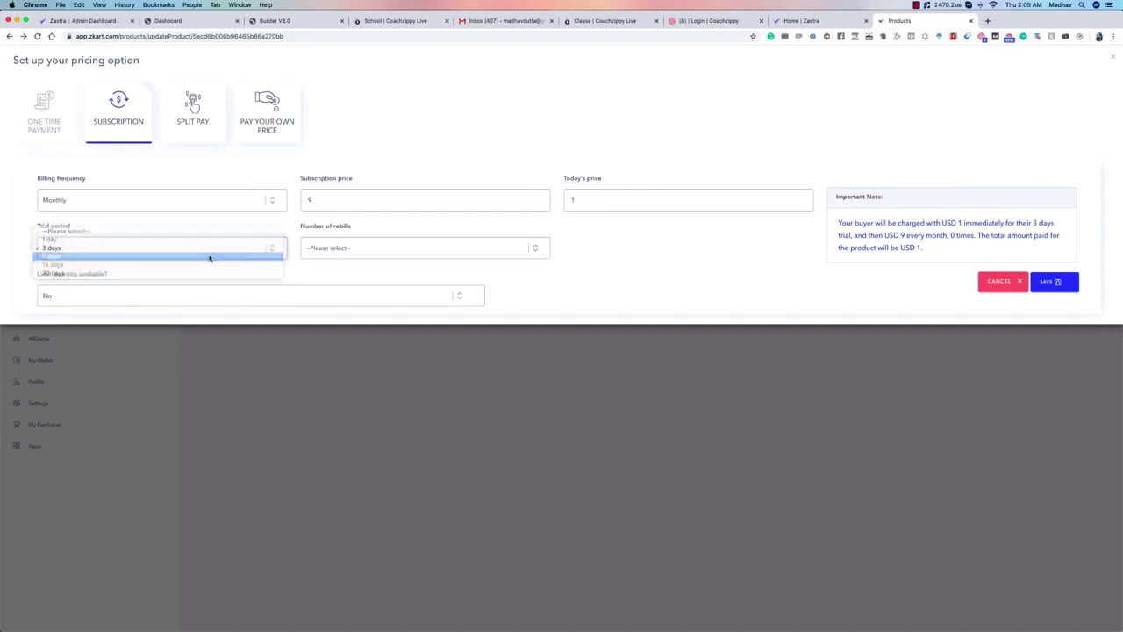
Set the number of rebills to Custom, try a value of 500, and clear it.
{"action": "left_click", "coordinate": [369, 251]}
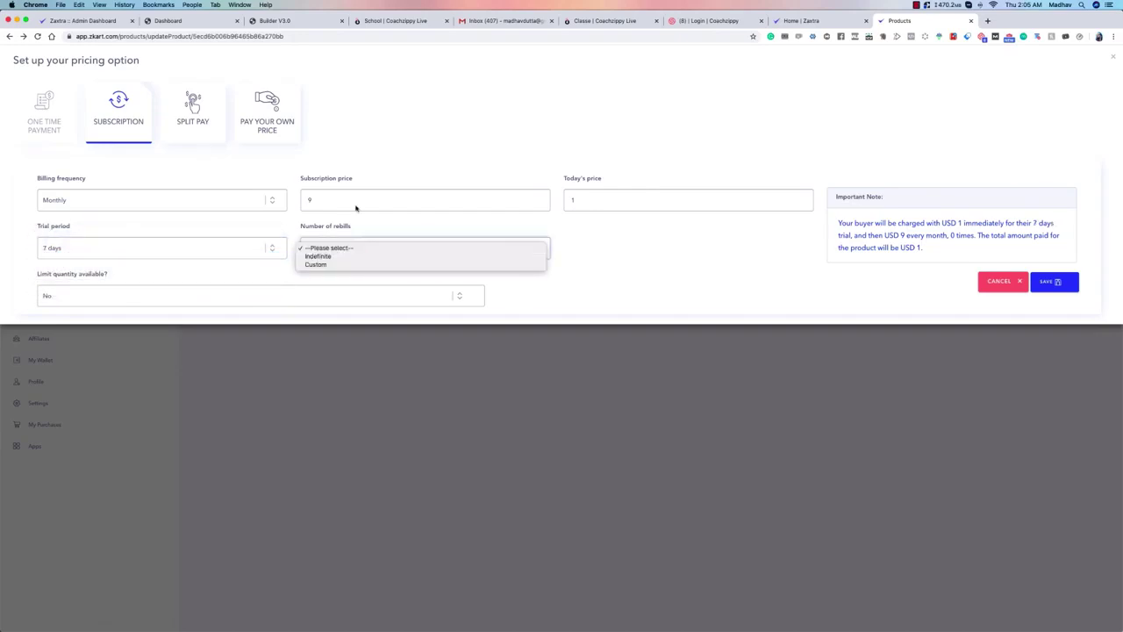
{"action": "left_click", "coordinate": [355, 265]}
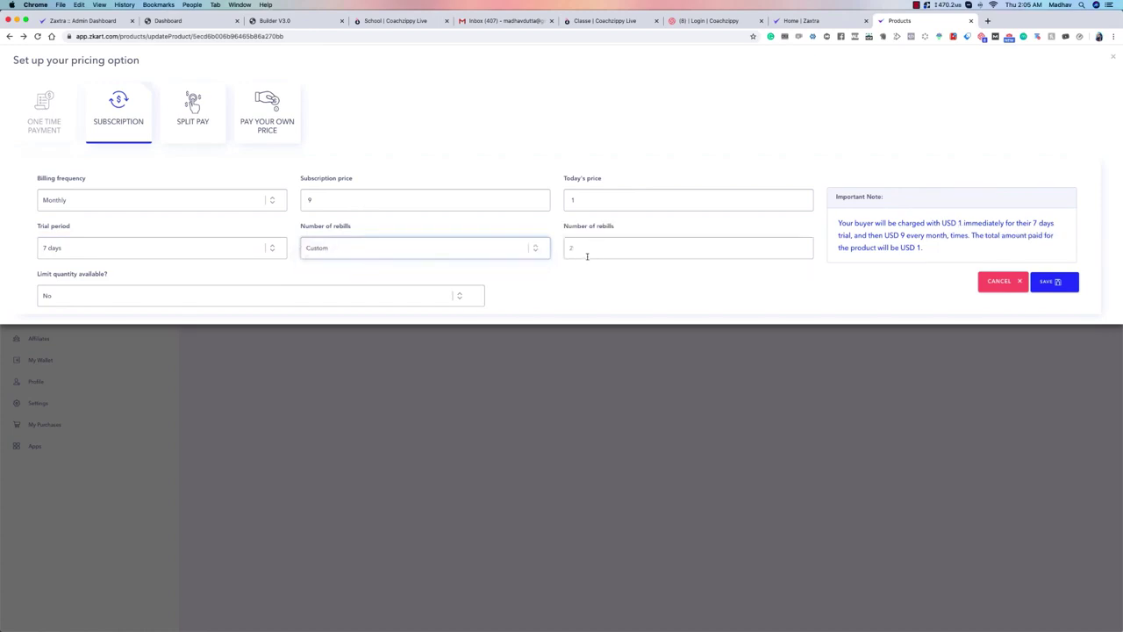
{"action": "left_click", "coordinate": [589, 249]}
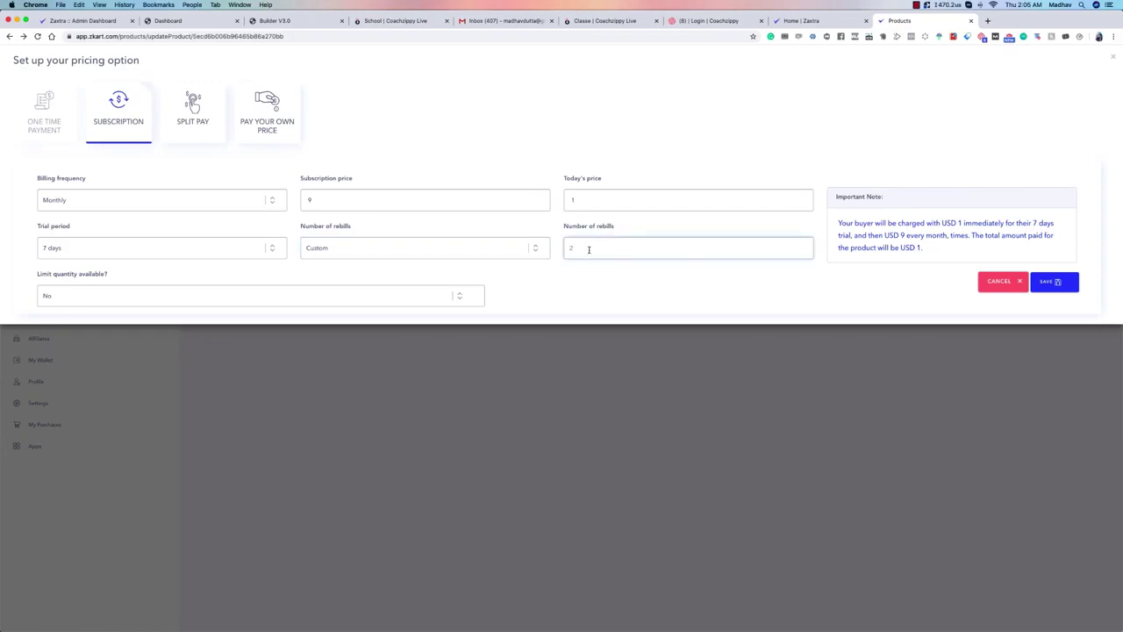
{"action": "type", "text": "500"}
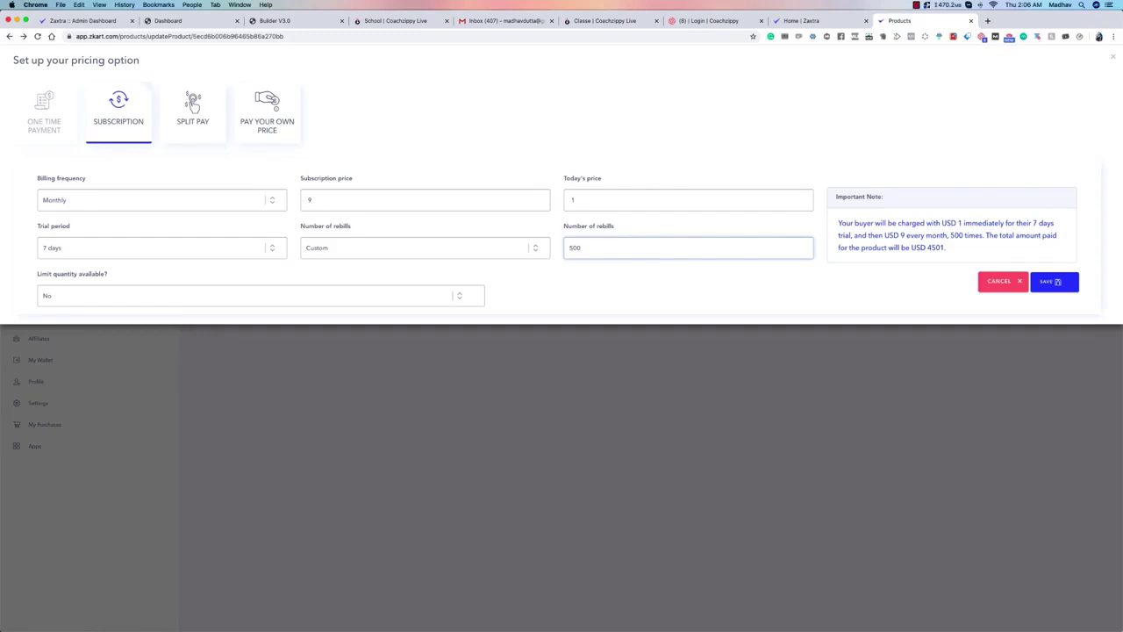
{"action": "key", "text": "BackSpace"}
{"action": "key", "text": "BackSpace"}
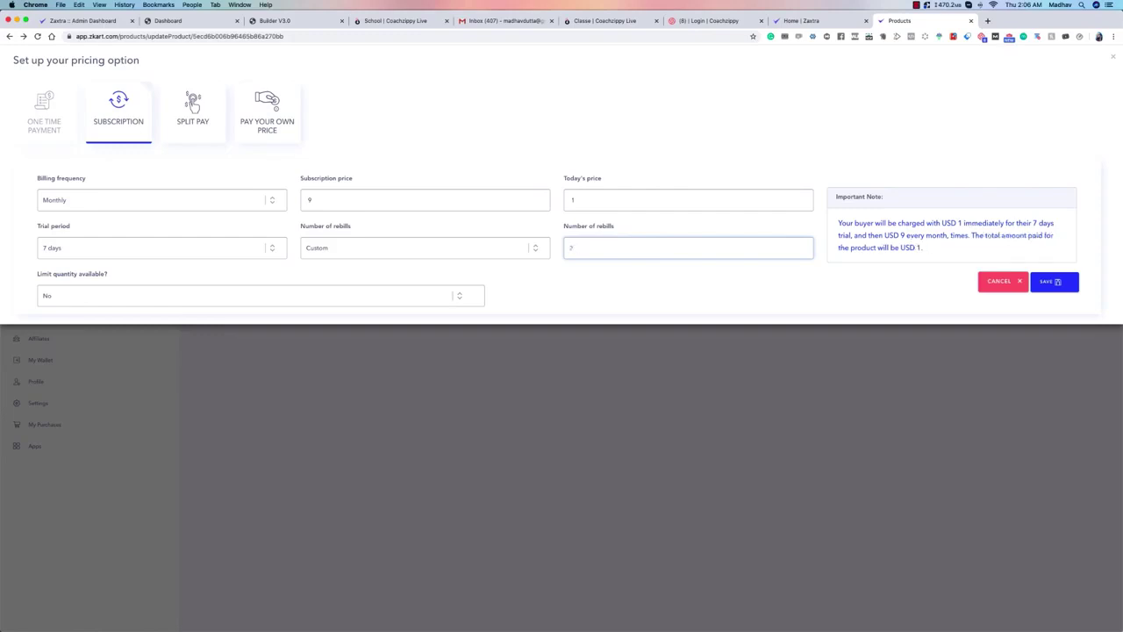
Switch the number of rebills to Indefinite and back to Custom.
{"action": "left_click", "coordinate": [427, 251]}
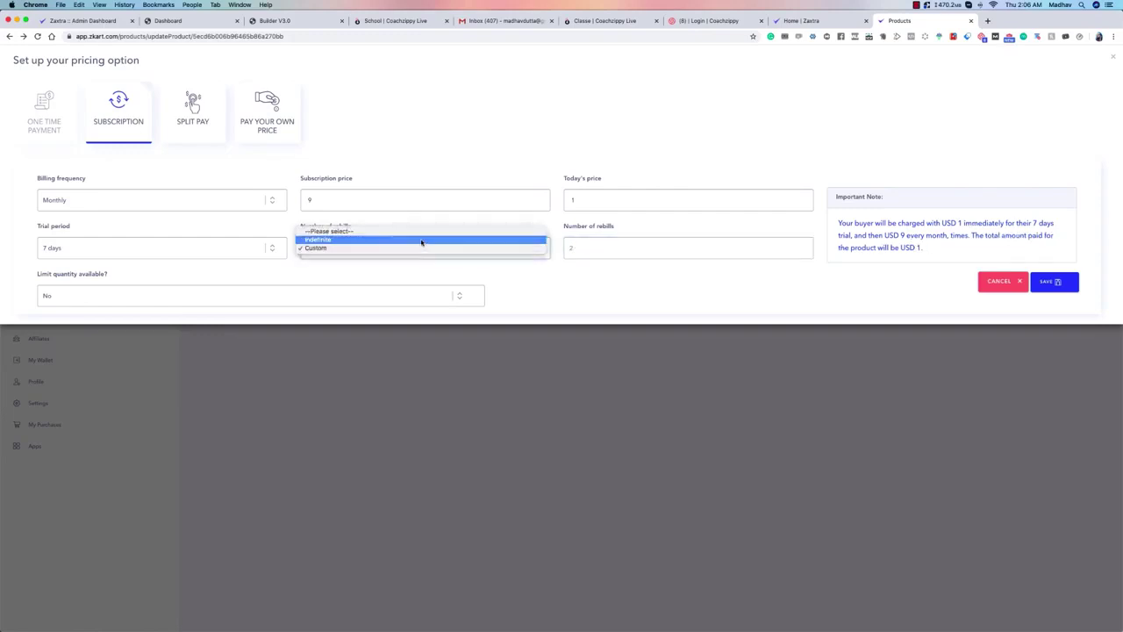
{"action": "left_click", "coordinate": [422, 240]}
{"action": "left_click", "coordinate": [424, 251]}
{"action": "left_click", "coordinate": [424, 255]}
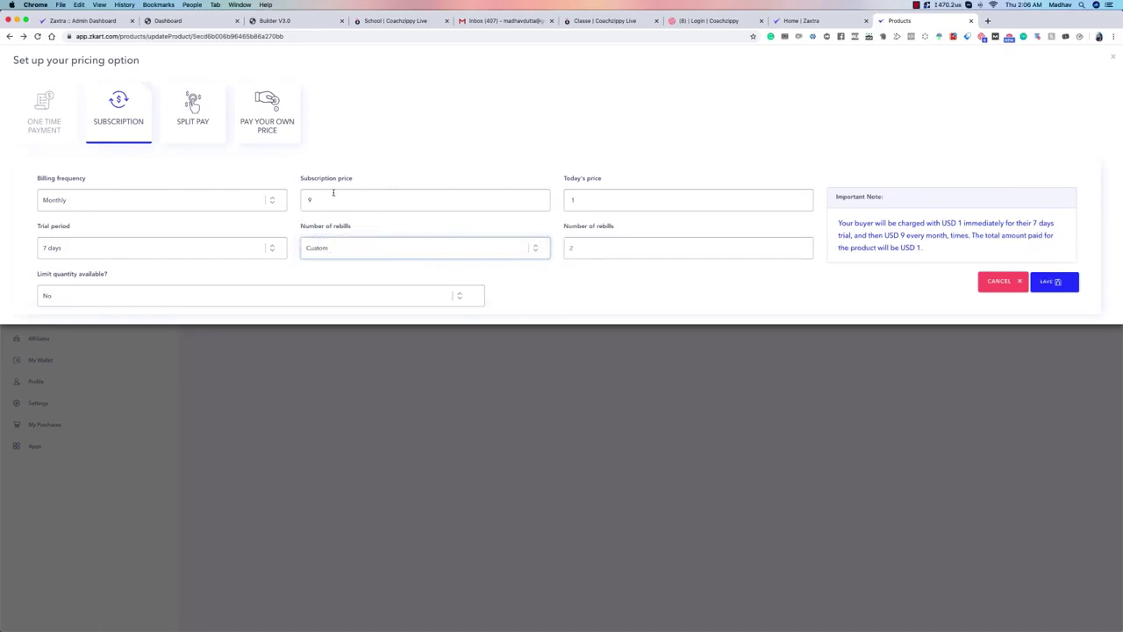
Set the subscription price to 99 and the custom number of rebills to 12.
{"action": "double_click", "coordinate": [347, 199]}
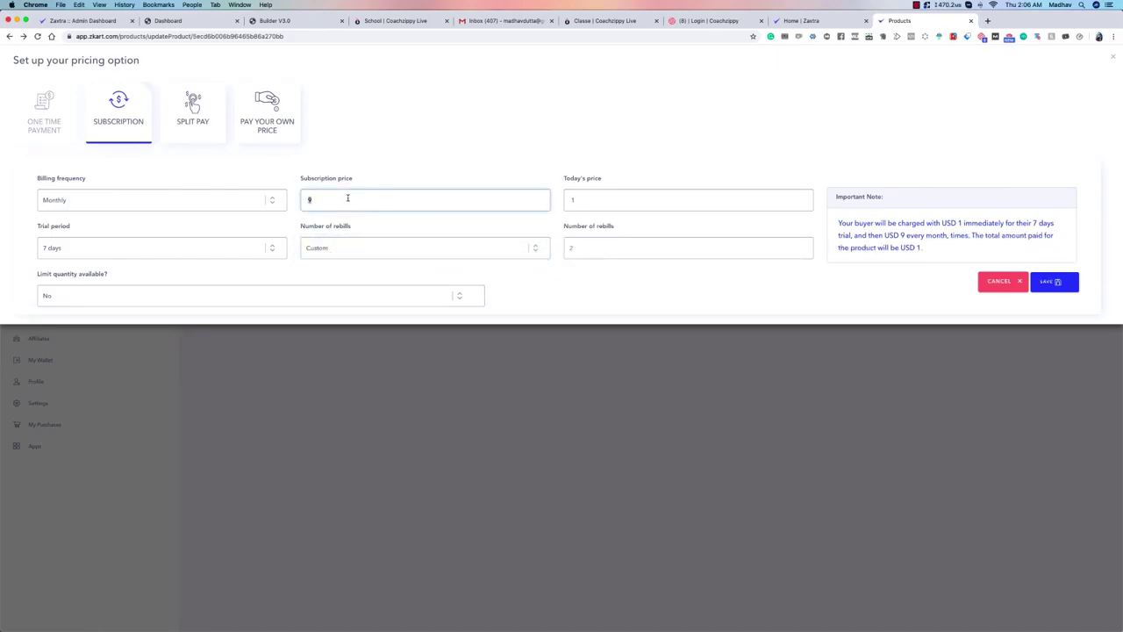
{"action": "type", "text": "9"}
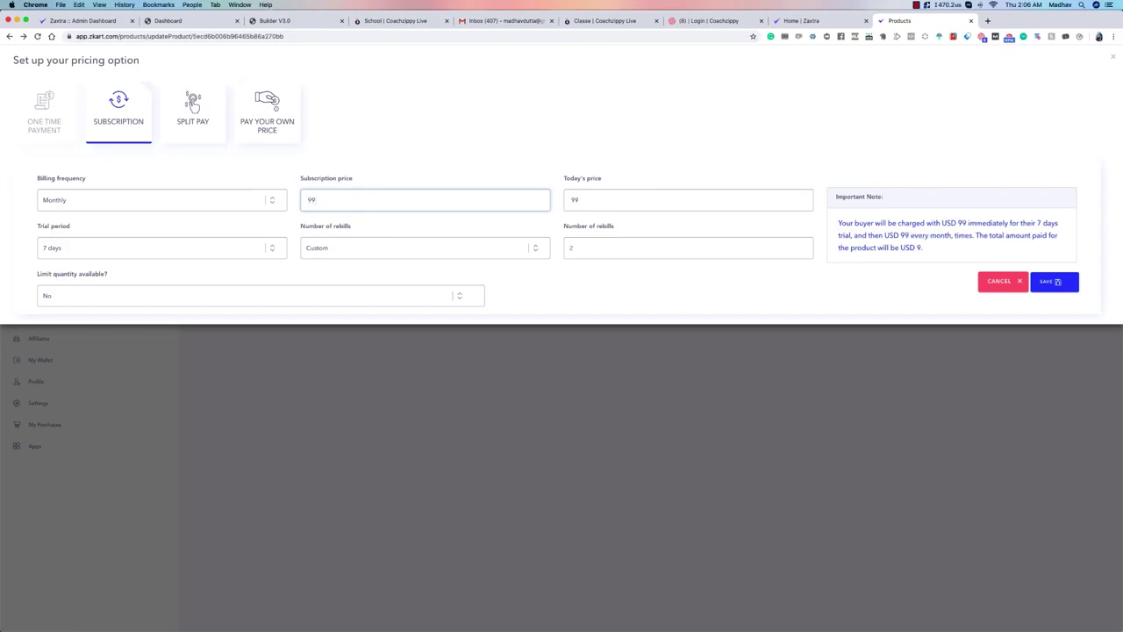
{"action": "left_click", "coordinate": [457, 250]}
{"action": "left_click", "coordinate": [637, 247]}
{"action": "left_click", "coordinate": [637, 247]}
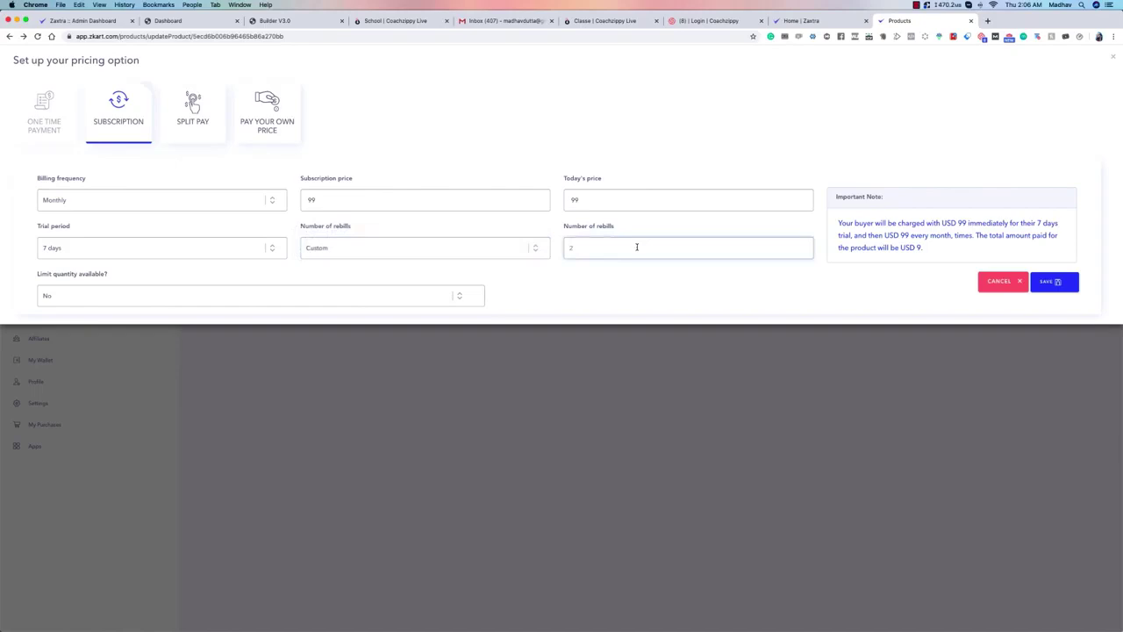
{"action": "type", "text": "12"}
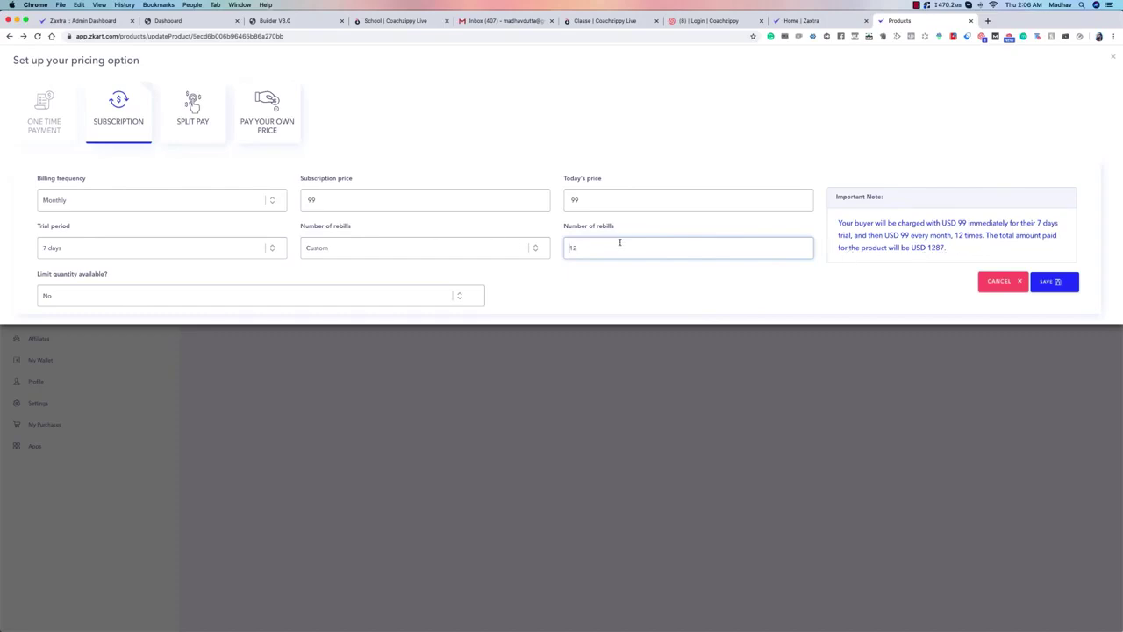
Try 60 as the custom number of rebills and clear it.
{"action": "left_click_drag", "start_coordinate": [603, 247], "coordinate": [559, 249]}
{"action": "type", "text": "60"}
{"action": "key", "text": "BackSpace"}
{"action": "key", "text": "BackSpace"}
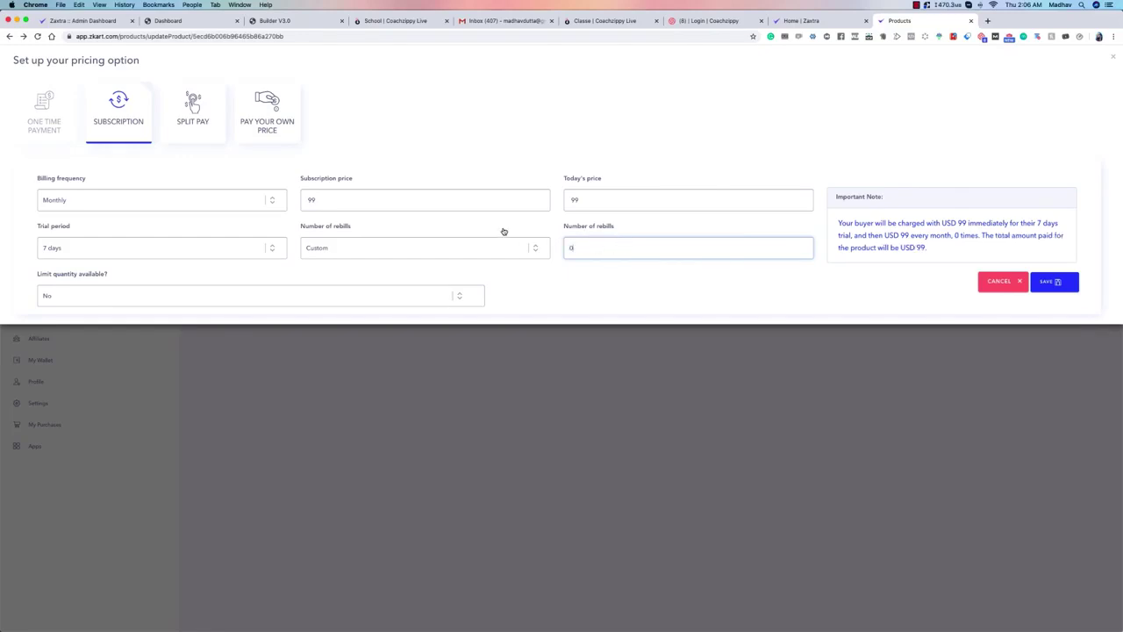
Set the number of rebills to Indefinite, the subscription price to 9 and today's price to 1.
{"action": "left_click", "coordinate": [481, 249]}
{"action": "left_click", "coordinate": [479, 243]}
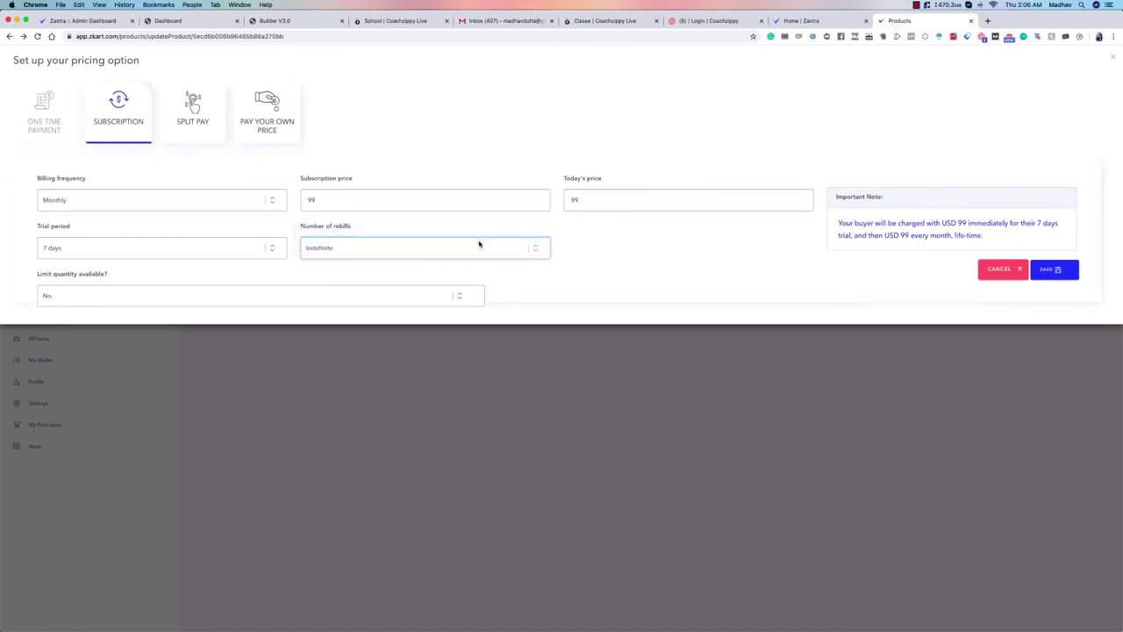
{"action": "double_click", "coordinate": [383, 204]}
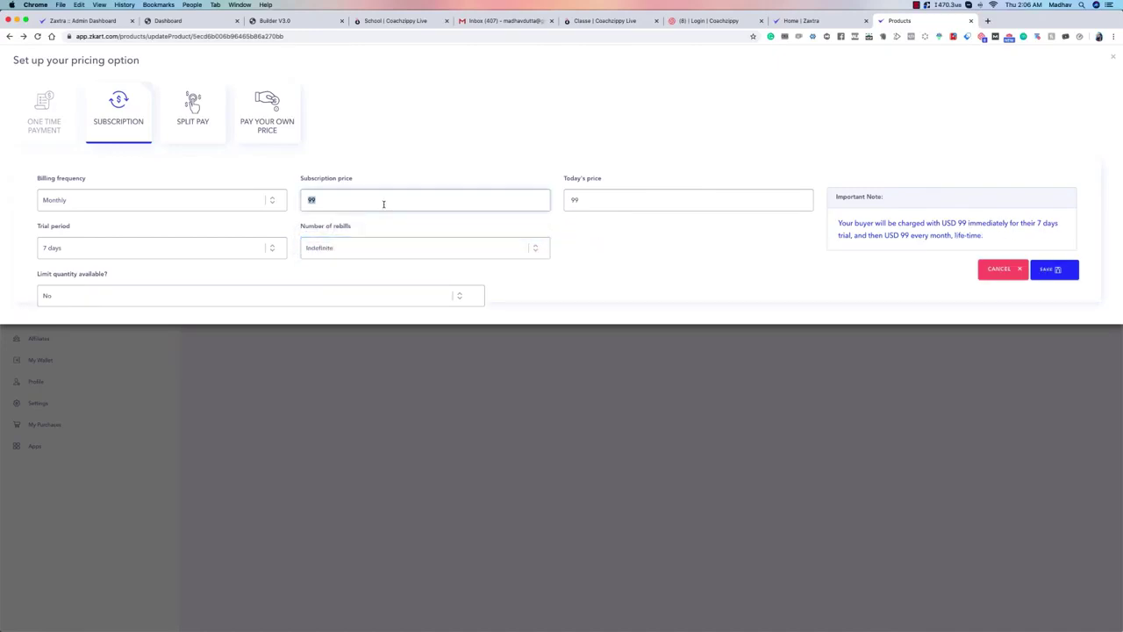
{"action": "type", "text": "9"}
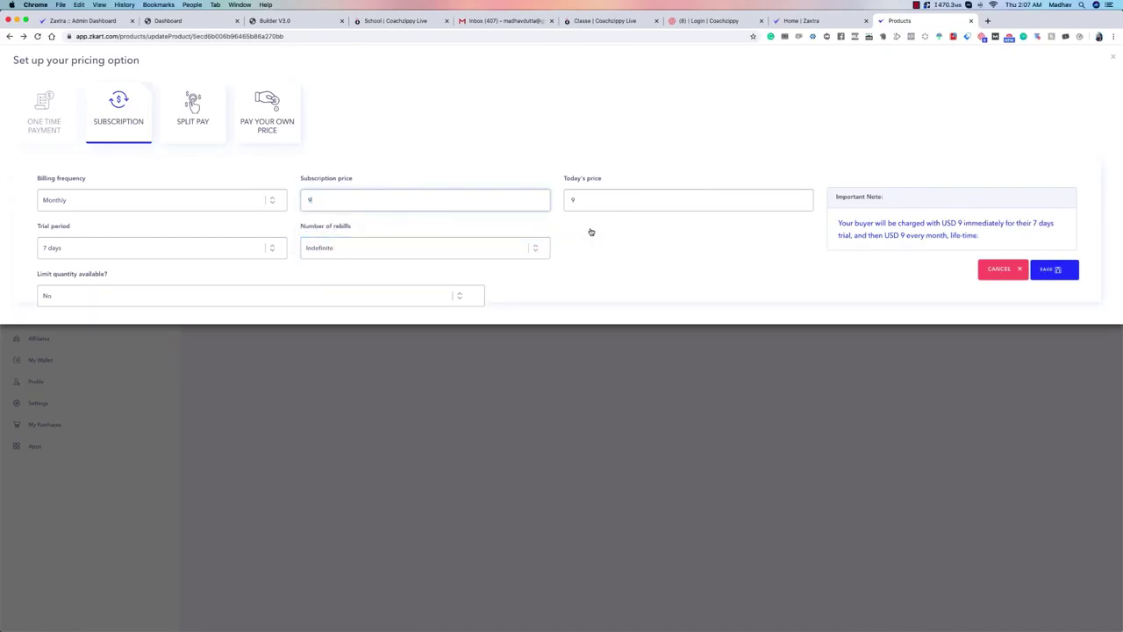
{"action": "left_click", "coordinate": [596, 198]}
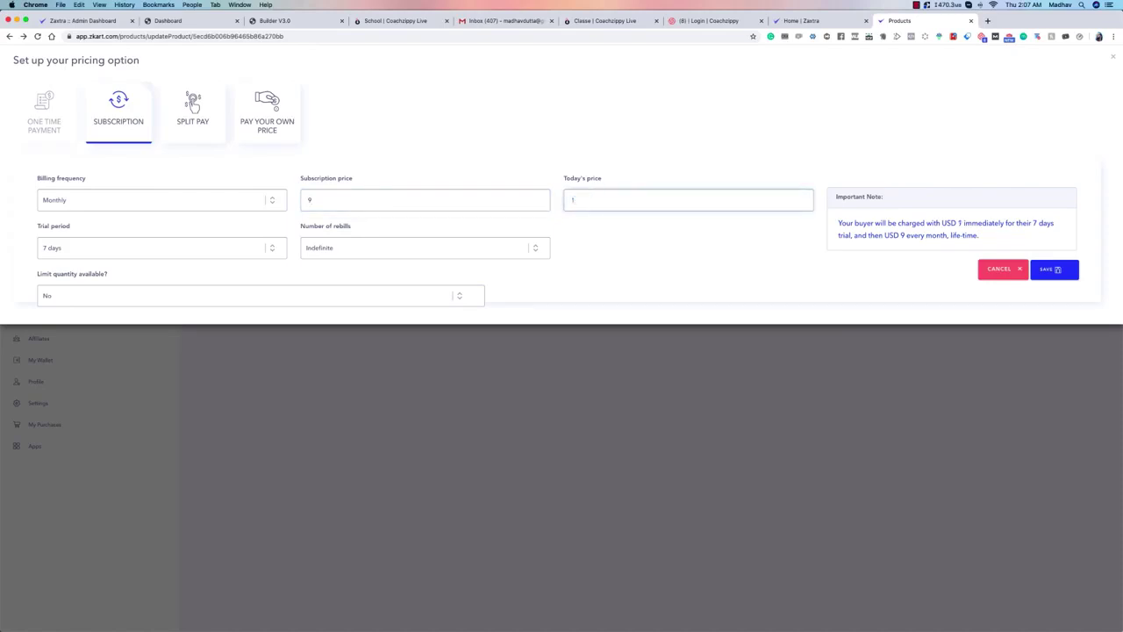
Keep the quantity limit at No, set today's price to 0, and save the subscription option.
{"action": "left_click", "coordinate": [83, 289]}
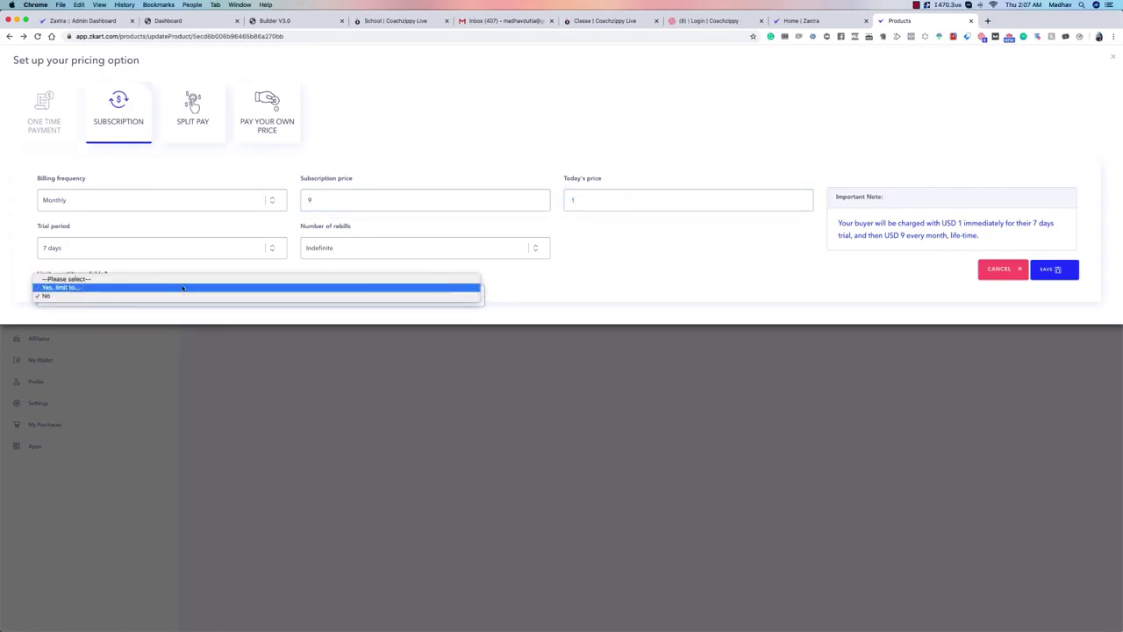
{"action": "left_click", "coordinate": [597, 285]}
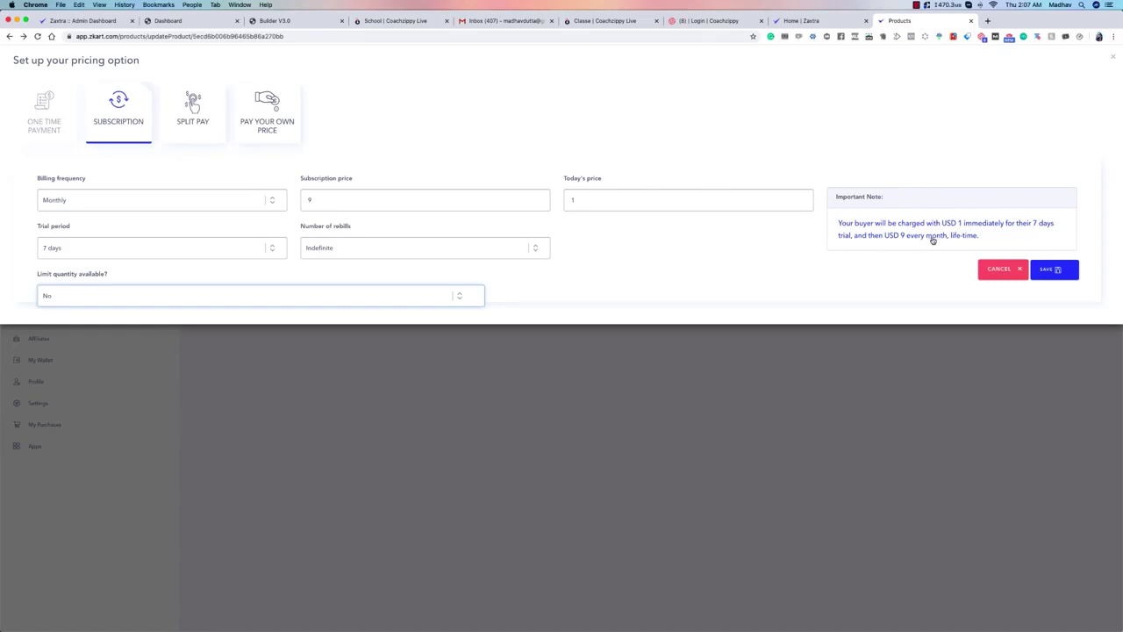
{"action": "double_click", "coordinate": [650, 207]}
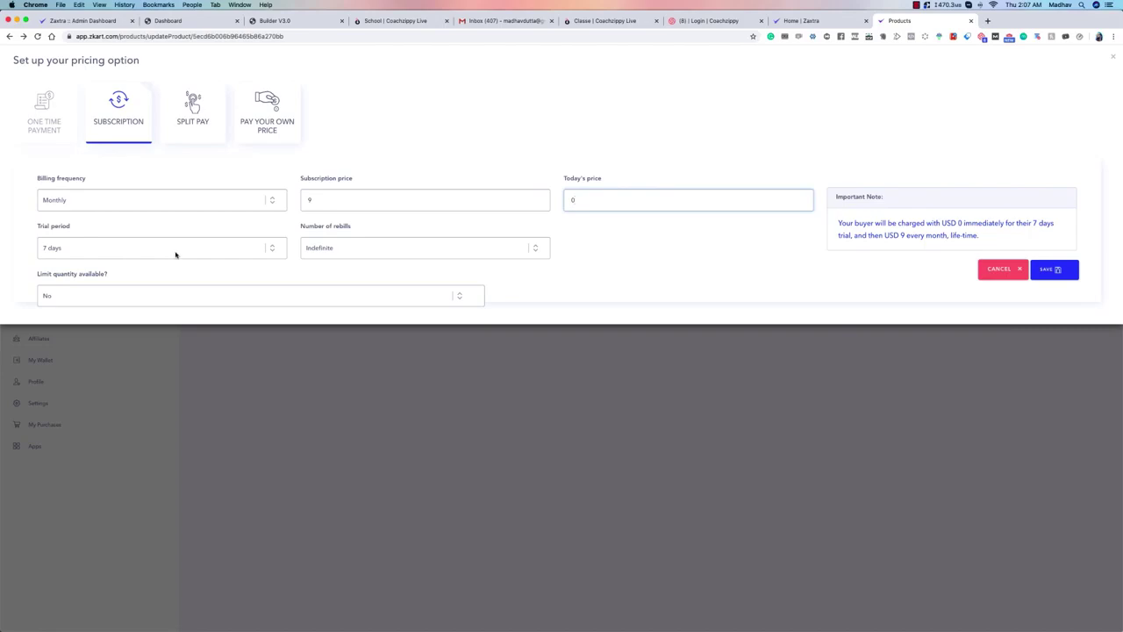
{"action": "left_click", "coordinate": [1054, 269]}
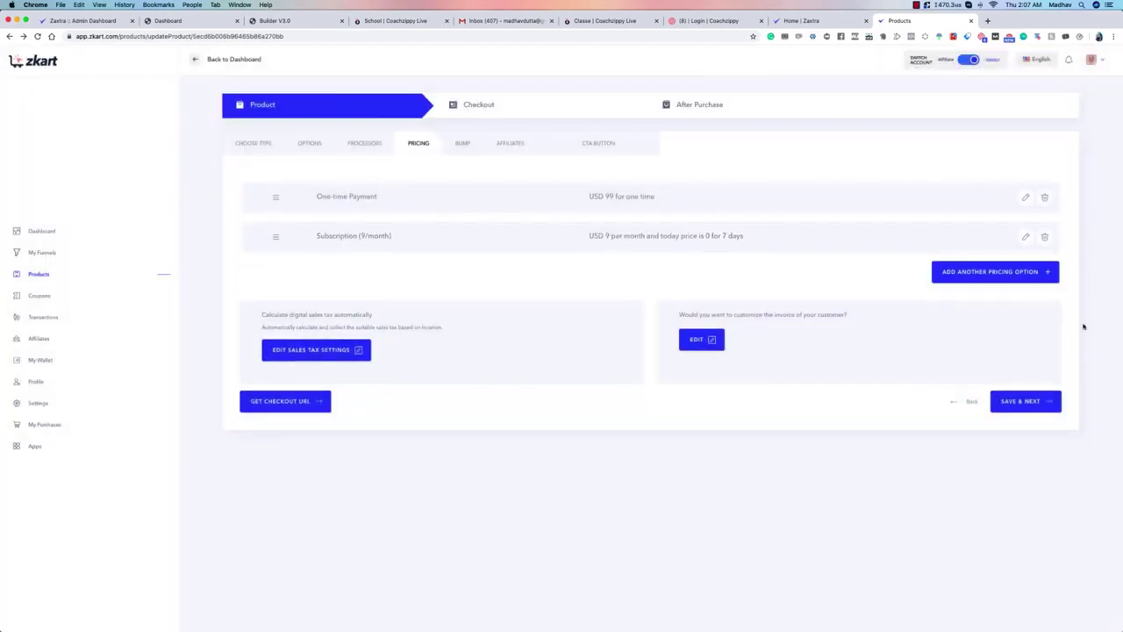
Add another pricing option as Split Pay with a price of 35 and 3 payments including today.
{"action": "left_click", "coordinate": [980, 273]}
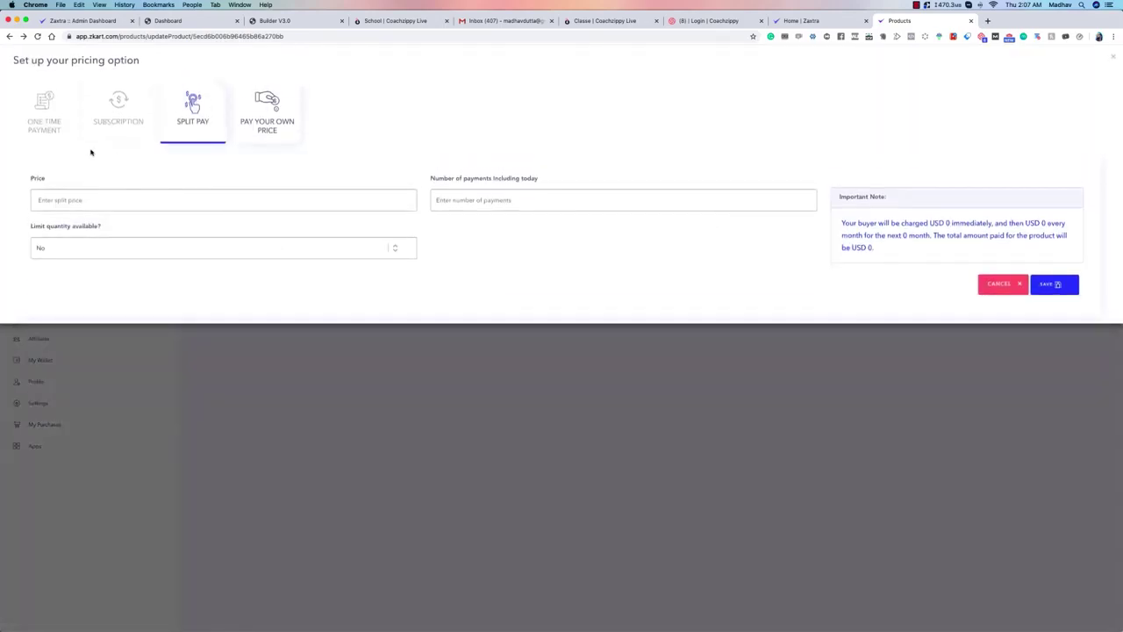
{"action": "left_click", "coordinate": [138, 197]}
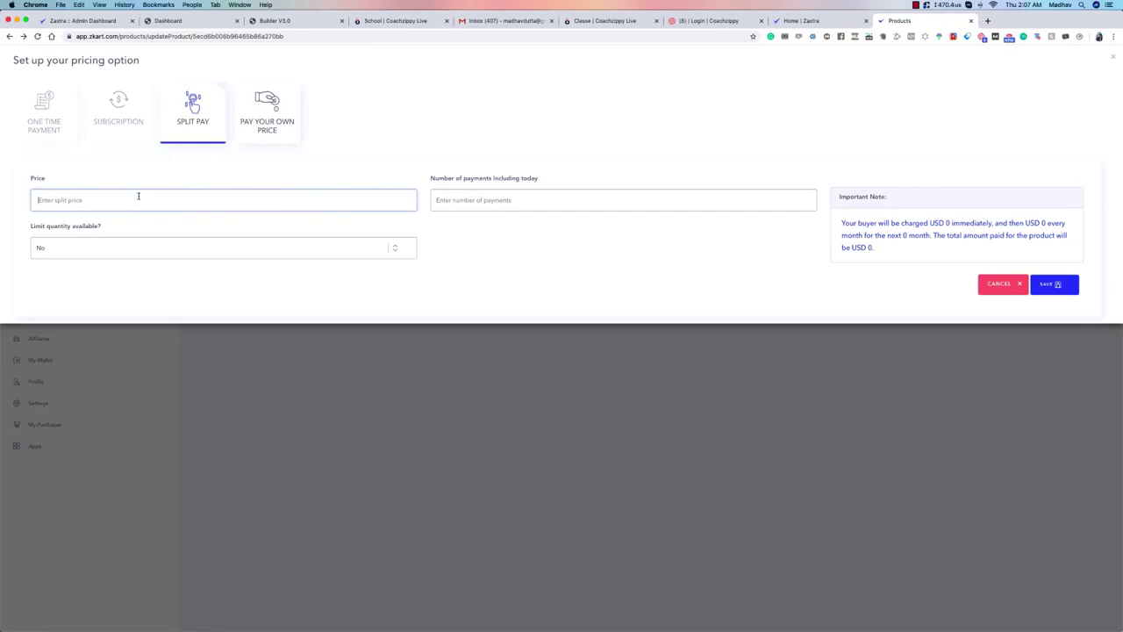
{"action": "type", "text": "30"}
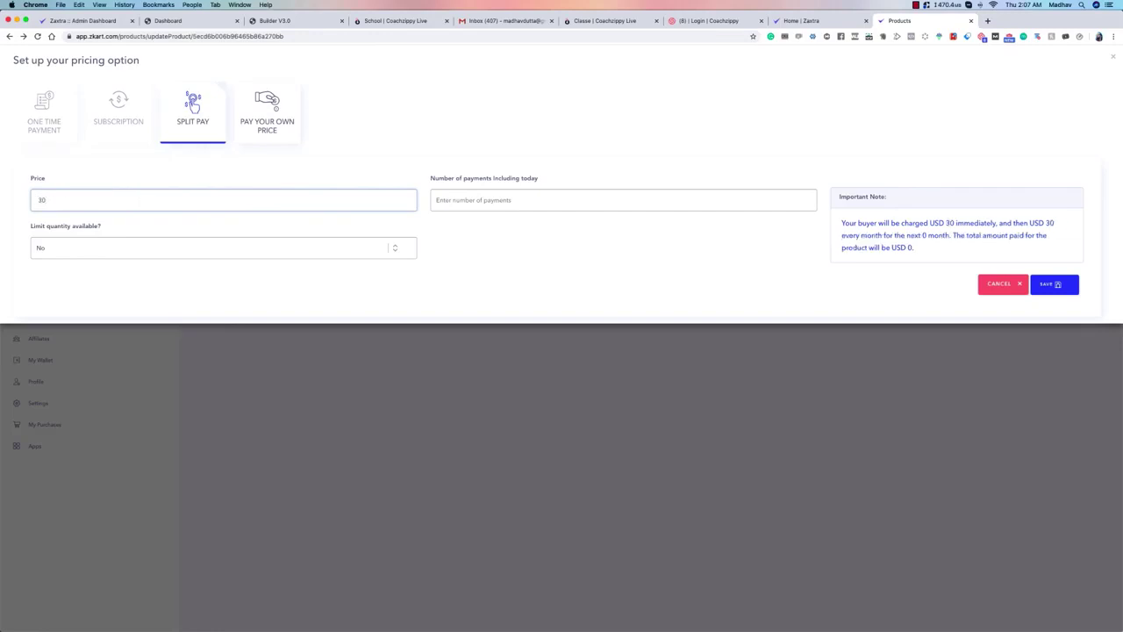
{"action": "key", "text": "BackSpace"}
{"action": "type", "text": "5"}
{"action": "left_click", "coordinate": [466, 202]}
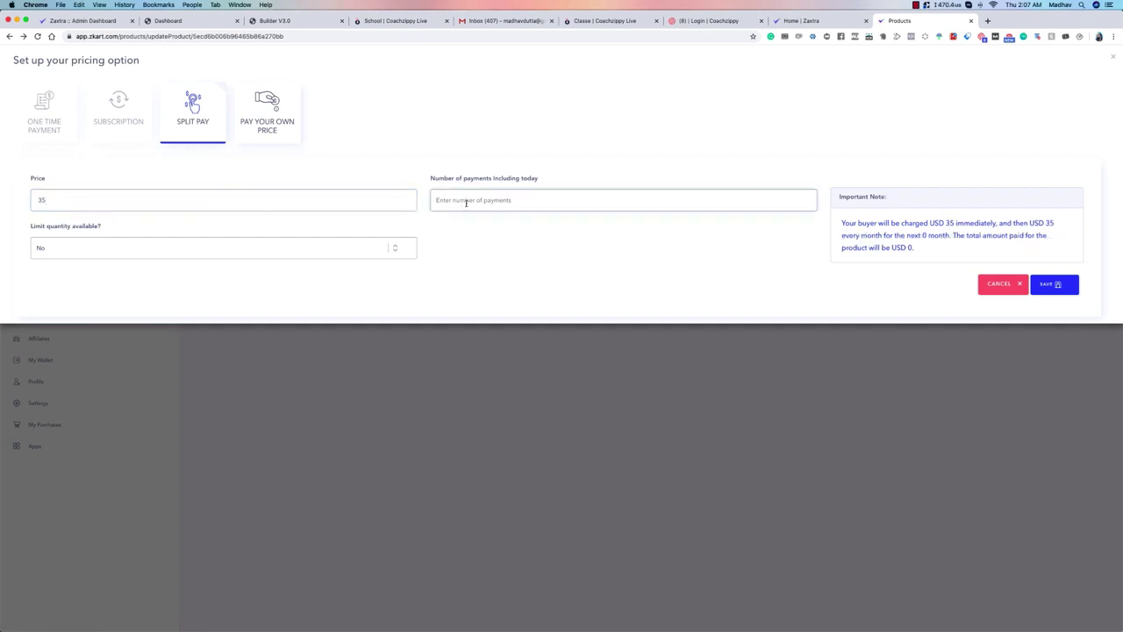
{"action": "type", "text": "3"}
Set the split price to 40, re-enter 3 payments, and save the split payment option.
{"action": "double_click", "coordinate": [75, 202]}
{"action": "type", "text": "40"}
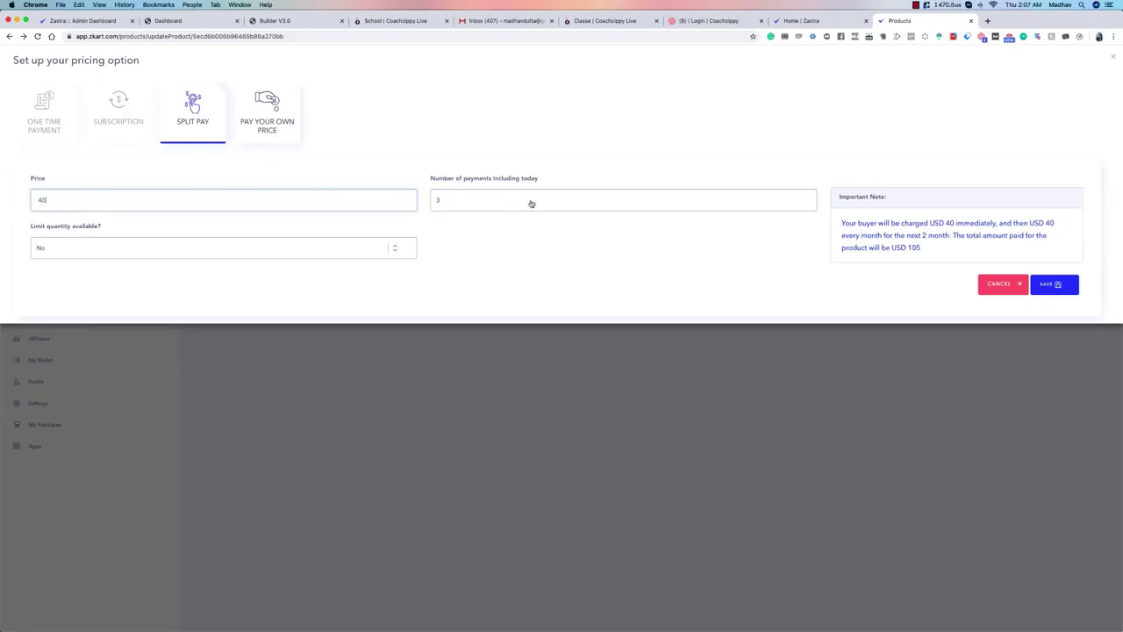
{"action": "left_click", "coordinate": [805, 262]}
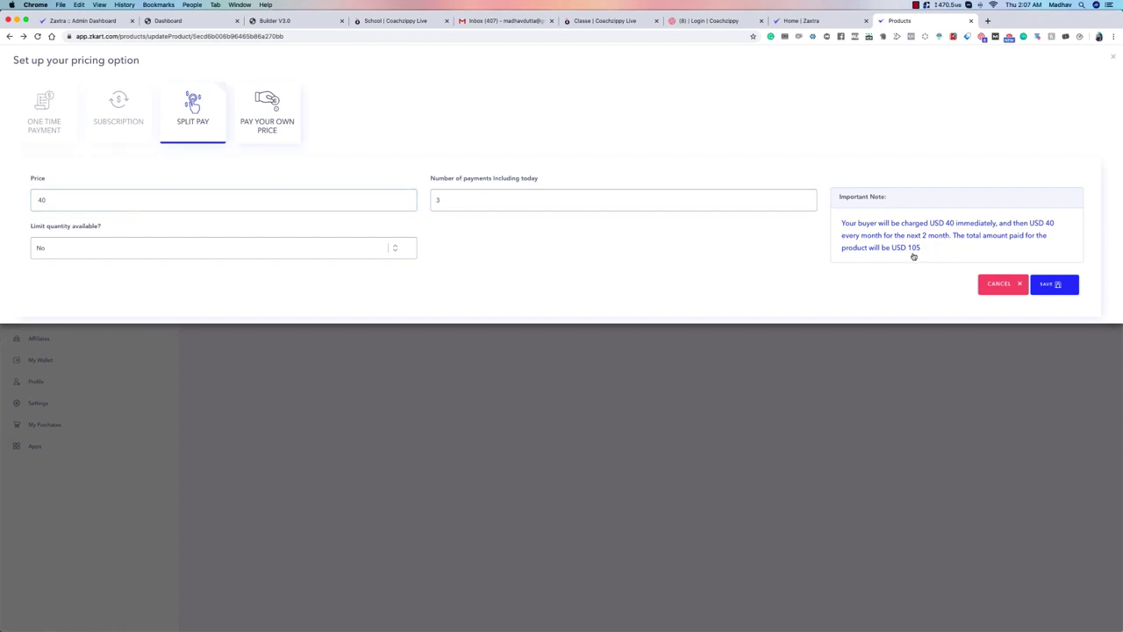
{"action": "left_click", "coordinate": [559, 203]}
{"action": "key", "text": "BackSpace"}
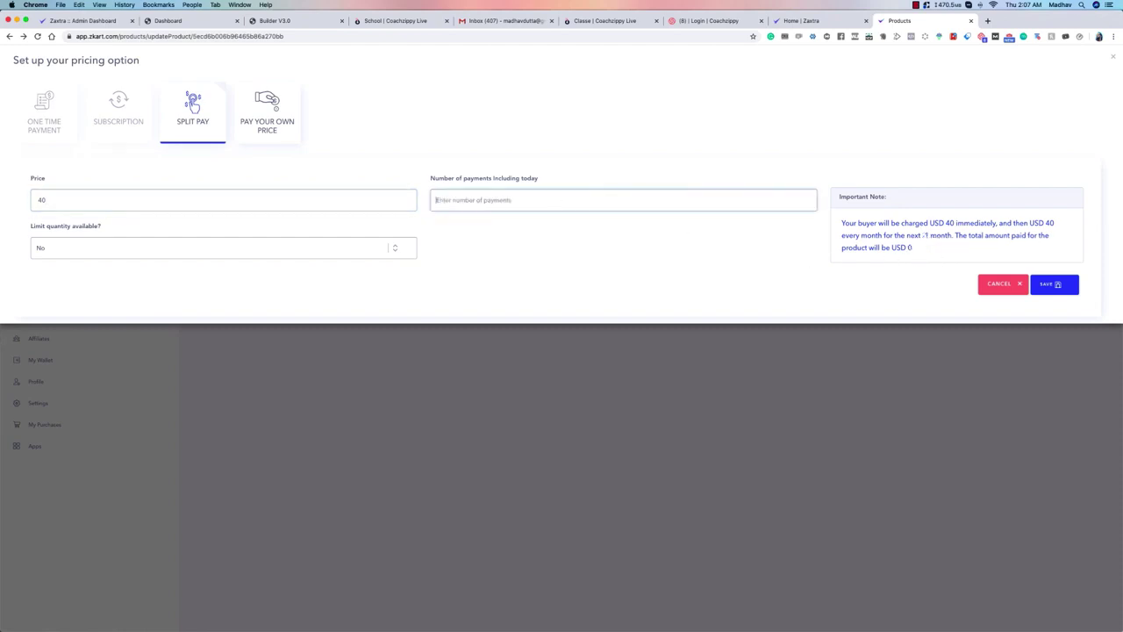
{"action": "type", "text": "3"}
{"action": "left_click", "coordinate": [932, 283]}
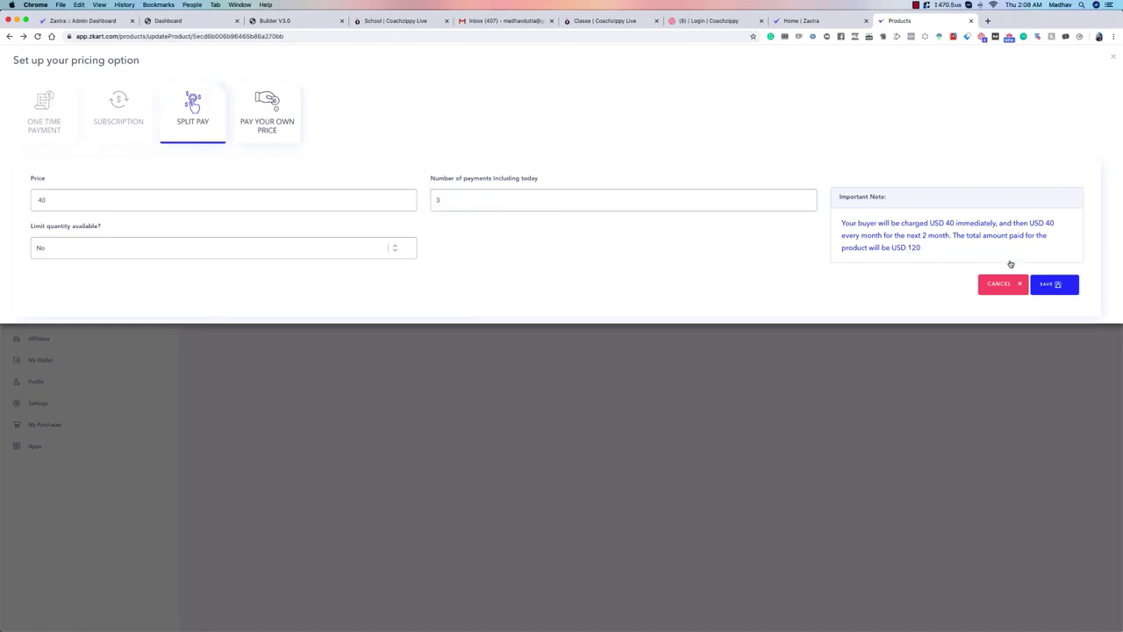
{"action": "left_click", "coordinate": [1058, 285]}
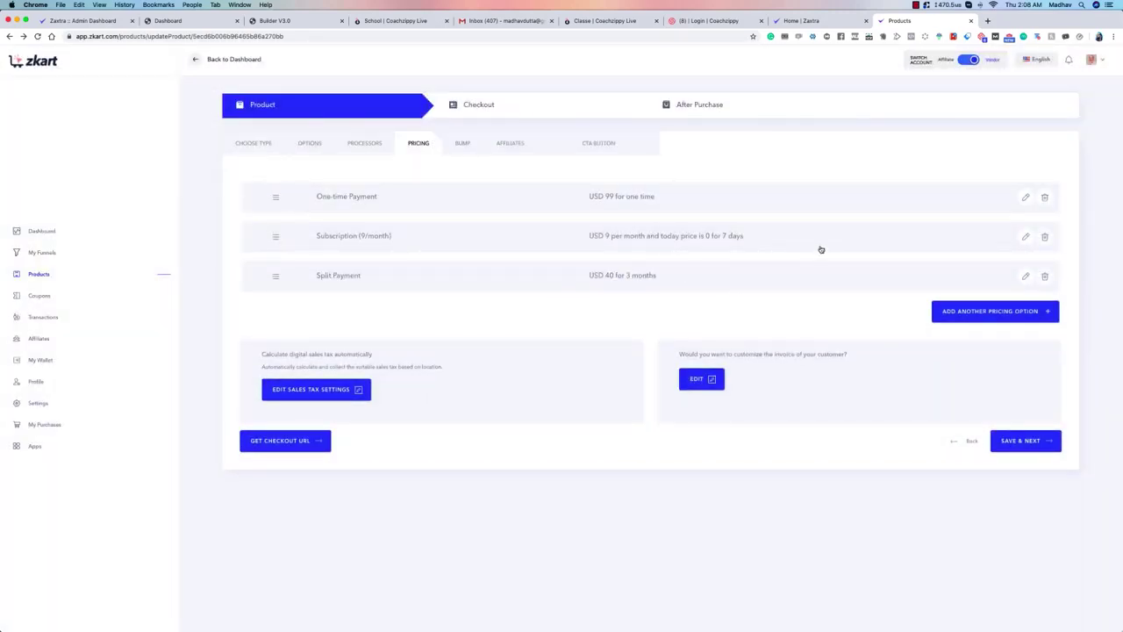
In the sales tax settings, replace the SGST and CGST entries with a VAT tax of 8 percent.
{"action": "left_click", "coordinate": [317, 391]}
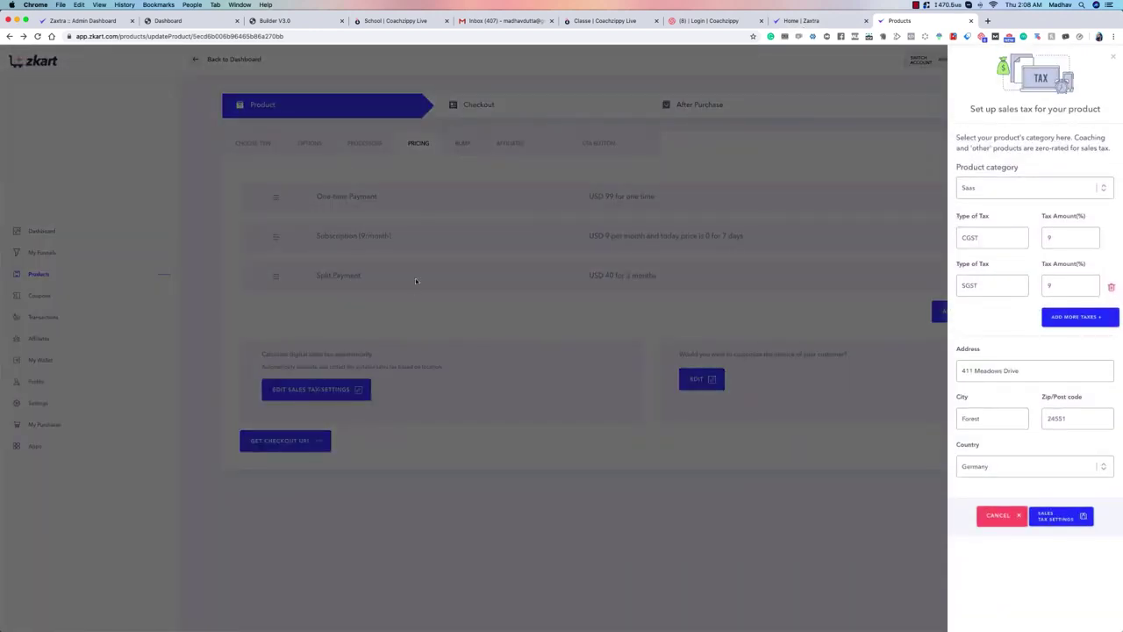
{"action": "left_click", "coordinate": [1111, 288]}
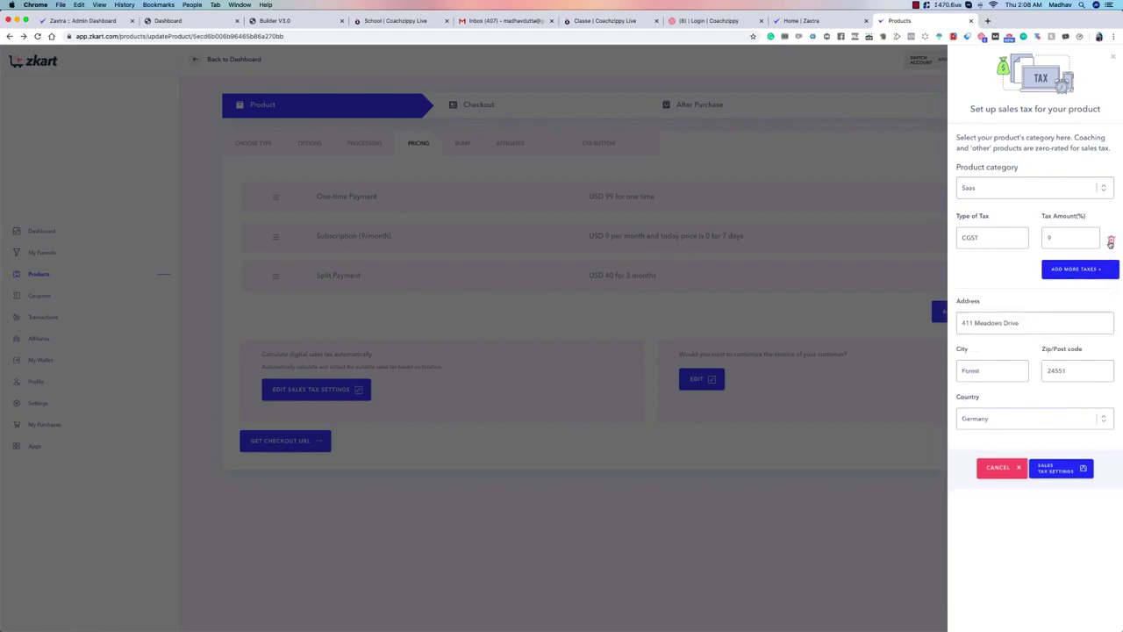
{"action": "left_click", "coordinate": [1111, 243]}
{"action": "left_click", "coordinate": [984, 235]}
{"action": "type", "text": "VAT"}
{"action": "left_click", "coordinate": [1065, 238]}
{"action": "type", "text": "8"}
Keep Saas as the product category and save the sales tax settings.
{"action": "left_click", "coordinate": [990, 183]}
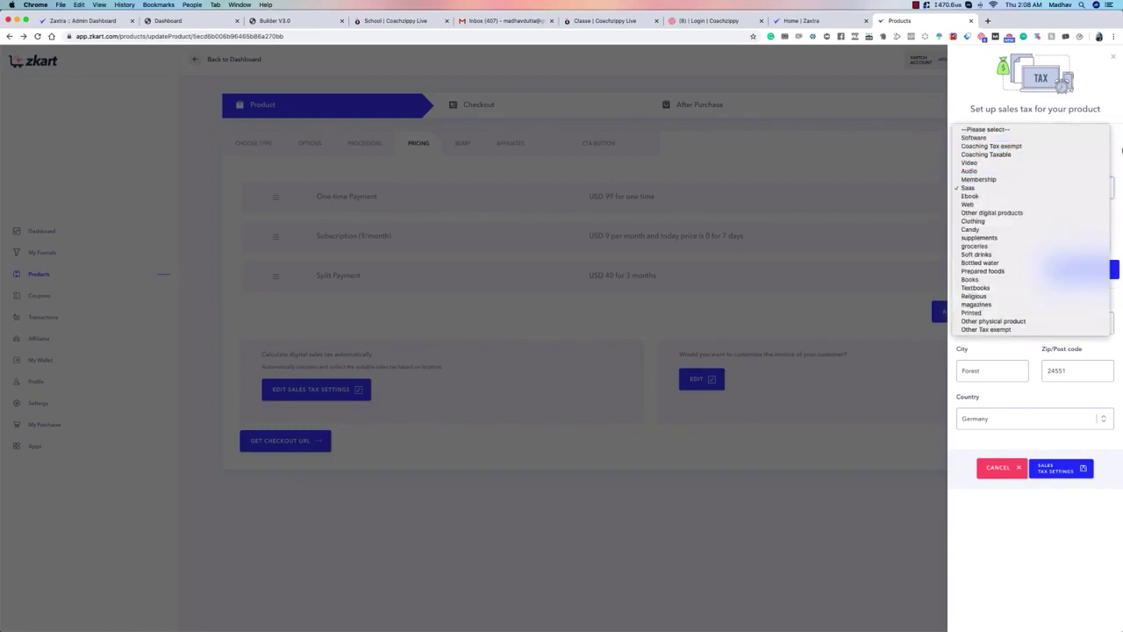
{"action": "left_click", "coordinate": [1000, 187]}
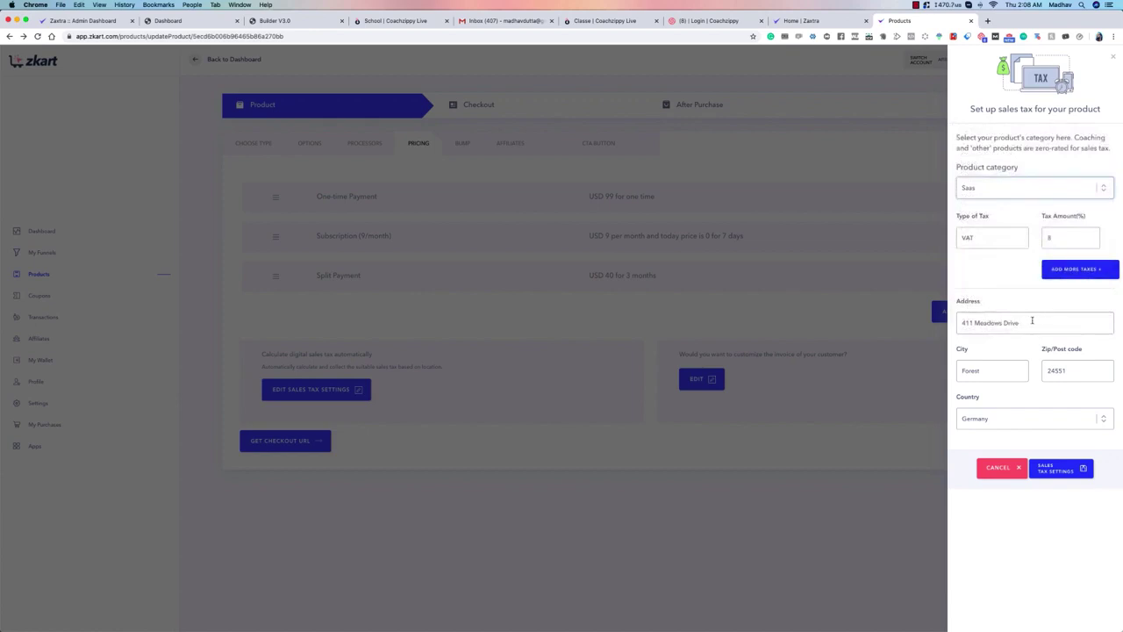
{"action": "left_click", "coordinate": [1062, 470]}
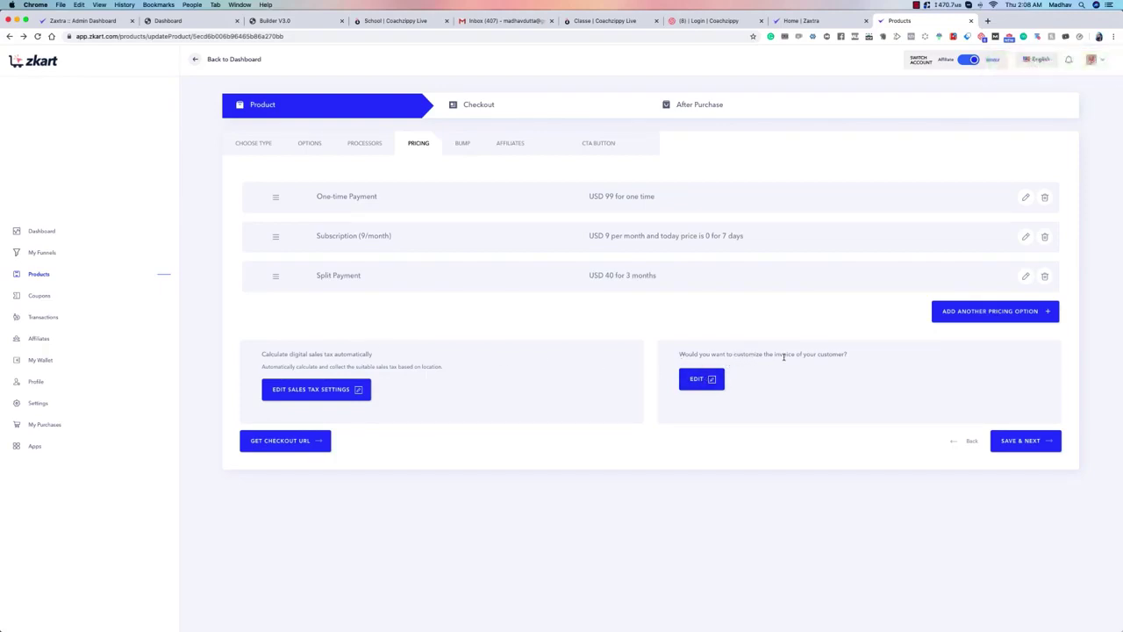
Open the customer invoice customization and insert a comma after "Hey" in the invoice message.
{"action": "left_click", "coordinate": [705, 378]}
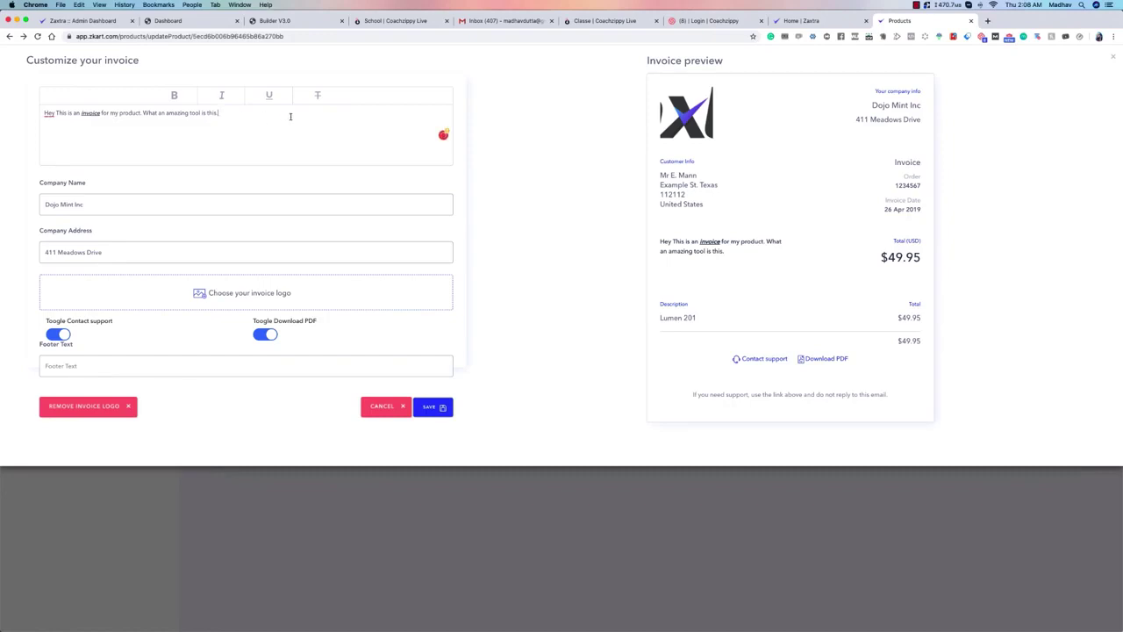
{"action": "left_click", "coordinate": [56, 112]}
{"action": "type", "text": ","}
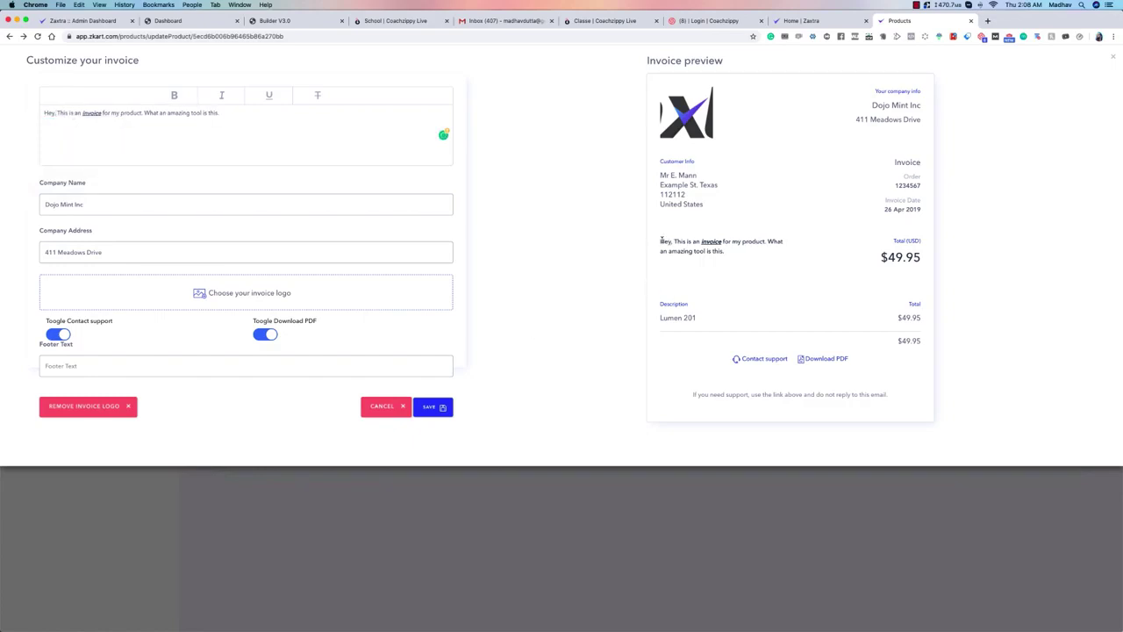
Try adding filler text to the end of the invoice message to test the preview, and delete it.
{"action": "left_click_drag", "start_coordinate": [660, 239], "coordinate": [729, 254]}
{"action": "left_click", "coordinate": [735, 254]}
{"action": "type", "text": "dfgdgd gd gdf dgdfgdgdfgdgdfgd"}
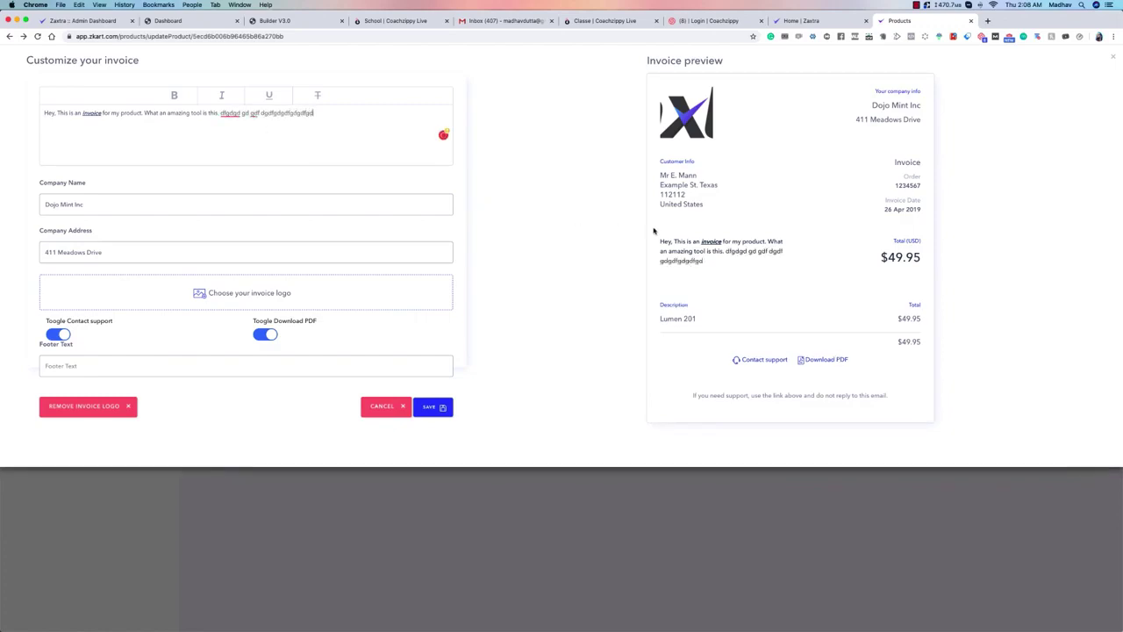
{"action": "type", "text": "gdfgdgdfgdgdfgdgdfg"}
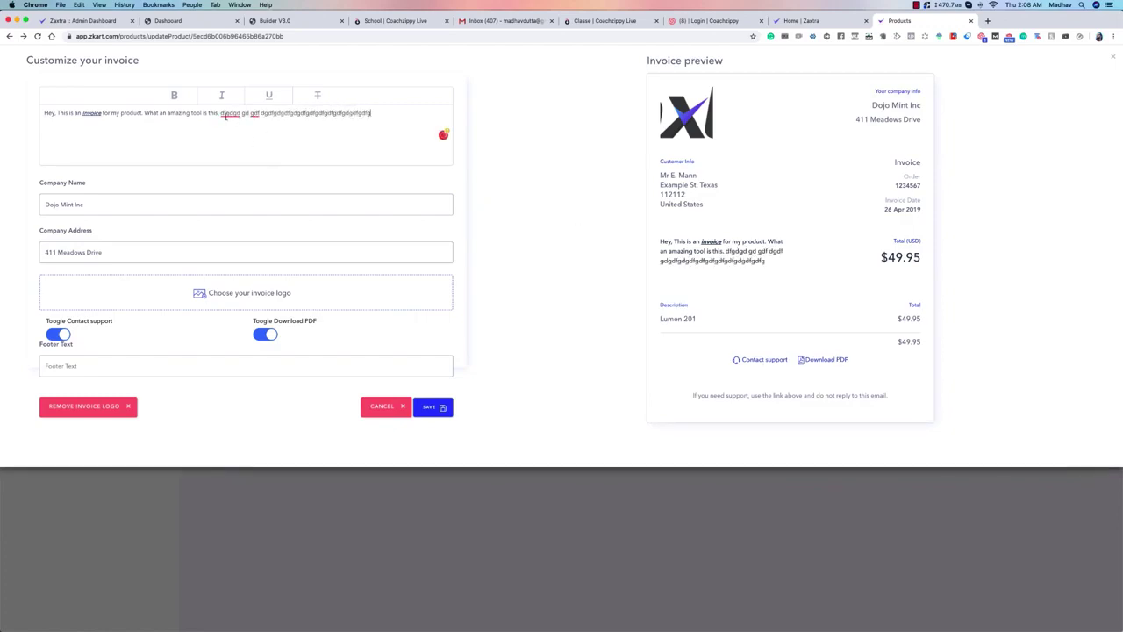
{"action": "left_click_drag", "start_coordinate": [221, 114], "coordinate": [372, 114]}
{"action": "key", "text": "BackSpace"}
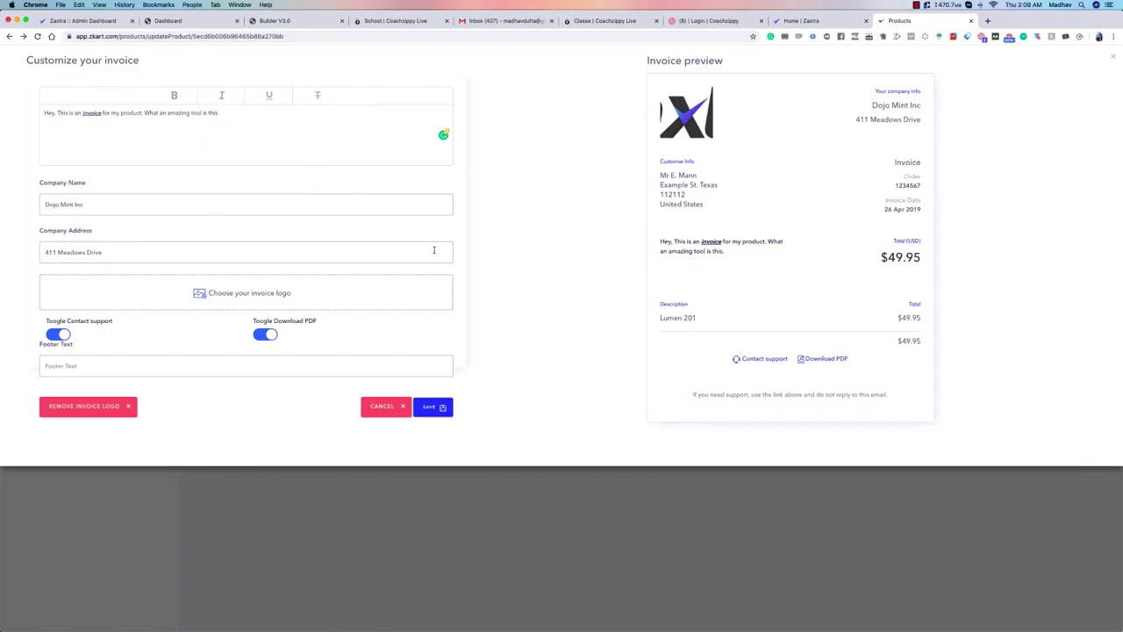
Try out placeholder text in the invoice's footer text field and clear it again.
{"action": "left_click", "coordinate": [78, 362]}
{"action": "type", "text": "fdgdg"}
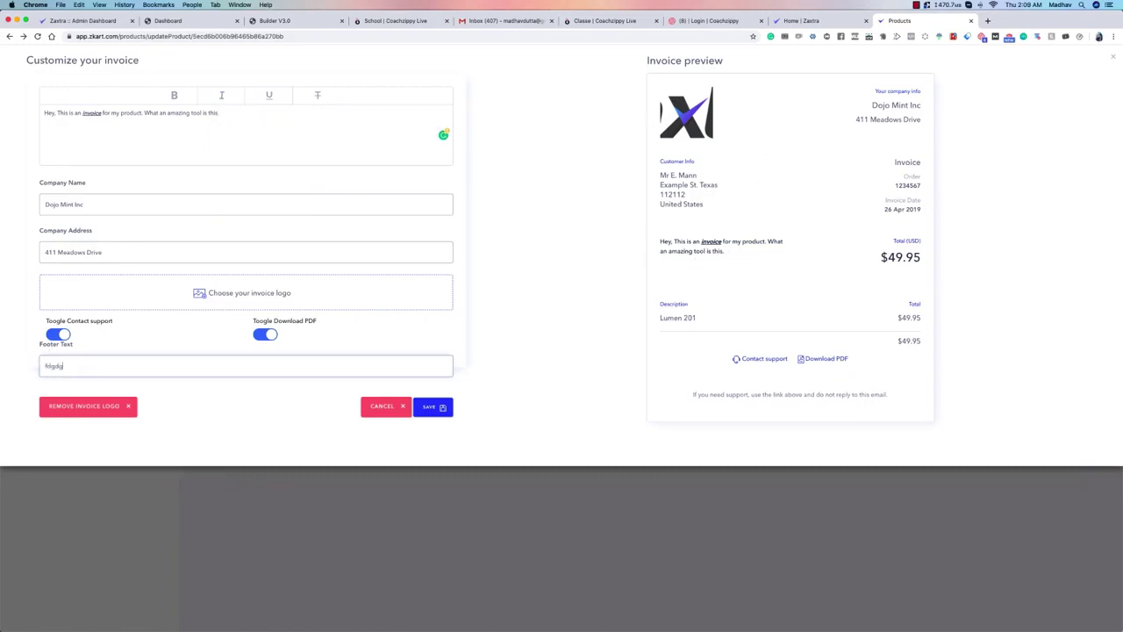
{"action": "type", "text": "dfgdfgd"}
{"action": "key", "text": "super+a"}
{"action": "key", "text": "BackSpace"}
Try appending "sdfsdfs" to the invoice's company name and remove the addition.
{"action": "left_click", "coordinate": [109, 205]}
{"action": "type", "text": "sdfsdfs"}
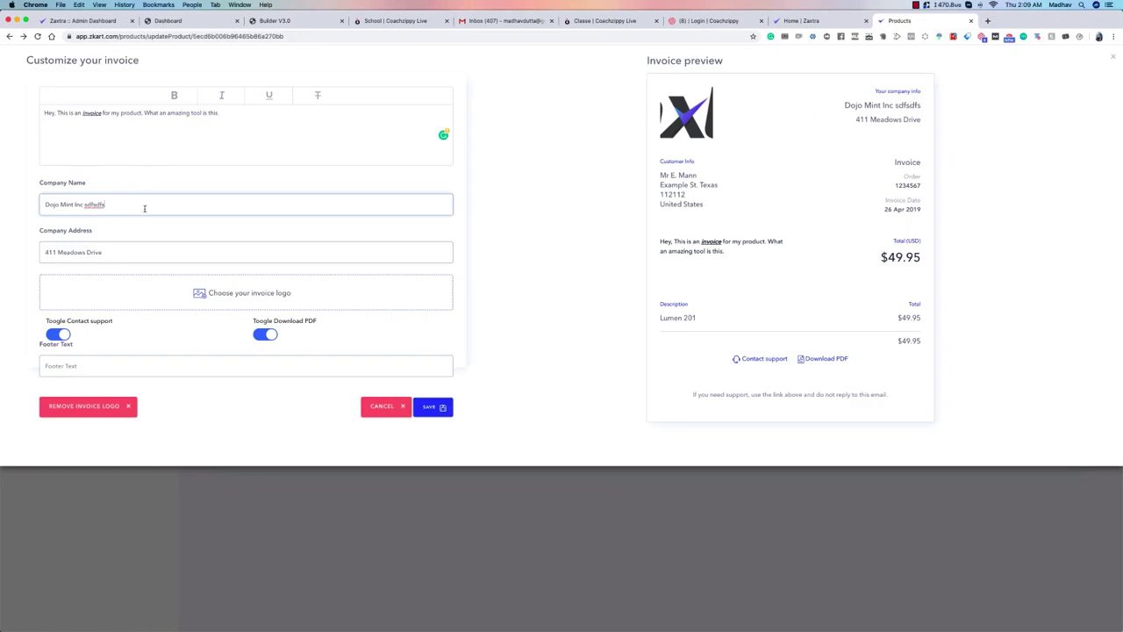
{"action": "left_click_drag", "start_coordinate": [145, 208], "coordinate": [84, 207]}
{"action": "key", "text": "BackSpace"}
Upload Coachzippy-Logo.png from the Desktop as the invoice logo, cropped to the first letter "o" with its red arrow.
{"action": "left_click", "coordinate": [199, 295]}
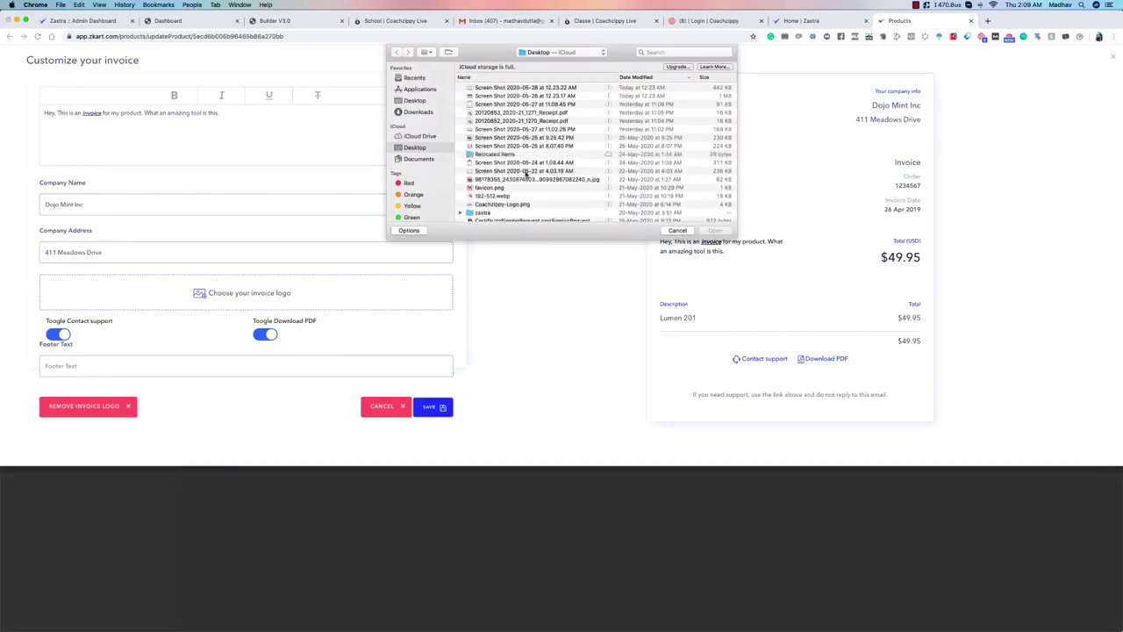
{"action": "scroll", "coordinate": [527, 174], "scroll_direction": "down", "scroll_amount": 5}
{"action": "left_click", "coordinate": [592, 124]}
{"action": "key", "text": "space"}
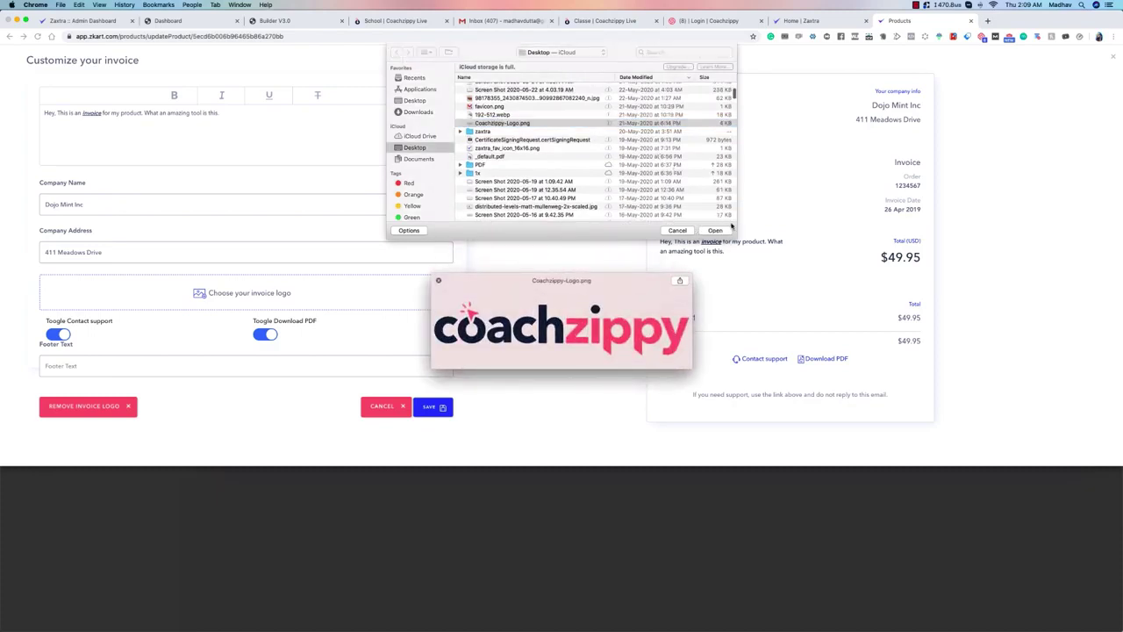
{"action": "left_click", "coordinate": [721, 230]}
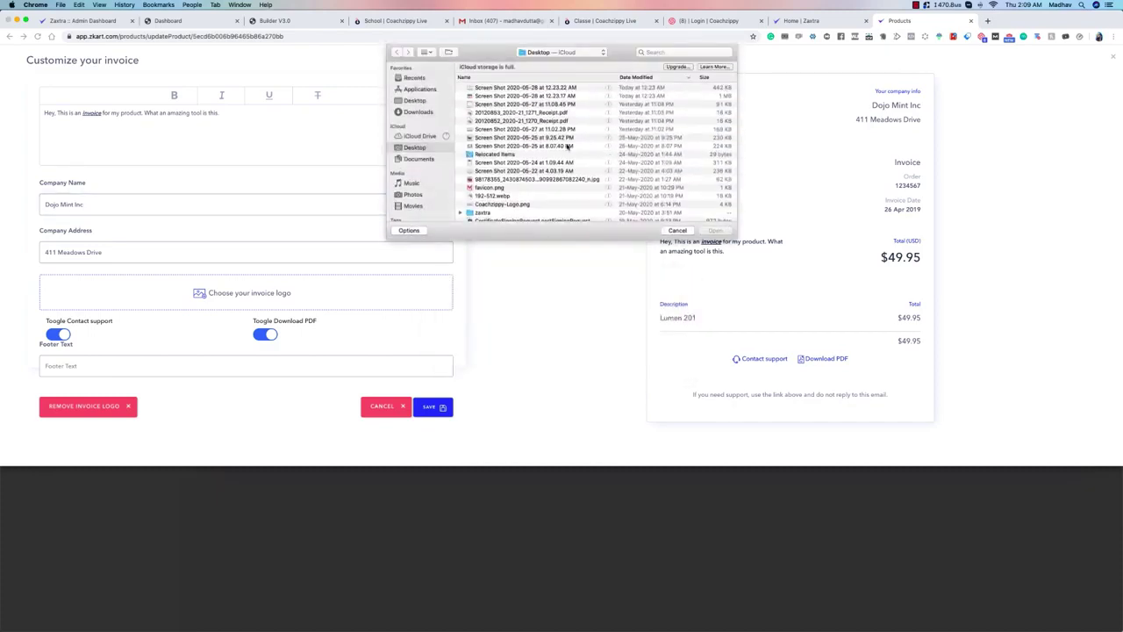
{"action": "double_click", "coordinate": [514, 205]}
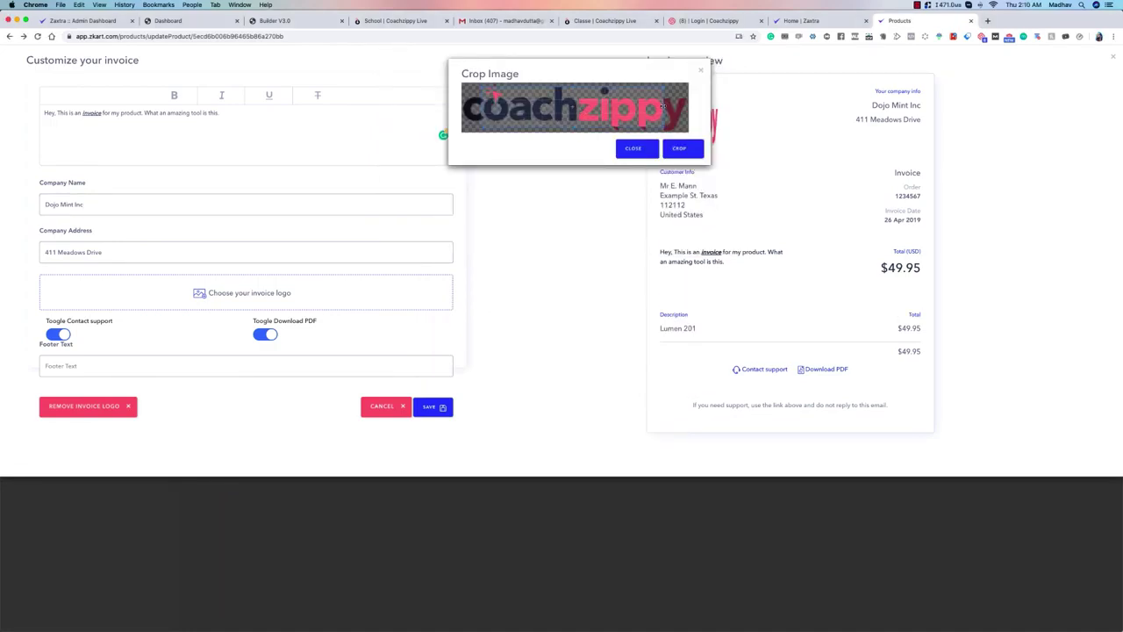
{"action": "left_click_drag", "start_coordinate": [664, 106], "coordinate": [512, 138]}
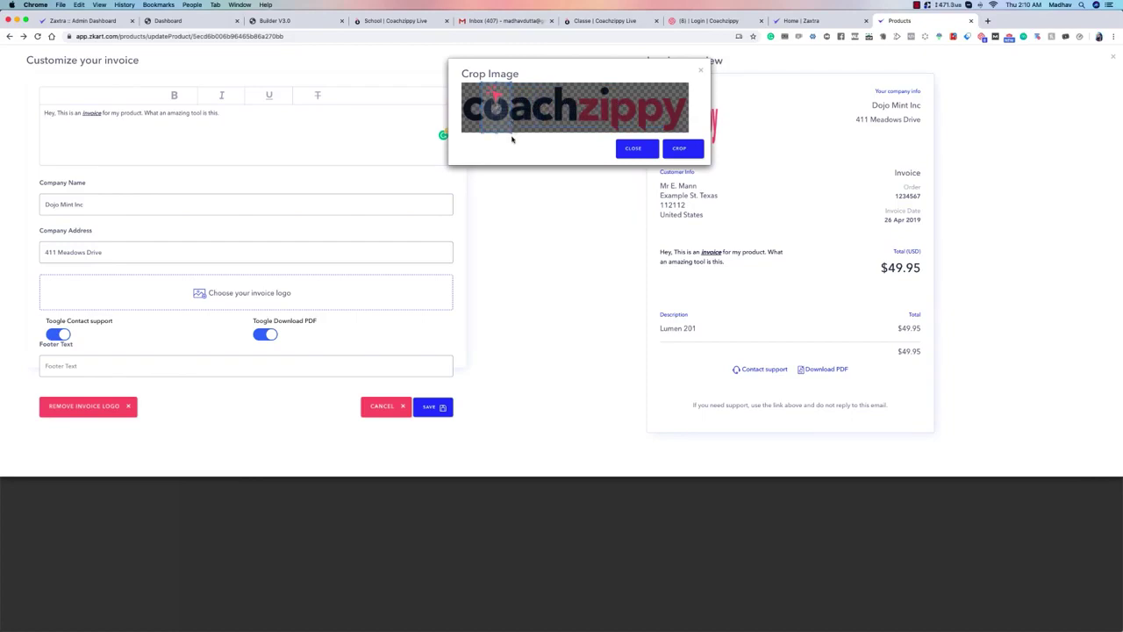
{"action": "left_click", "coordinate": [679, 149]}
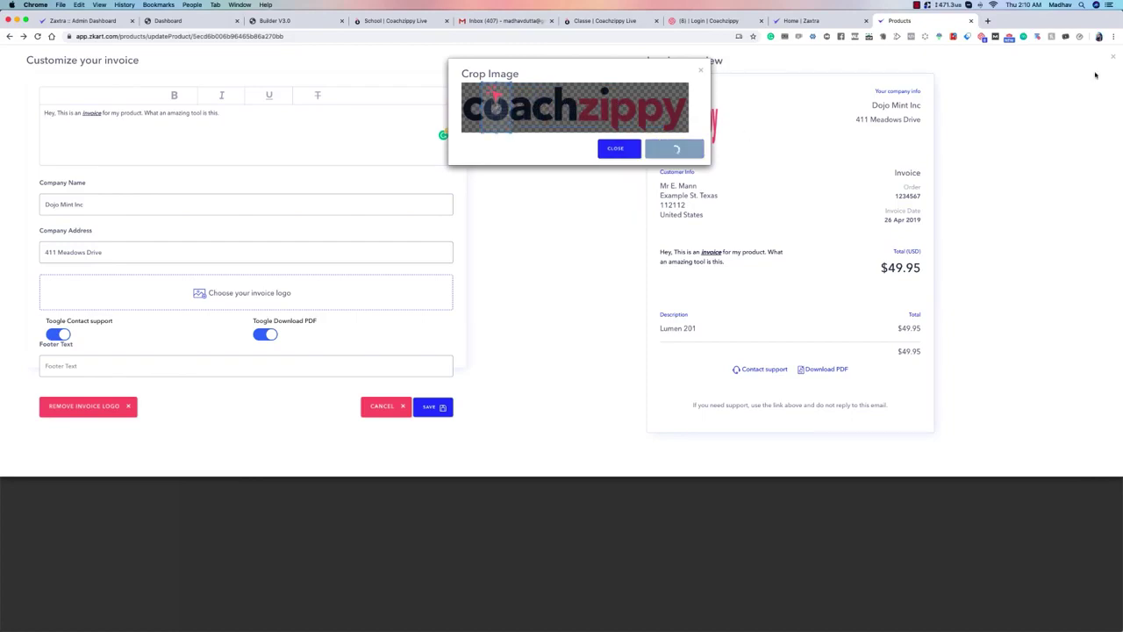
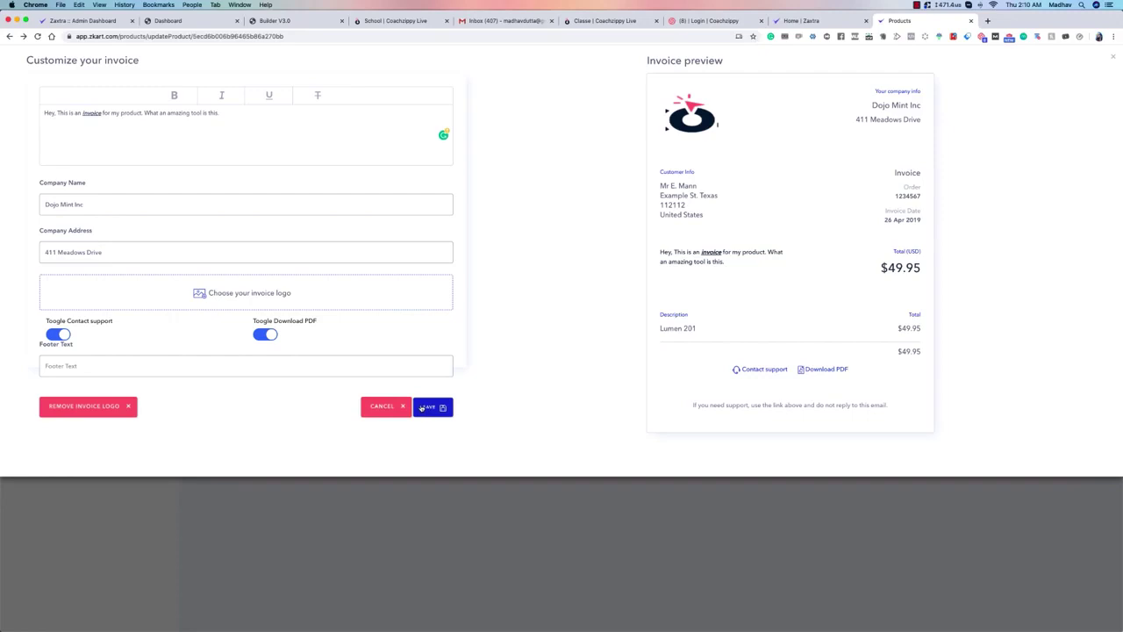
Save the customized invoice and the pricing settings, continuing to the bump offer setup.
{"action": "left_click", "coordinate": [429, 408]}
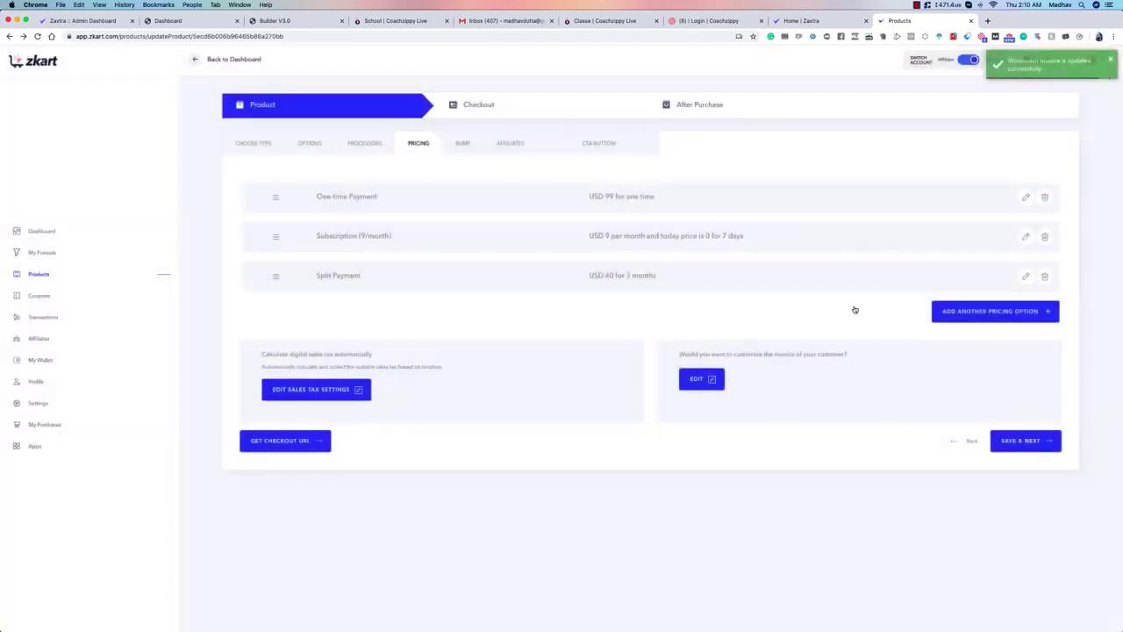
{"action": "left_click", "coordinate": [1024, 444]}
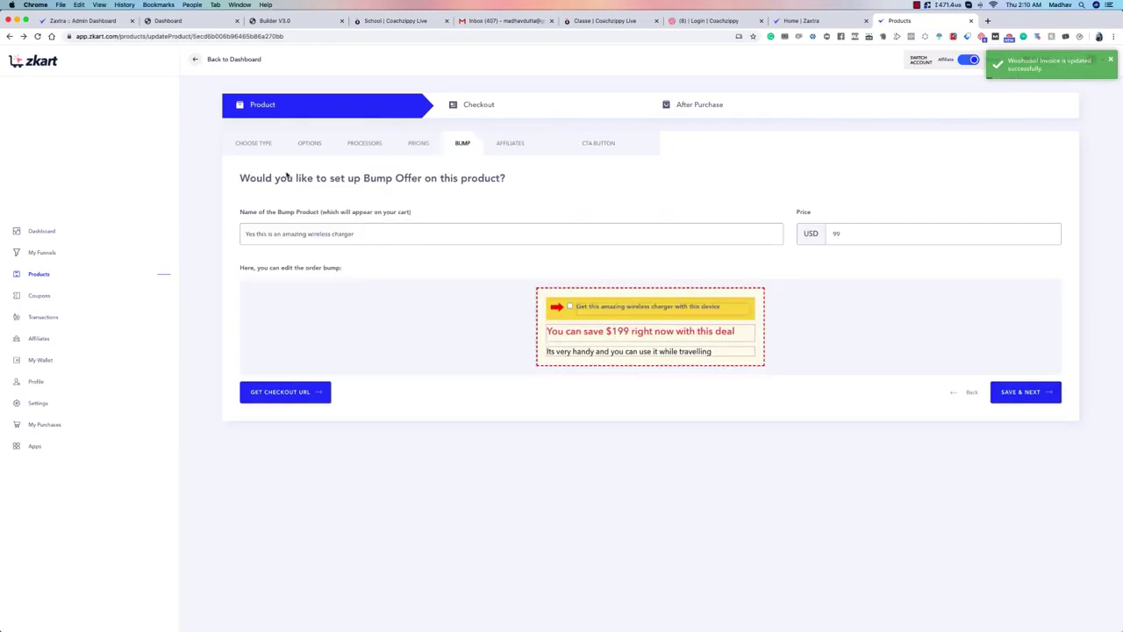
Examine the bump offer page, including the editable headline, savings line and description of the order bump.
{"action": "left_click_drag", "start_coordinate": [355, 179], "coordinate": [449, 179]}
{"action": "left_click", "coordinate": [426, 172]}
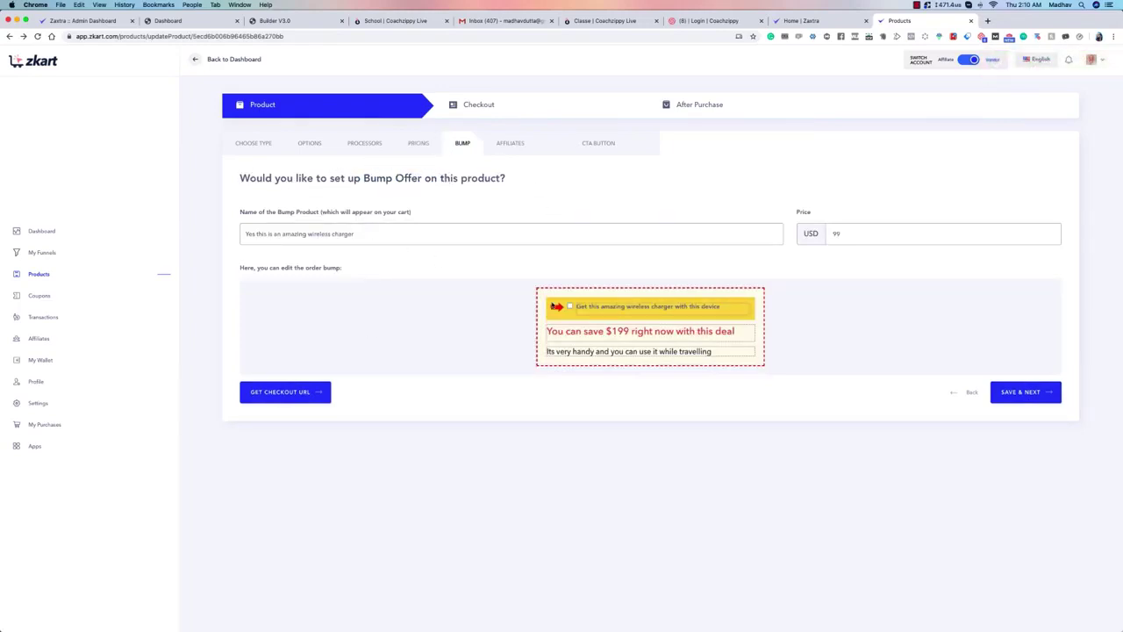
{"action": "left_click", "coordinate": [613, 309]}
{"action": "left_click_drag", "start_coordinate": [683, 309], "coordinate": [722, 309]}
{"action": "left_click", "coordinate": [722, 310]}
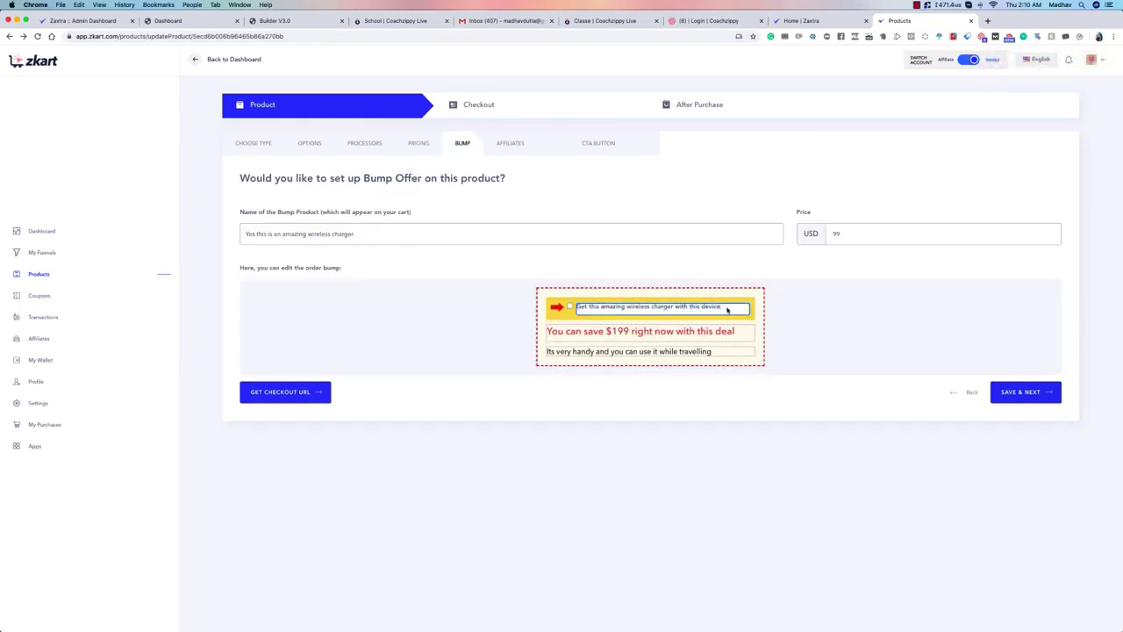
{"action": "left_click", "coordinate": [667, 332]}
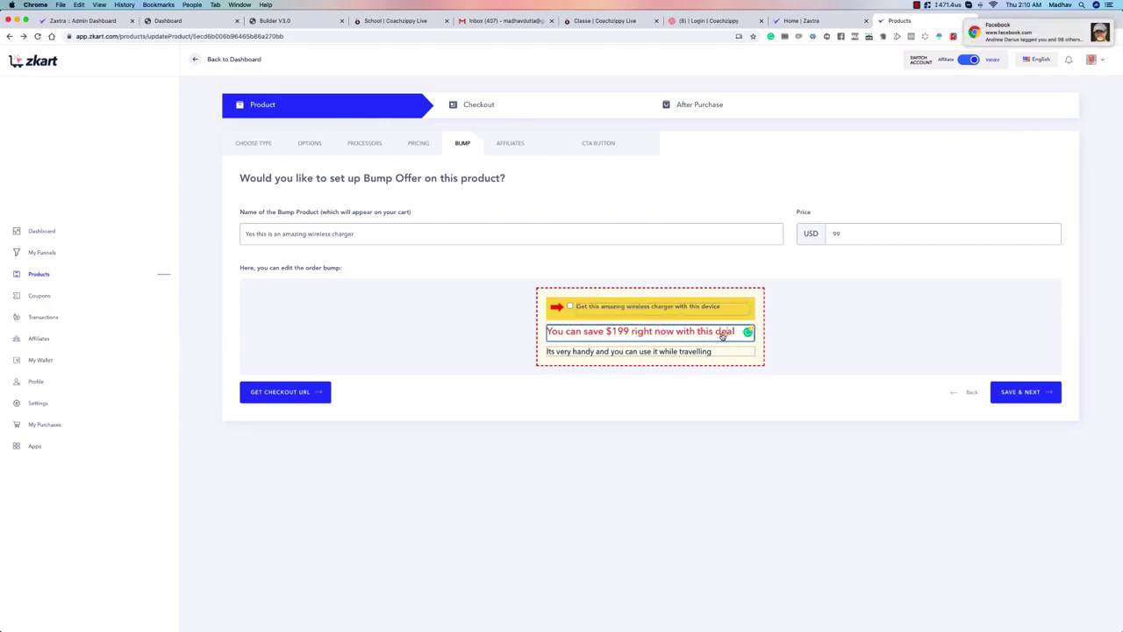
{"action": "left_click", "coordinate": [696, 352]}
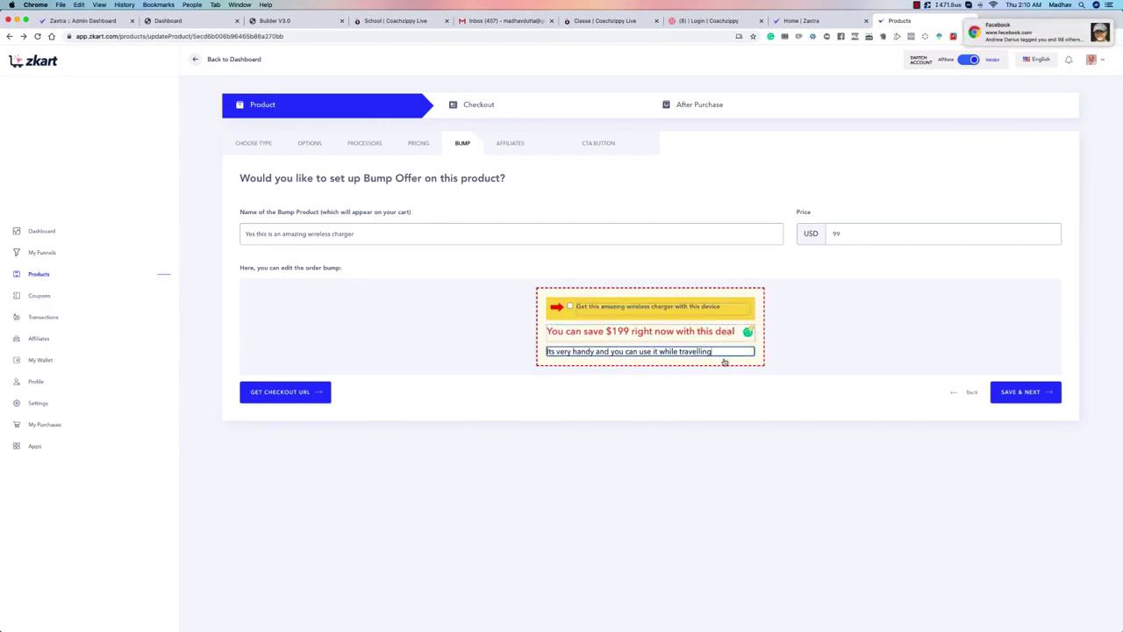
{"action": "left_click", "coordinate": [805, 275]}
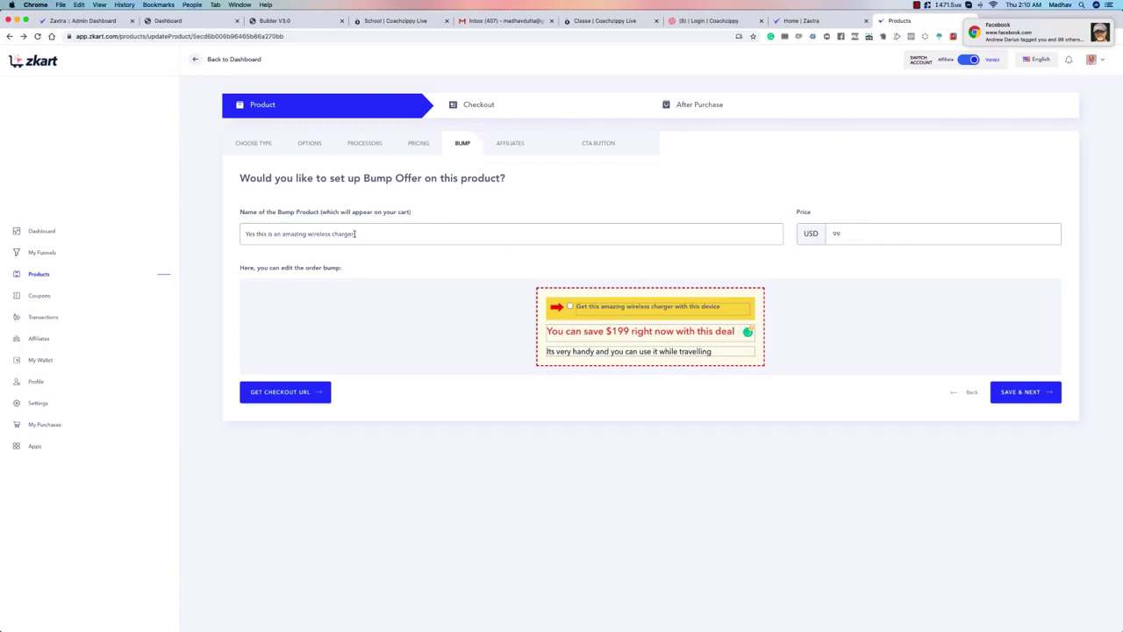
Set the bump product's price to USD 1 and save it, continuing to the affiliate settings.
{"action": "double_click", "coordinate": [855, 234]}
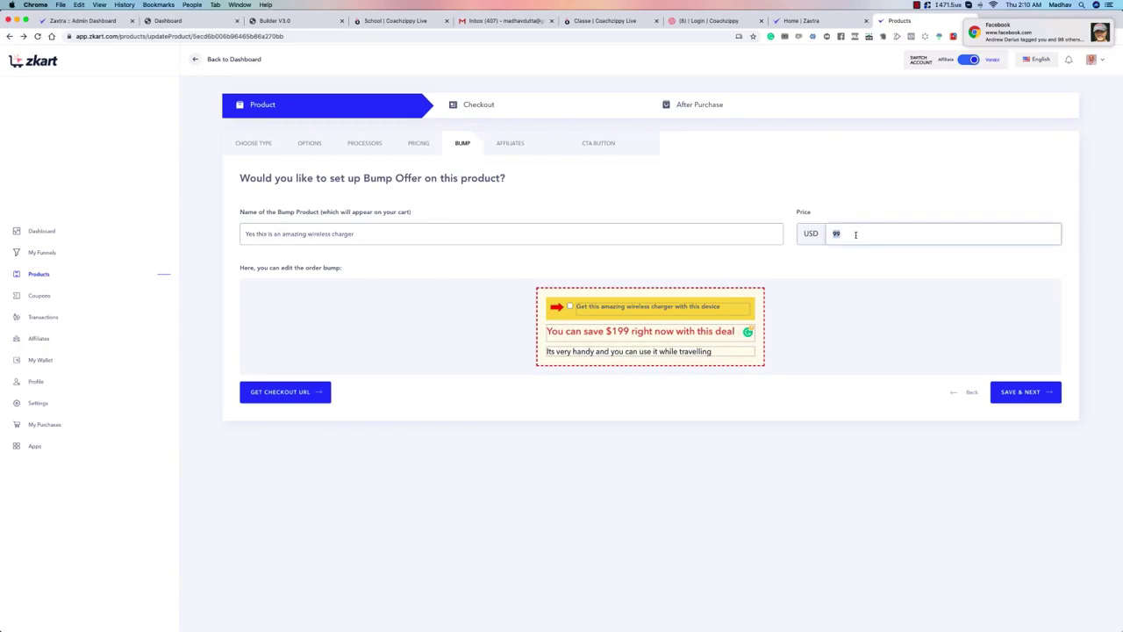
{"action": "type", "text": "1."}
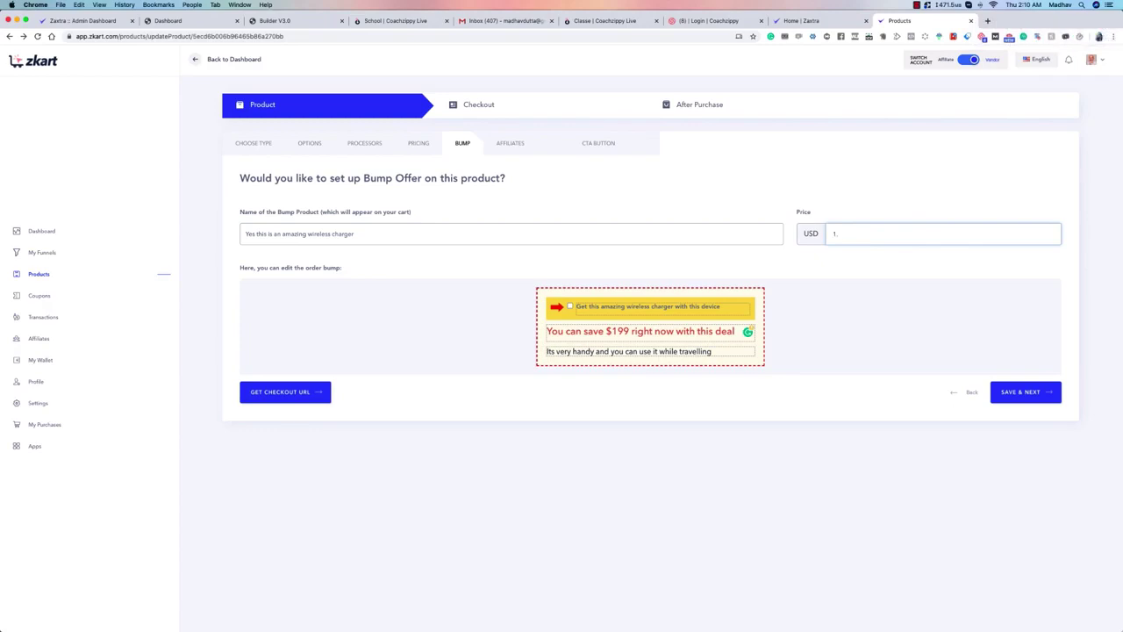
{"action": "left_click", "coordinate": [1023, 392]}
Set the affiliate cookie expiry to 360 days and keep 7 days as the period after which commissions are due.
{"action": "scroll", "coordinate": [397, 279], "scroll_direction": "down", "scroll_amount": 1}
{"action": "scroll", "coordinate": [286, 190], "scroll_direction": "up", "scroll_amount": 2}
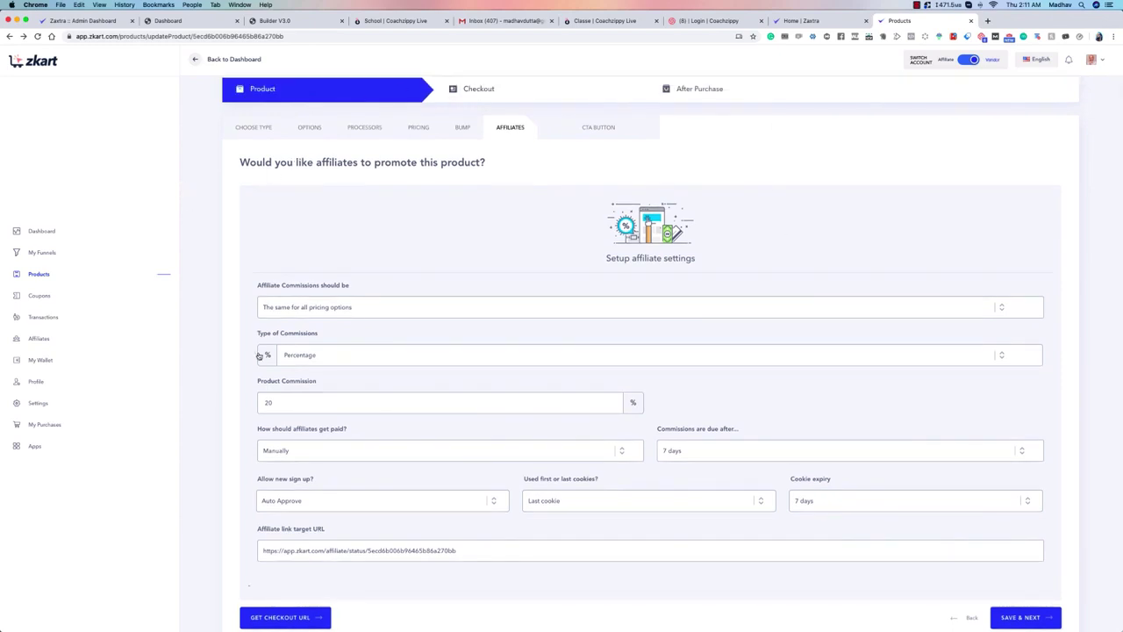
{"action": "scroll", "coordinate": [282, 344], "scroll_direction": "down", "scroll_amount": 1}
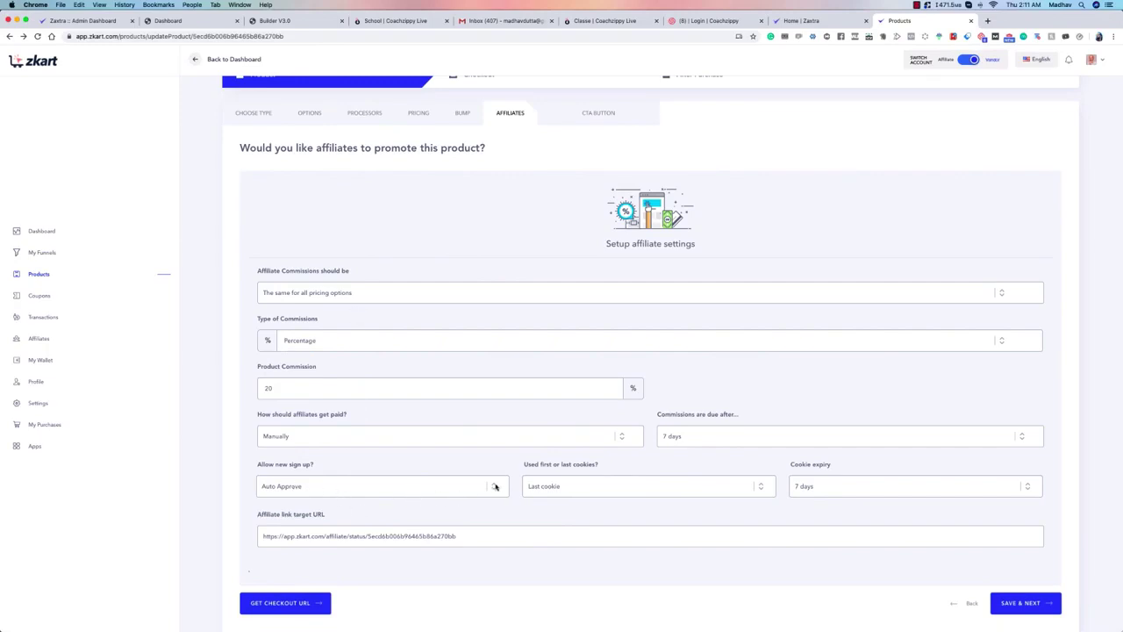
{"action": "left_click", "coordinate": [867, 490]}
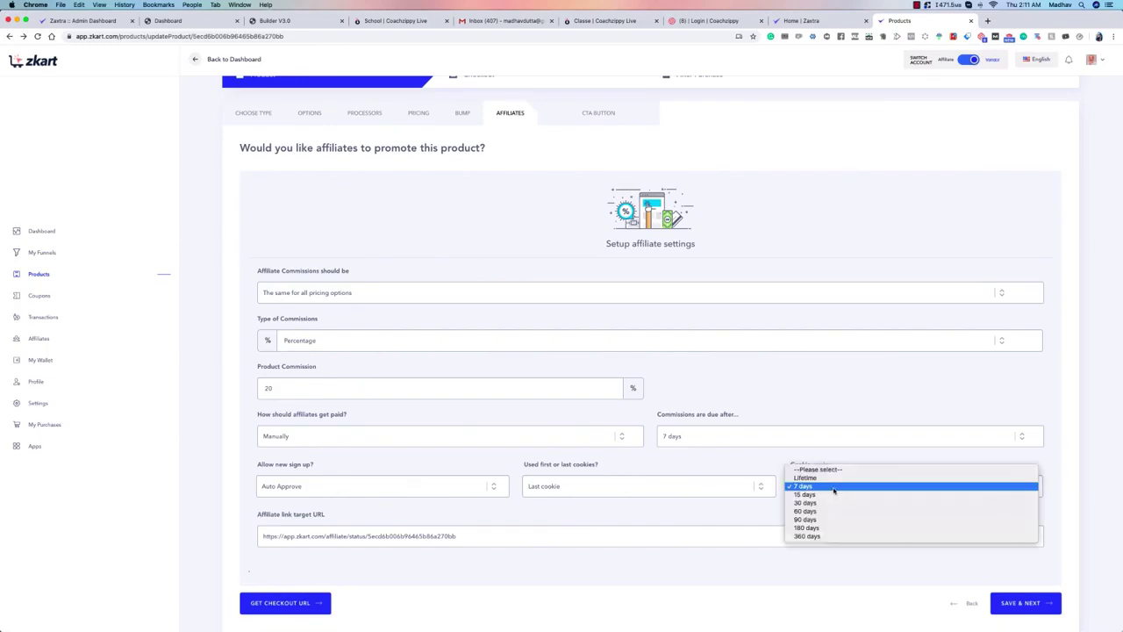
{"action": "left_click", "coordinate": [835, 534]}
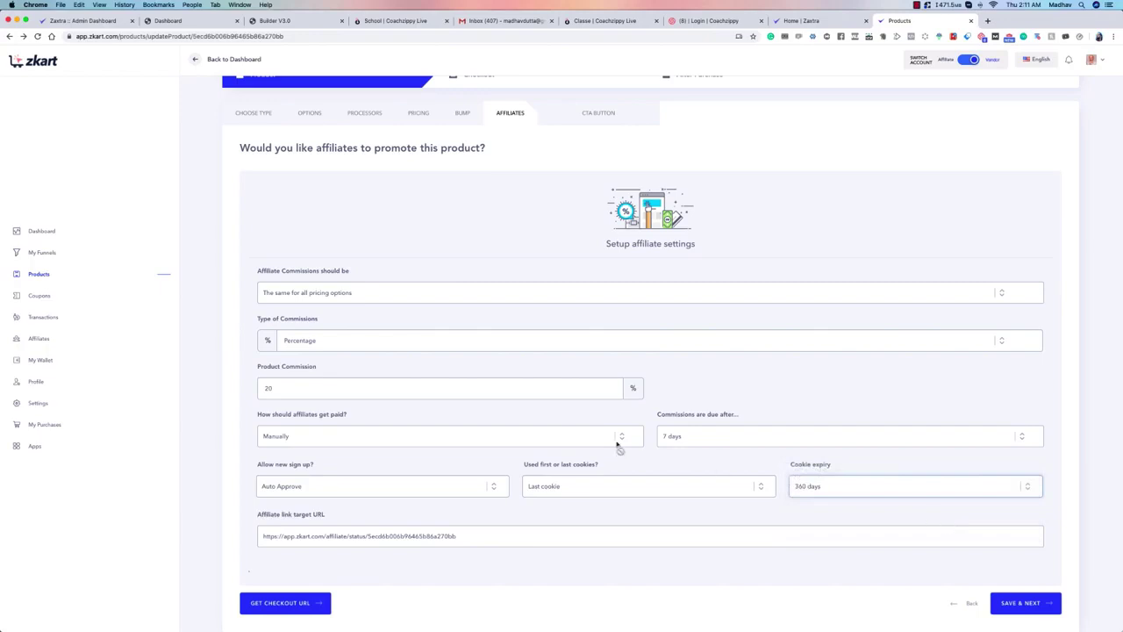
{"action": "left_click", "coordinate": [728, 438]}
{"action": "left_click", "coordinate": [702, 438]}
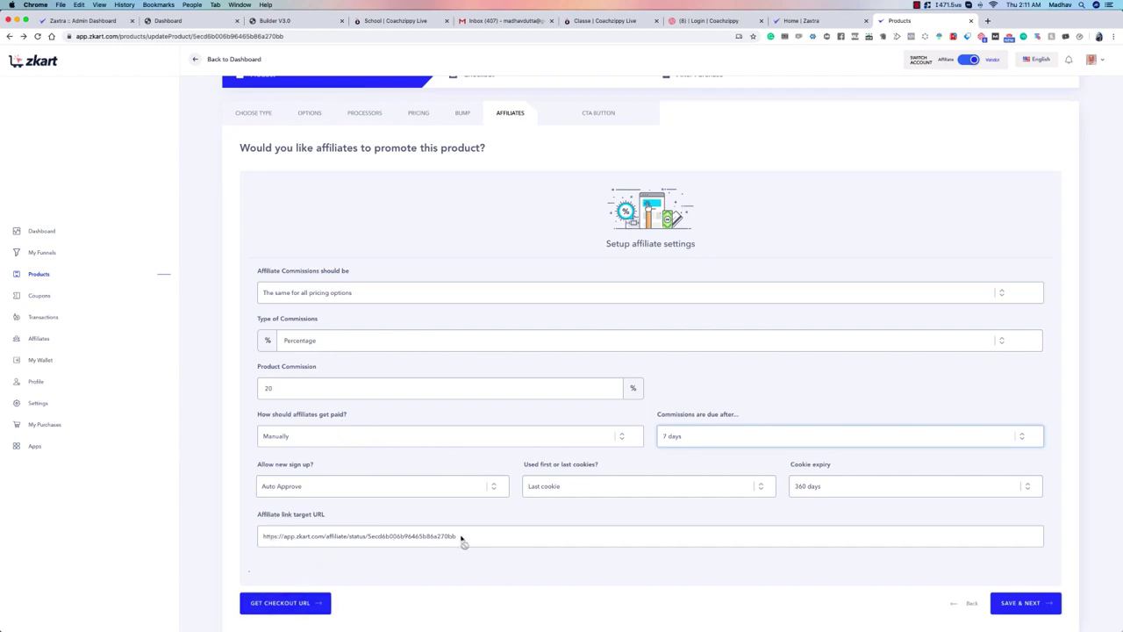
Make the affiliate commissions different for each pricing option, leaving the commission type and product commission as they are.
{"action": "scroll", "coordinate": [410, 446], "scroll_direction": "up", "scroll_amount": 1}
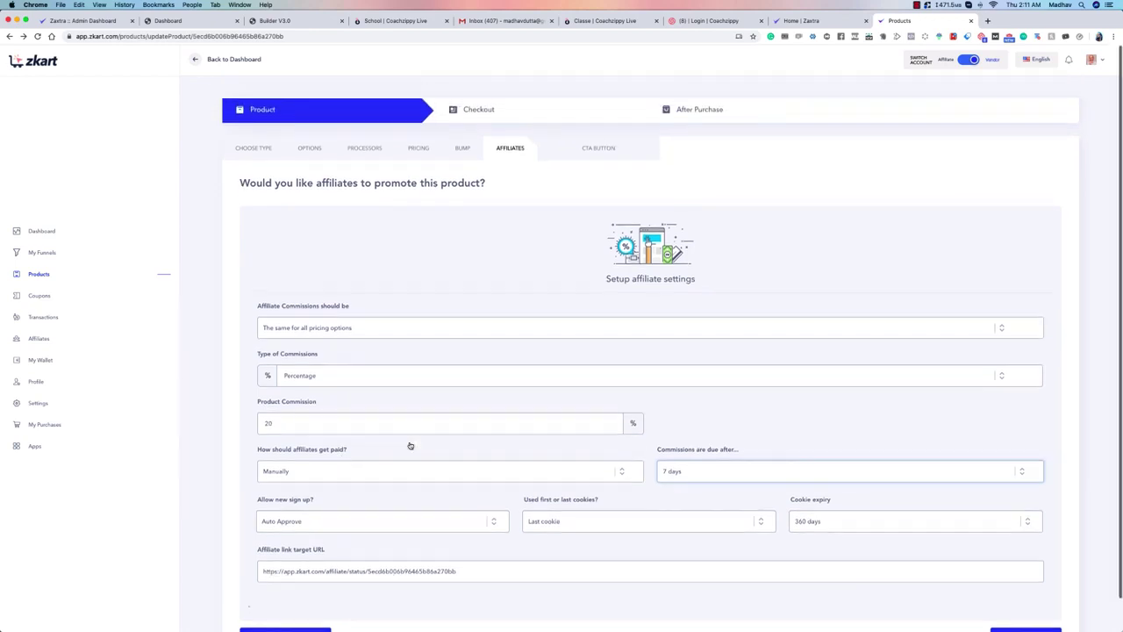
{"action": "double_click", "coordinate": [314, 425]}
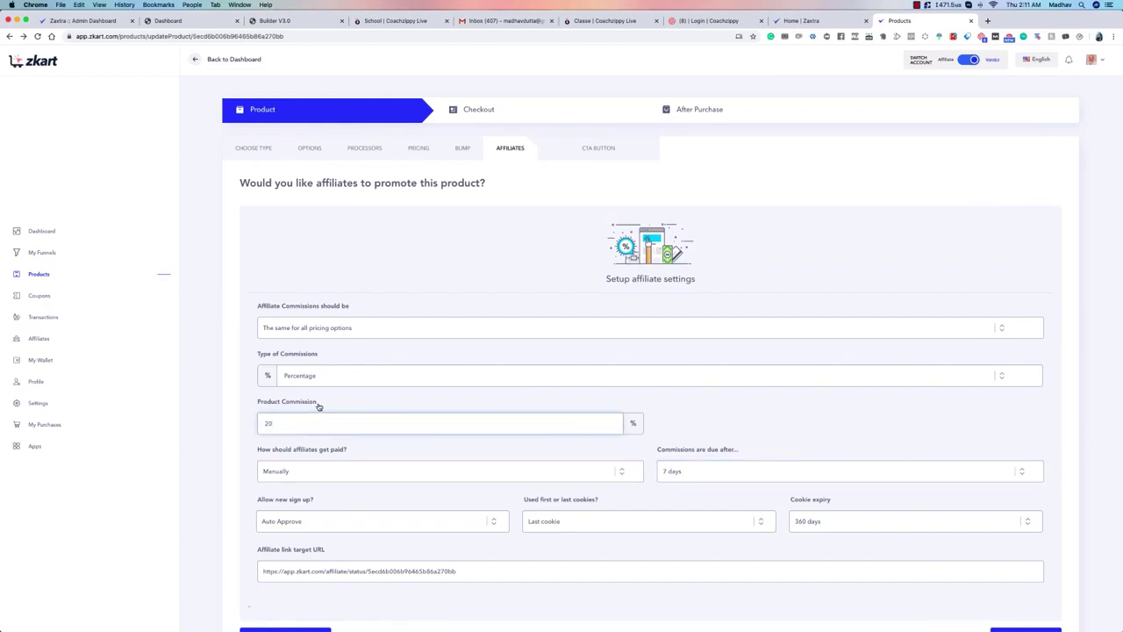
{"action": "left_click", "coordinate": [303, 375]}
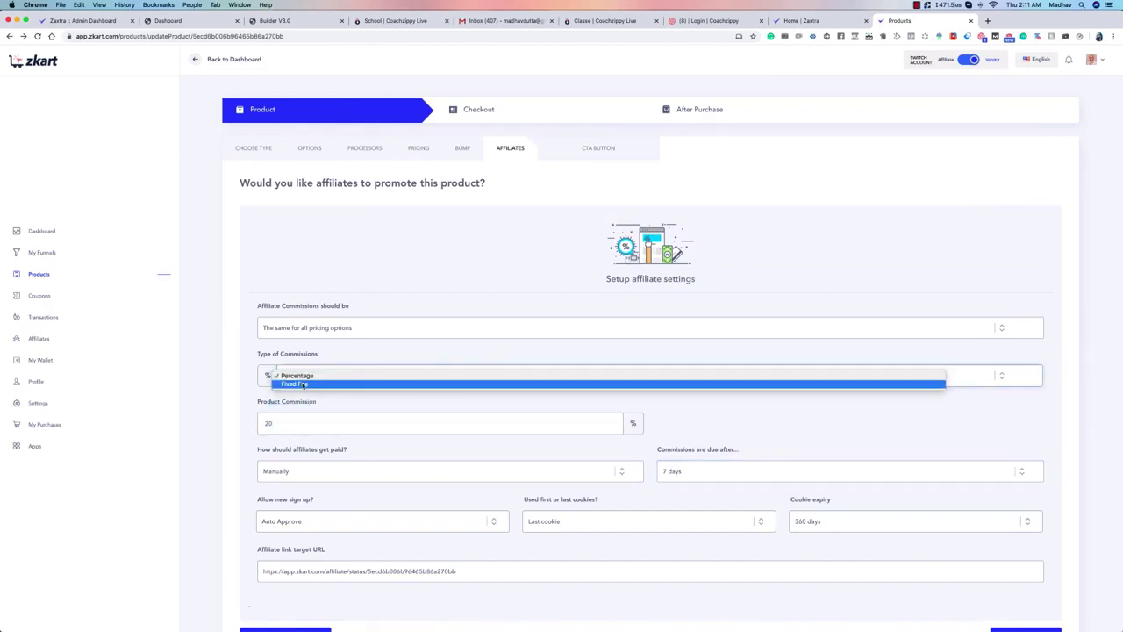
{"action": "left_click", "coordinate": [338, 360]}
{"action": "left_click", "coordinate": [331, 332]}
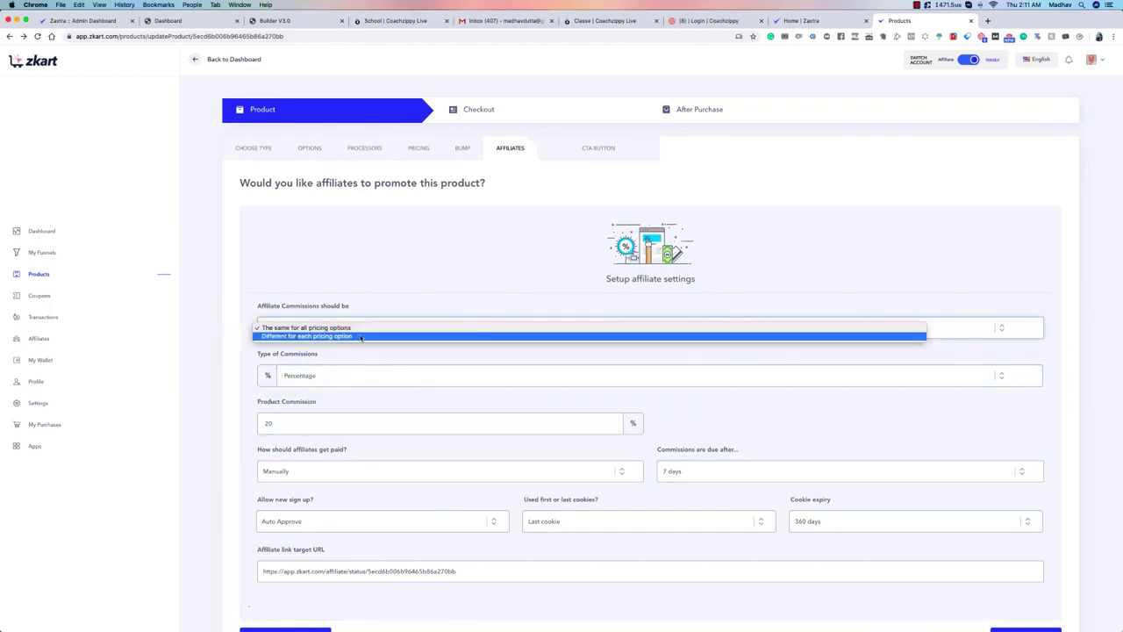
{"action": "left_click", "coordinate": [349, 337]}
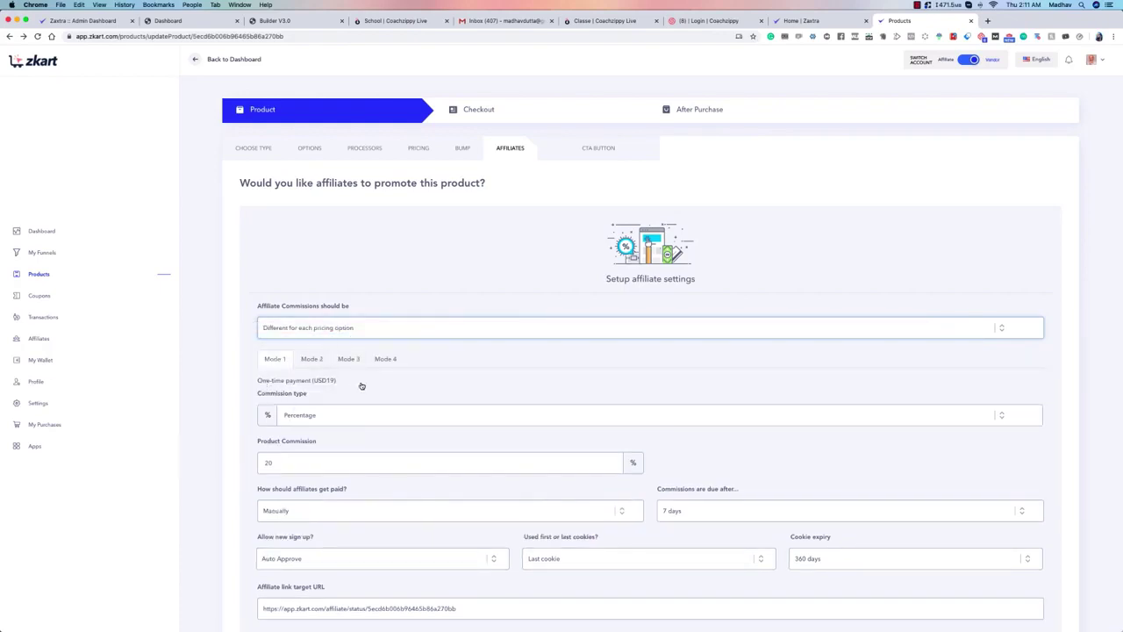
Review the affiliate commission settings of each pricing mode, comparing the one-time and subscription payments.
{"action": "left_click", "coordinate": [311, 365]}
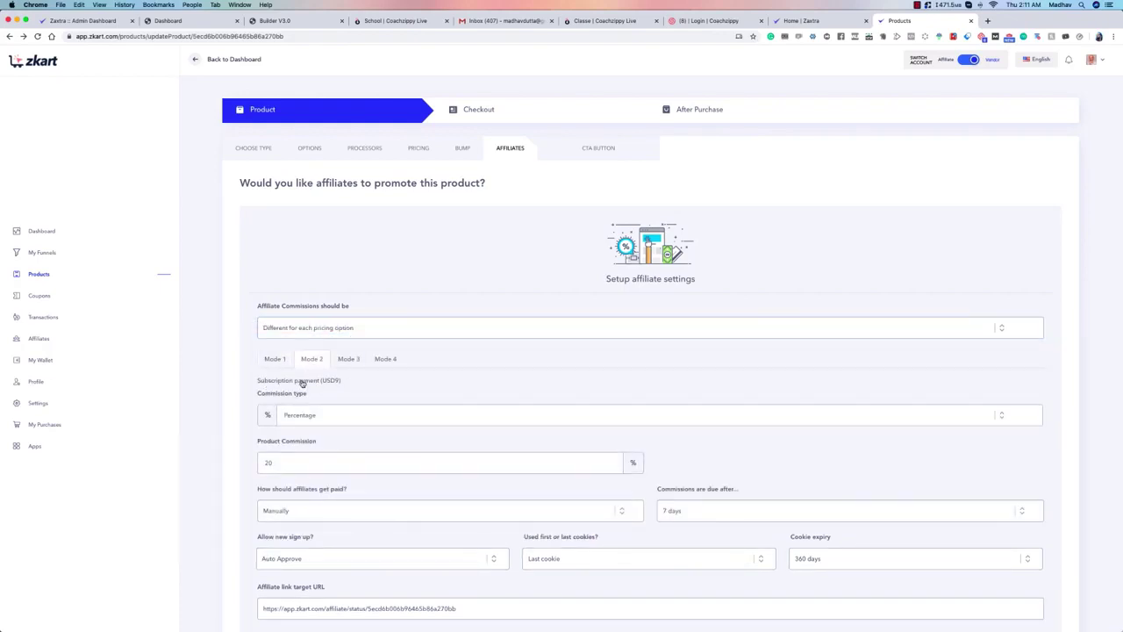
{"action": "left_click", "coordinate": [343, 364]}
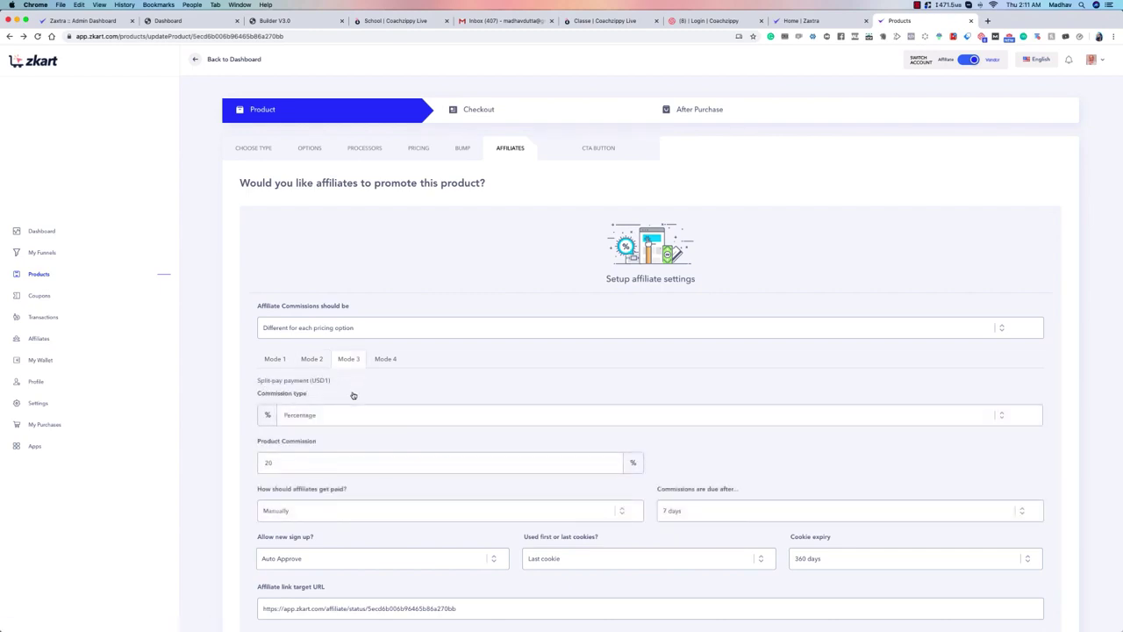
{"action": "left_click", "coordinate": [384, 359]}
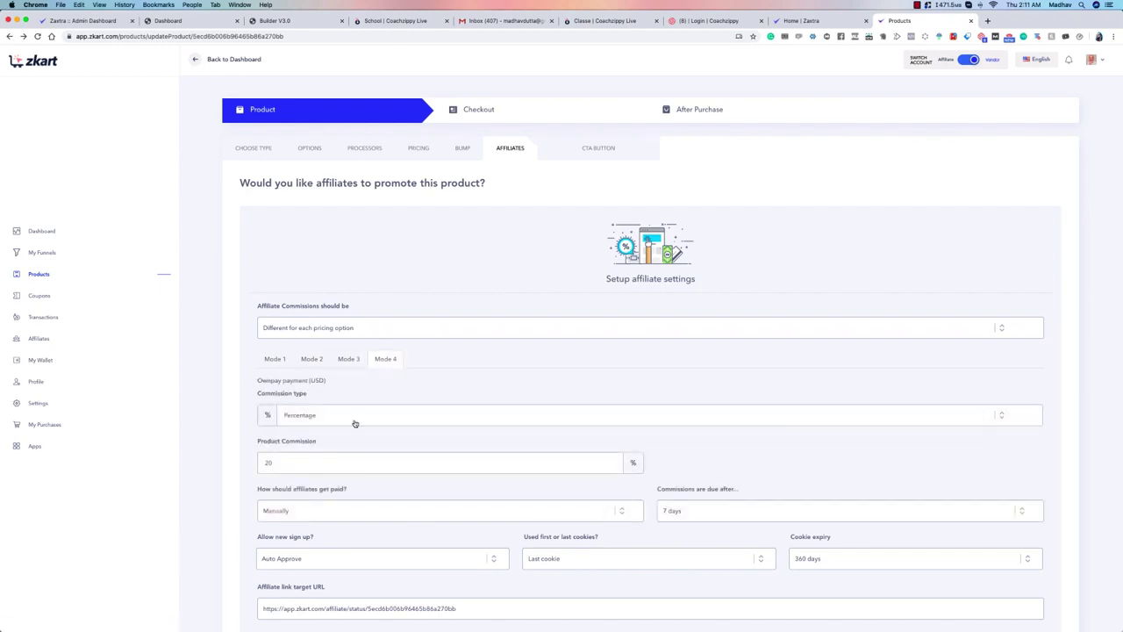
{"action": "left_click", "coordinate": [278, 356]}
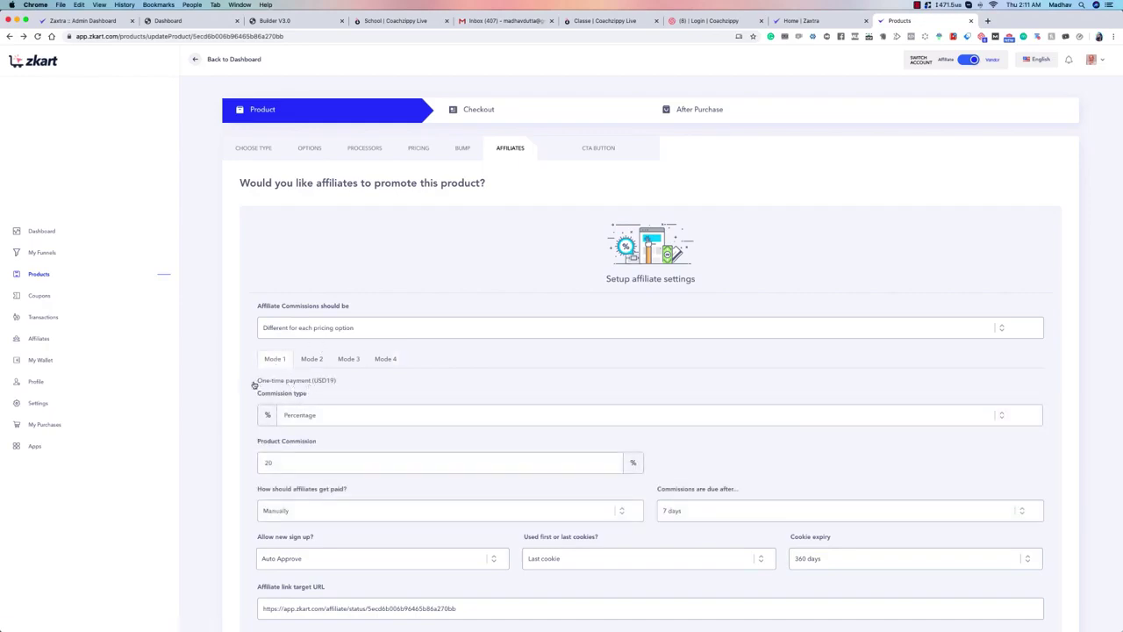
{"action": "left_click_drag", "start_coordinate": [253, 384], "coordinate": [343, 387]}
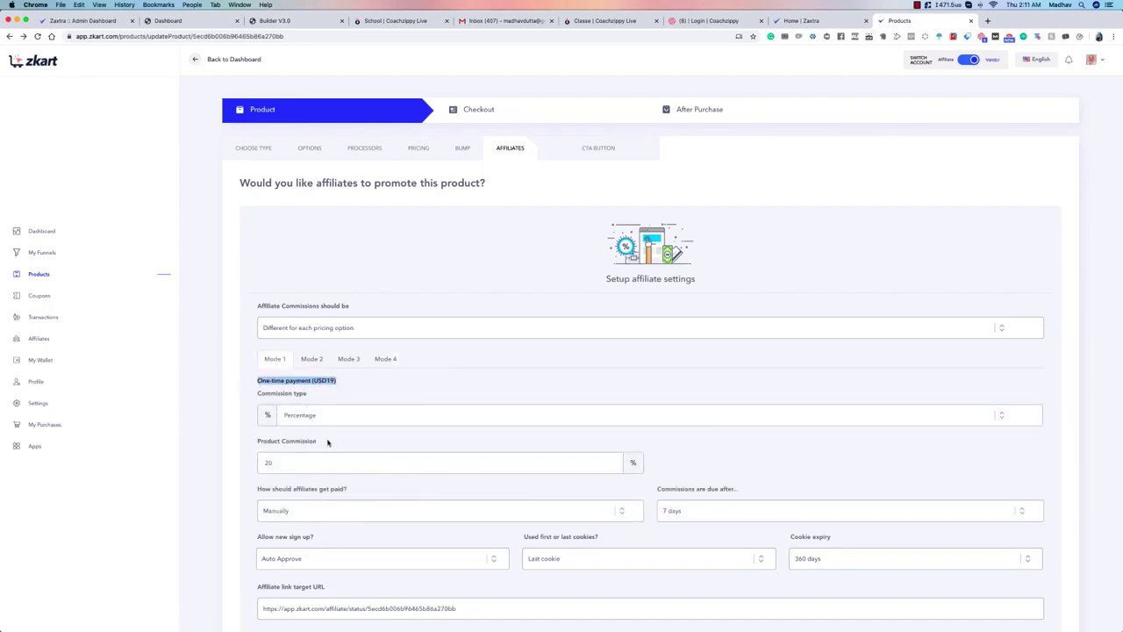
{"action": "left_click", "coordinate": [311, 359]}
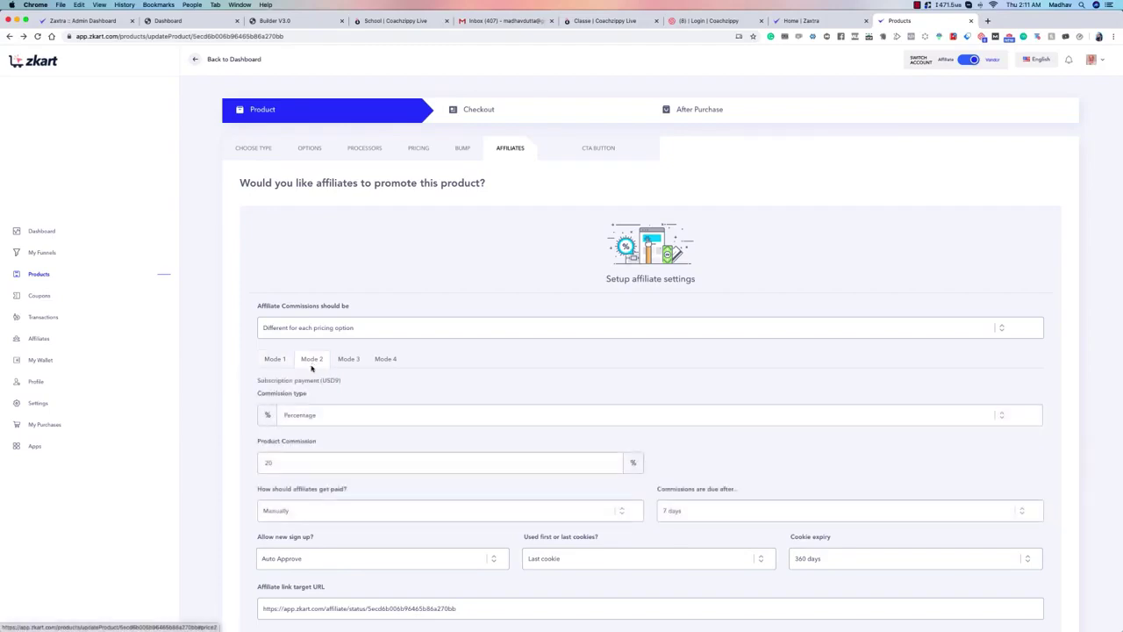
{"action": "left_click_drag", "start_coordinate": [251, 384], "coordinate": [349, 384]}
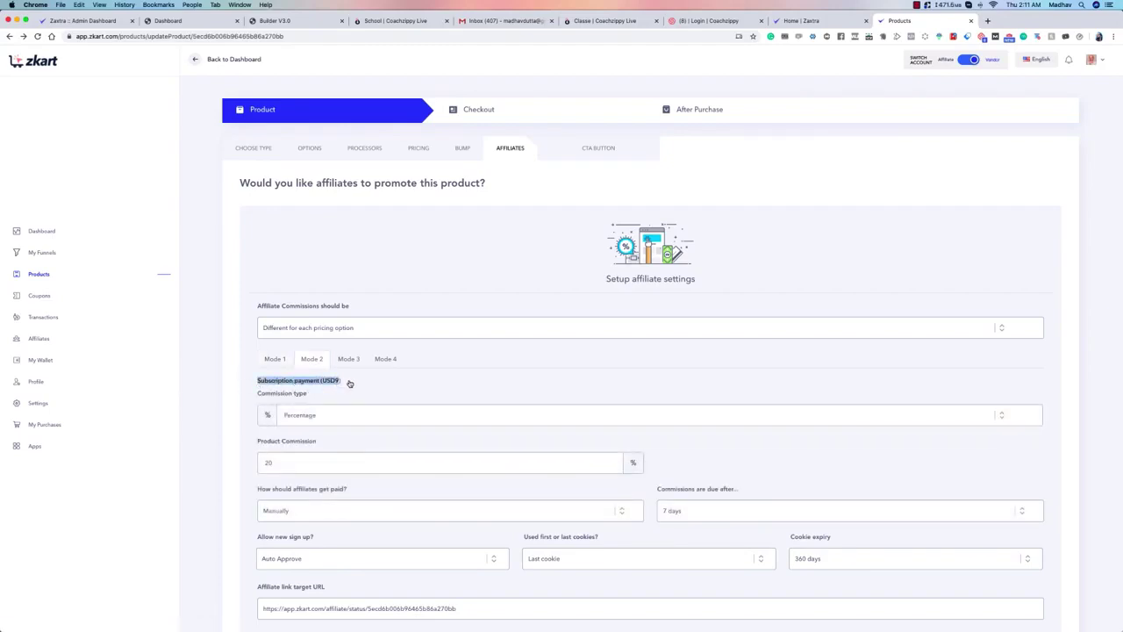
Switch the affiliate commissions to the same for all pricing options, and back to different for each pricing option.
{"action": "left_click", "coordinate": [255, 383]}
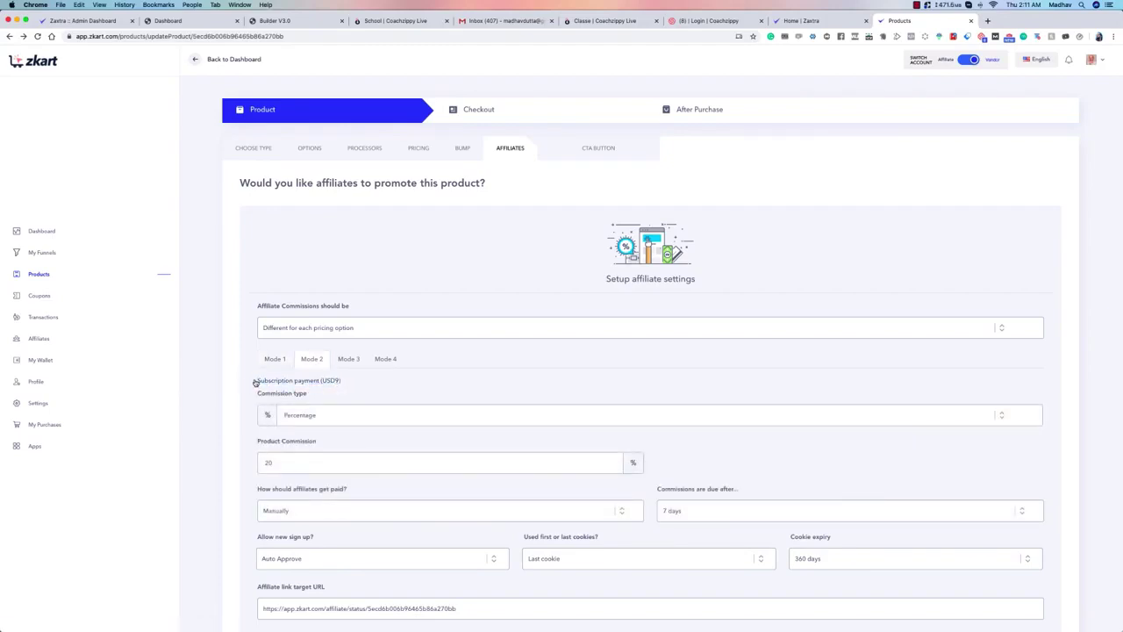
{"action": "left_click", "coordinate": [298, 464]}
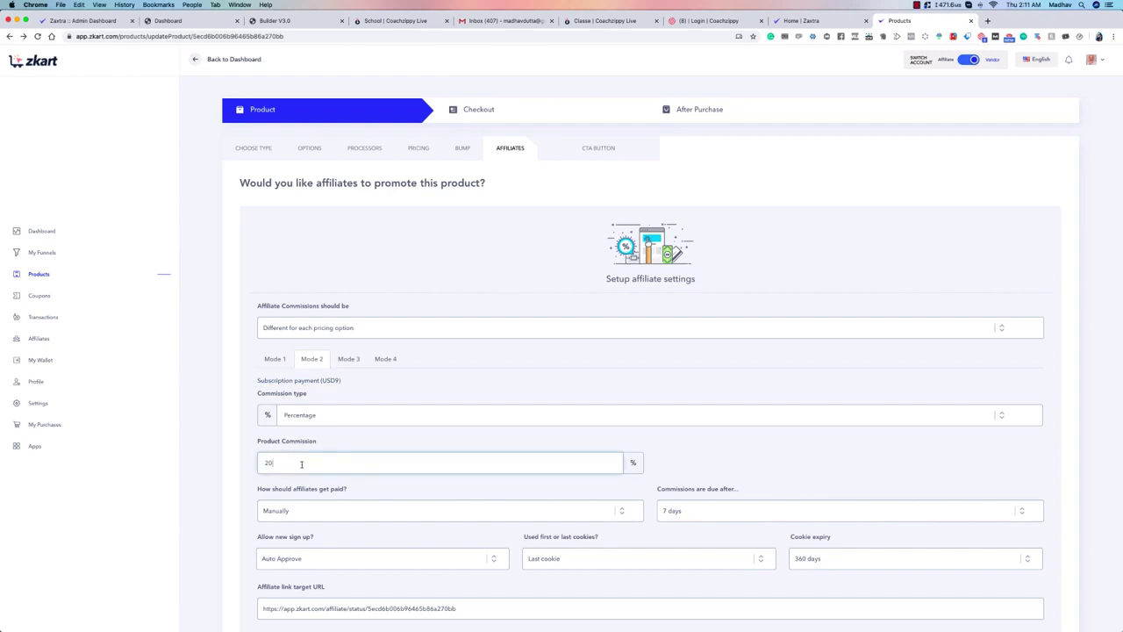
{"action": "left_click", "coordinate": [325, 325]}
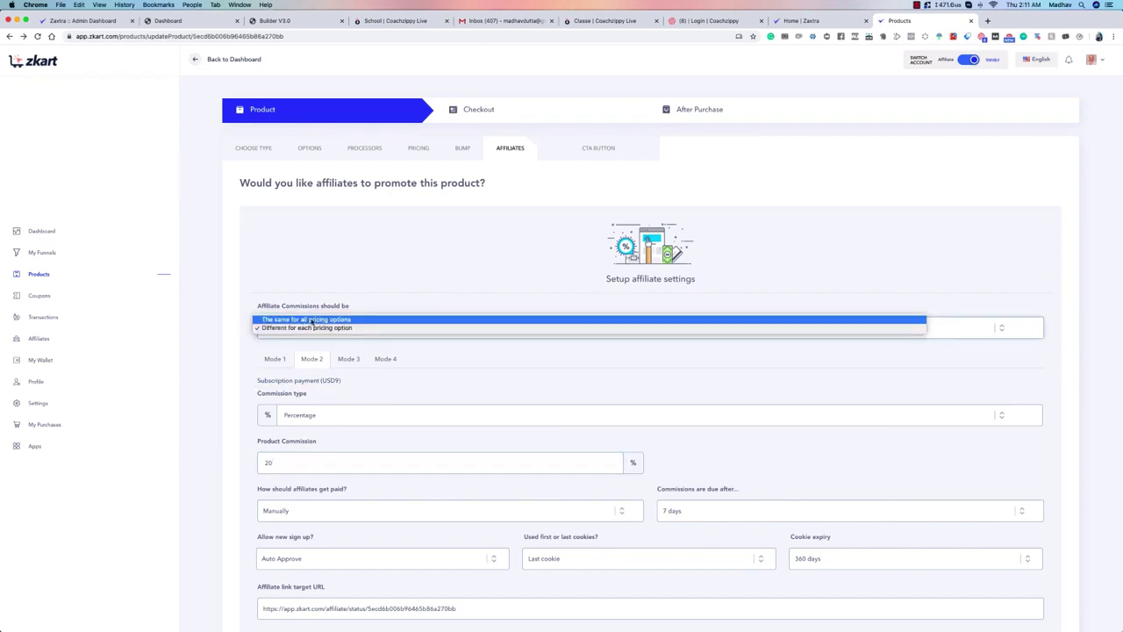
{"action": "left_click", "coordinate": [320, 320]}
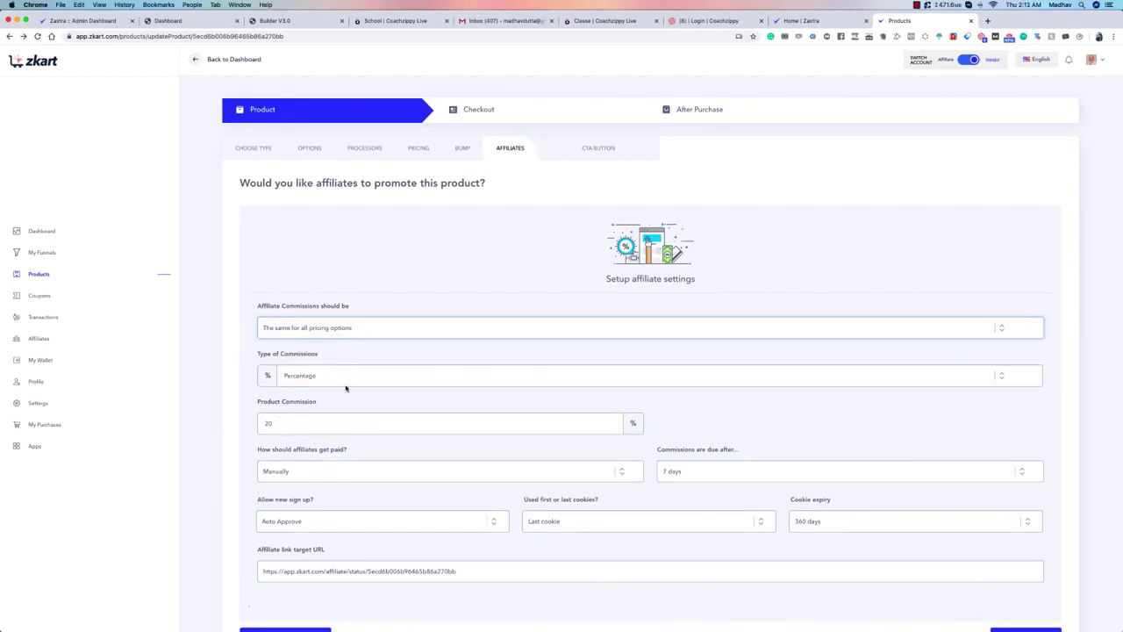
{"action": "scroll", "coordinate": [346, 388], "scroll_direction": "down", "scroll_amount": 1}
{"action": "left_click", "coordinate": [353, 300]}
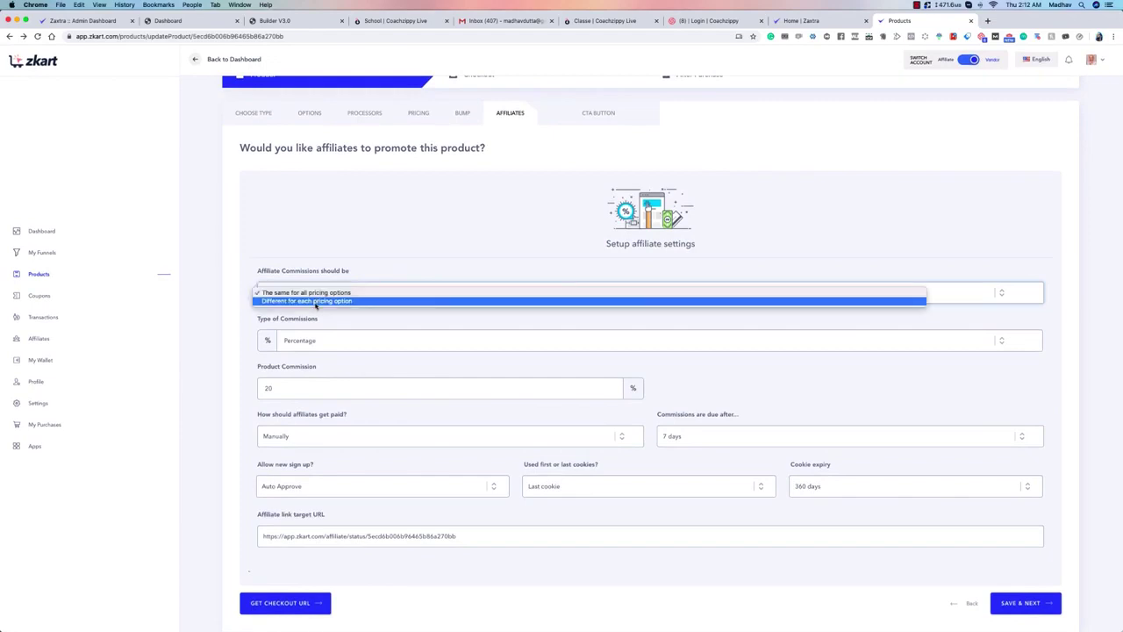
{"action": "left_click", "coordinate": [316, 301]}
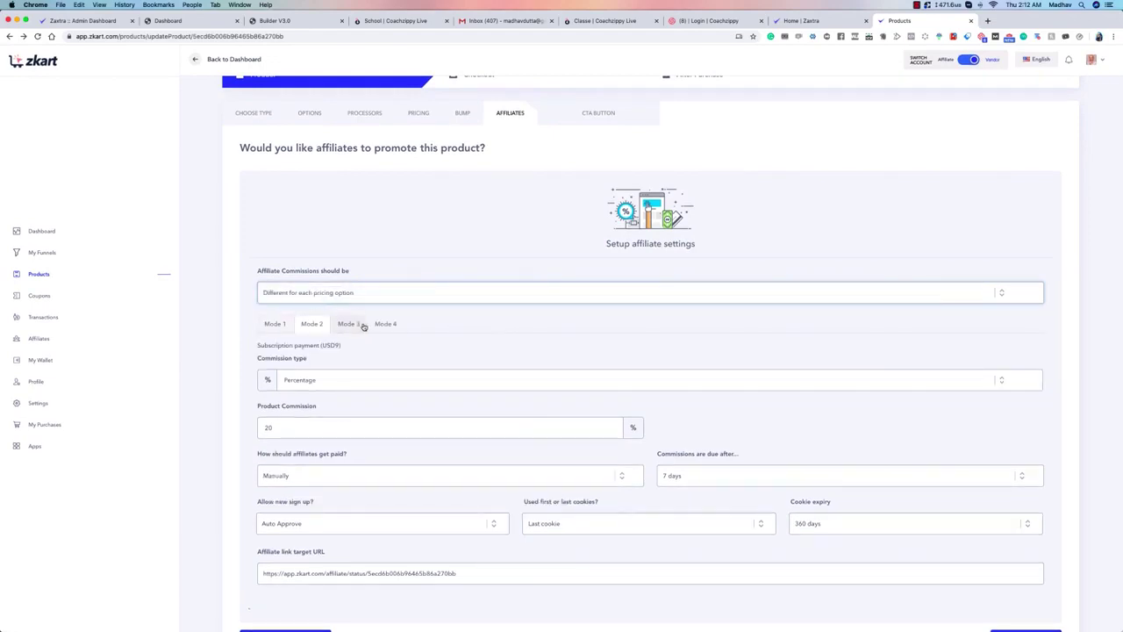
Review the affiliate commission settings of the split-pay, own-pay, one-time and subscription pricing modes.
{"action": "left_click", "coordinate": [362, 324]}
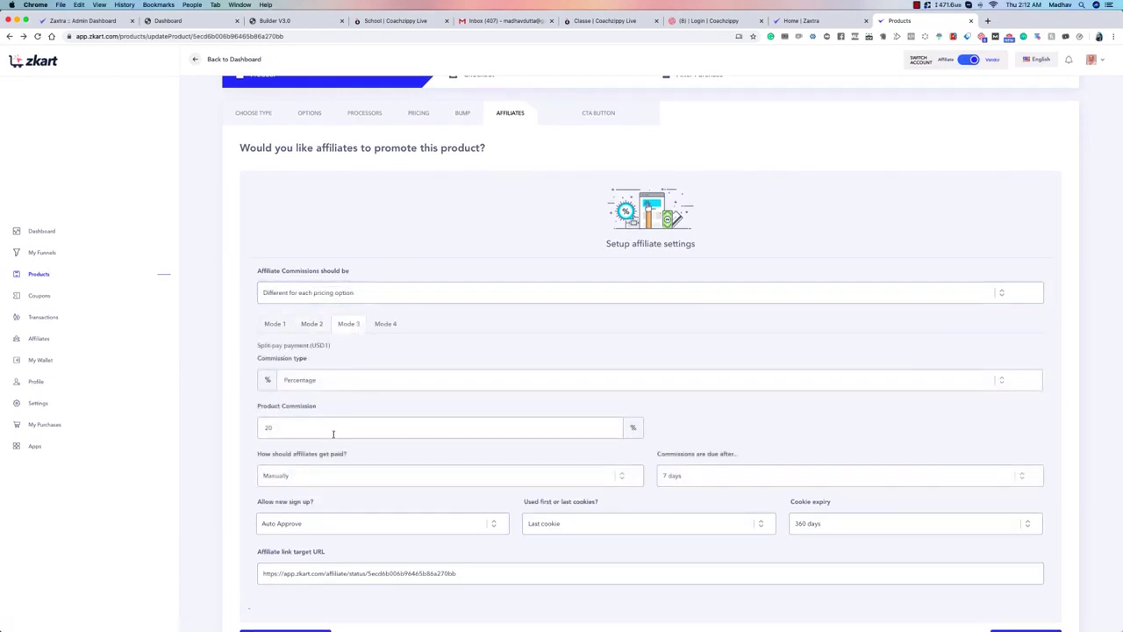
{"action": "left_click", "coordinate": [386, 324]}
{"action": "left_click", "coordinate": [274, 324]}
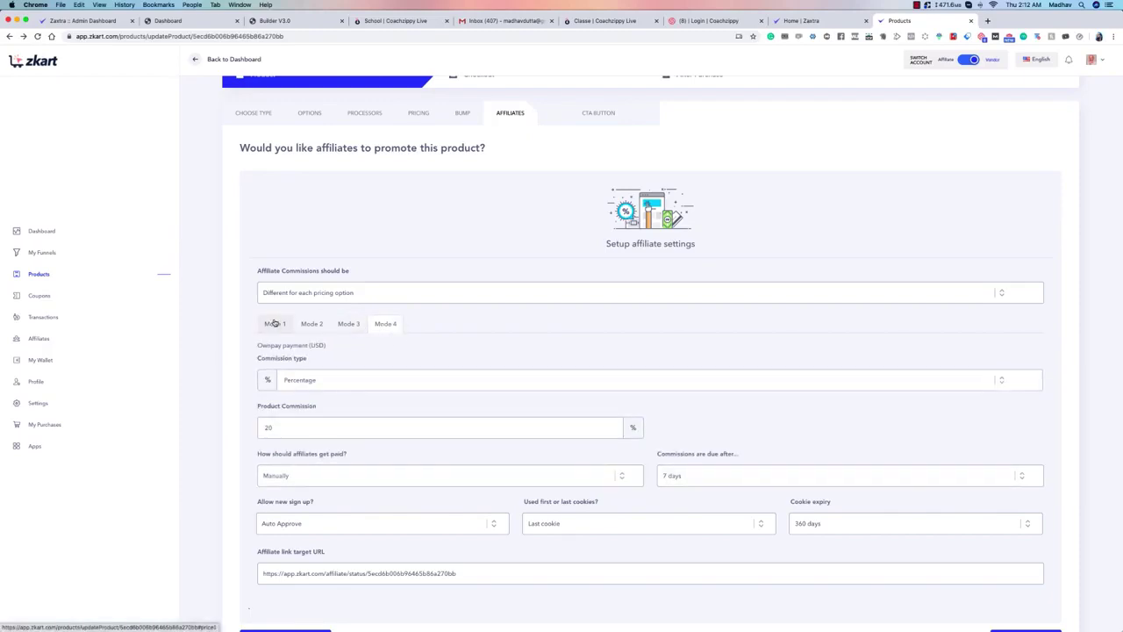
{"action": "left_click", "coordinate": [312, 324]}
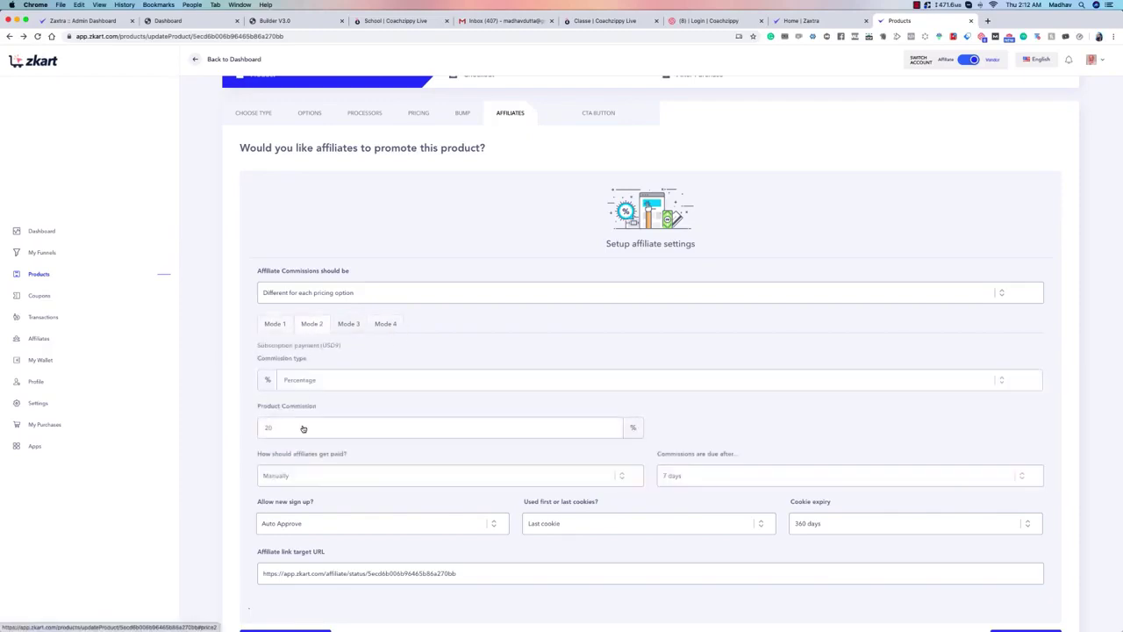
Set the product commission of Mode 1, the one-time payment, to 50% and compare it with Mode 2.
{"action": "left_click", "coordinate": [275, 324]}
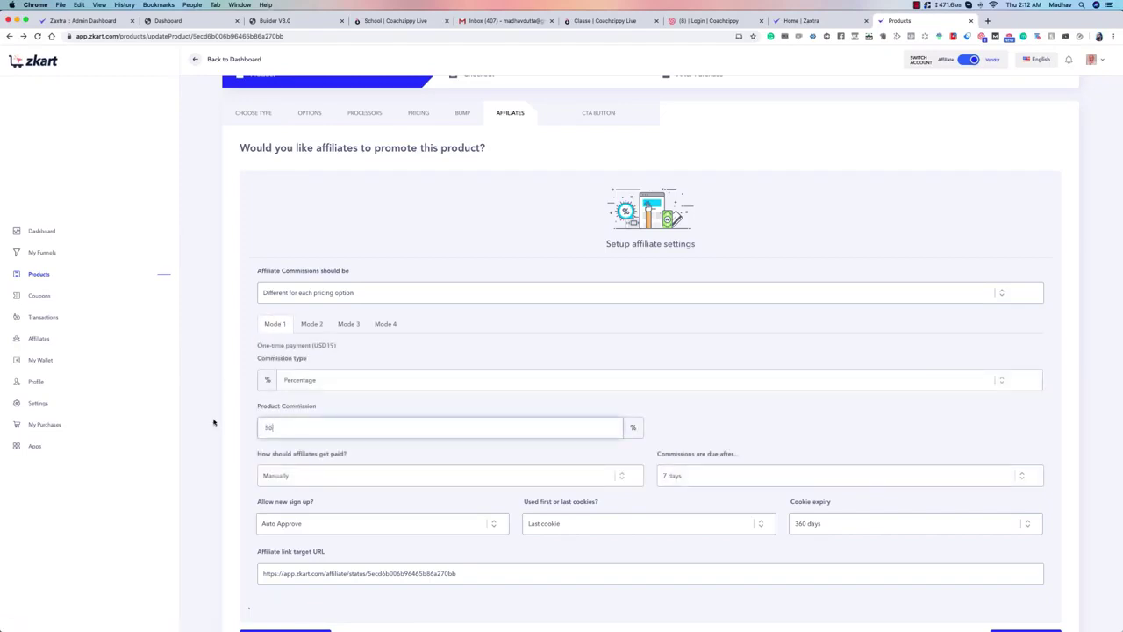
{"action": "left_click", "coordinate": [312, 324]}
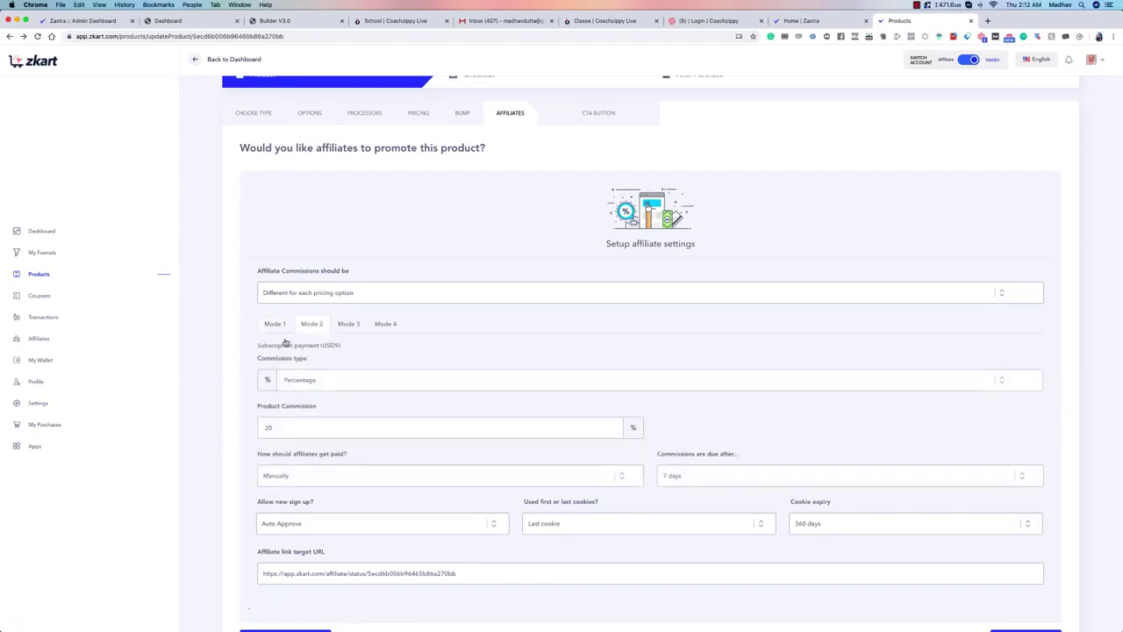
{"action": "left_click", "coordinate": [277, 326]}
Make the affiliate commissions the same for all pricing options and save, continuing to the CTA button settings.
{"action": "left_click", "coordinate": [388, 296]}
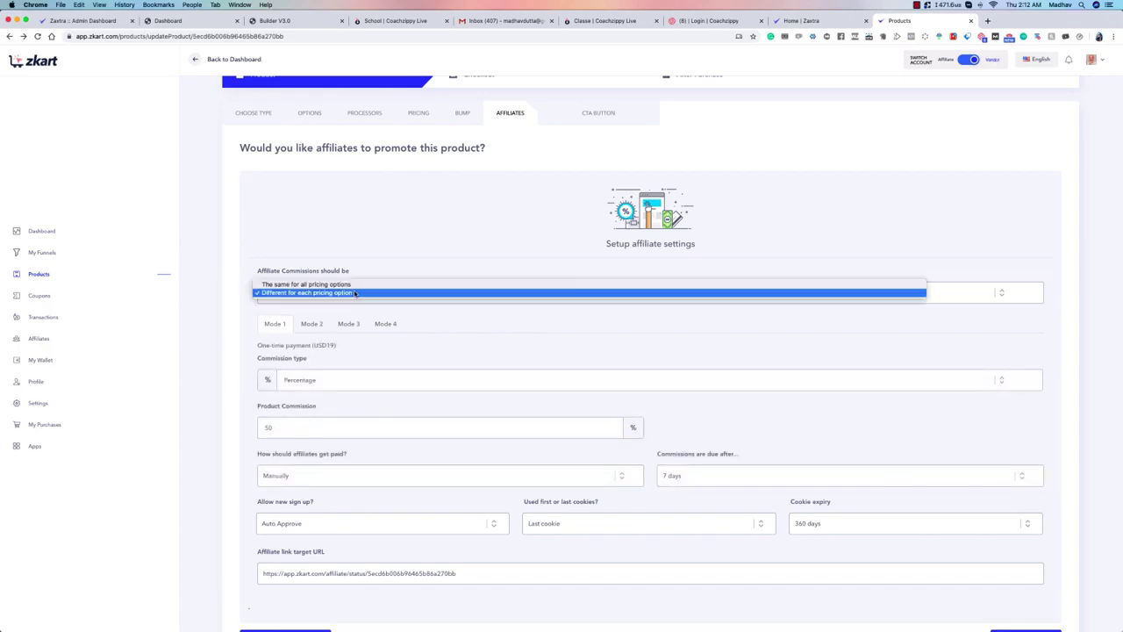
{"action": "left_click", "coordinate": [300, 285]}
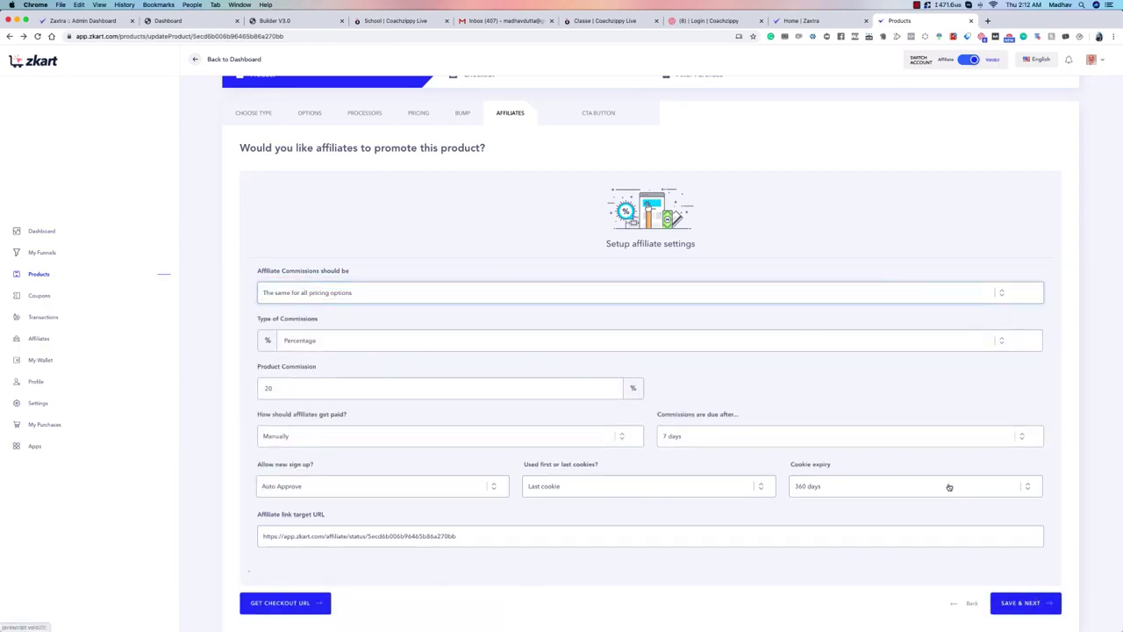
{"action": "left_click", "coordinate": [1018, 603]}
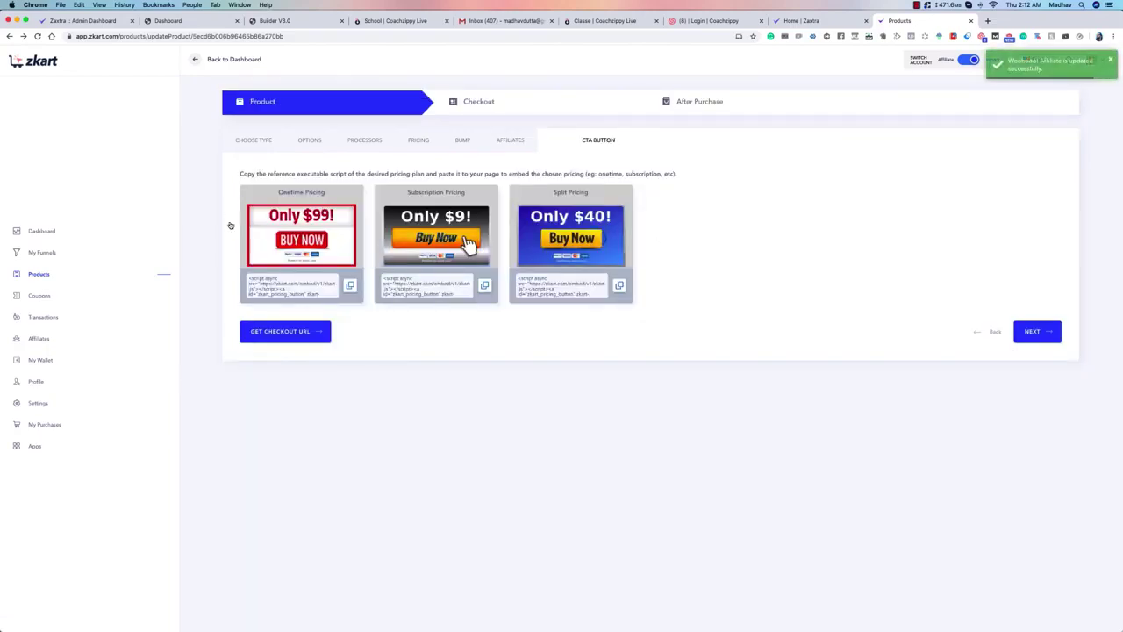
Look over the one-time, subscription and split pricing buttons with their embed codes, and continue to the checkout templates.
{"action": "left_click_drag", "start_coordinate": [295, 239], "coordinate": [314, 252]}
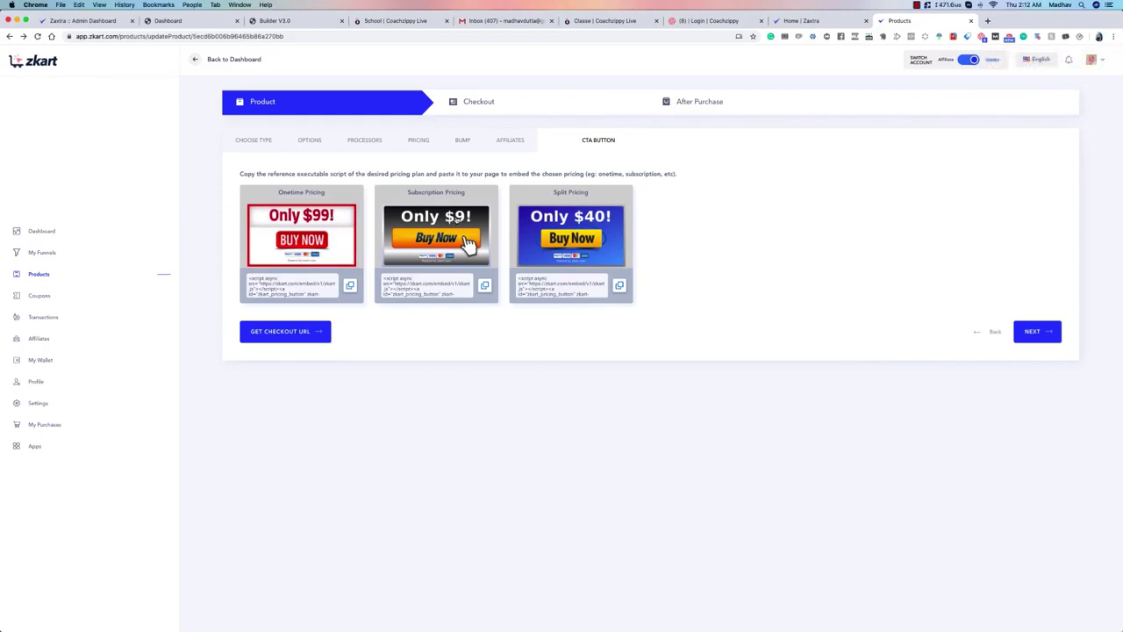
{"action": "left_click_drag", "start_coordinate": [551, 235], "coordinate": [586, 246]}
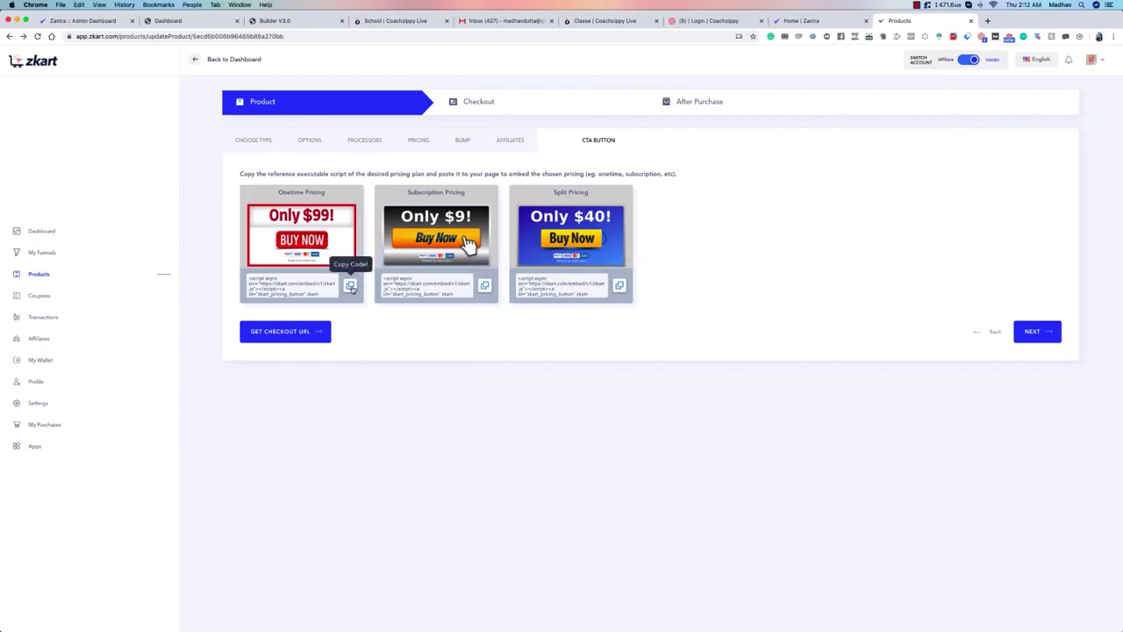
{"action": "left_click", "coordinate": [1032, 331]}
{"action": "left_click", "coordinate": [497, 107]}
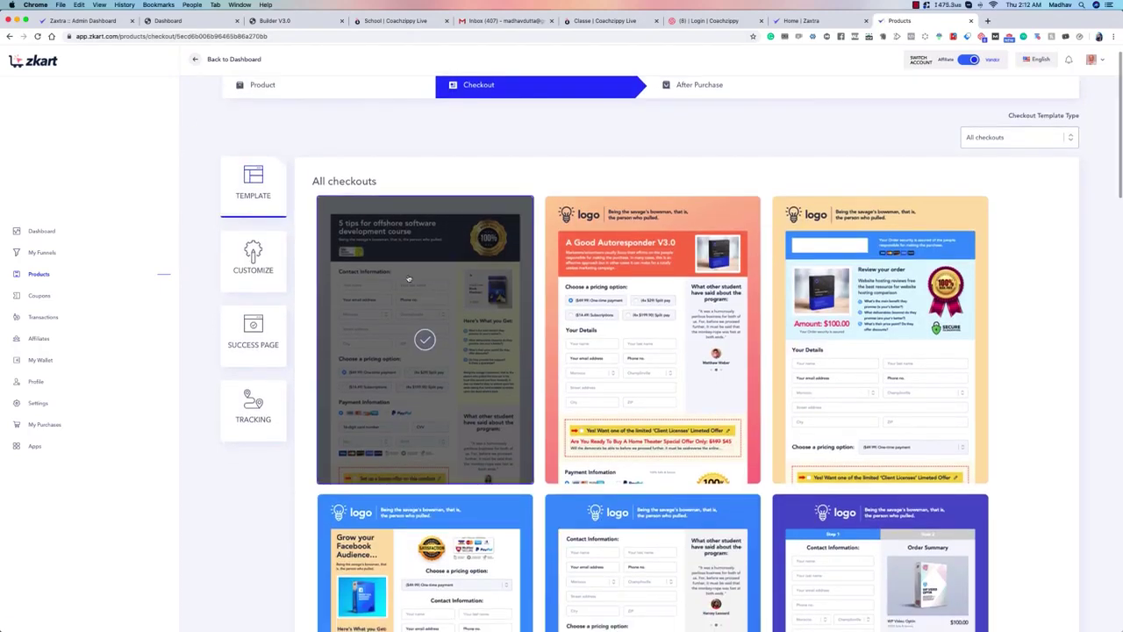
Browse all checkout templates, and filter them to the tall one-step checkout type to view its designs.
{"action": "scroll", "coordinate": [526, 263], "scroll_direction": "down", "scroll_amount": 3}
{"action": "scroll", "coordinate": [855, 225], "scroll_direction": "up", "scroll_amount": 3}
{"action": "left_click", "coordinate": [1018, 167]}
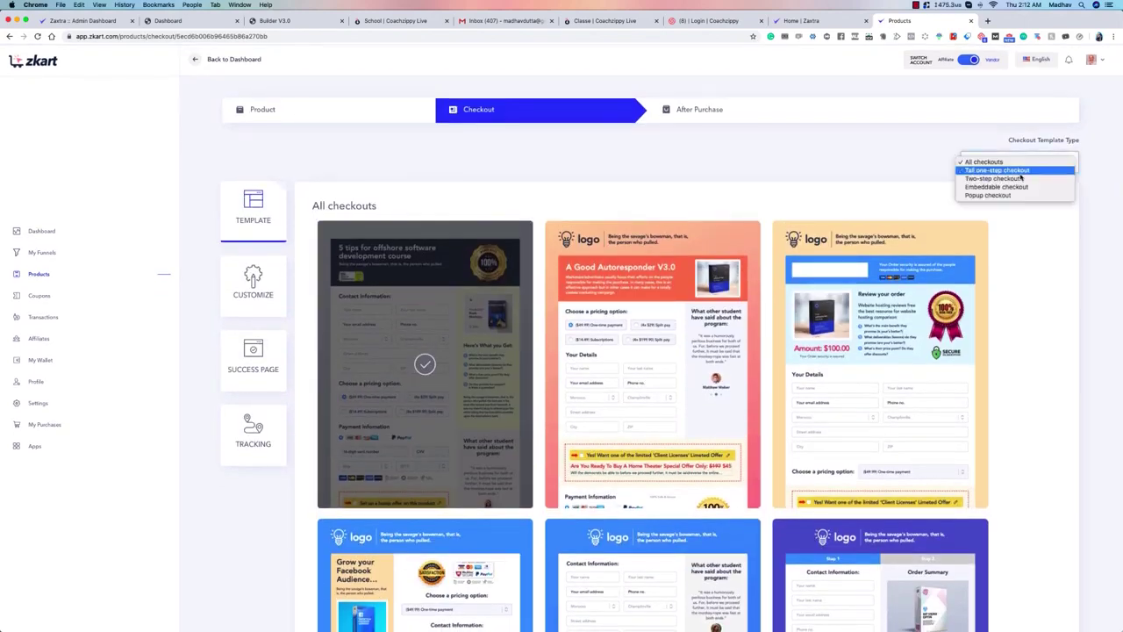
{"action": "left_click", "coordinate": [997, 170]}
{"action": "scroll", "coordinate": [938, 174], "scroll_direction": "down", "scroll_amount": 5}
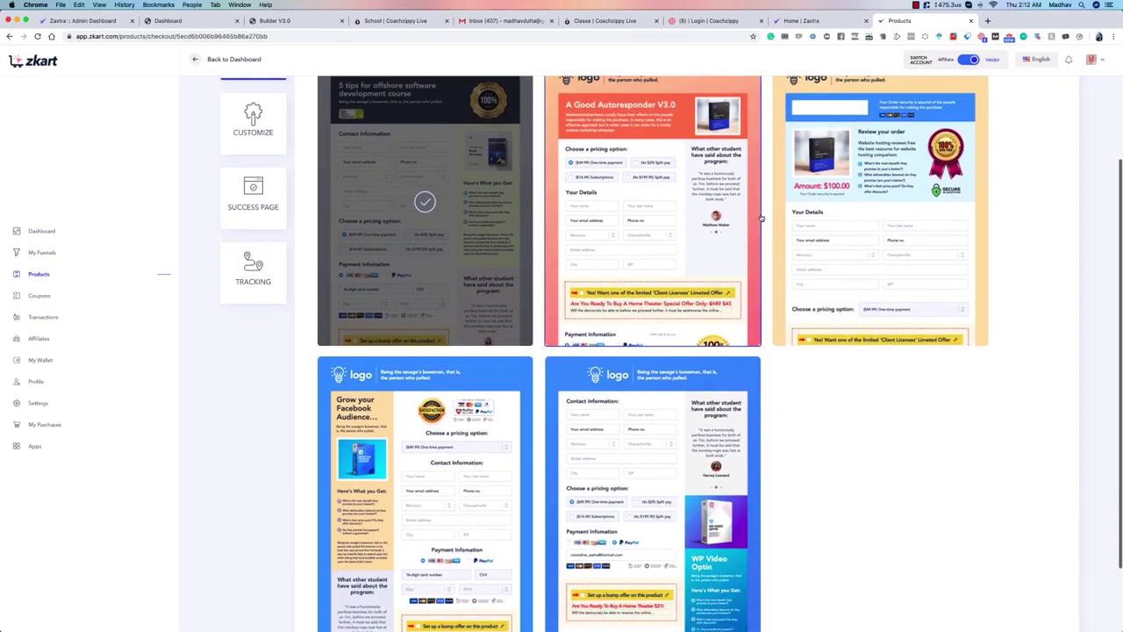
{"action": "scroll", "coordinate": [589, 344], "scroll_direction": "up", "scroll_amount": 5}
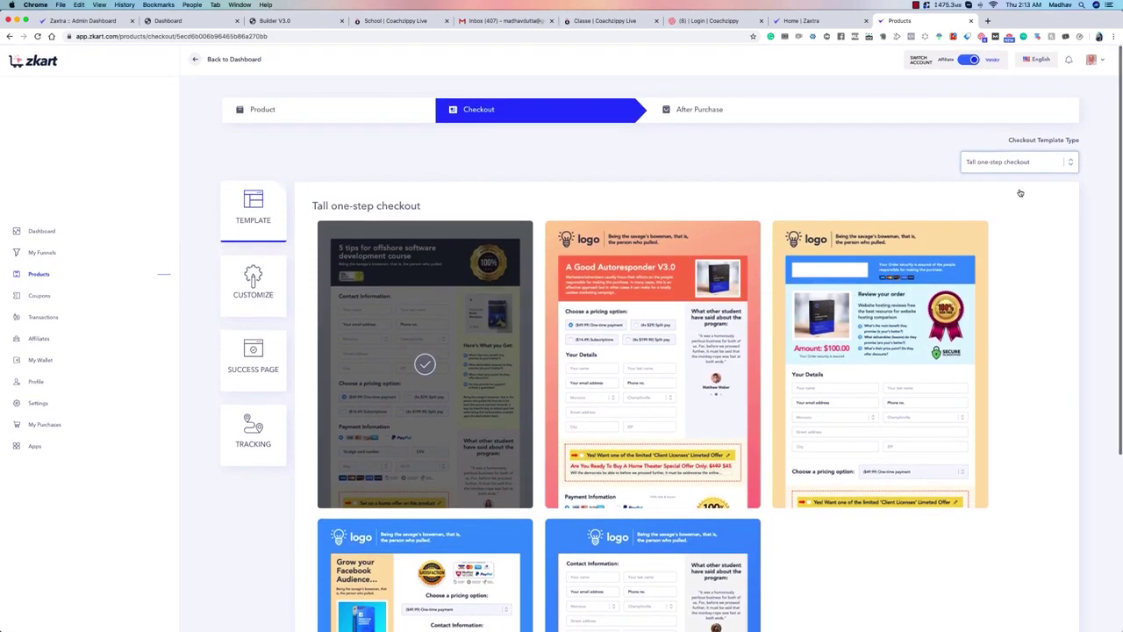
Filter the checkout templates to the two-step checkout type and look through the designs.
{"action": "left_click", "coordinate": [1006, 167]}
{"action": "left_click", "coordinate": [1005, 171]}
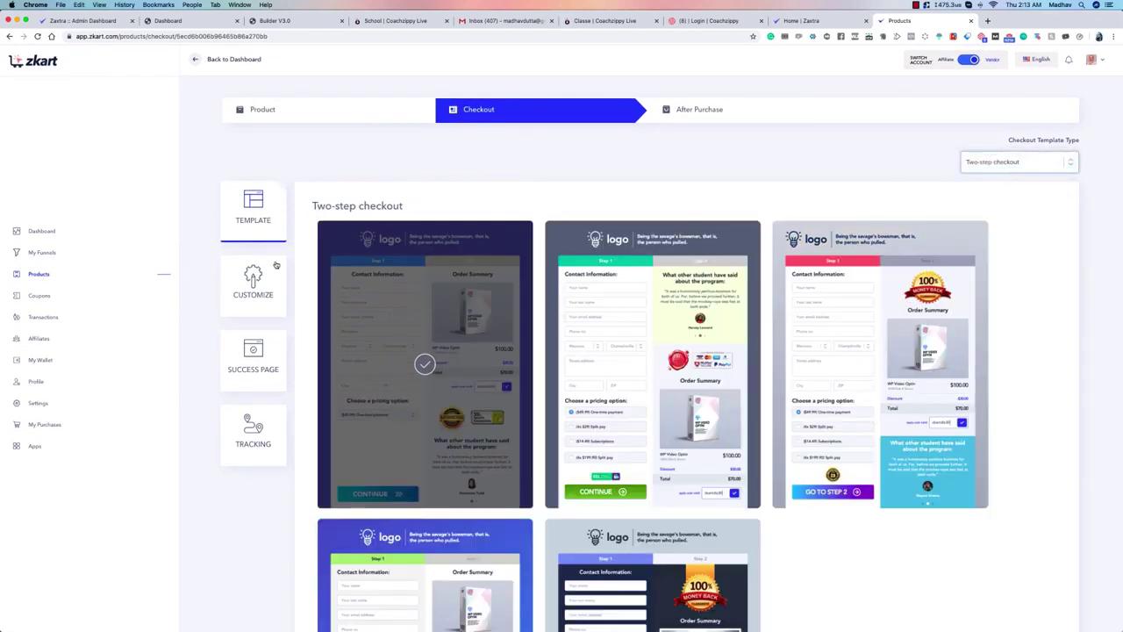
{"action": "scroll", "coordinate": [798, 439], "scroll_direction": "down", "scroll_amount": 4}
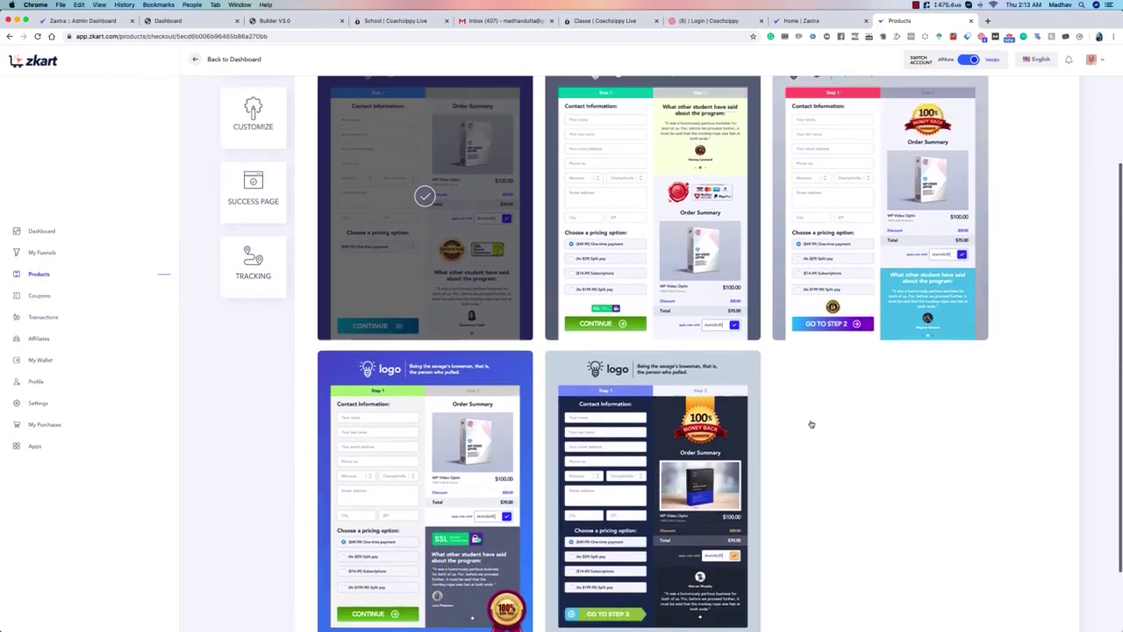
{"action": "scroll", "coordinate": [811, 425], "scroll_direction": "up", "scroll_amount": 4}
Filter the checkout templates to the embeddable checkout type and look through the designs.
{"action": "left_click", "coordinate": [1006, 165]}
{"action": "left_click", "coordinate": [997, 176]}
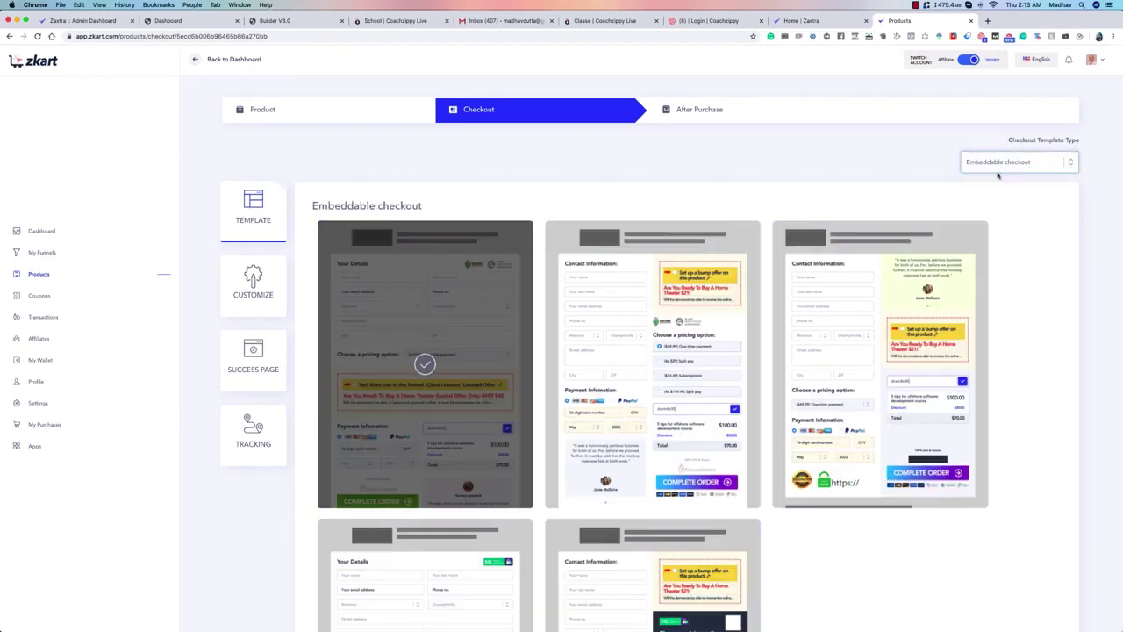
{"action": "scroll", "coordinate": [432, 394], "scroll_direction": "down", "scroll_amount": 5}
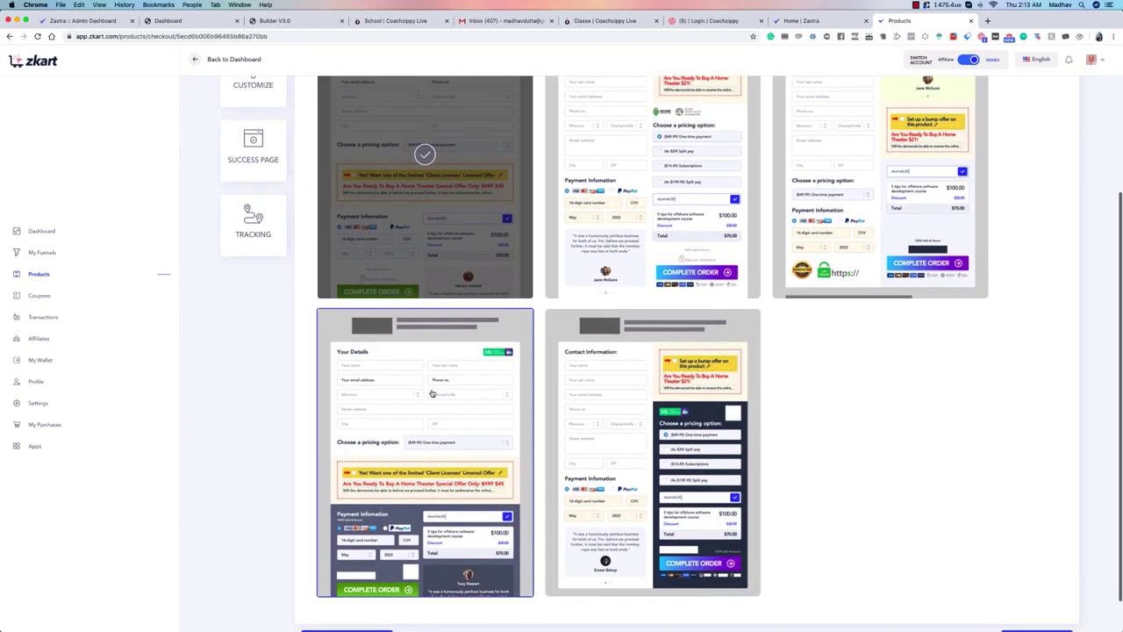
{"action": "scroll", "coordinate": [432, 394], "scroll_direction": "up", "scroll_amount": 5}
Filter the checkout templates to the popup checkout type and look through the designs.
{"action": "left_click", "coordinate": [1006, 163]}
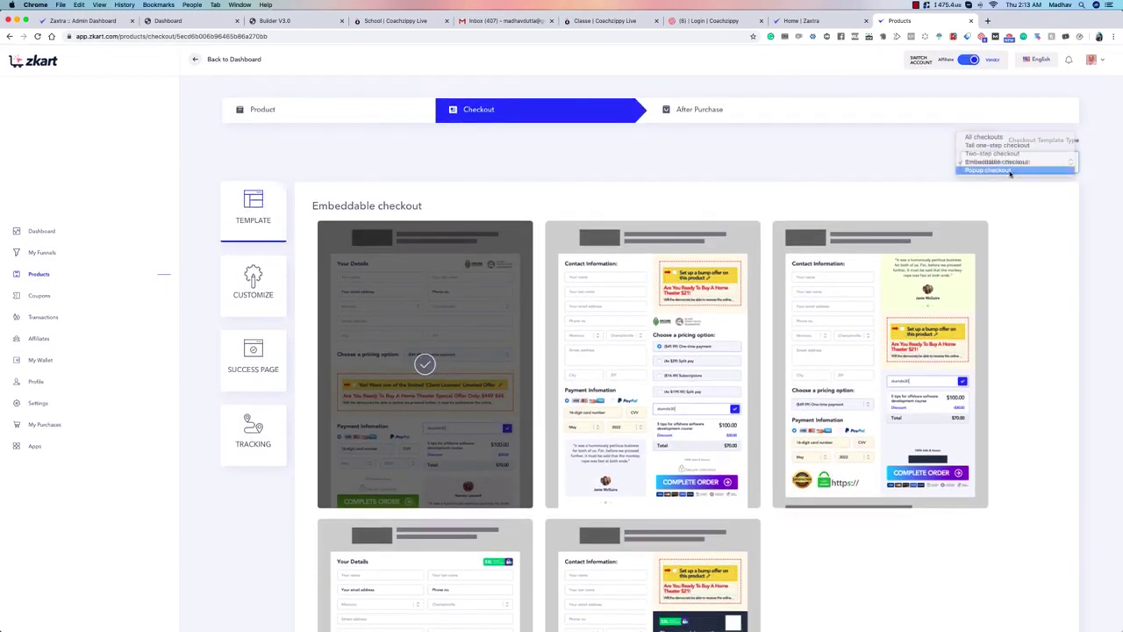
{"action": "left_click", "coordinate": [1009, 172]}
{"action": "scroll", "coordinate": [452, 223], "scroll_direction": "down", "scroll_amount": 1}
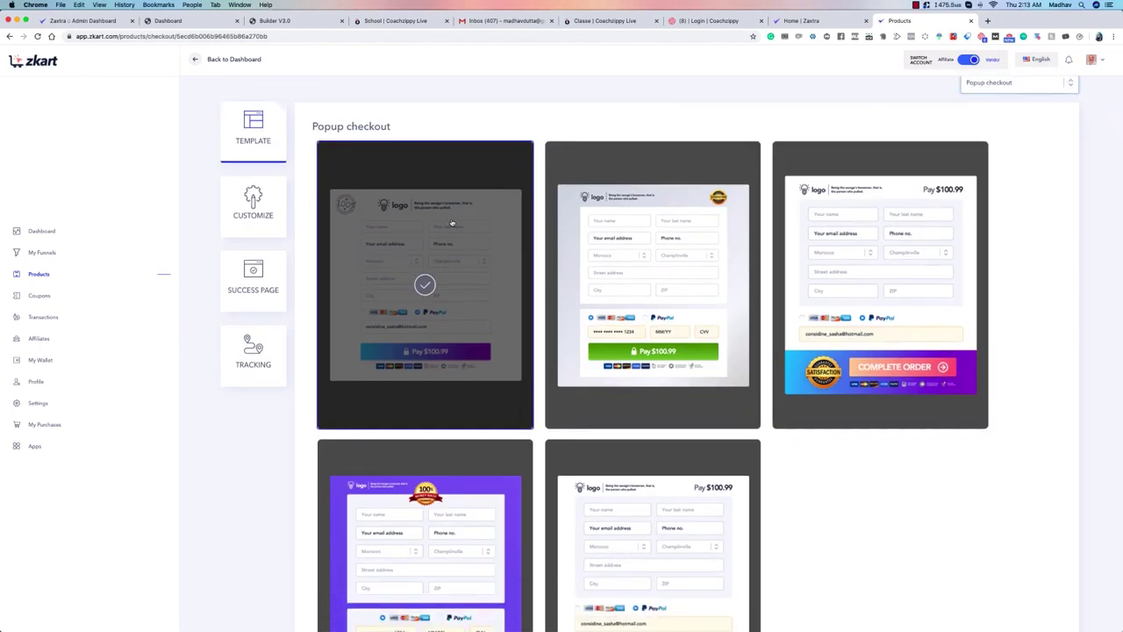
{"action": "scroll", "coordinate": [452, 223], "scroll_direction": "down", "scroll_amount": 3}
{"action": "scroll", "coordinate": [675, 192], "scroll_direction": "up", "scroll_amount": 2}
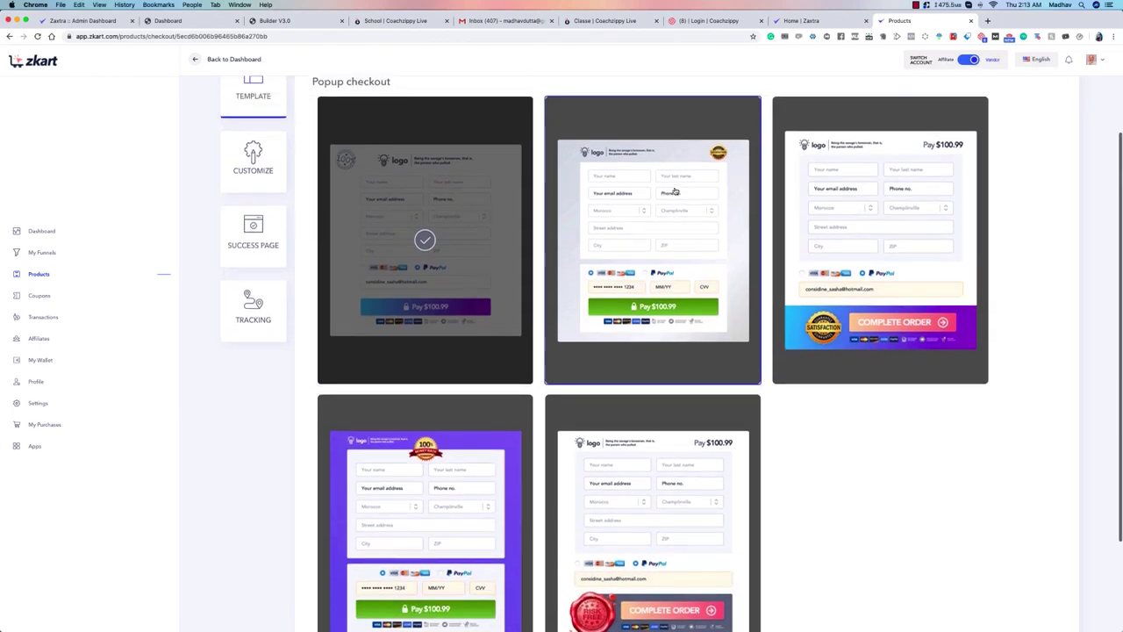
{"action": "scroll", "coordinate": [675, 192], "scroll_direction": "up", "scroll_amount": 2}
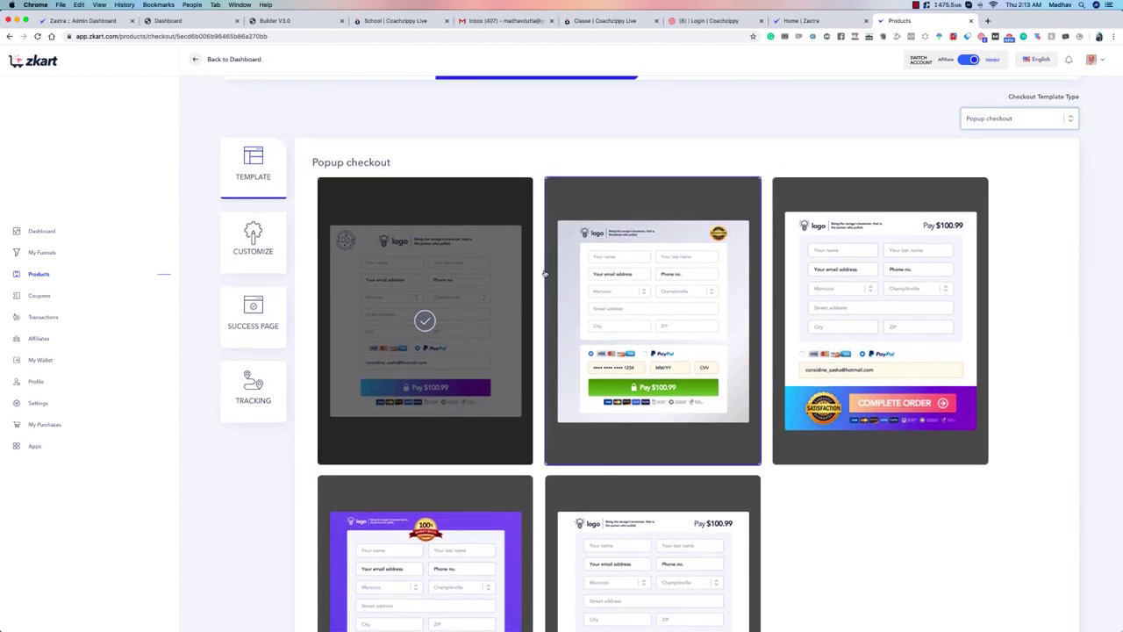
{"action": "scroll", "coordinate": [588, 273], "scroll_direction": "up", "scroll_amount": 1}
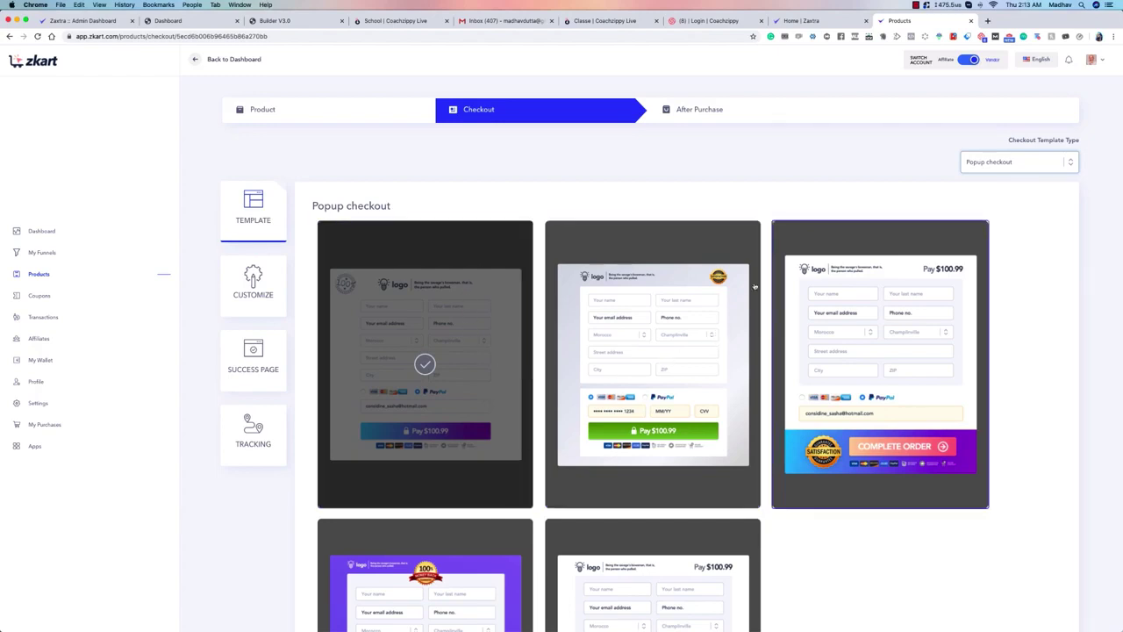
Return to the embeddable checkout templates and check which other template types are available.
{"action": "left_click", "coordinate": [1018, 161]}
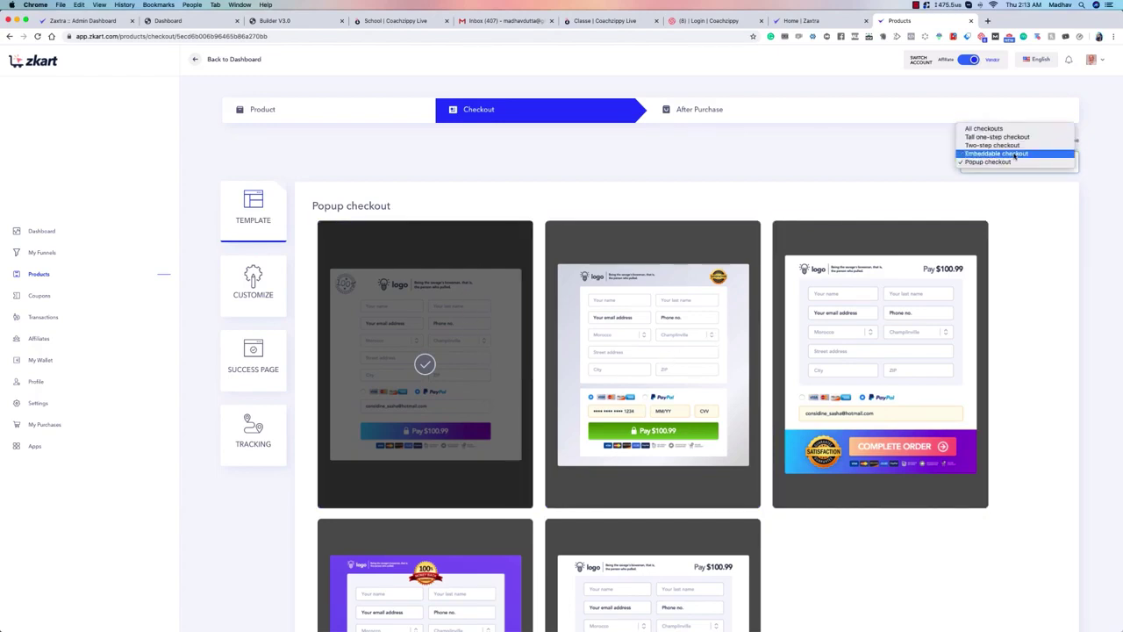
{"action": "left_click", "coordinate": [1013, 155]}
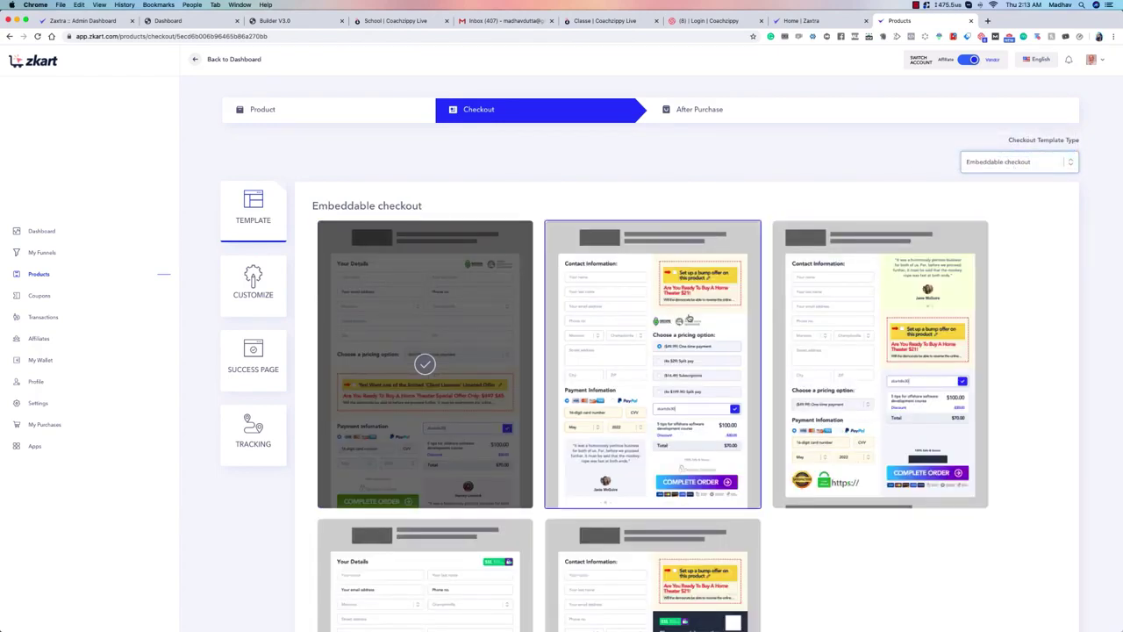
{"action": "left_click", "coordinate": [1034, 167]}
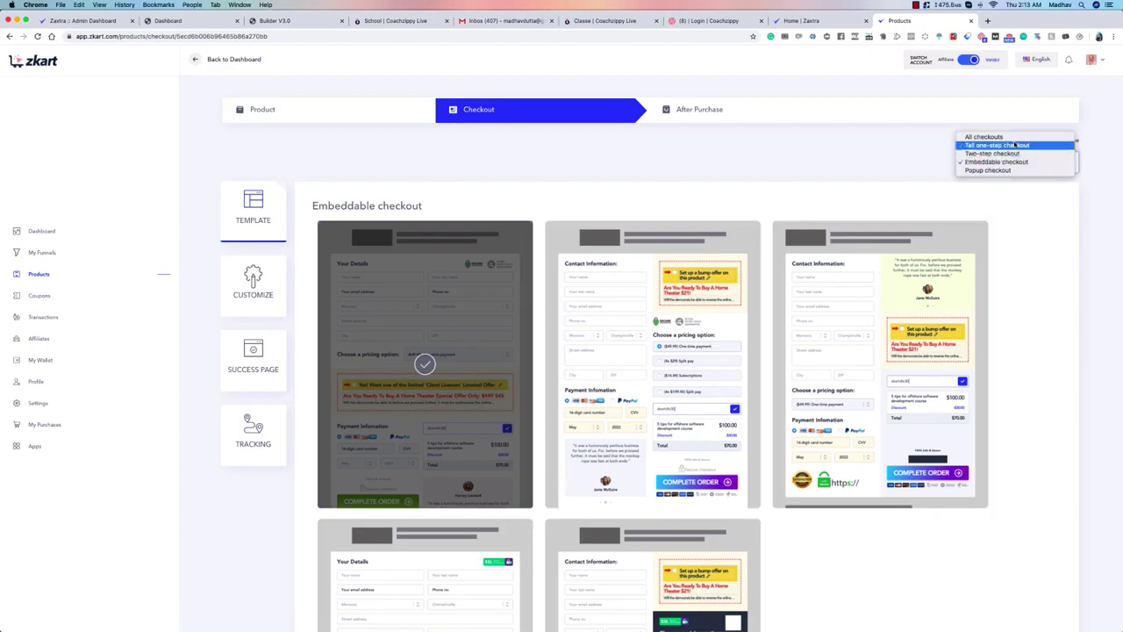
{"action": "left_click", "coordinate": [841, 156]}
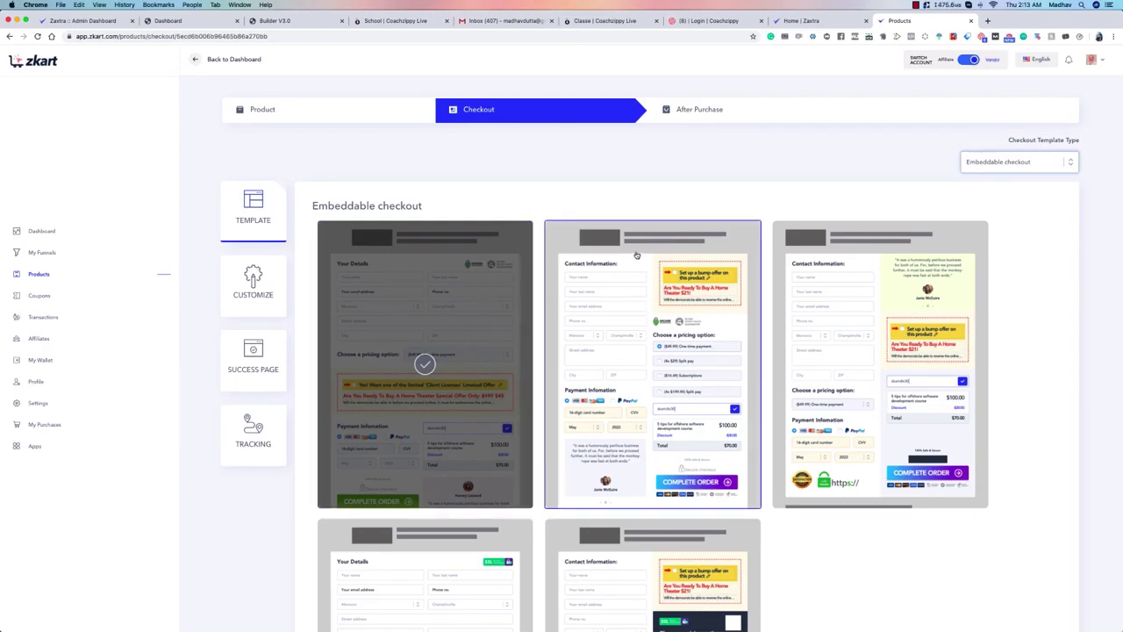
Filter the checkout templates to popup, switch to the tall one-step checkout type, and save the template choice to continue to customization.
{"action": "left_click", "coordinate": [1014, 161]}
{"action": "left_click", "coordinate": [992, 166]}
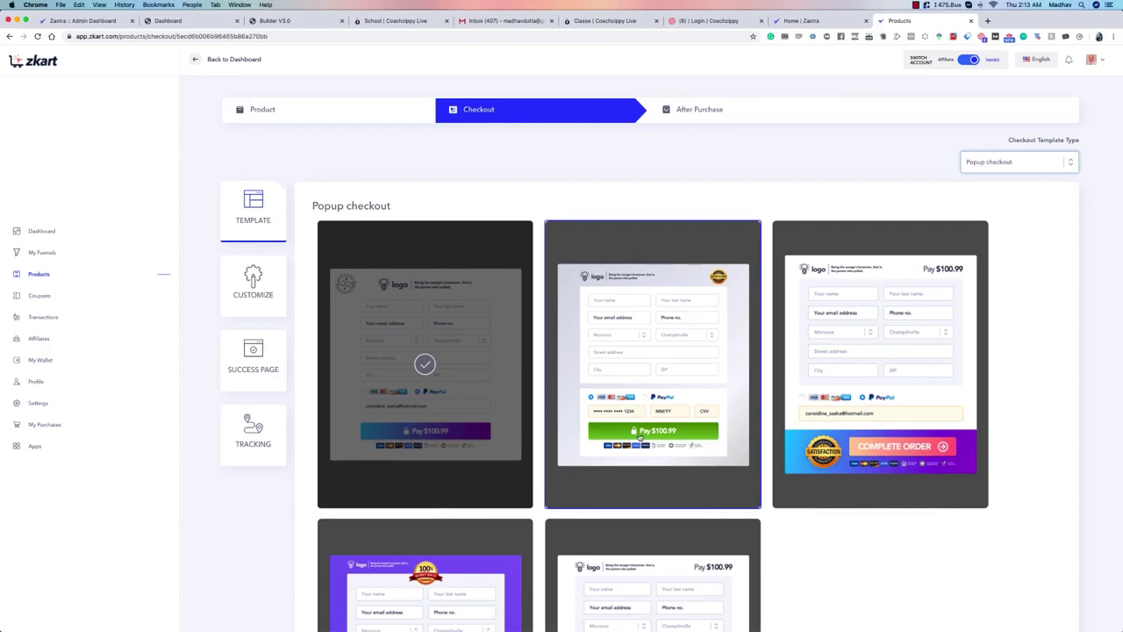
{"action": "left_click", "coordinate": [1016, 166]}
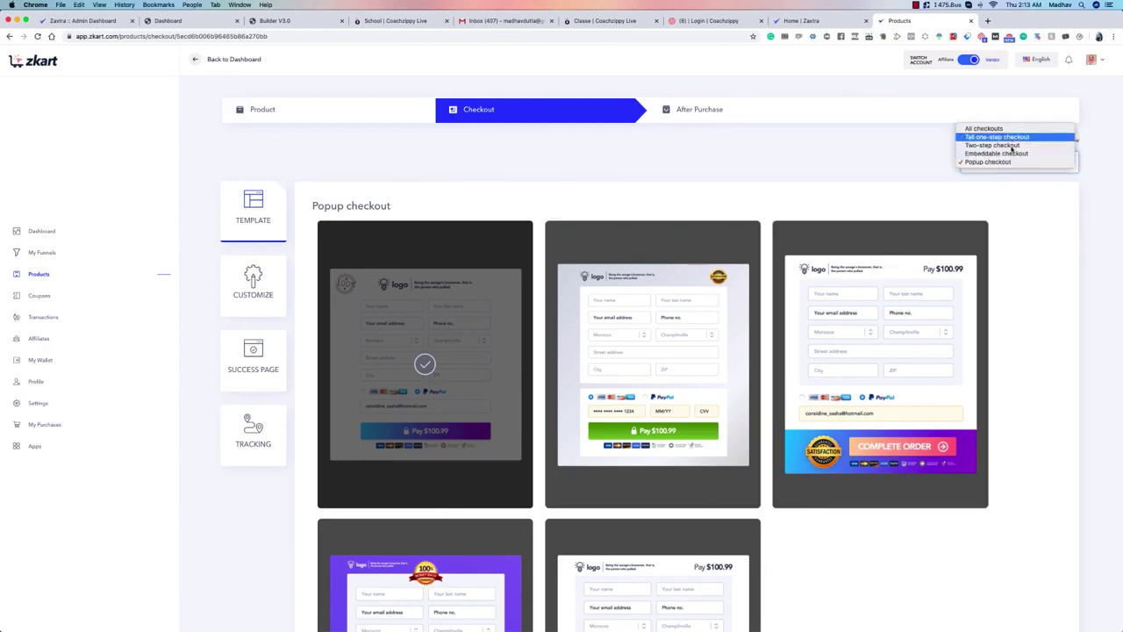
{"action": "left_click", "coordinate": [1012, 138]}
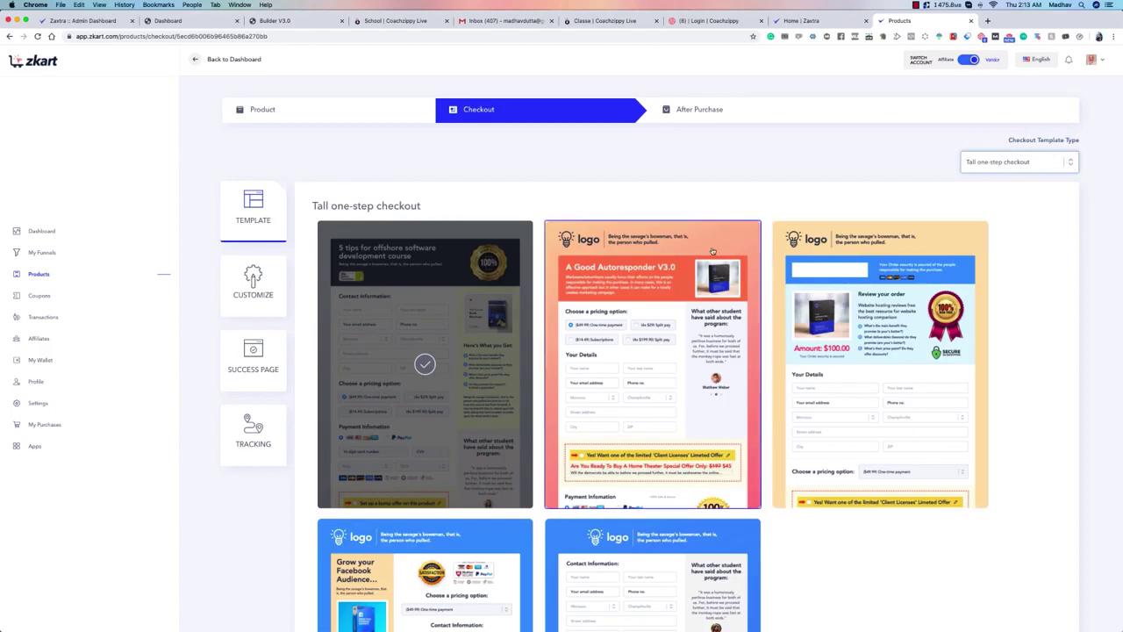
{"action": "scroll", "coordinate": [743, 306], "scroll_direction": "down", "scroll_amount": 3}
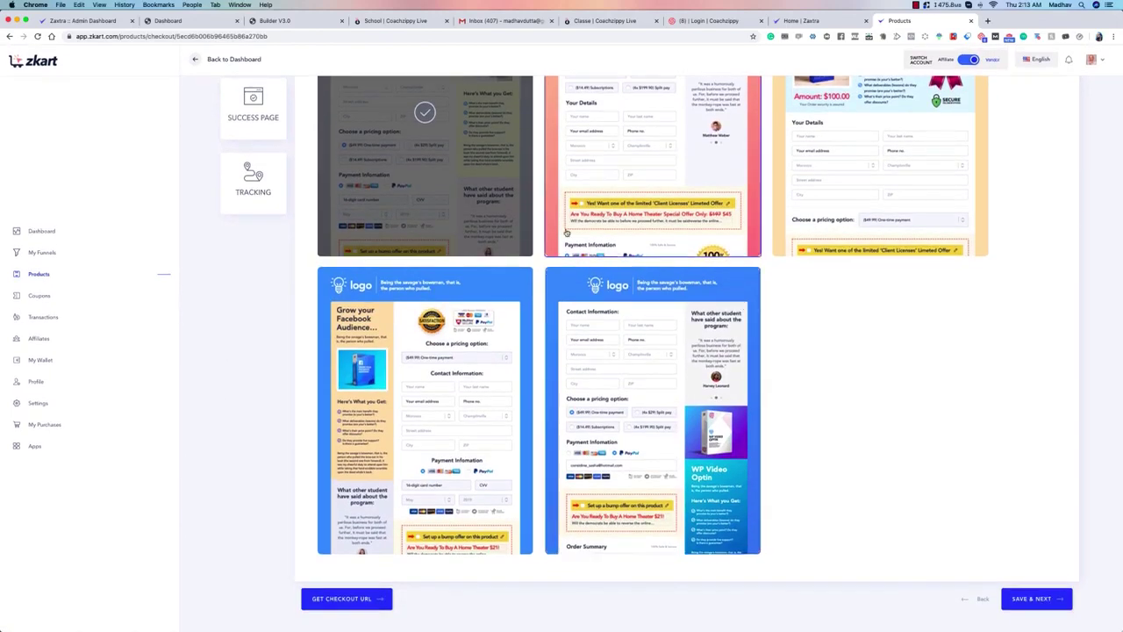
{"action": "left_click", "coordinate": [1028, 598]}
Check the background color and image options of the checkout page's header, and close them.
{"action": "scroll", "coordinate": [1007, 408], "scroll_direction": "down", "scroll_amount": 5}
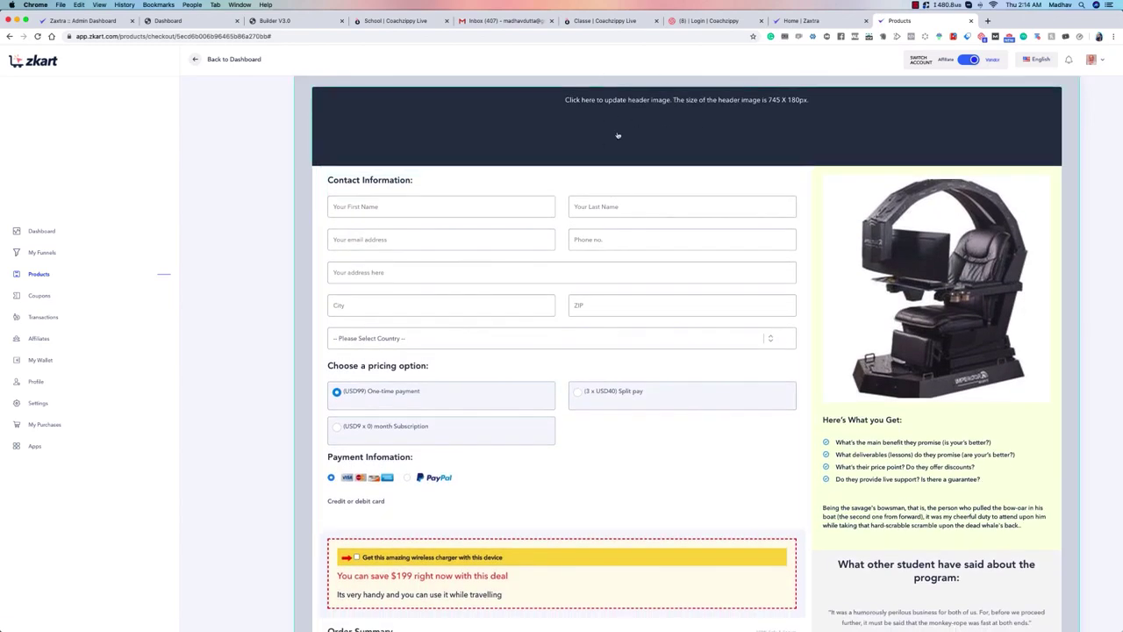
{"action": "left_click", "coordinate": [633, 110]}
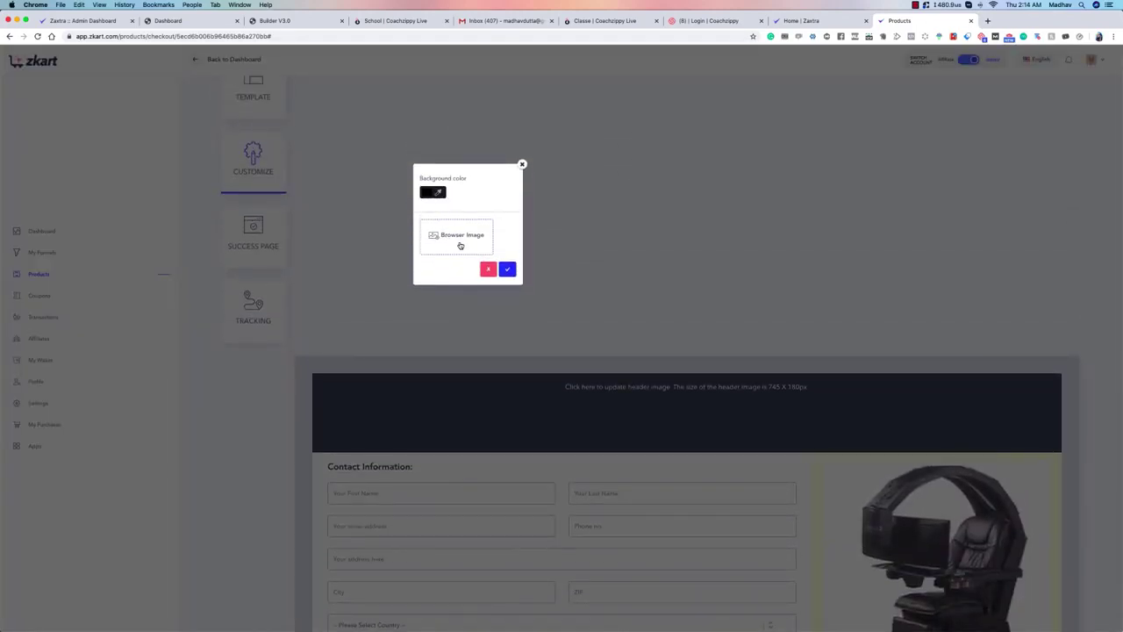
{"action": "left_click", "coordinate": [523, 164]}
Open the text settings of the "Here's What you Get:" heading and try the Lato and Open Sans fonts.
{"action": "scroll", "coordinate": [570, 208], "scroll_direction": "down", "scroll_amount": 5}
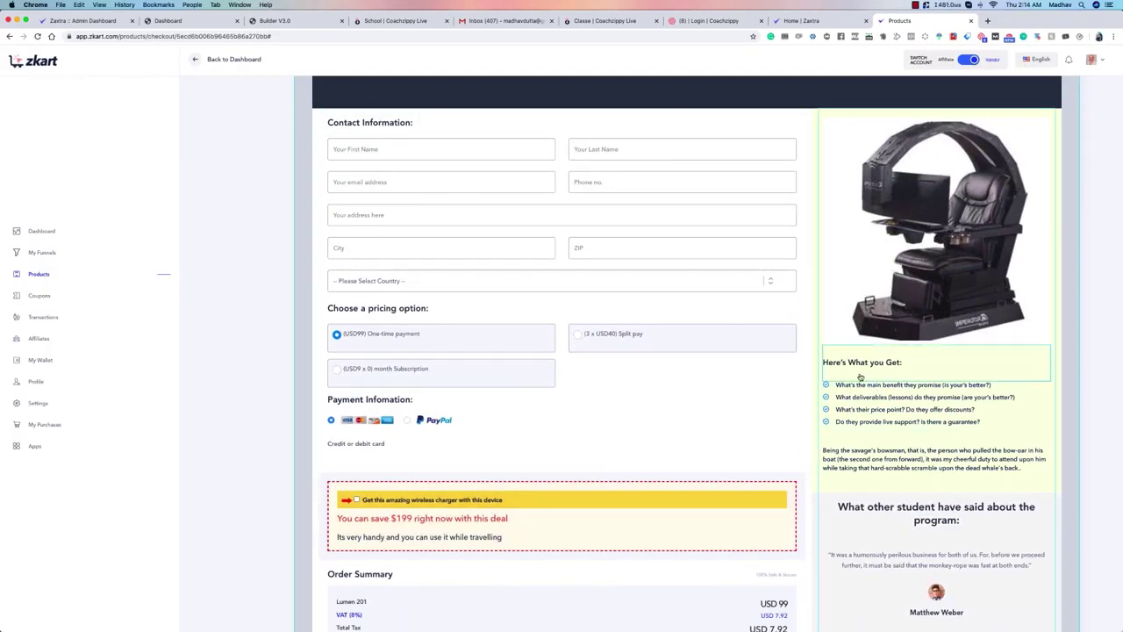
{"action": "scroll", "coordinate": [860, 377], "scroll_direction": "down", "scroll_amount": 1}
{"action": "double_click", "coordinate": [861, 309]}
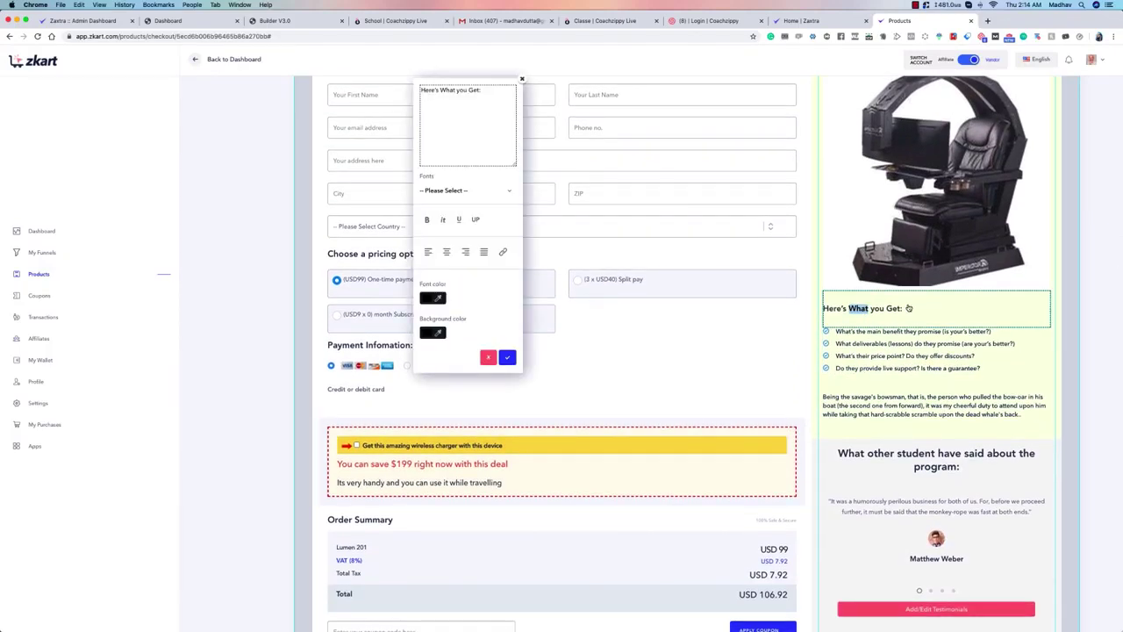
{"action": "left_click_drag", "start_coordinate": [500, 85], "coordinate": [788, 203]}
{"action": "left_click", "coordinate": [757, 309]}
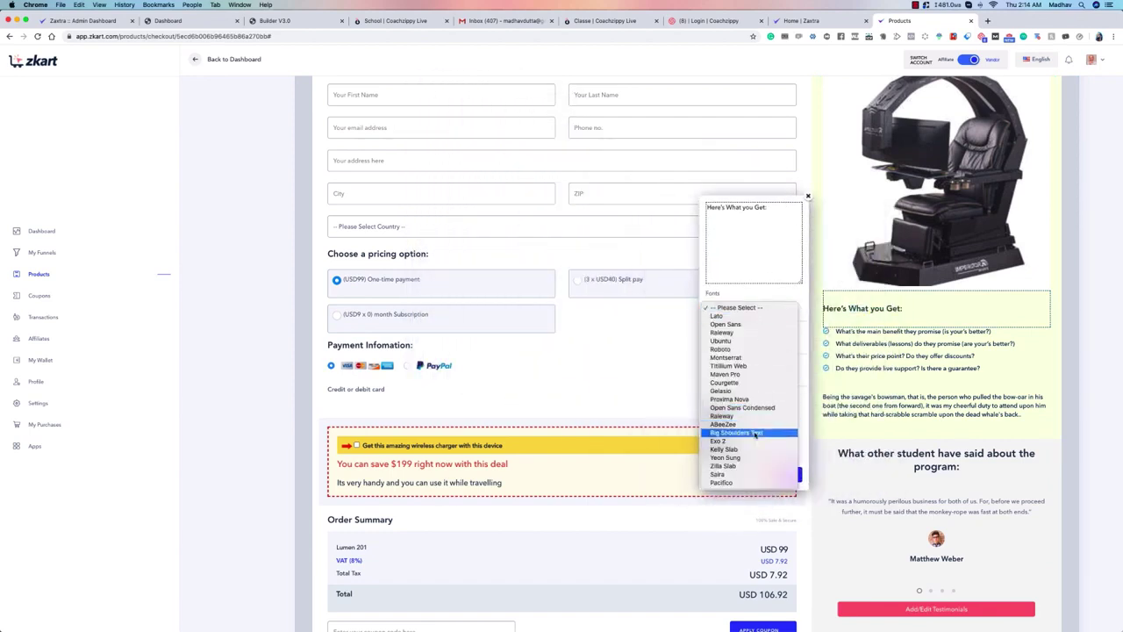
{"action": "left_click", "coordinate": [737, 316]}
{"action": "left_click", "coordinate": [767, 303]}
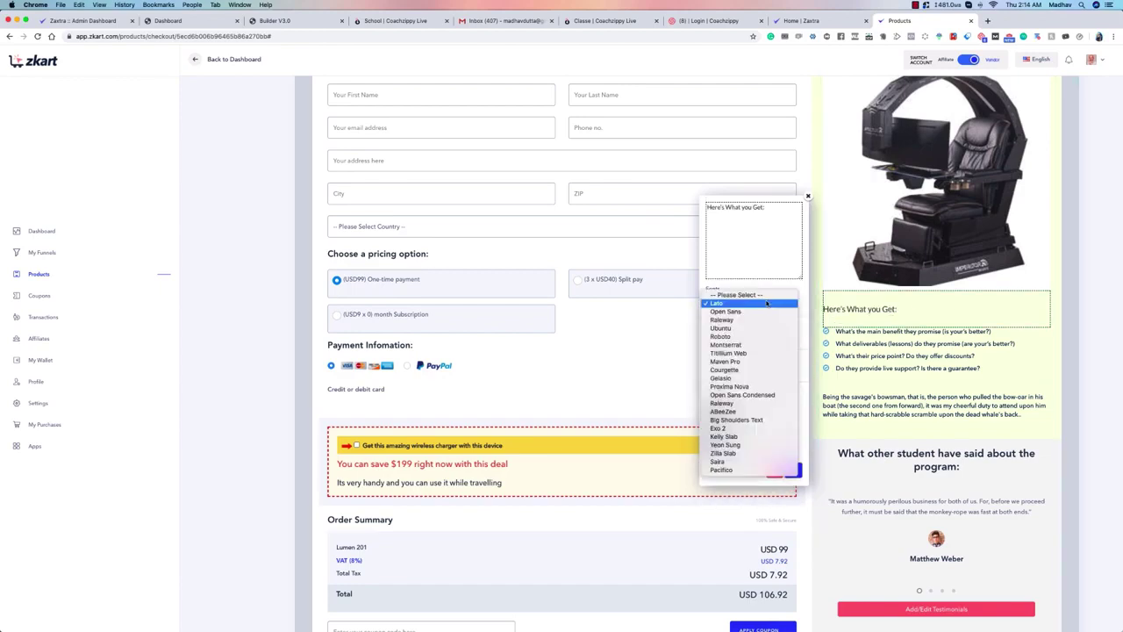
{"action": "left_click", "coordinate": [753, 311]}
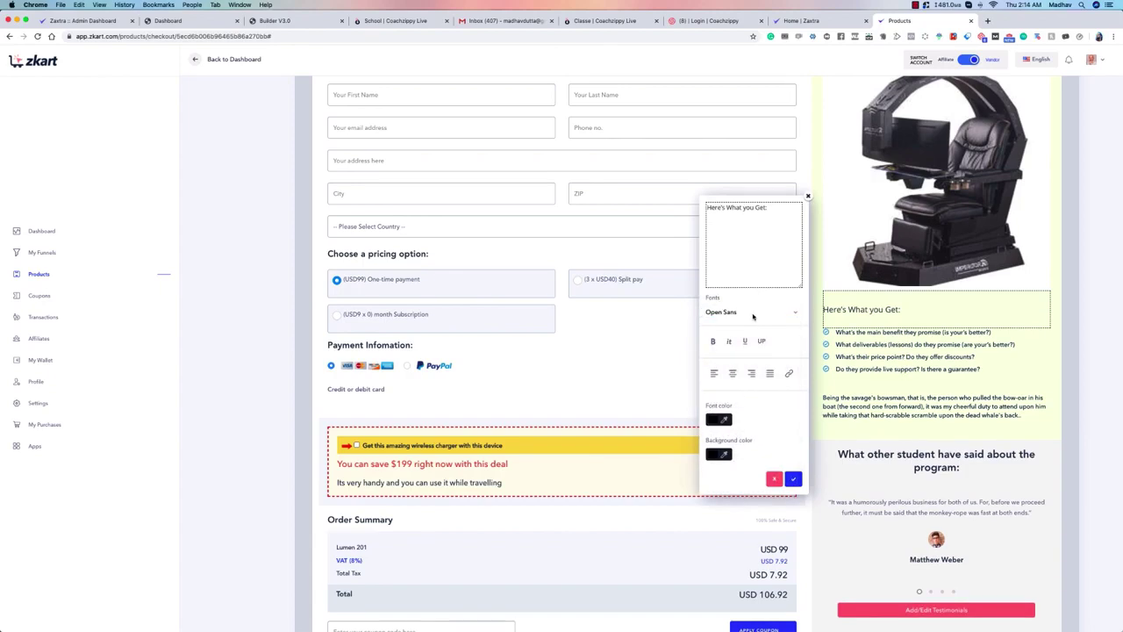
Turn on bold for the "Here's What you Get:" heading, try Raleway, and set its font to Ubuntu.
{"action": "left_click", "coordinate": [715, 344]}
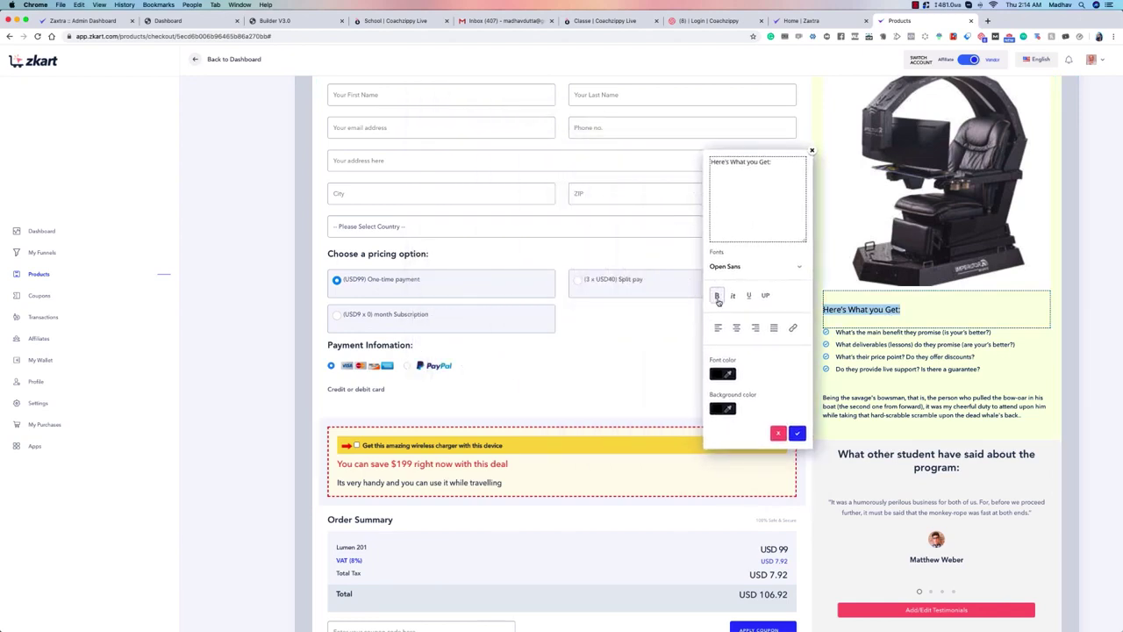
{"action": "left_click", "coordinate": [747, 263]}
{"action": "left_click", "coordinate": [760, 171]}
{"action": "triple_click", "coordinate": [759, 164]}
{"action": "left_click", "coordinate": [736, 266]}
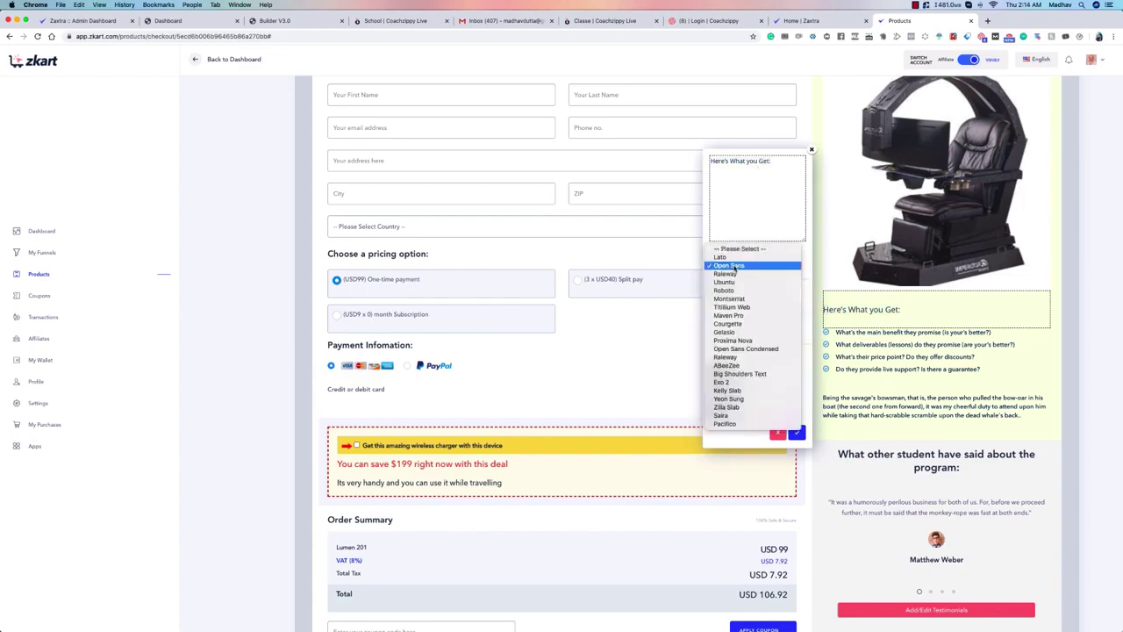
{"action": "left_click", "coordinate": [726, 274]}
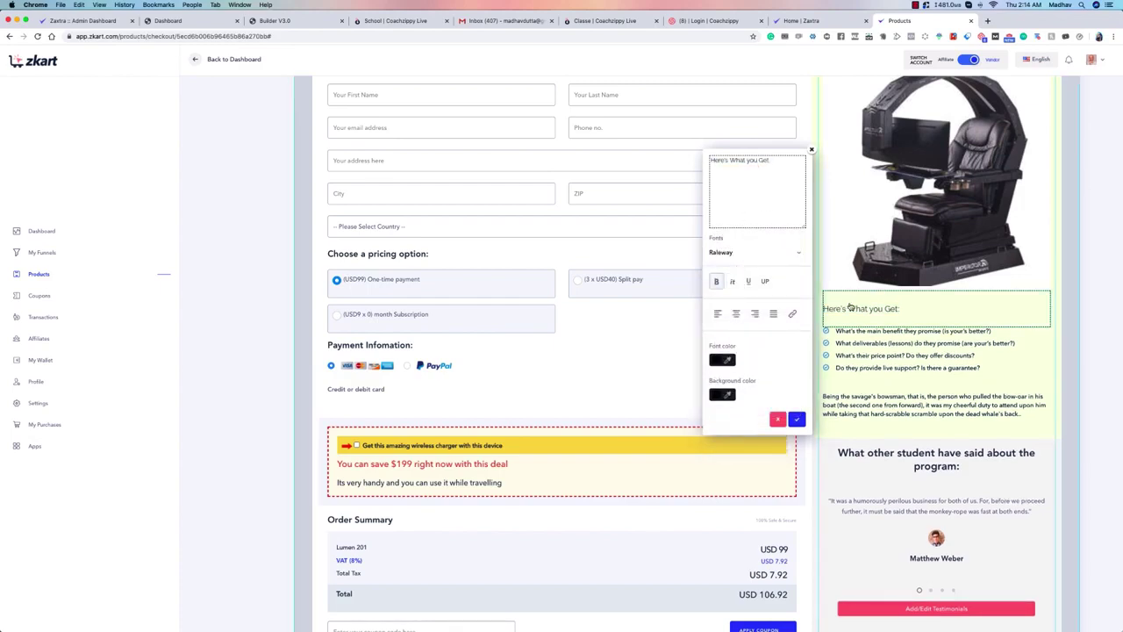
{"action": "left_click", "coordinate": [746, 253]}
{"action": "left_click", "coordinate": [736, 262]}
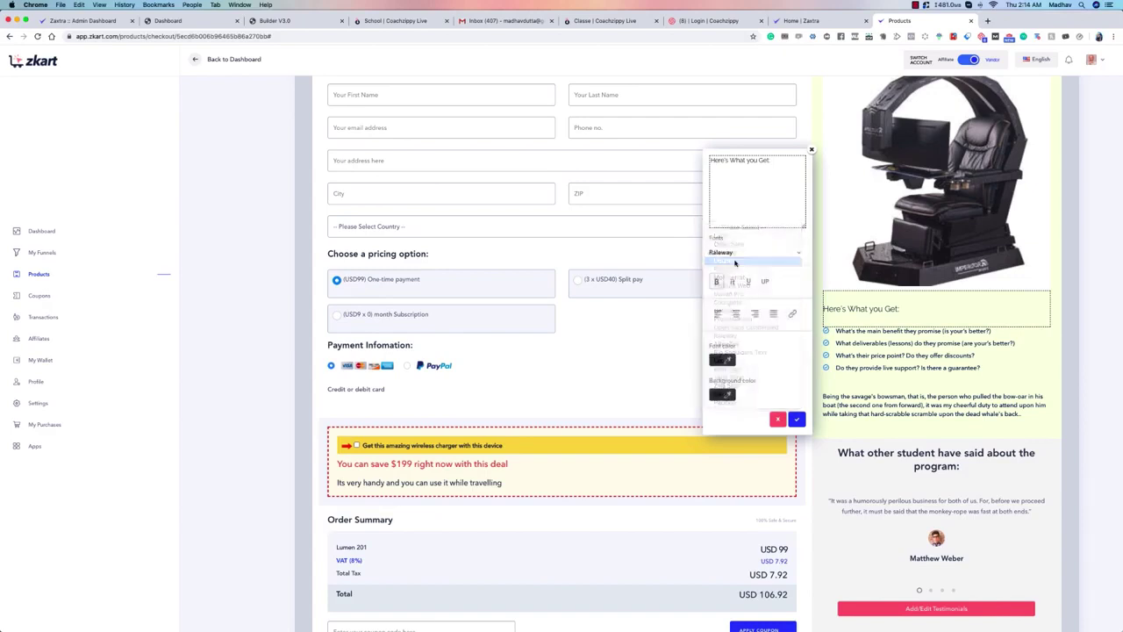
Try to set the heading's font color to red (#ff0000).
{"action": "left_click", "coordinate": [722, 360]}
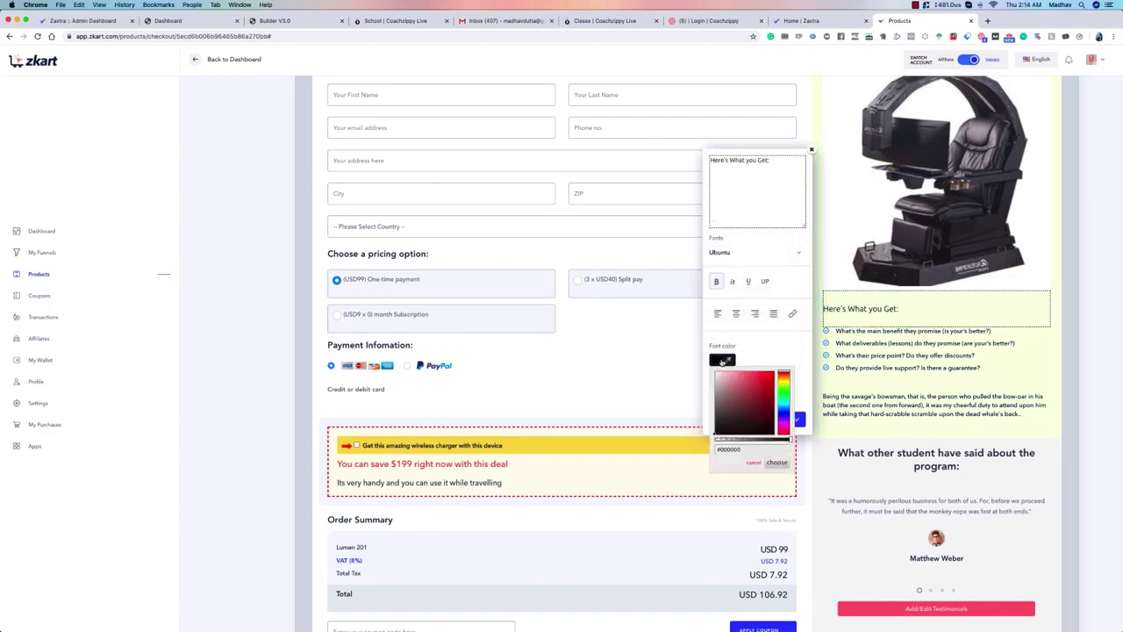
{"action": "left_click_drag", "start_coordinate": [774, 386], "coordinate": [776, 373]}
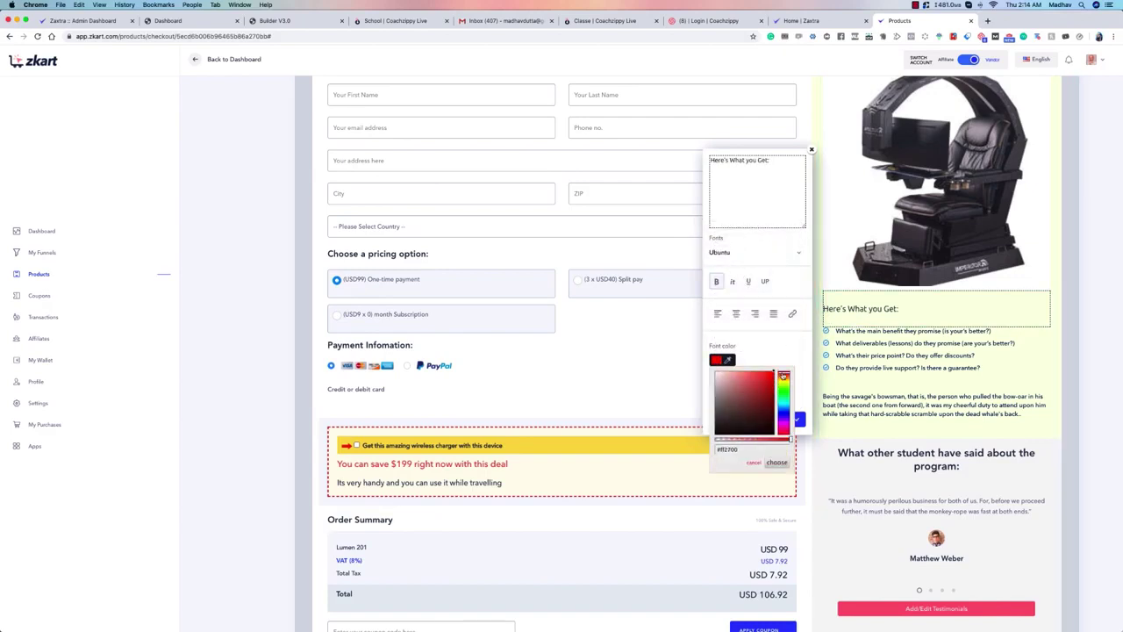
{"action": "left_click", "coordinate": [793, 347]}
{"action": "left_click", "coordinate": [717, 361]}
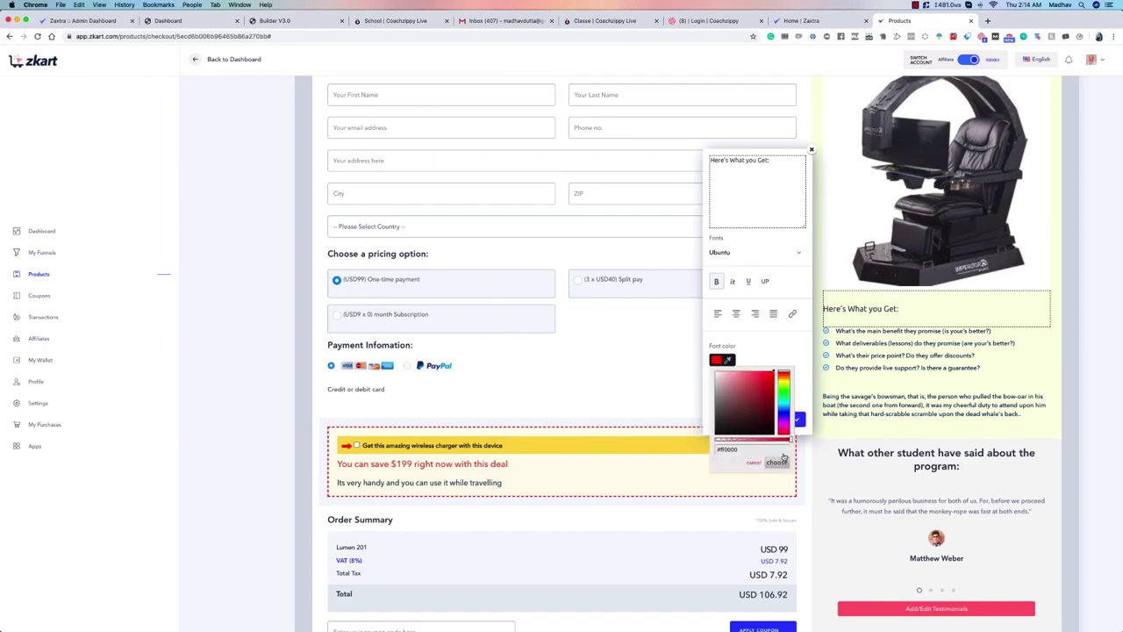
{"action": "left_click", "coordinate": [781, 460]}
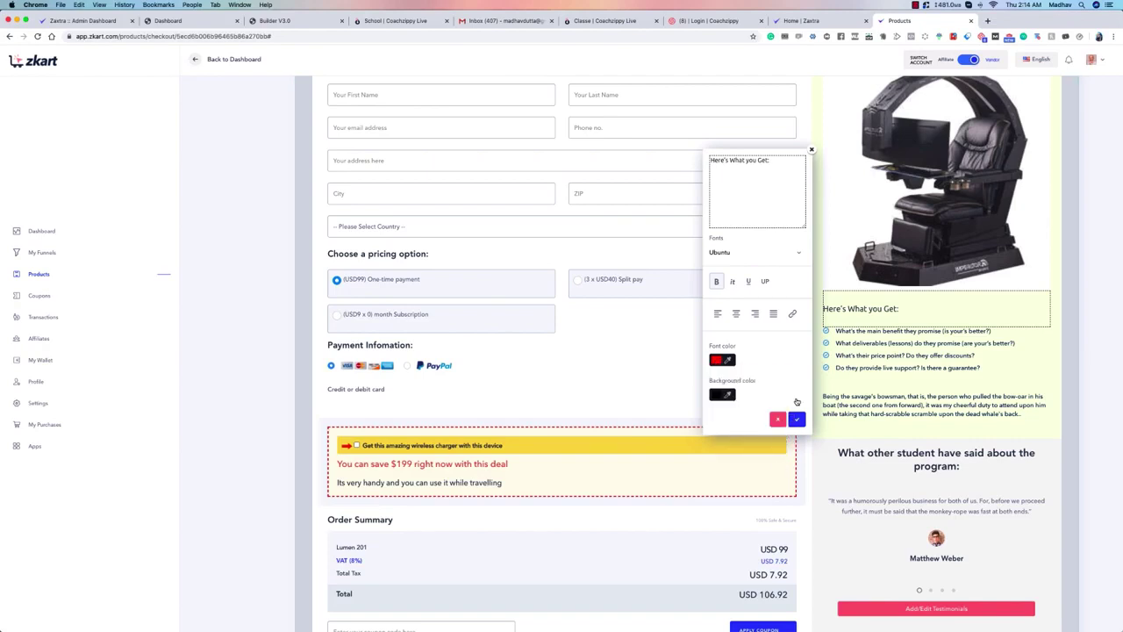
Look at the heading's background color choices and close its text settings.
{"action": "left_click", "coordinate": [729, 397]}
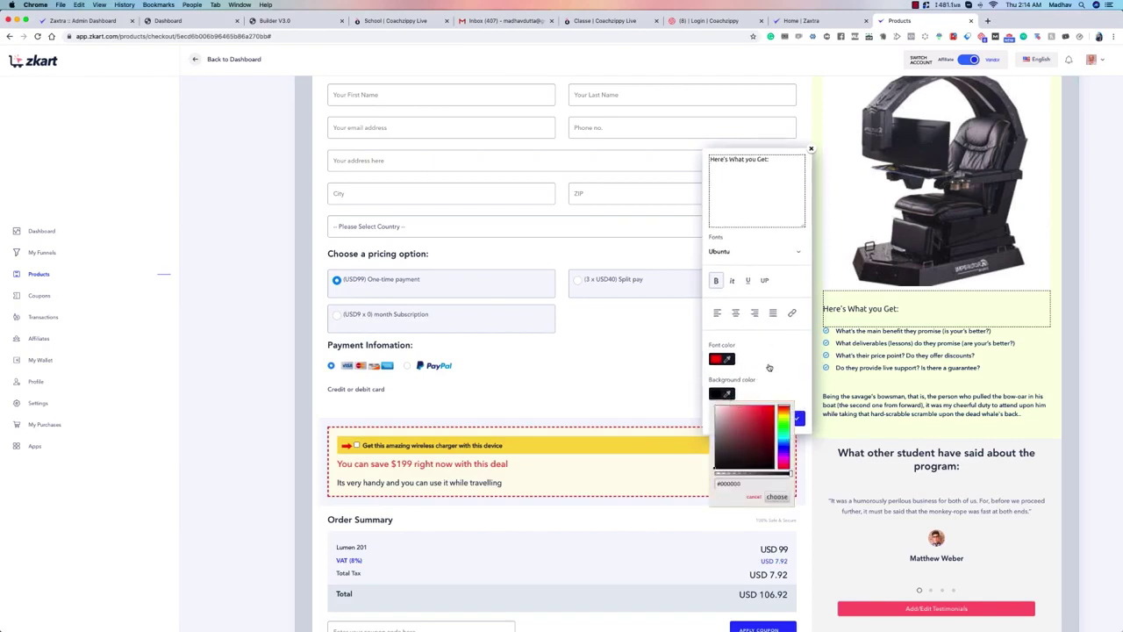
{"action": "left_click", "coordinate": [728, 394]}
{"action": "left_click", "coordinate": [789, 405]}
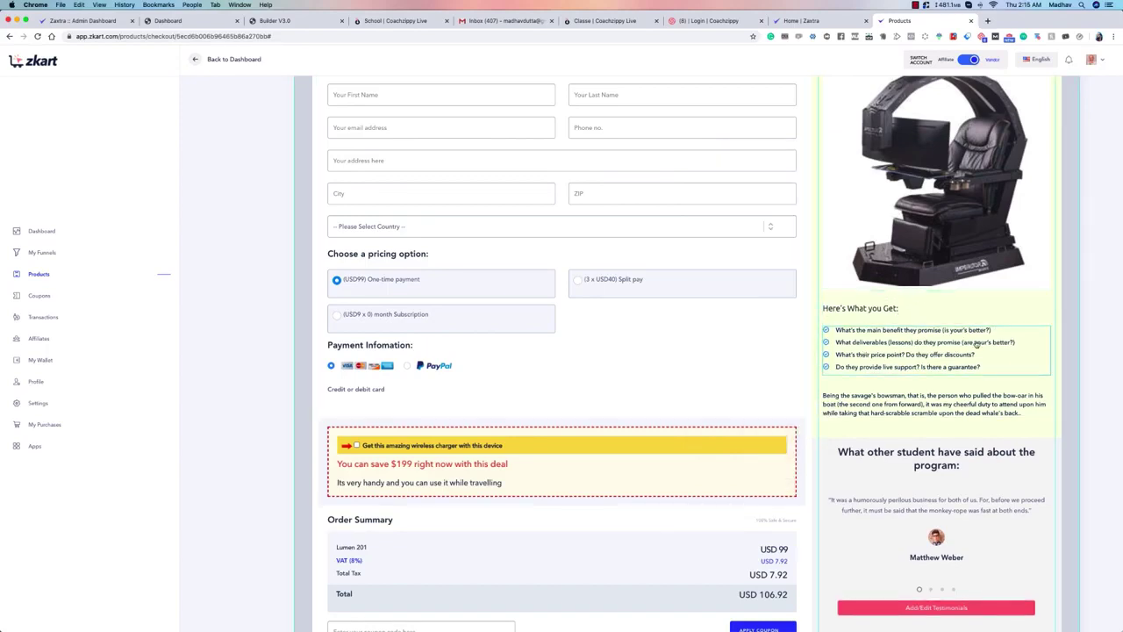
Make the word "benefit" bold in the first bullet under "Here's What you Get:" and apply the edit.
{"action": "left_click", "coordinate": [888, 354]}
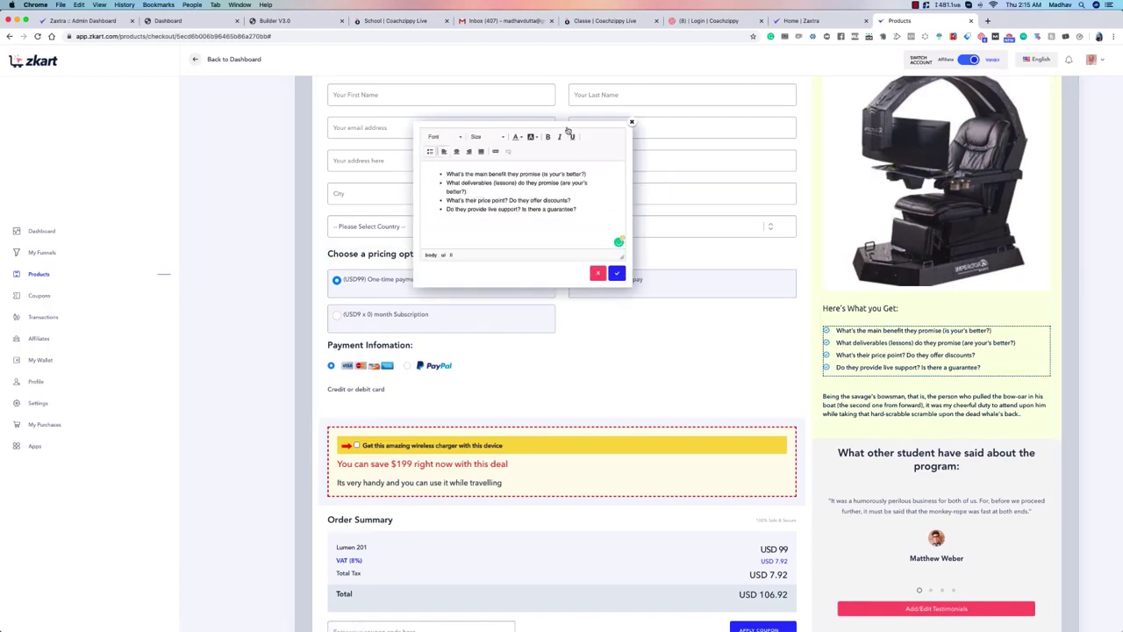
{"action": "left_click_drag", "start_coordinate": [568, 130], "coordinate": [725, 224]}
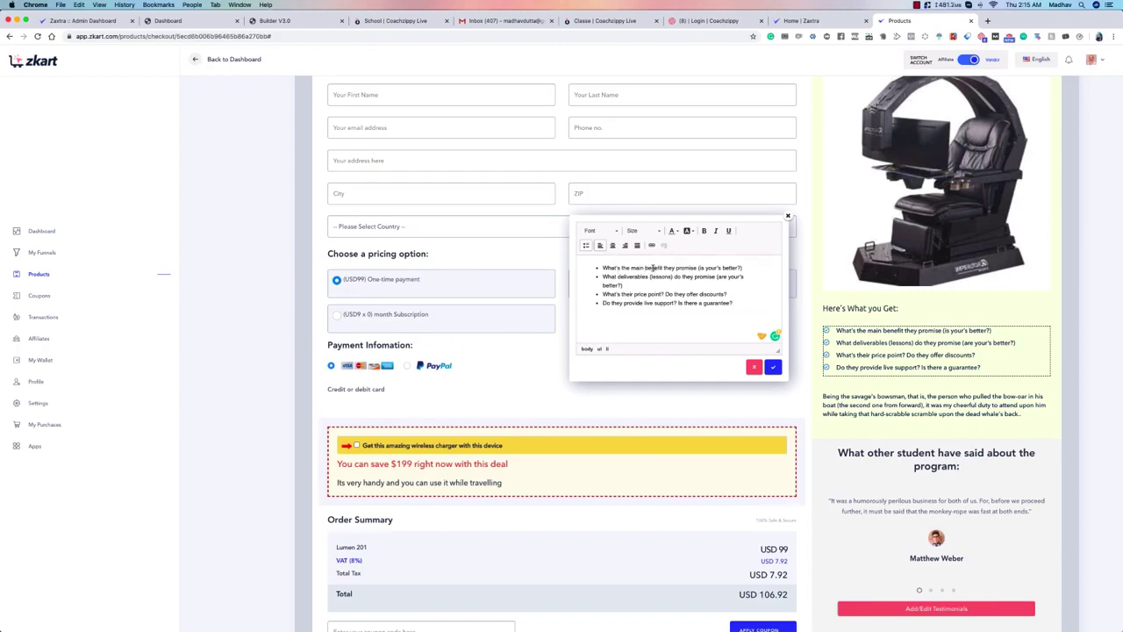
{"action": "double_click", "coordinate": [653, 268]}
{"action": "left_click", "coordinate": [704, 230]}
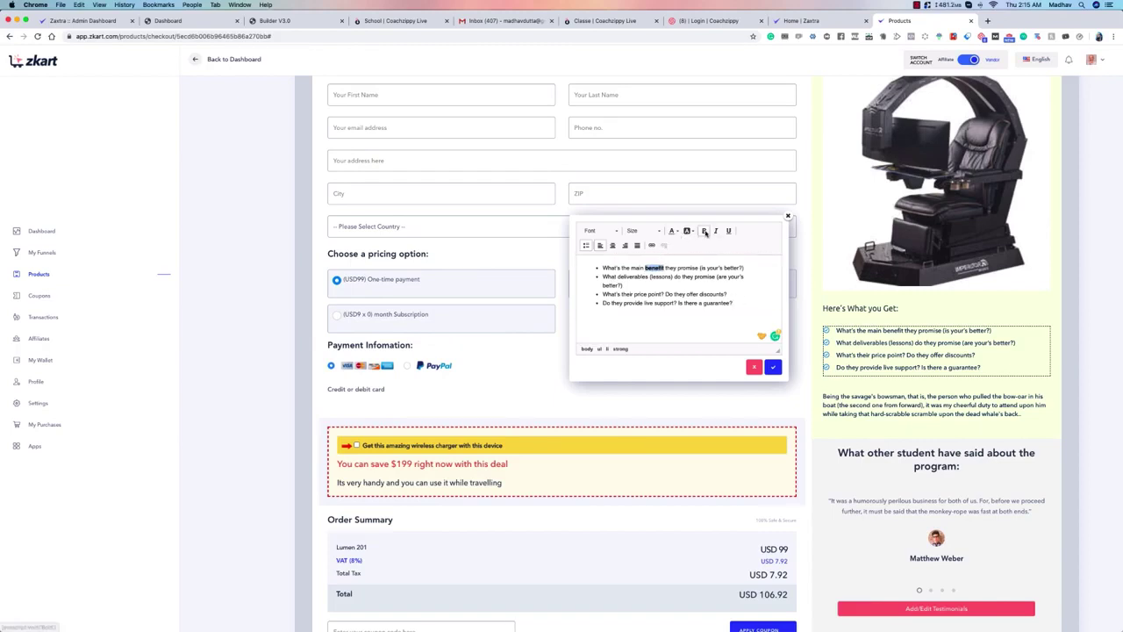
{"action": "left_click", "coordinate": [772, 370]}
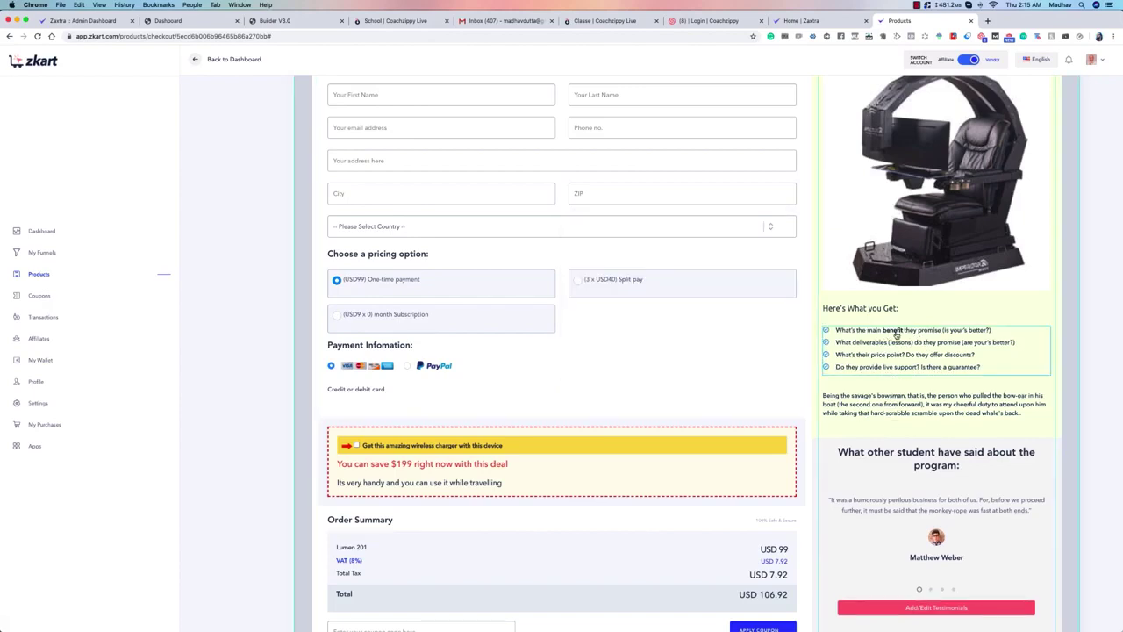
Reopen the bullet list's text editor, look over its font and size formatting options, and close it.
{"action": "left_click", "coordinate": [952, 354]}
{"action": "left_click_drag", "start_coordinate": [592, 125], "coordinate": [663, 291]}
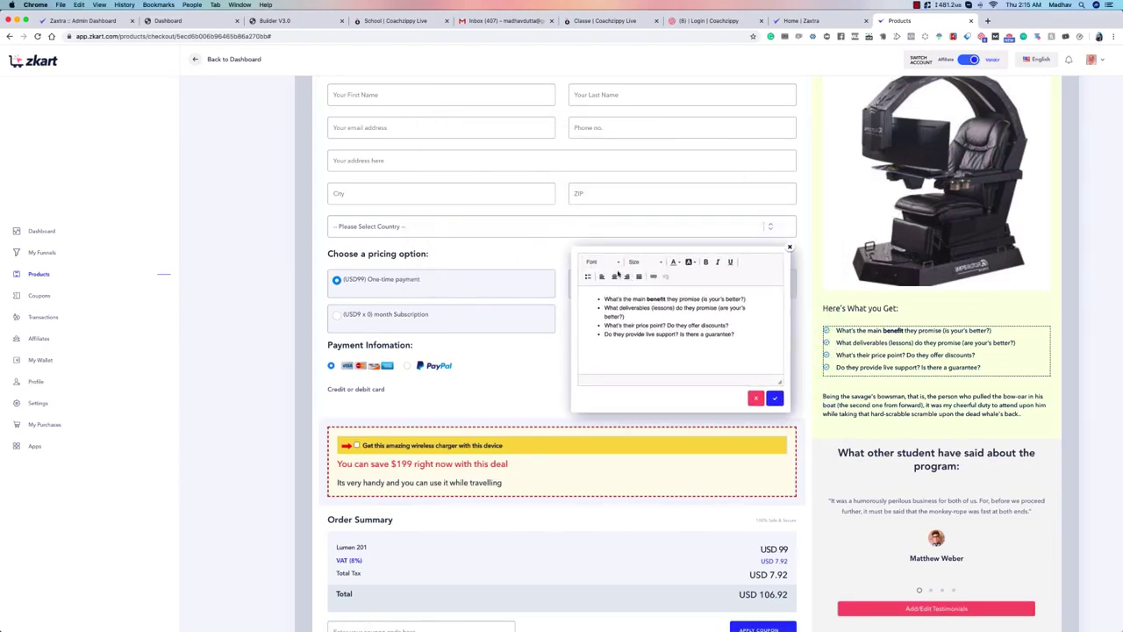
{"action": "left_click", "coordinate": [610, 261]}
{"action": "left_click", "coordinate": [638, 262]}
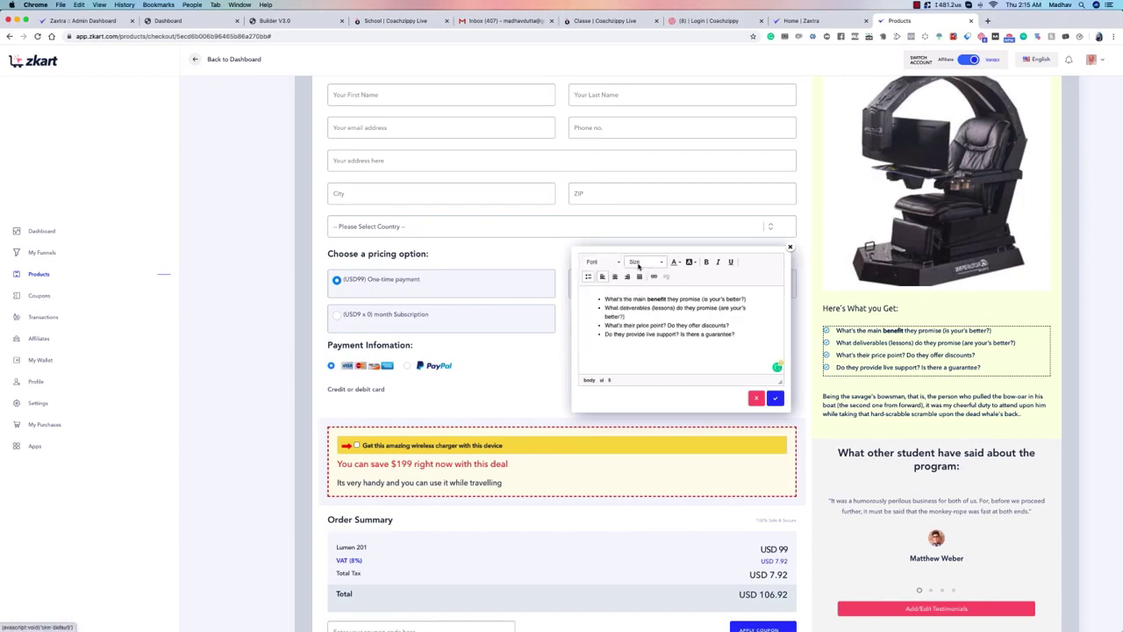
{"action": "left_click", "coordinate": [767, 262]}
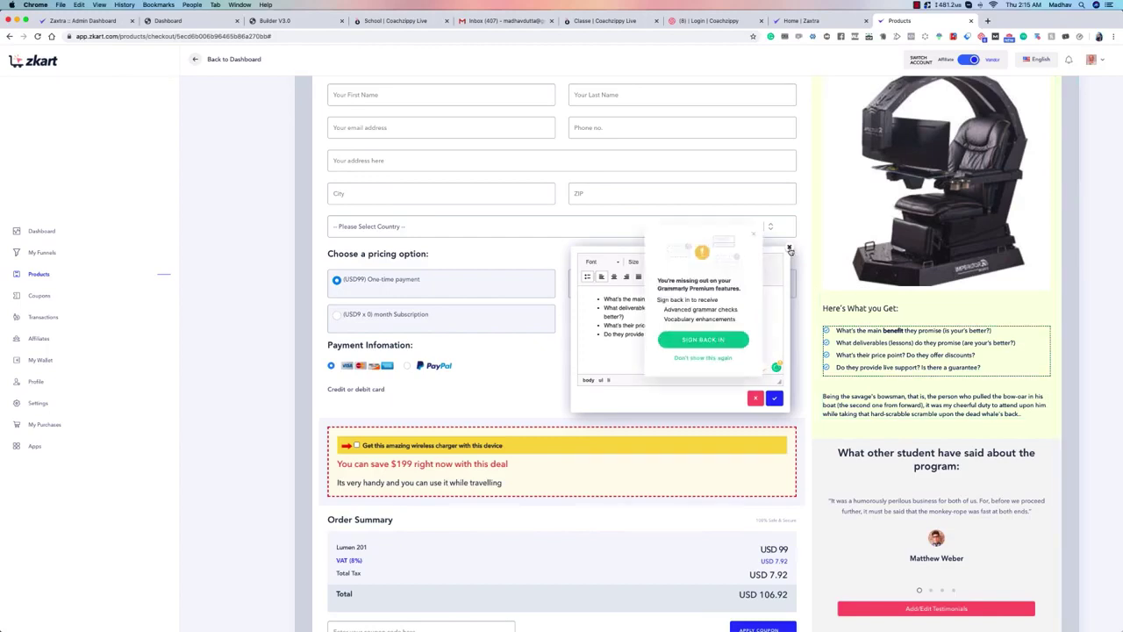
{"action": "left_click", "coordinate": [754, 234]}
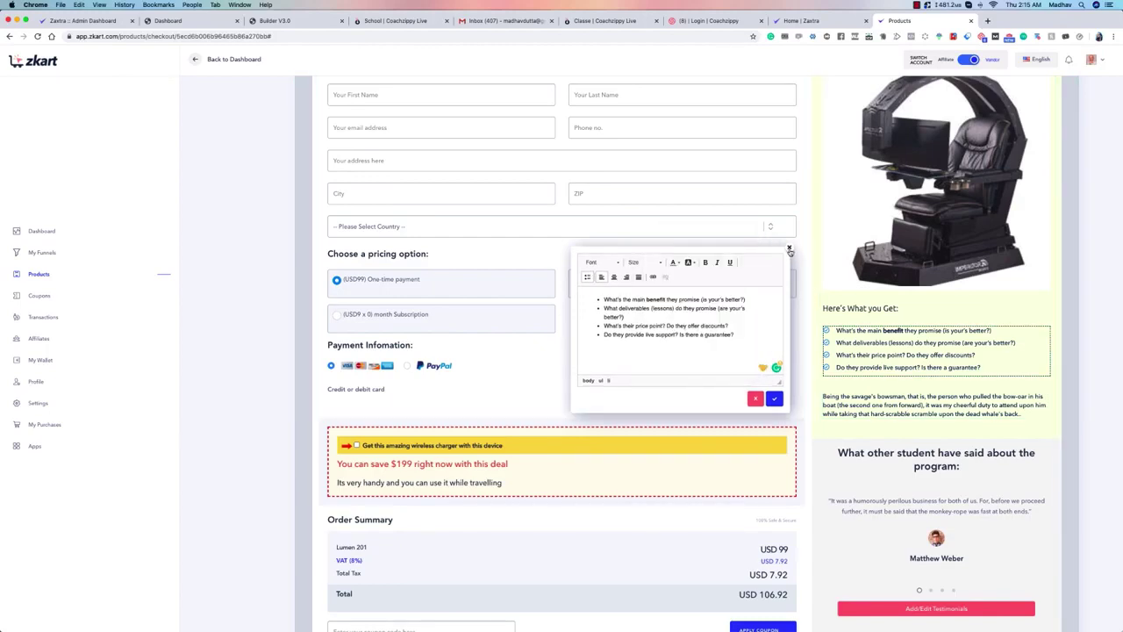
{"action": "left_click", "coordinate": [790, 251]}
Open the checkout page's testimonials for editing and collapse the details of Testimonial 1.
{"action": "scroll", "coordinate": [991, 345], "scroll_direction": "down", "scroll_amount": 4}
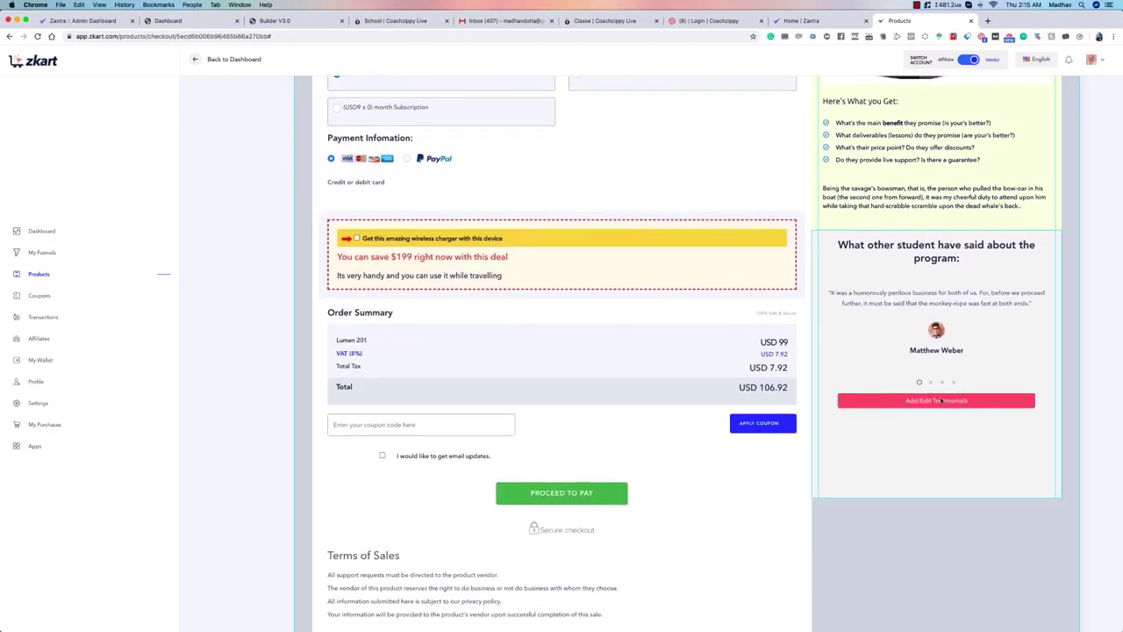
{"action": "left_click", "coordinate": [941, 401]}
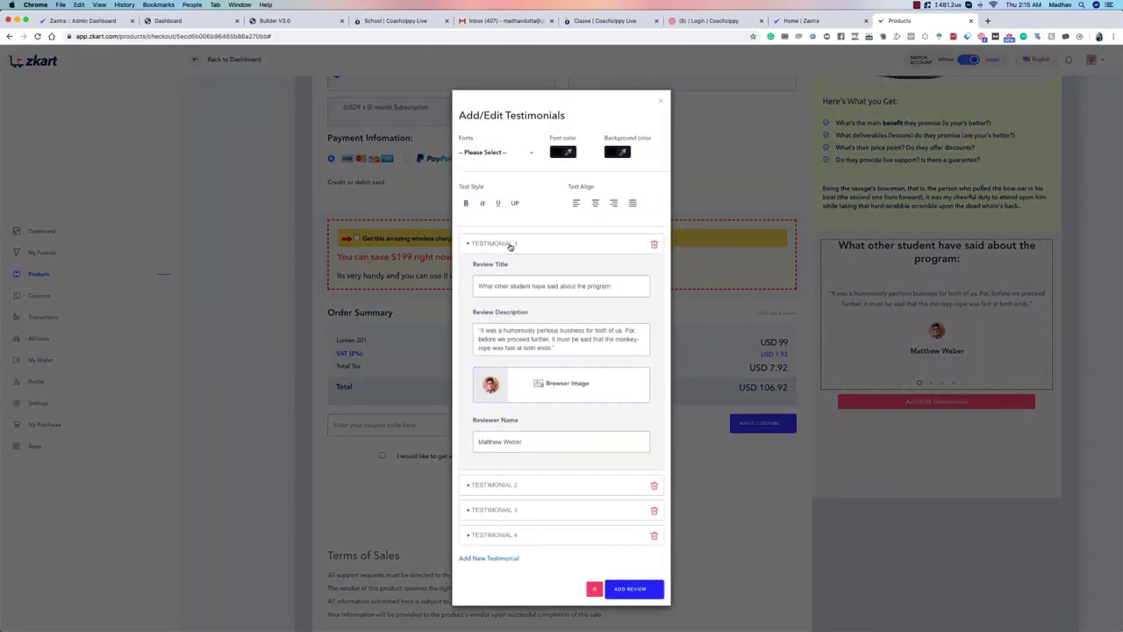
{"action": "left_click", "coordinate": [469, 246]}
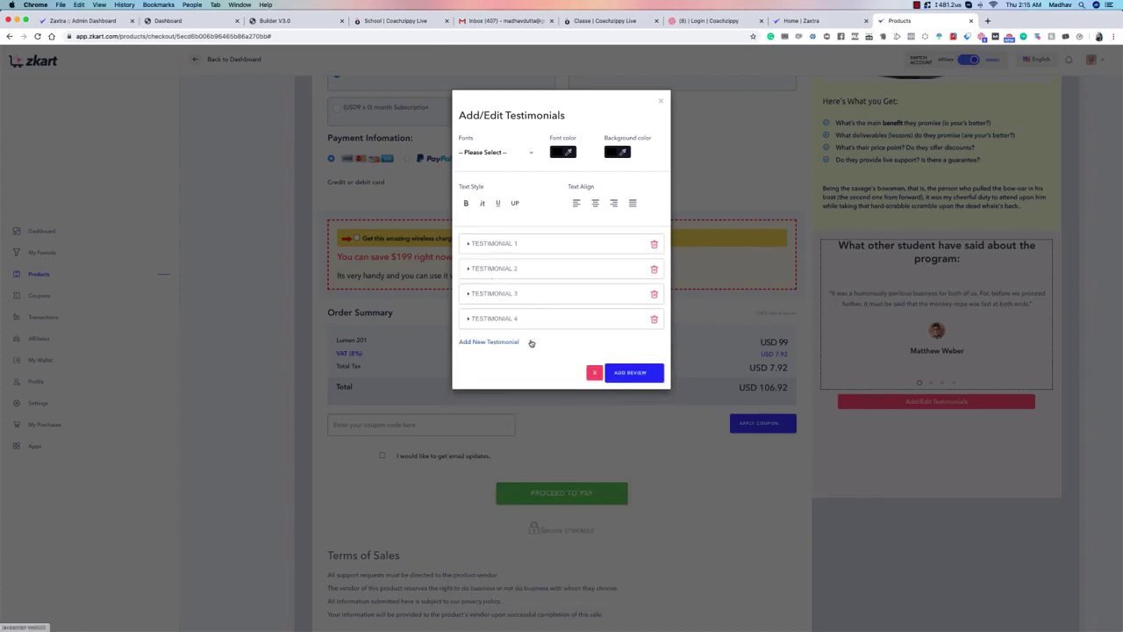
Add a new testimonial to the list and remove it again.
{"action": "left_click", "coordinate": [478, 345]}
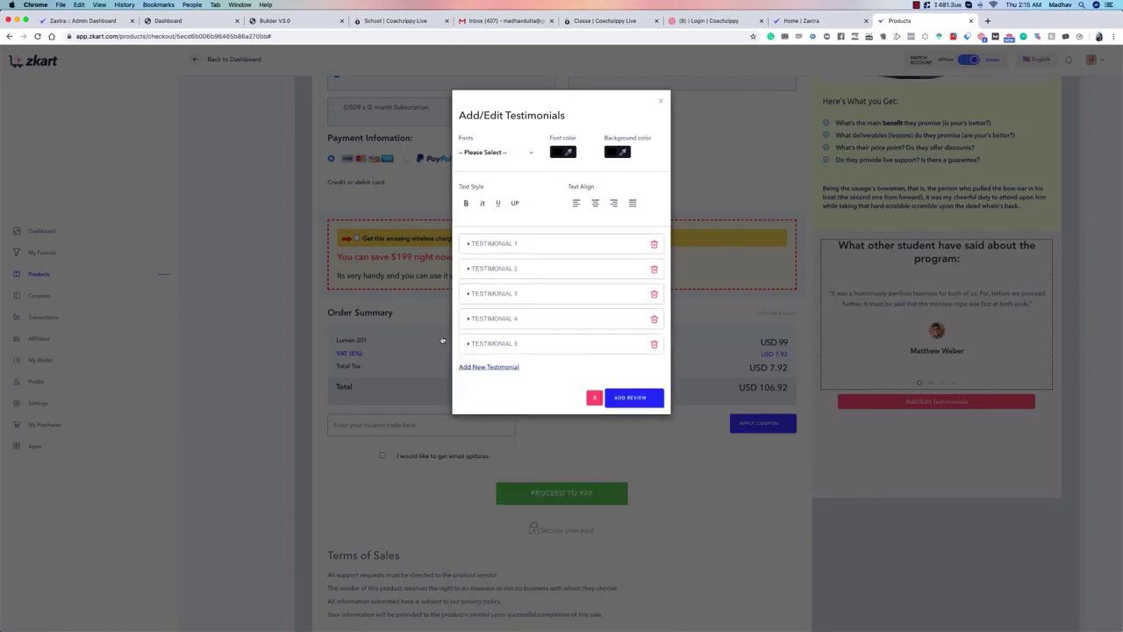
{"action": "left_click", "coordinate": [653, 343]}
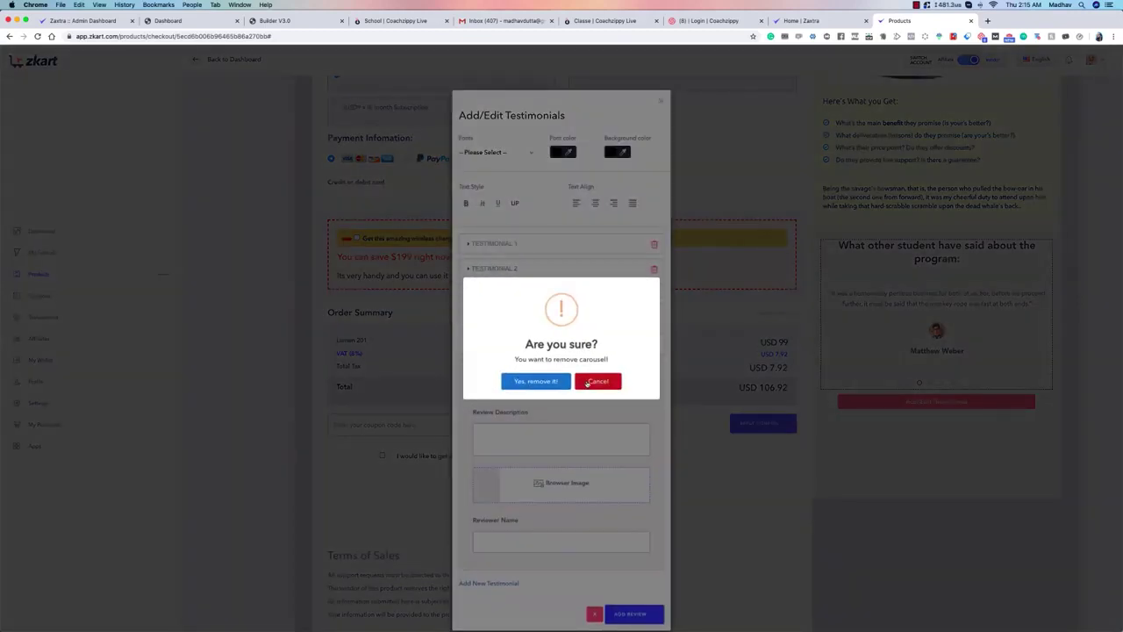
{"action": "left_click", "coordinate": [536, 381]}
{"action": "left_click", "coordinate": [560, 383]}
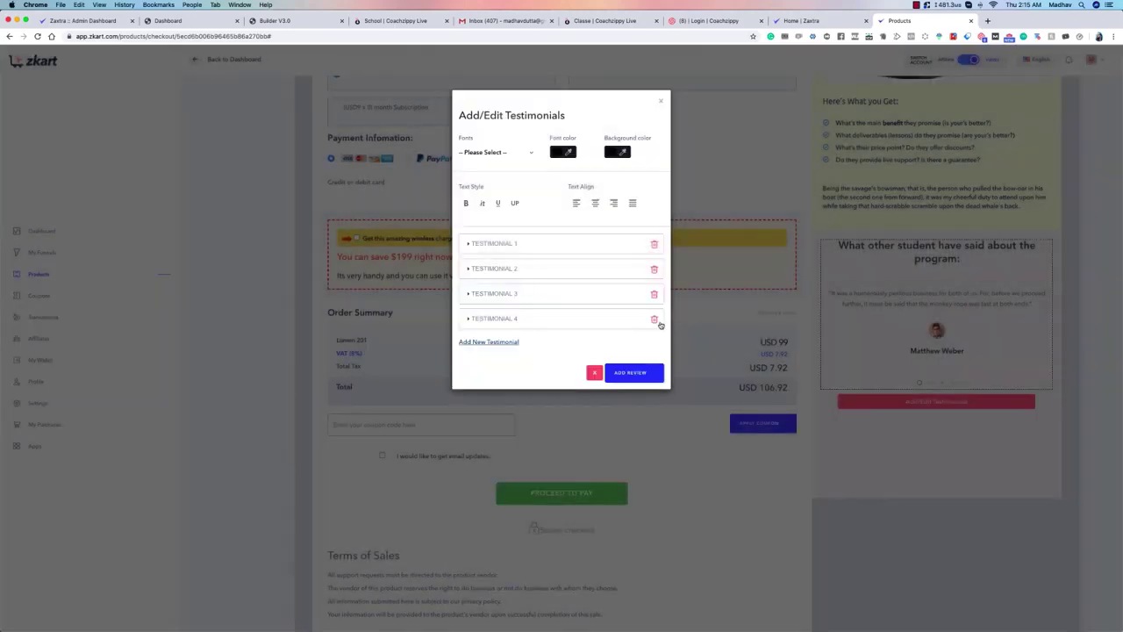
Remove Testimonial 4 from the testimonials list, acknowledge the removal, and close the testimonials editor.
{"action": "left_click", "coordinate": [655, 320]}
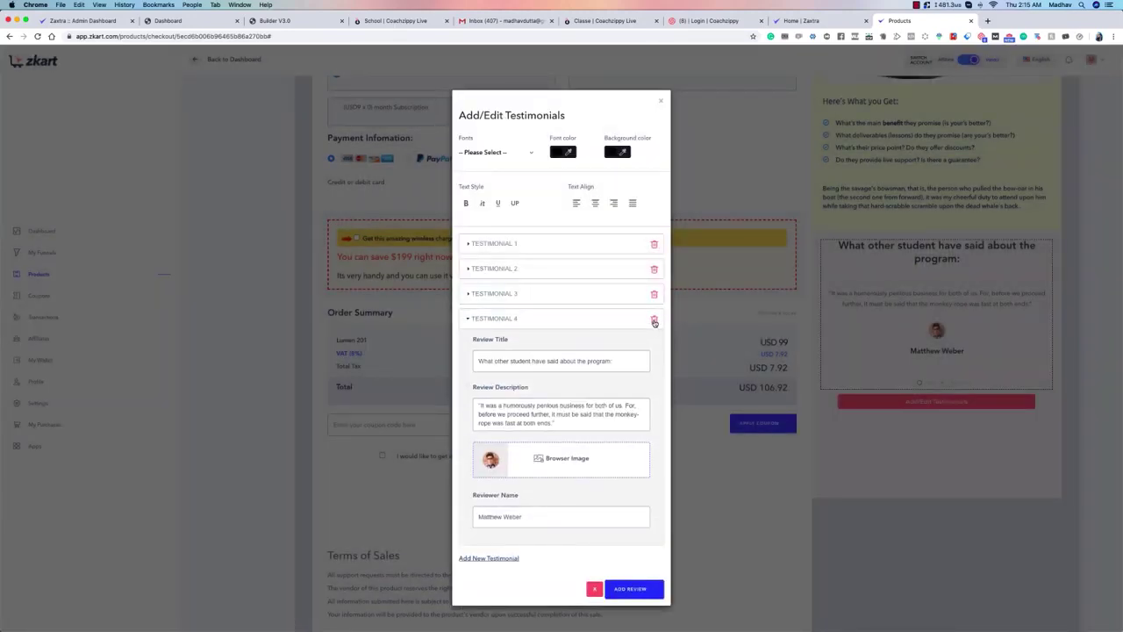
{"action": "left_click", "coordinate": [654, 322]}
{"action": "left_click", "coordinate": [560, 382]}
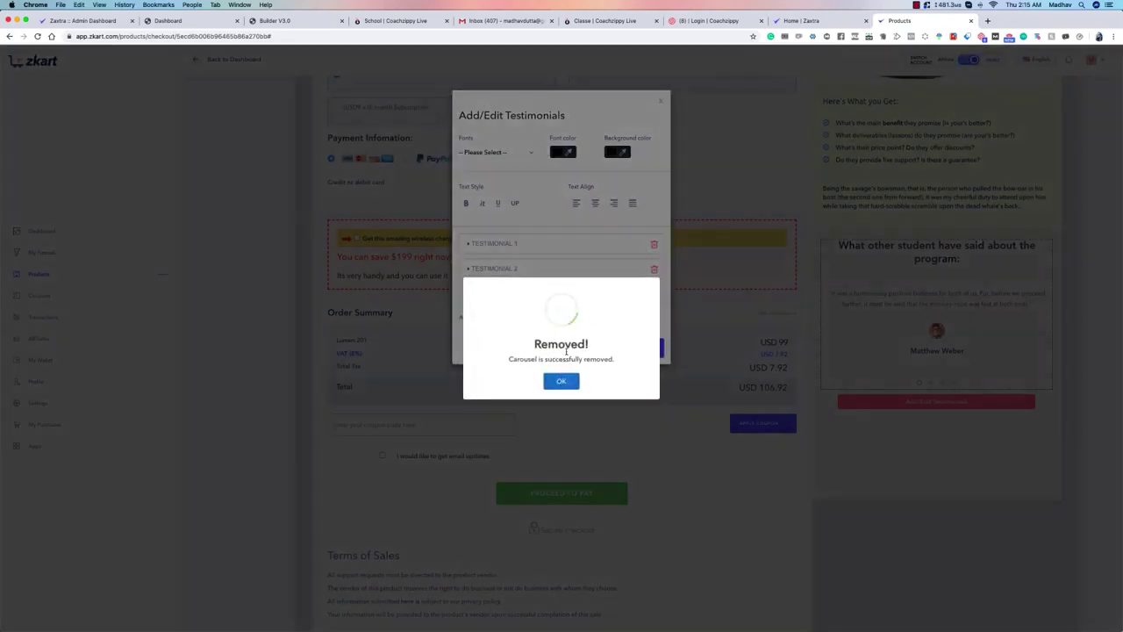
{"action": "left_click", "coordinate": [562, 381]}
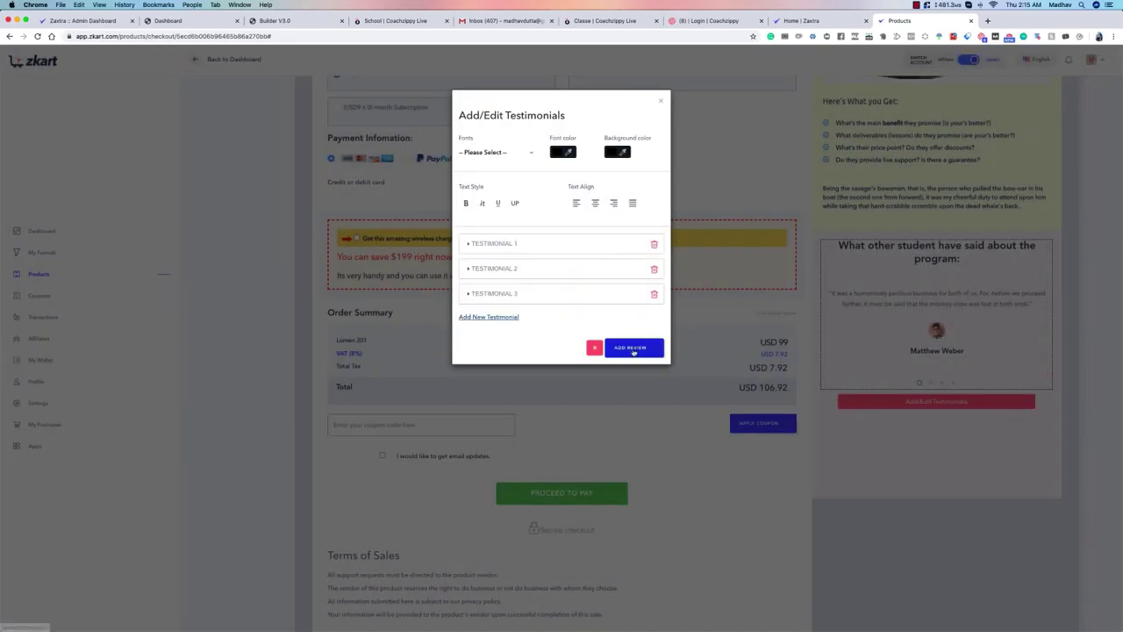
{"action": "left_click", "coordinate": [663, 103]}
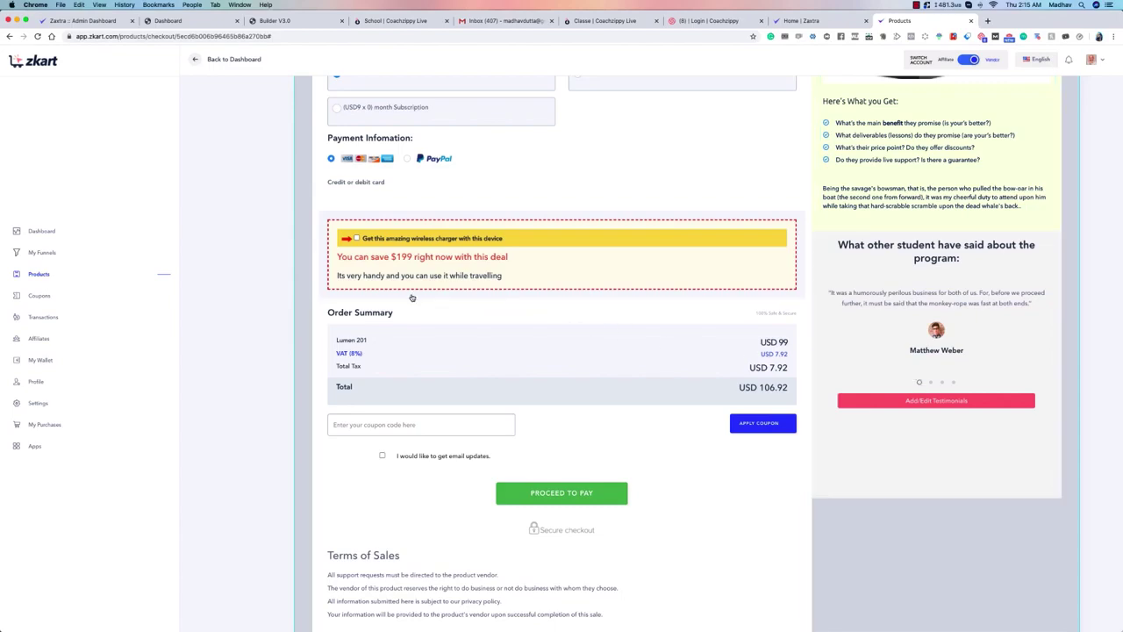
Change the placeholder of the first name field under Contact Information to "Enter your Last Name" and apply the edit.
{"action": "scroll", "coordinate": [388, 223], "scroll_direction": "up", "scroll_amount": 9}
{"action": "scroll", "coordinate": [392, 228], "scroll_direction": "down", "scroll_amount": 6}
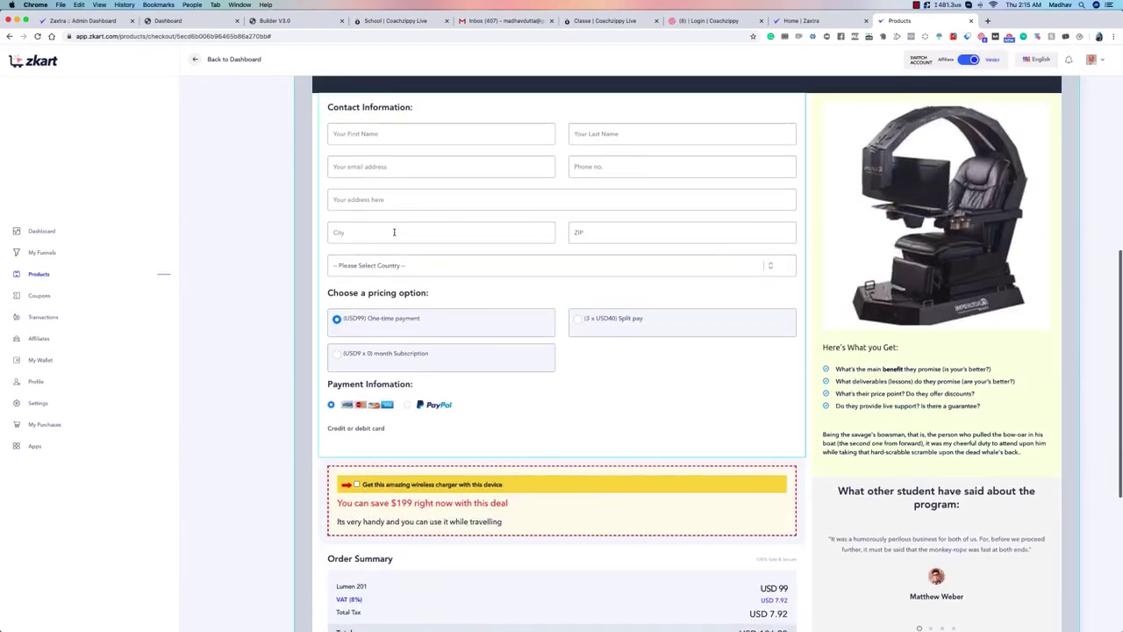
{"action": "left_click", "coordinate": [379, 138]}
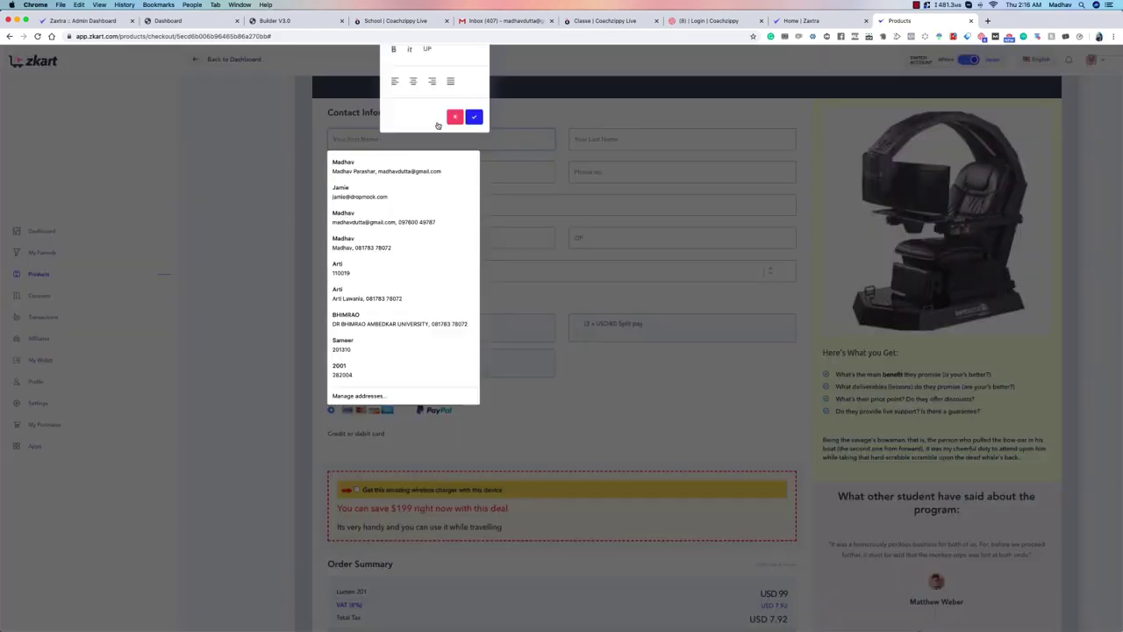
{"action": "scroll", "coordinate": [438, 116], "scroll_direction": "up", "scroll_amount": 1}
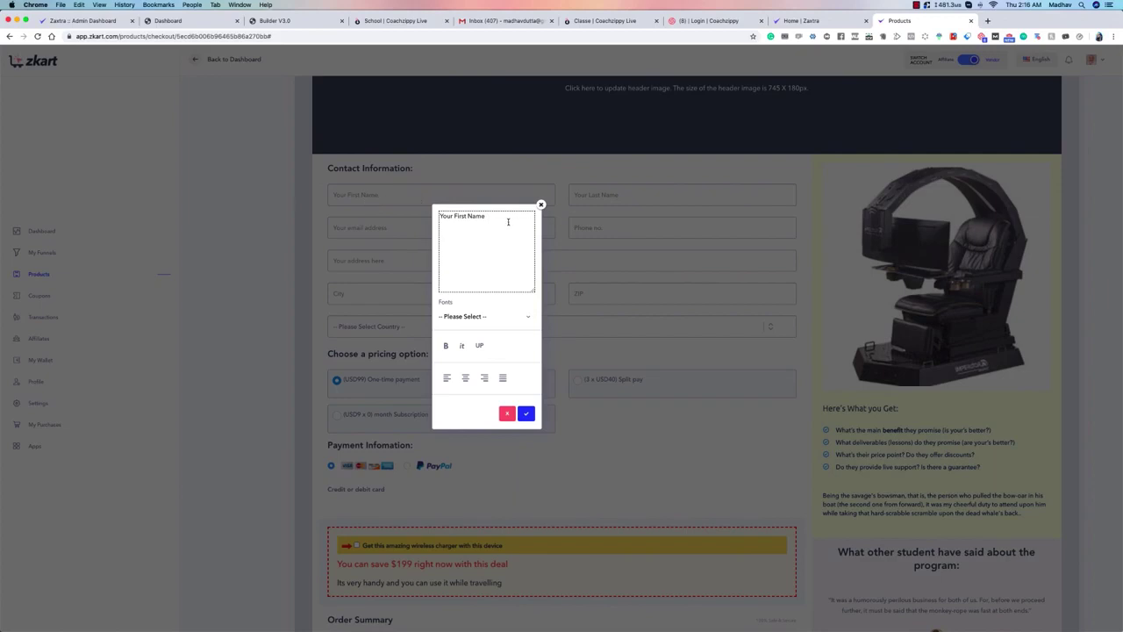
{"action": "left_click_drag", "start_coordinate": [507, 222], "coordinate": [433, 222]}
{"action": "type", "text": "Enter y"}
{"action": "left_click", "coordinate": [525, 412]}
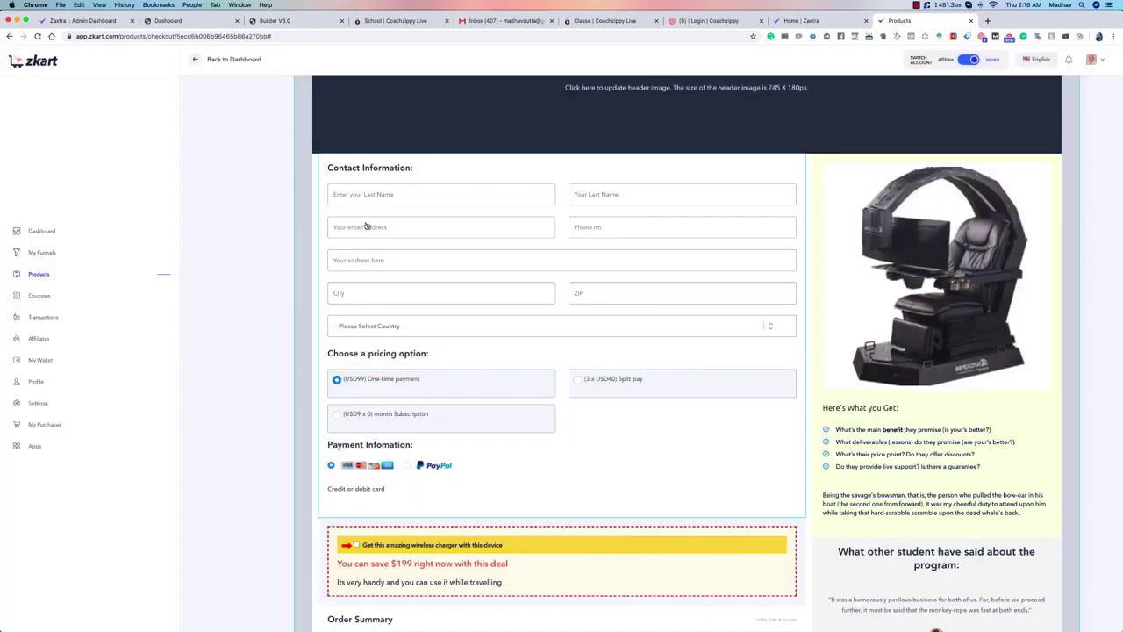
Reopen the first name field's placeholder editor, select its text, and close the editor without changing anything.
{"action": "left_click", "coordinate": [408, 193]}
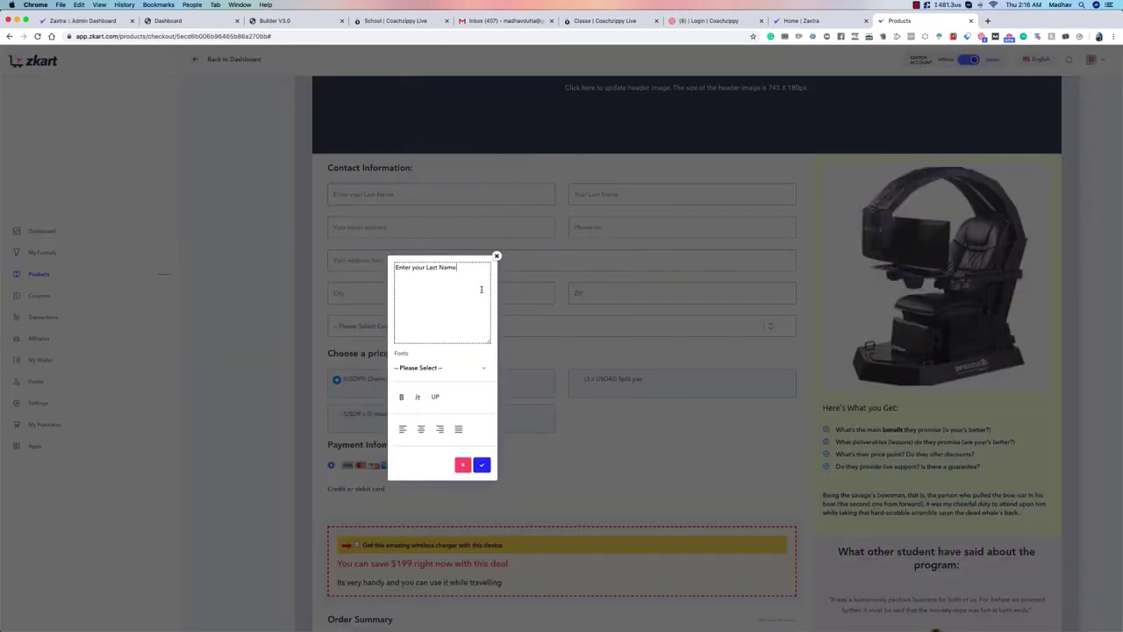
{"action": "left_click_drag", "start_coordinate": [481, 290], "coordinate": [396, 263]}
{"action": "left_click", "coordinate": [496, 256]}
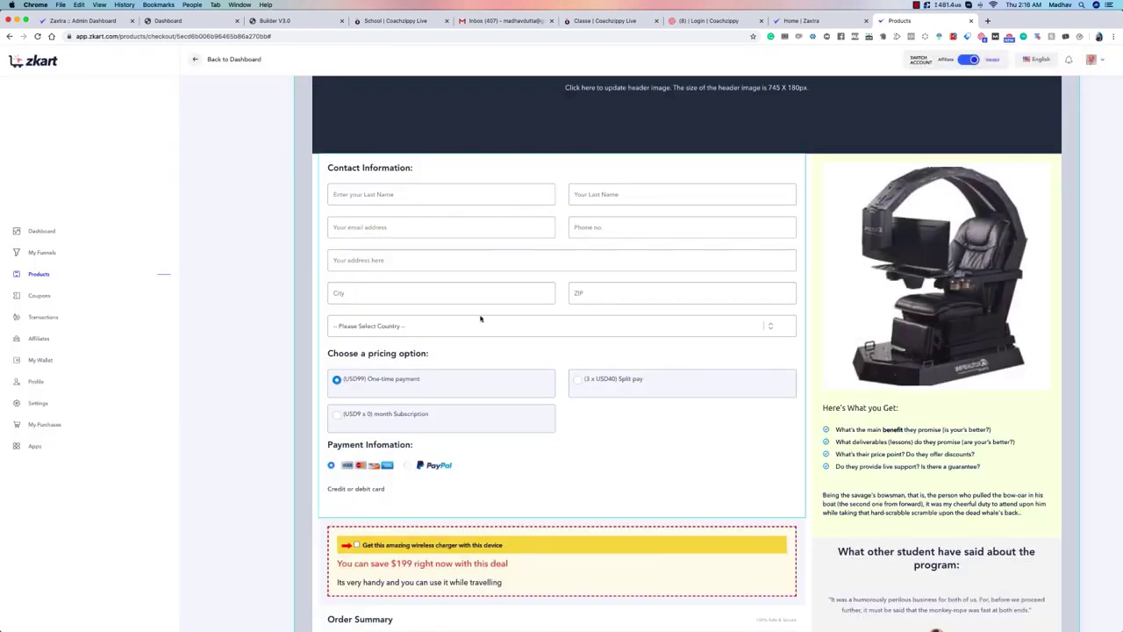
Open the text editor of the "Choose a pricing option:" heading, look over its formatting options, and close it.
{"action": "scroll", "coordinate": [481, 318], "scroll_direction": "down", "scroll_amount": 4}
{"action": "left_click", "coordinate": [389, 194]}
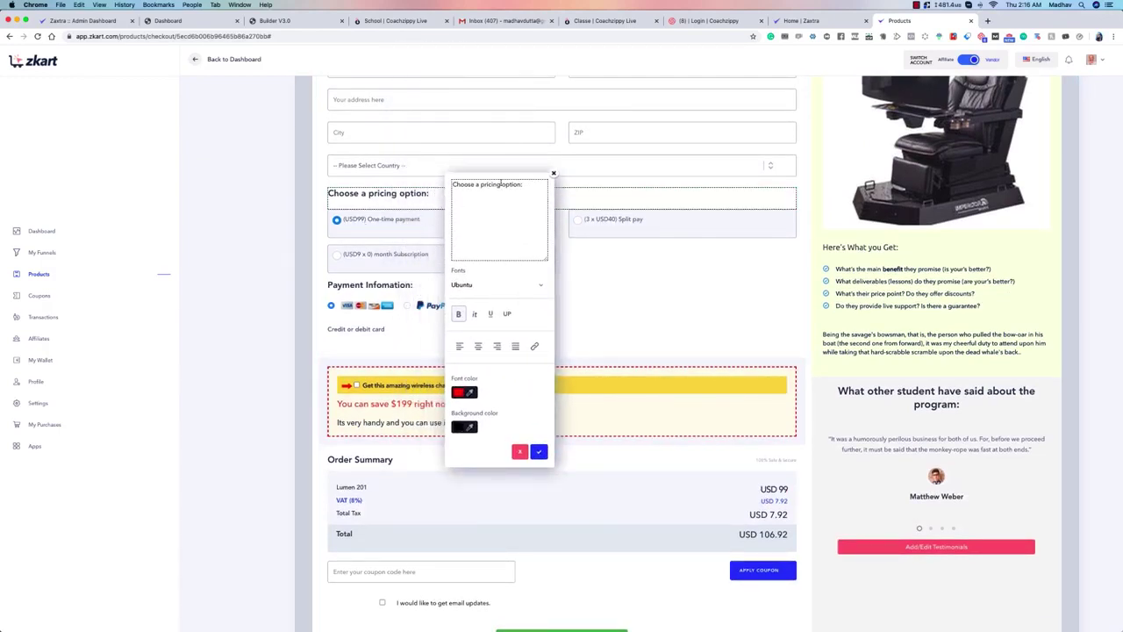
{"action": "left_click", "coordinate": [554, 174]}
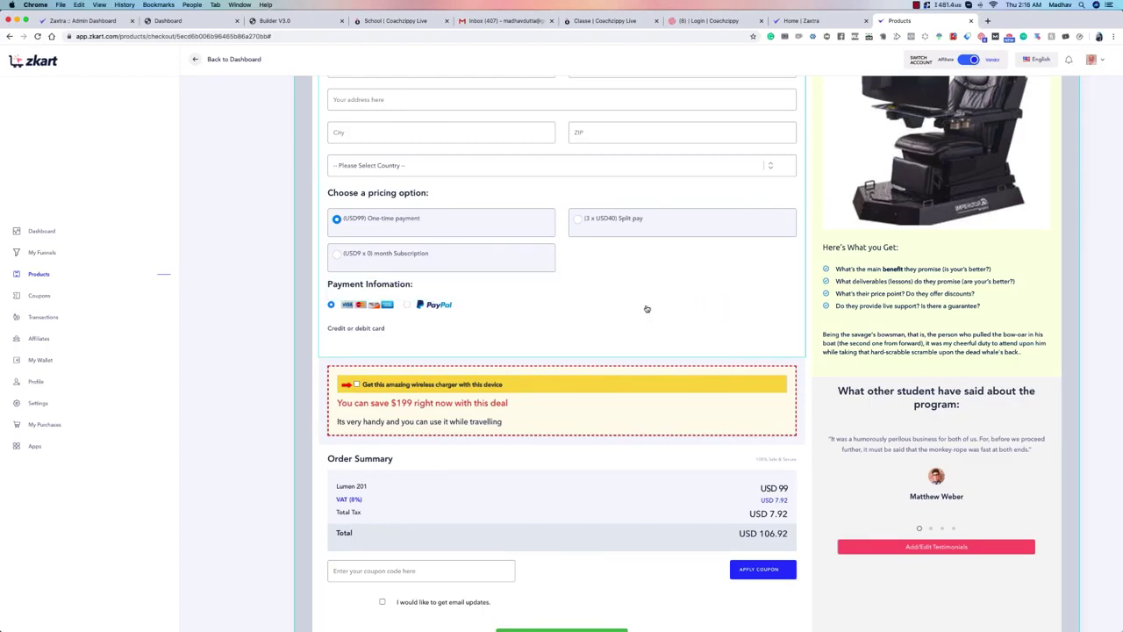
Open the Terms of Sales list below the order summary in its text editor, look it over, and close it.
{"action": "scroll", "coordinate": [404, 345], "scroll_direction": "down", "scroll_amount": 2}
{"action": "scroll", "coordinate": [404, 345], "scroll_direction": "down", "scroll_amount": 3}
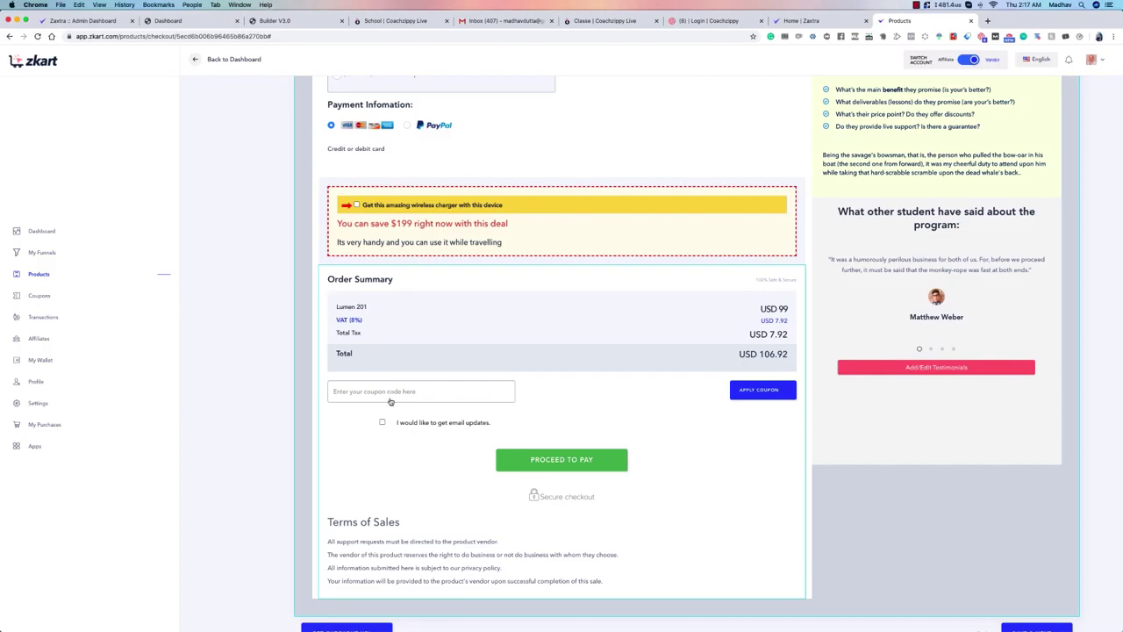
{"action": "scroll", "coordinate": [616, 414], "scroll_direction": "down", "scroll_amount": 1}
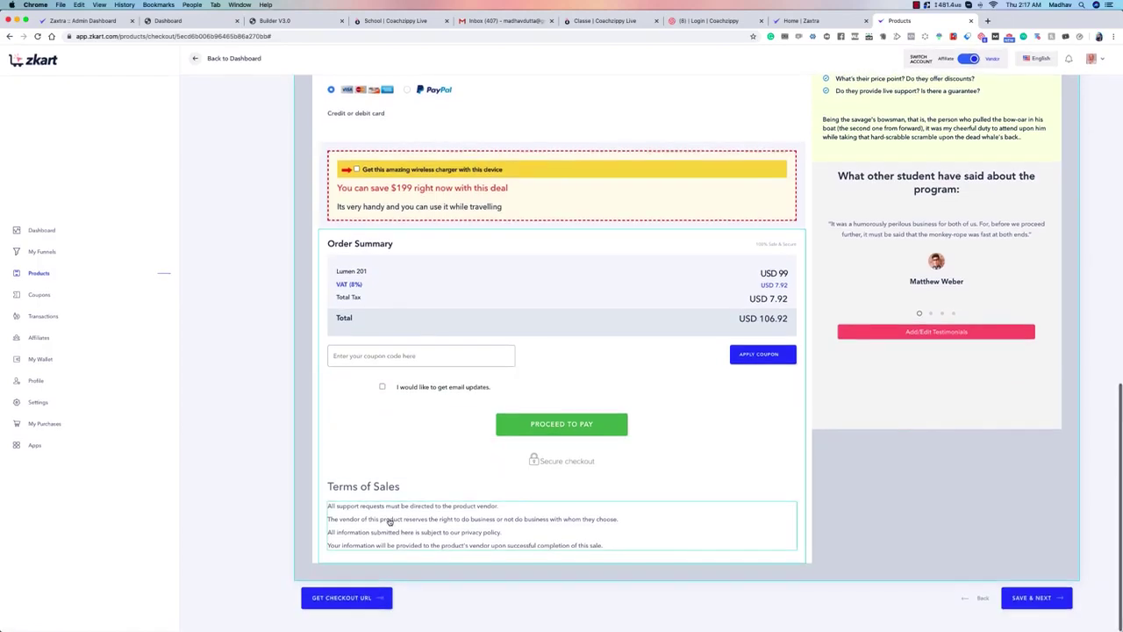
{"action": "left_click", "coordinate": [476, 509]}
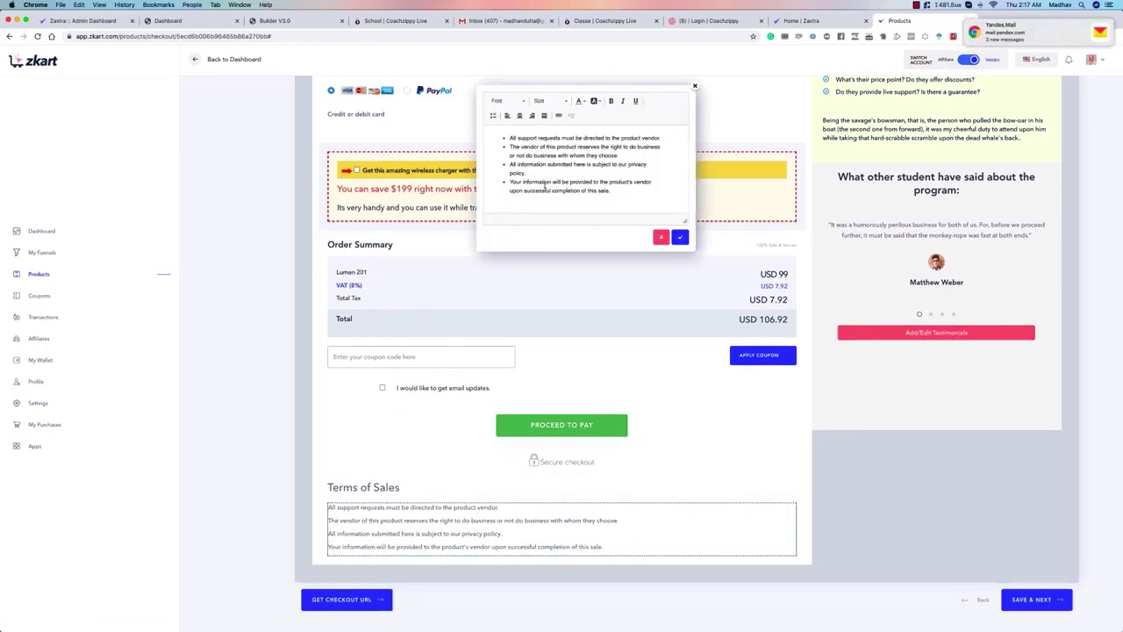
{"action": "left_click", "coordinate": [695, 87]}
Look over the customized checkout page from start to end, then save it and continue to the success page.
{"action": "scroll", "coordinate": [1015, 436], "scroll_direction": "up", "scroll_amount": 10}
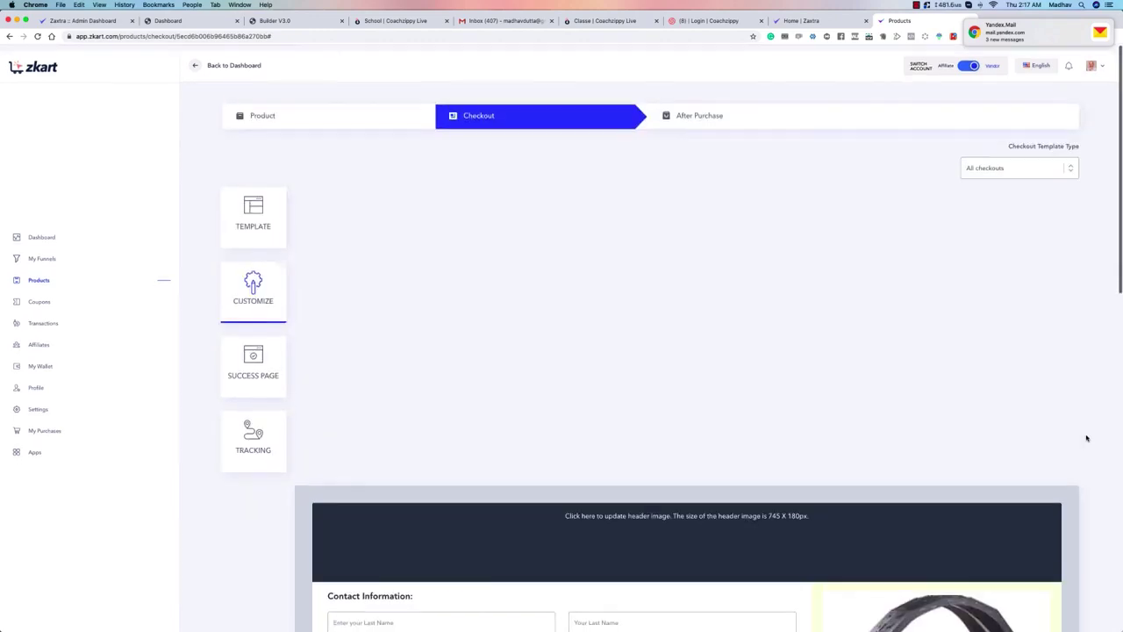
{"action": "scroll", "coordinate": [1086, 438], "scroll_direction": "down", "scroll_amount": 15}
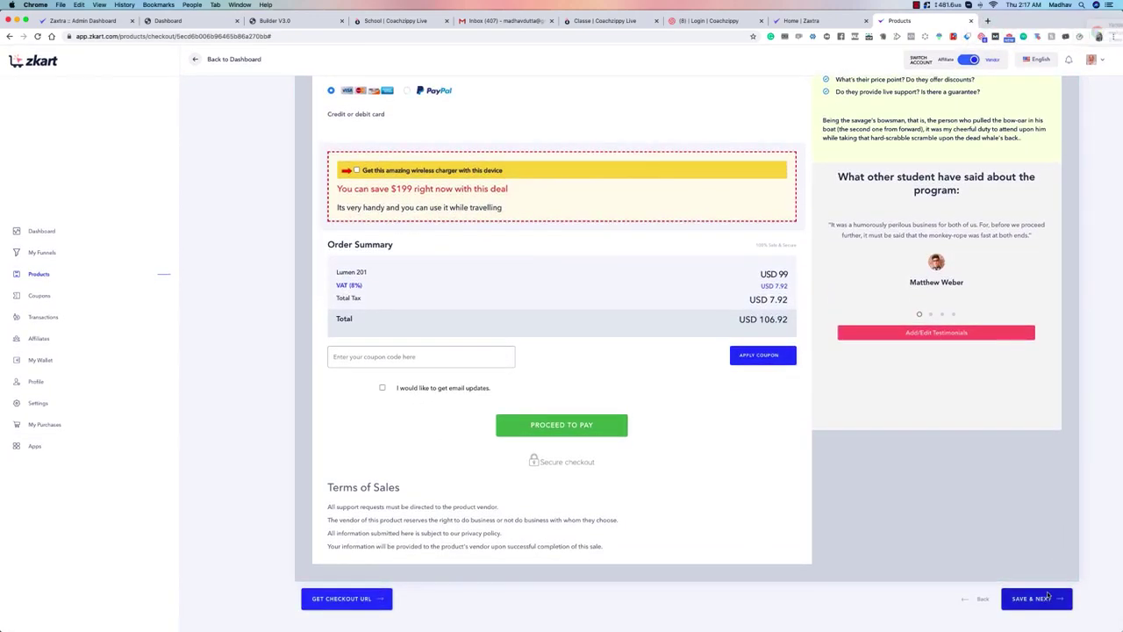
{"action": "left_click", "coordinate": [1035, 597]}
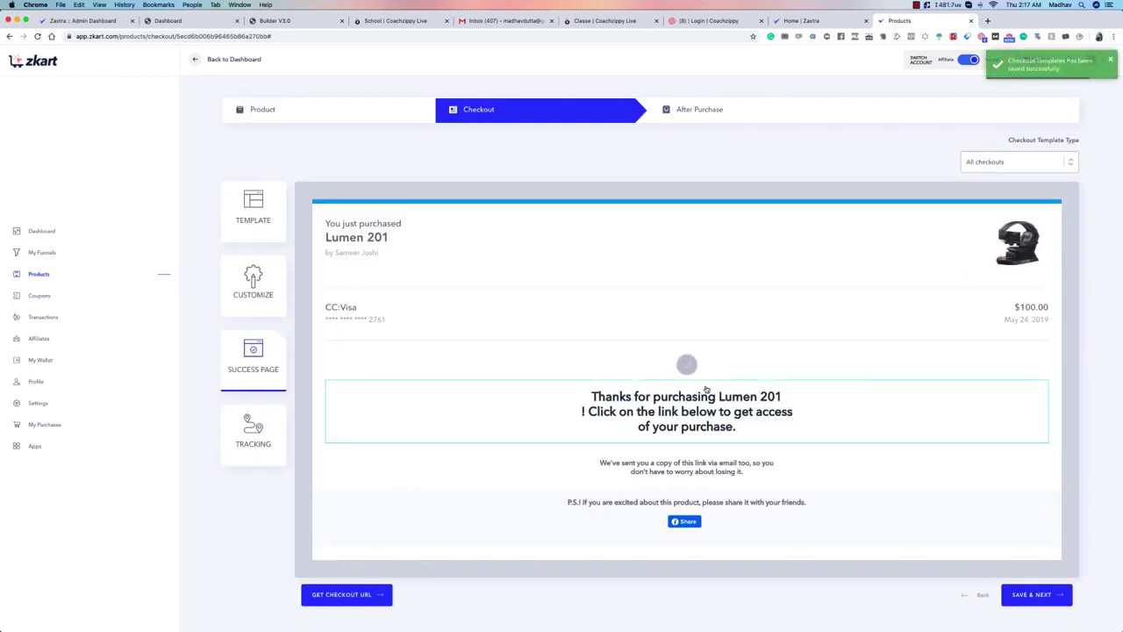
Set the icon above the success page's thank-you message to the blue check mark image and apply it.
{"action": "left_click", "coordinate": [687, 365]}
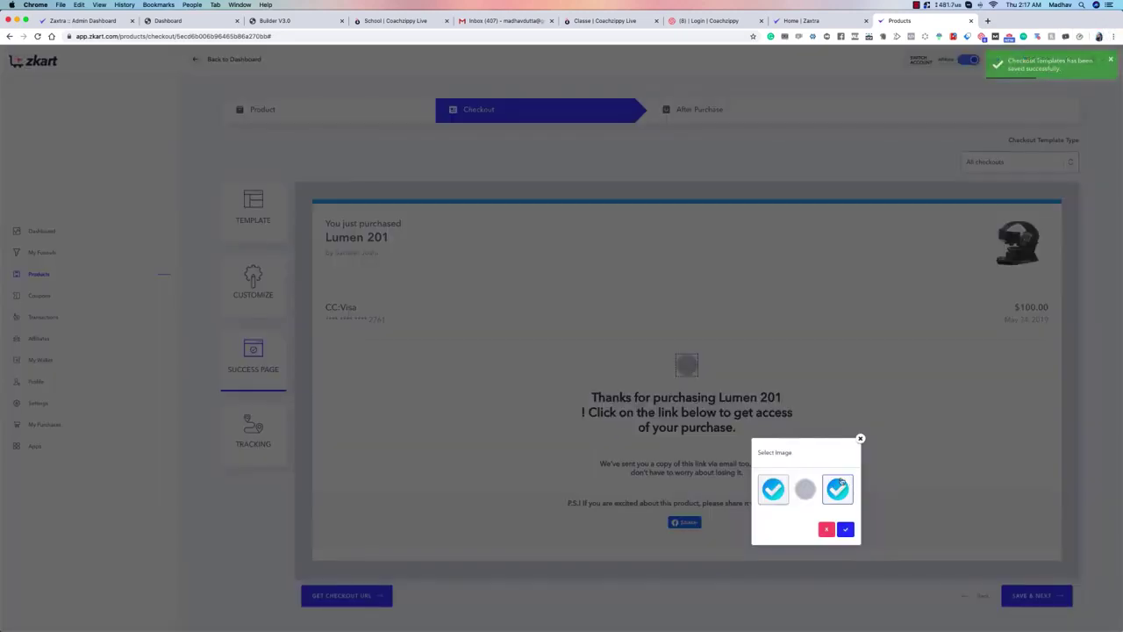
{"action": "left_click", "coordinate": [838, 489]}
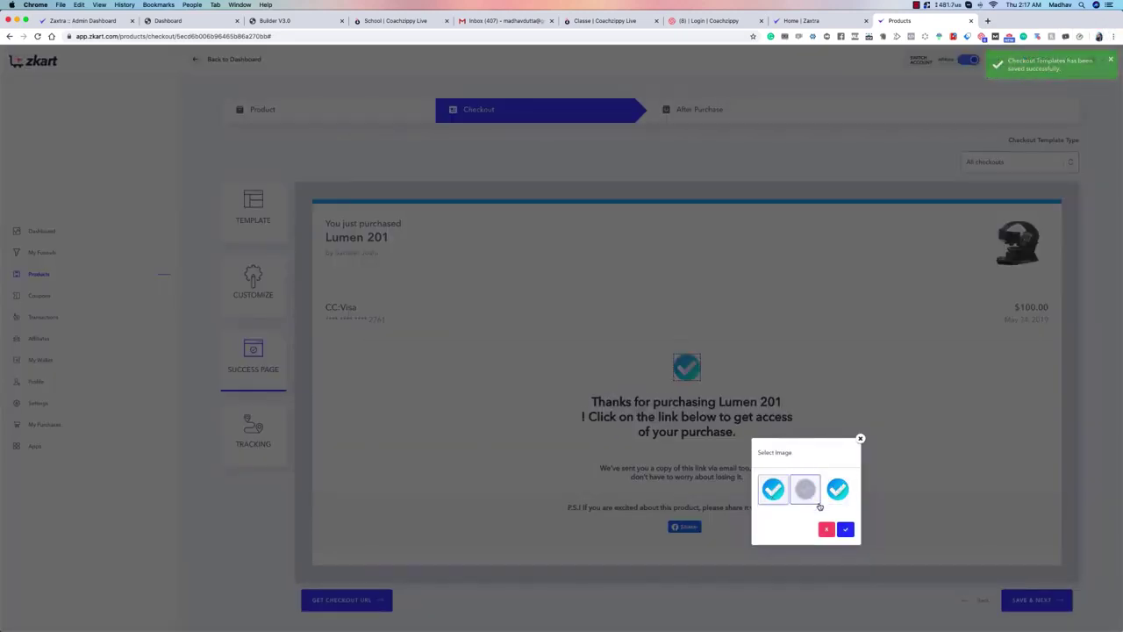
{"action": "left_click", "coordinate": [846, 529]}
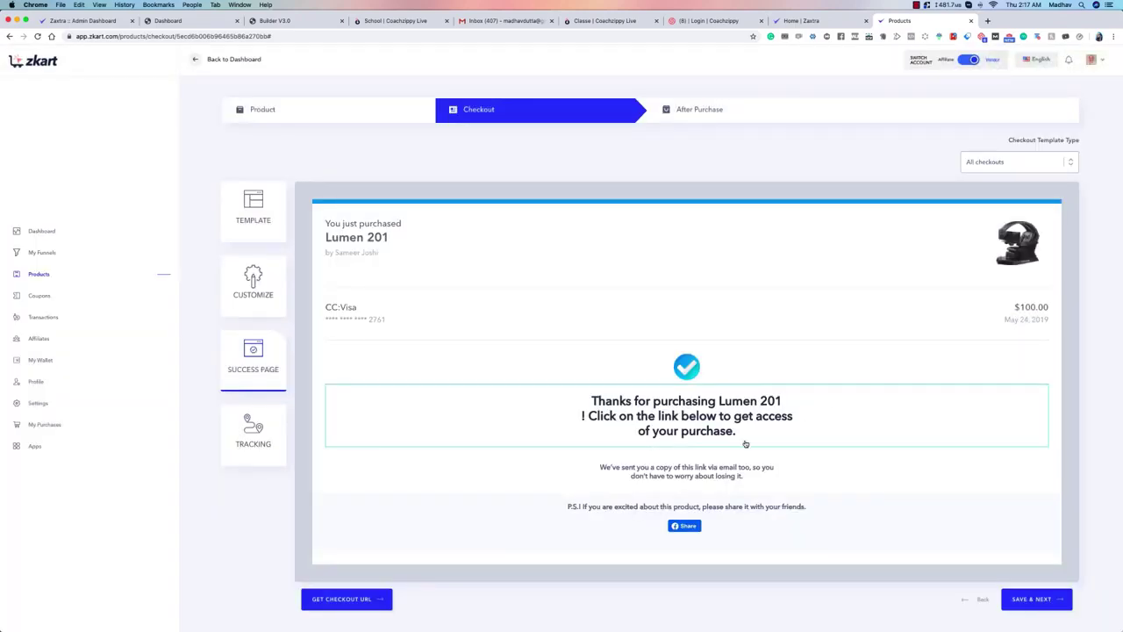
Switch the success page's icon back to the grey check mark image, then save and continue to the tracking settings.
{"action": "left_click", "coordinate": [691, 371]}
{"action": "left_click", "coordinate": [806, 492]}
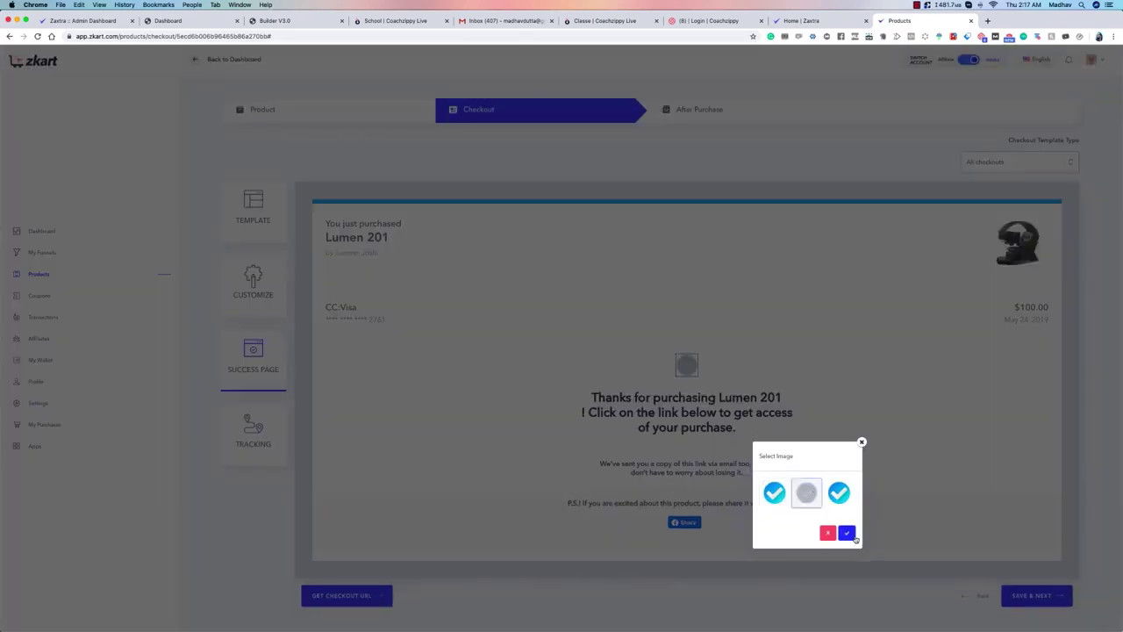
{"action": "left_click", "coordinate": [847, 532]}
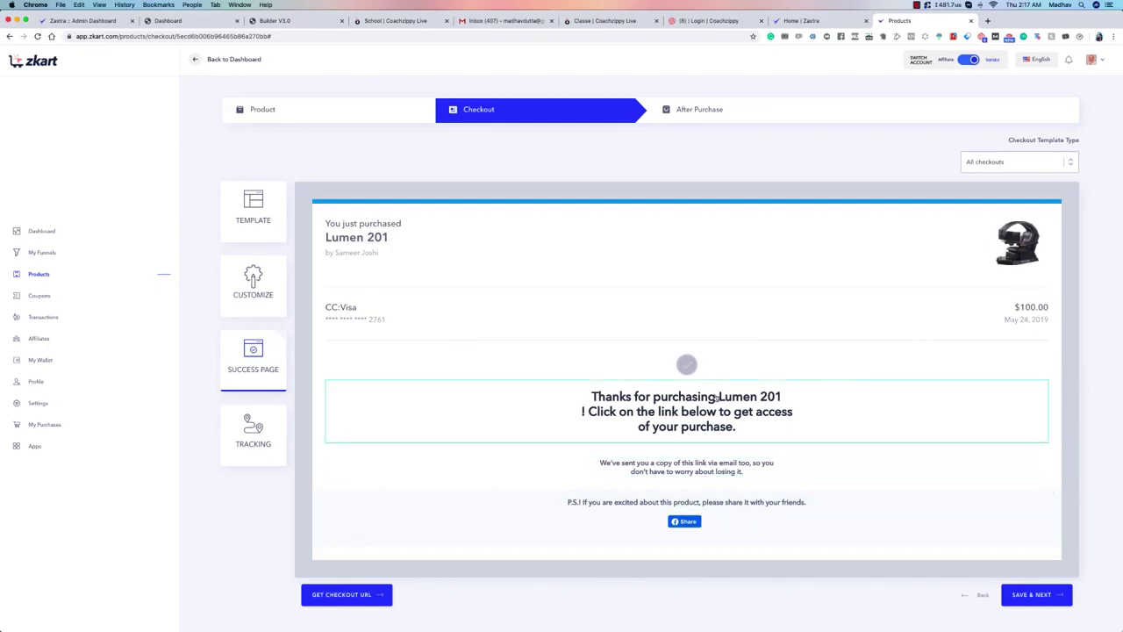
{"action": "left_click", "coordinate": [1042, 594]}
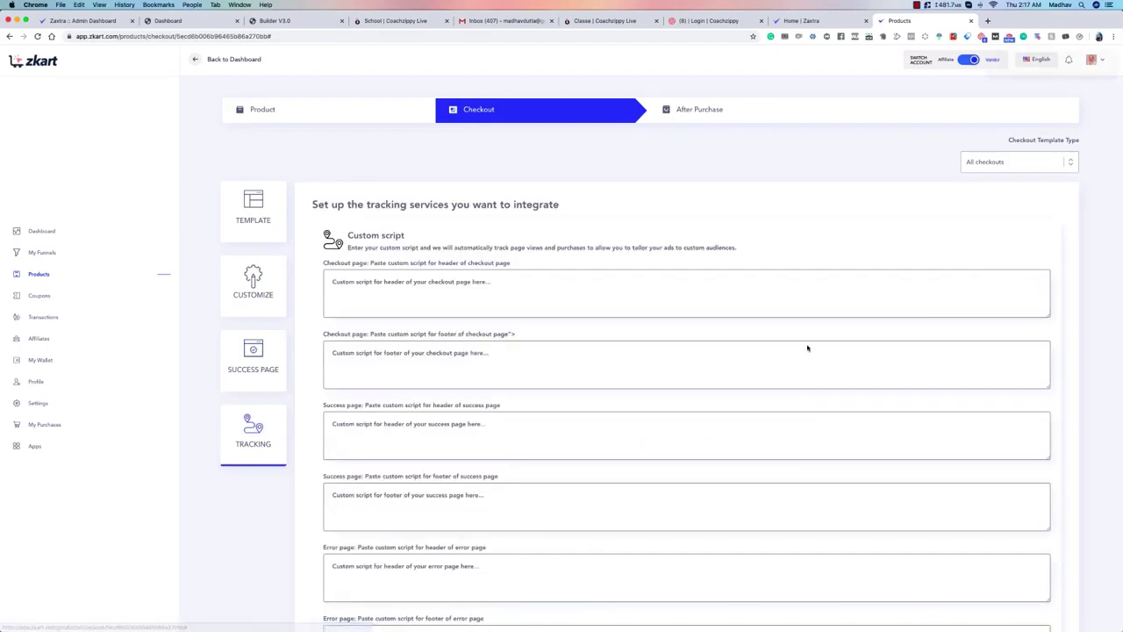
Go through the header and footer custom script fields for the checkout, success and error pages, leave them empty, and save the tracking settings.
{"action": "scroll", "coordinate": [407, 142], "scroll_direction": "down", "scroll_amount": 2}
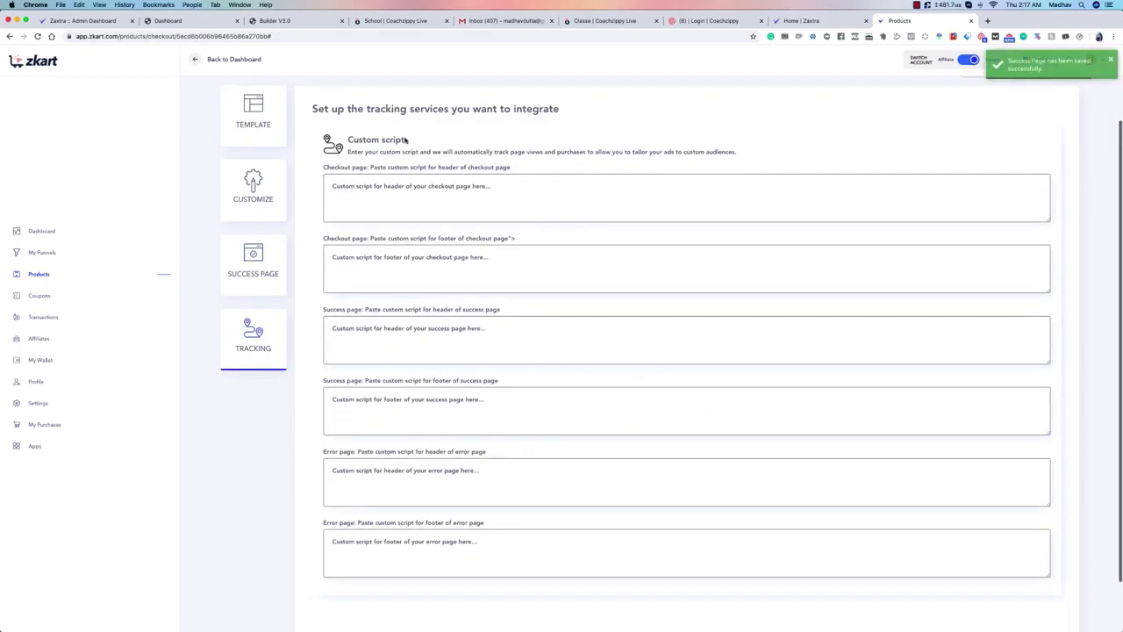
{"action": "left_click", "coordinate": [388, 191]}
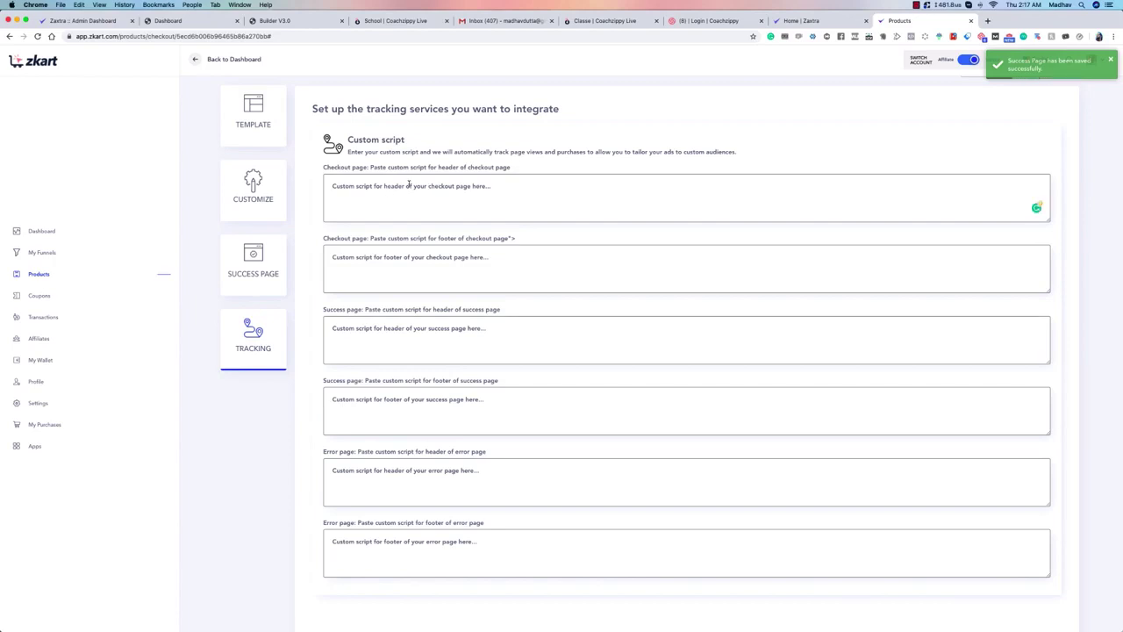
{"action": "left_click", "coordinate": [542, 262]}
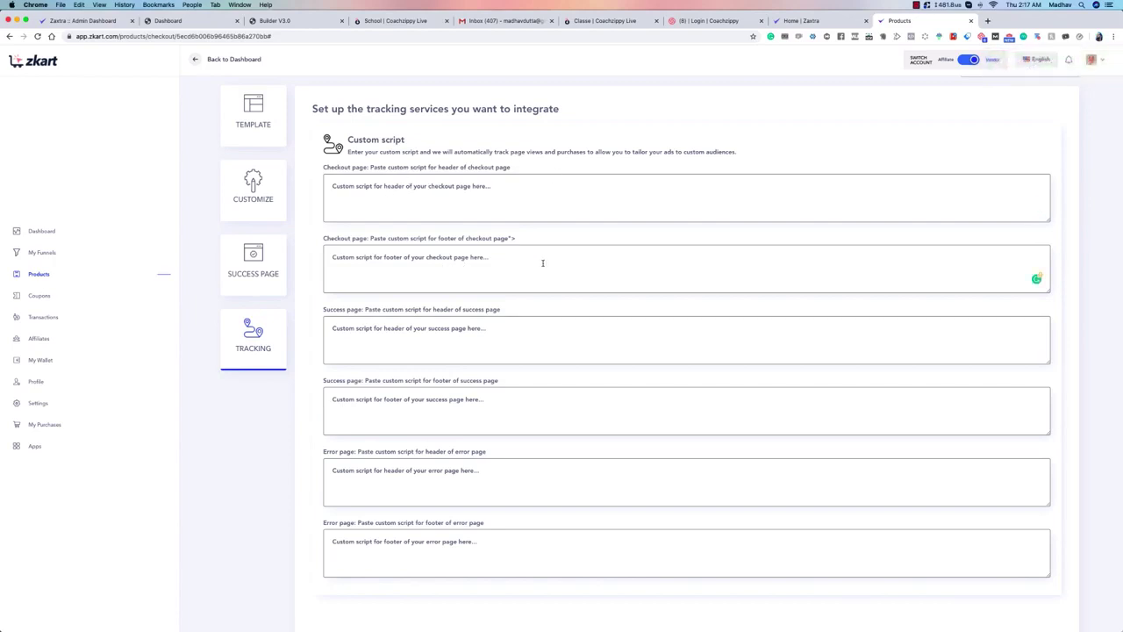
{"action": "left_click", "coordinate": [480, 336]}
{"action": "left_click", "coordinate": [498, 400]}
{"action": "left_click", "coordinate": [492, 477]}
{"action": "left_click", "coordinate": [480, 547]}
{"action": "scroll", "coordinate": [715, 463], "scroll_direction": "down", "scroll_amount": 2}
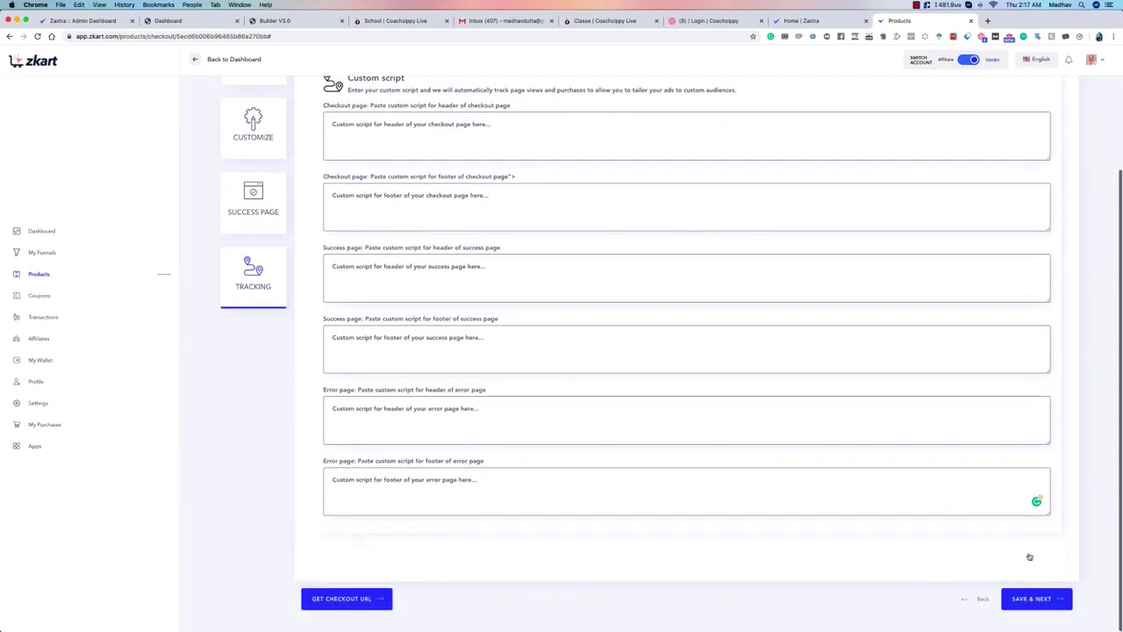
{"action": "left_click", "coordinate": [1033, 598]}
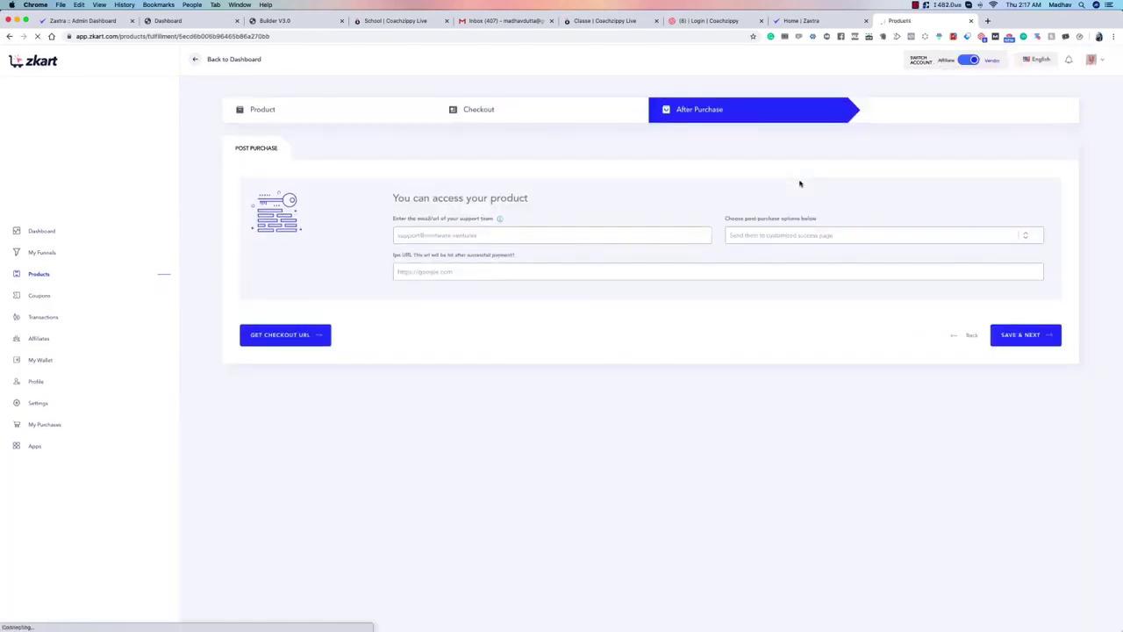
Look over the post-purchase options and set the choice to "Send them to a URL".
{"action": "left_click", "coordinate": [759, 241]}
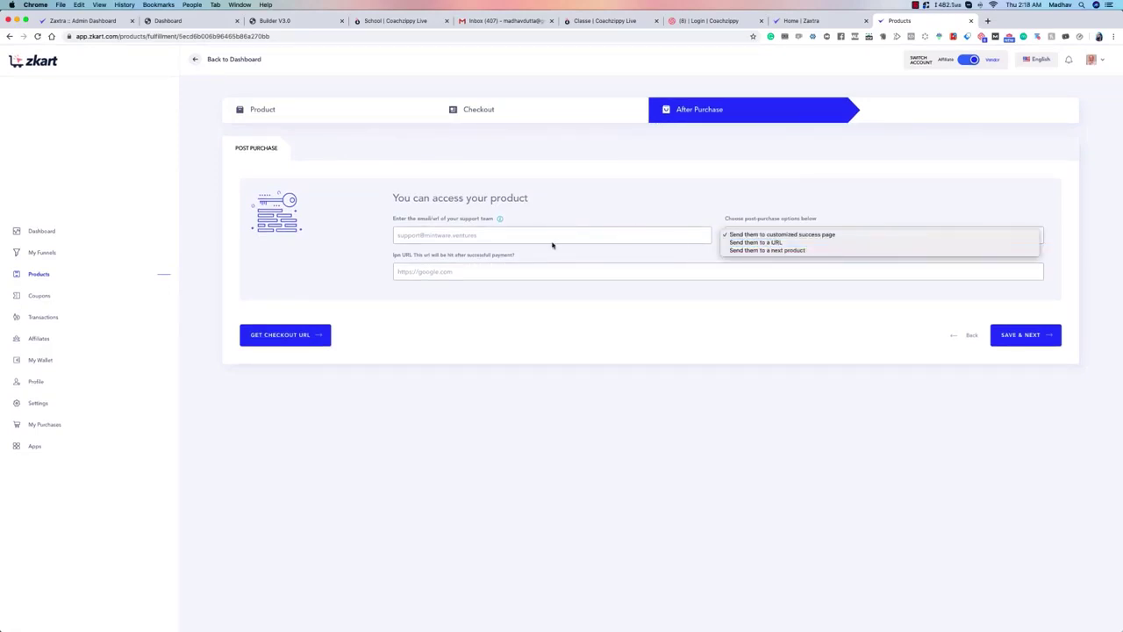
{"action": "left_click", "coordinate": [584, 215]}
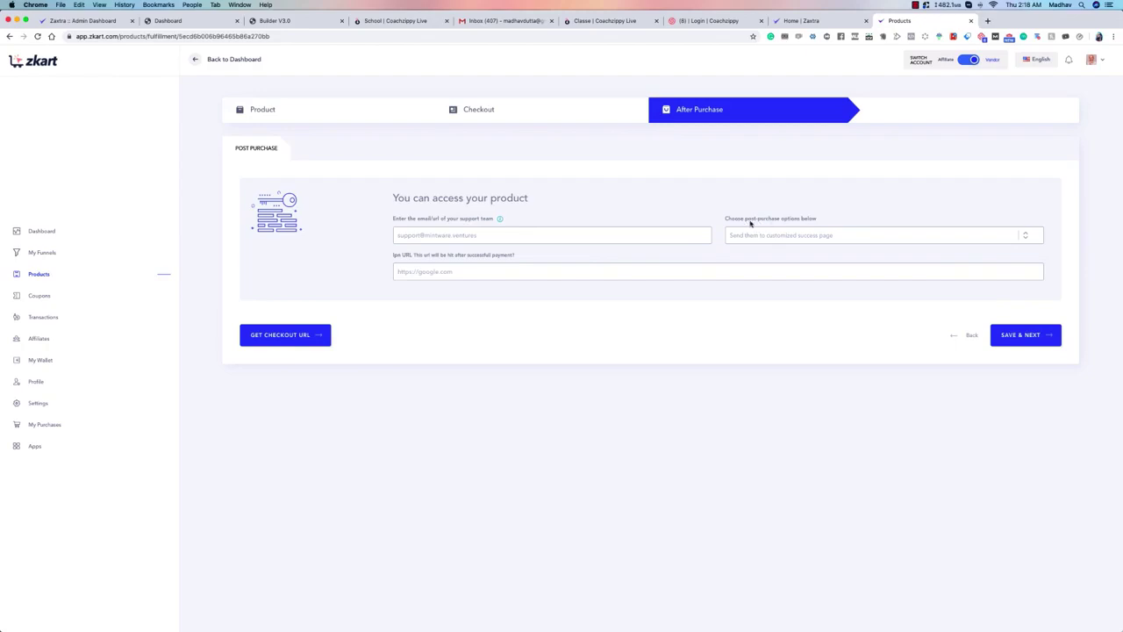
{"action": "left_click", "coordinate": [803, 240]}
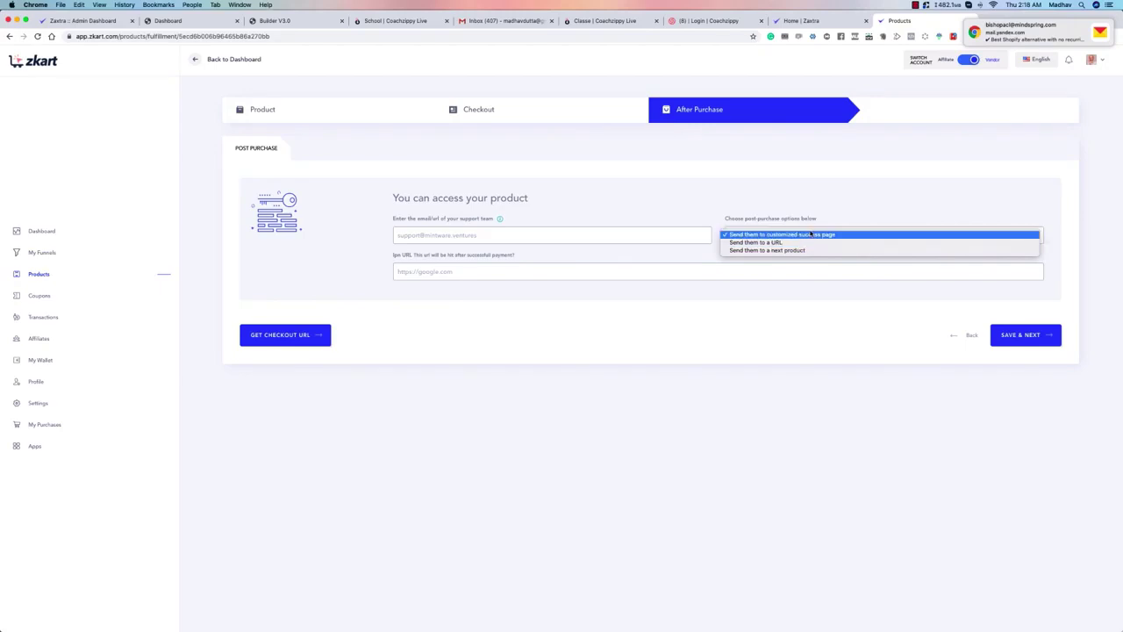
{"action": "left_click", "coordinate": [816, 213]}
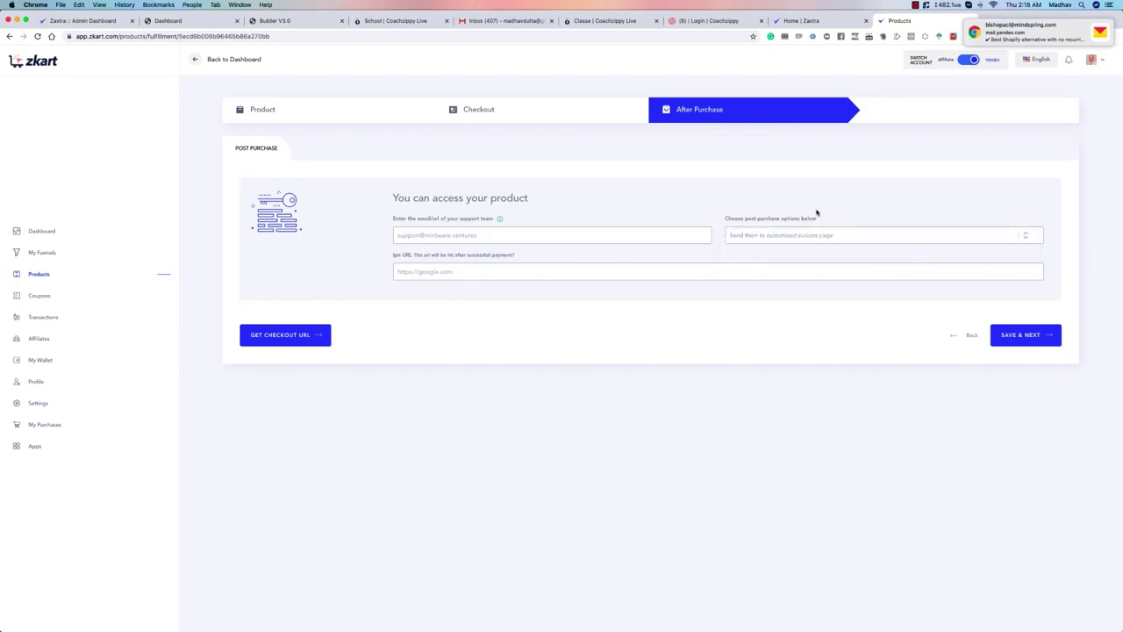
{"action": "left_click", "coordinate": [773, 236]}
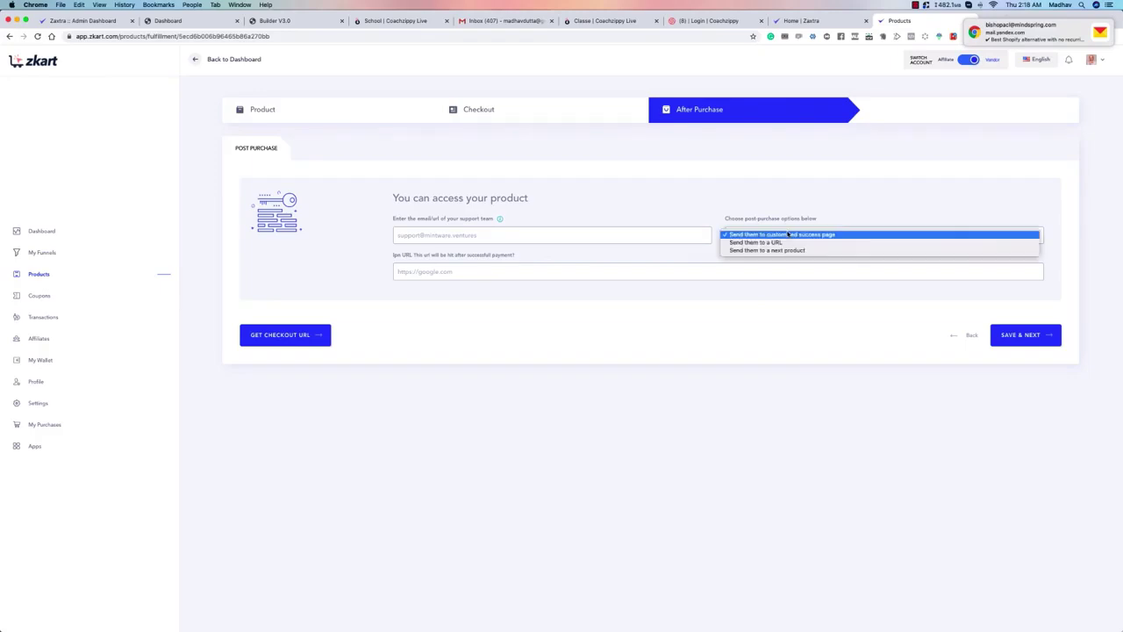
{"action": "left_click", "coordinate": [790, 248]}
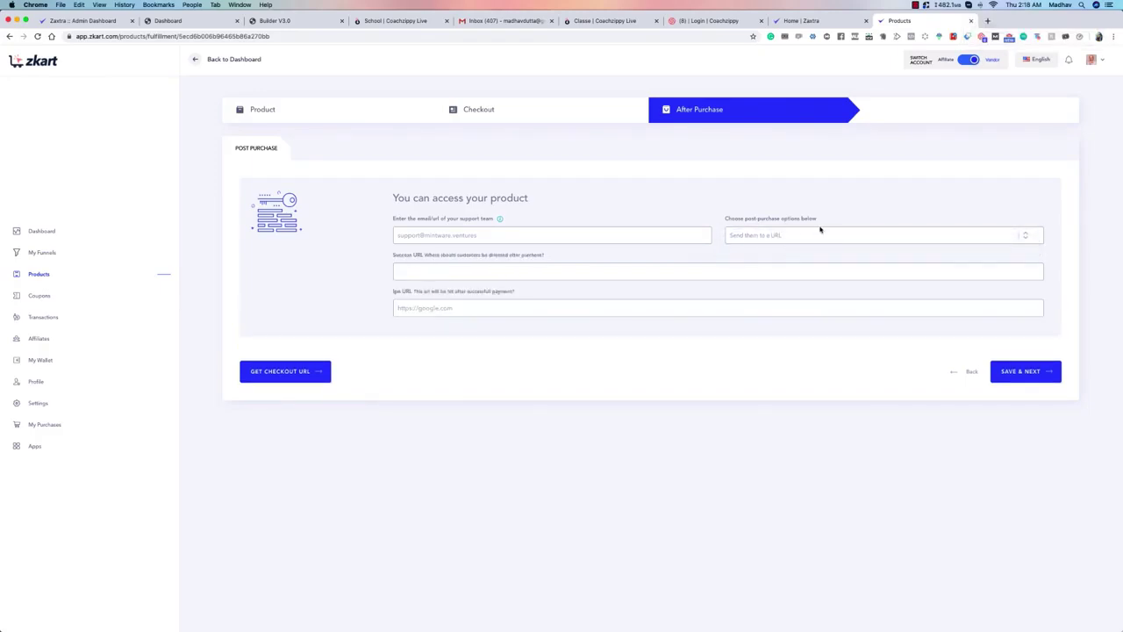
Look over the success URL field and clear the IPN URL in the post-purchase settings.
{"action": "left_click", "coordinate": [445, 268]}
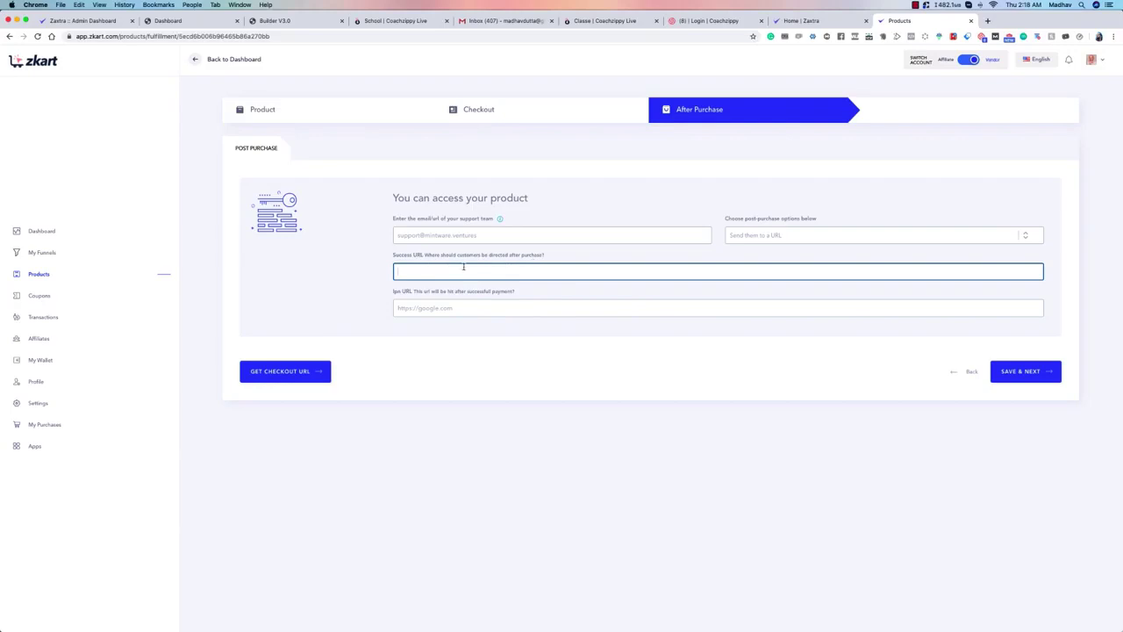
{"action": "left_click", "coordinate": [443, 307]}
{"action": "left_click_drag", "start_coordinate": [483, 308], "coordinate": [334, 298]}
{"action": "key", "text": "BackSpace"}
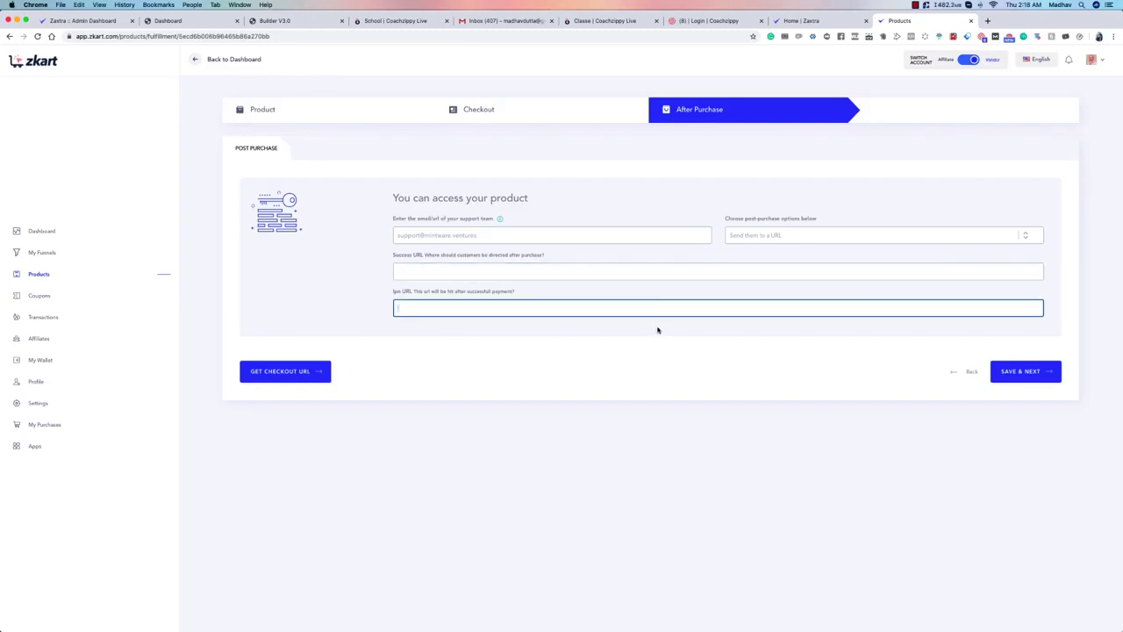
{"action": "left_click", "coordinate": [518, 292]}
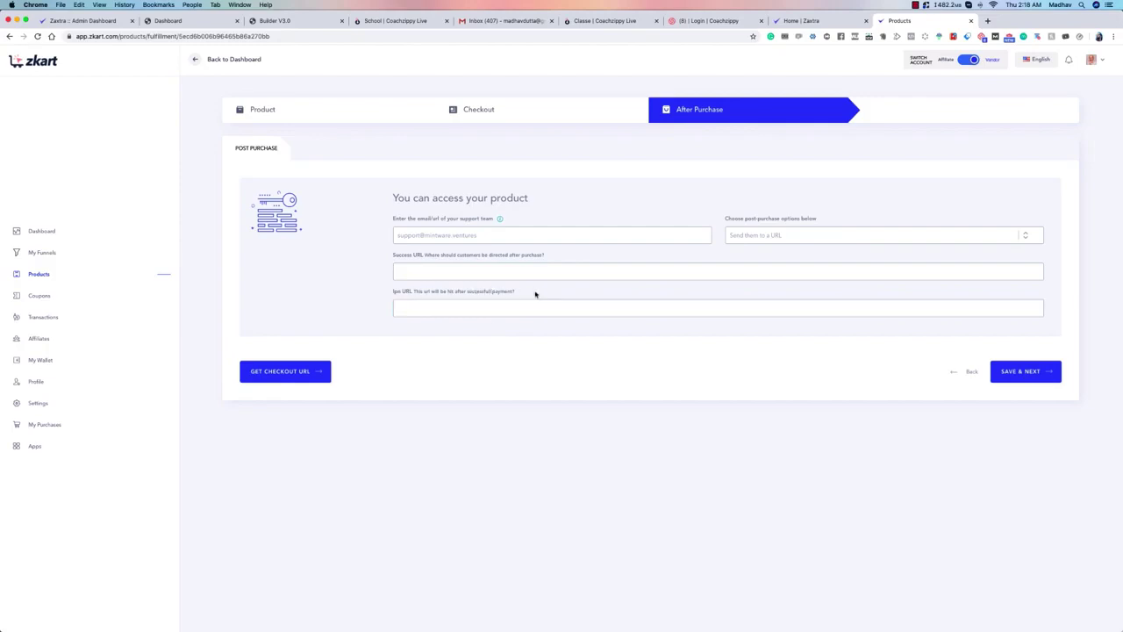
{"action": "left_click", "coordinate": [433, 309]}
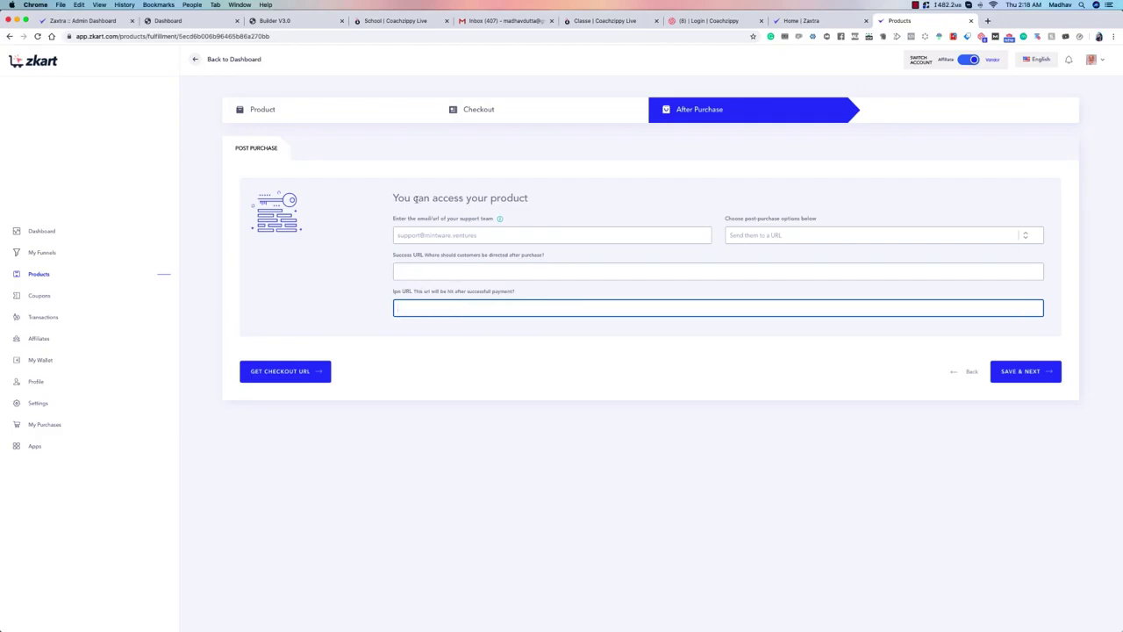
Try the post-purchase option "Send them to a next product" and view the products available for selection.
{"action": "left_click", "coordinate": [769, 237]}
{"action": "left_click", "coordinate": [770, 243]}
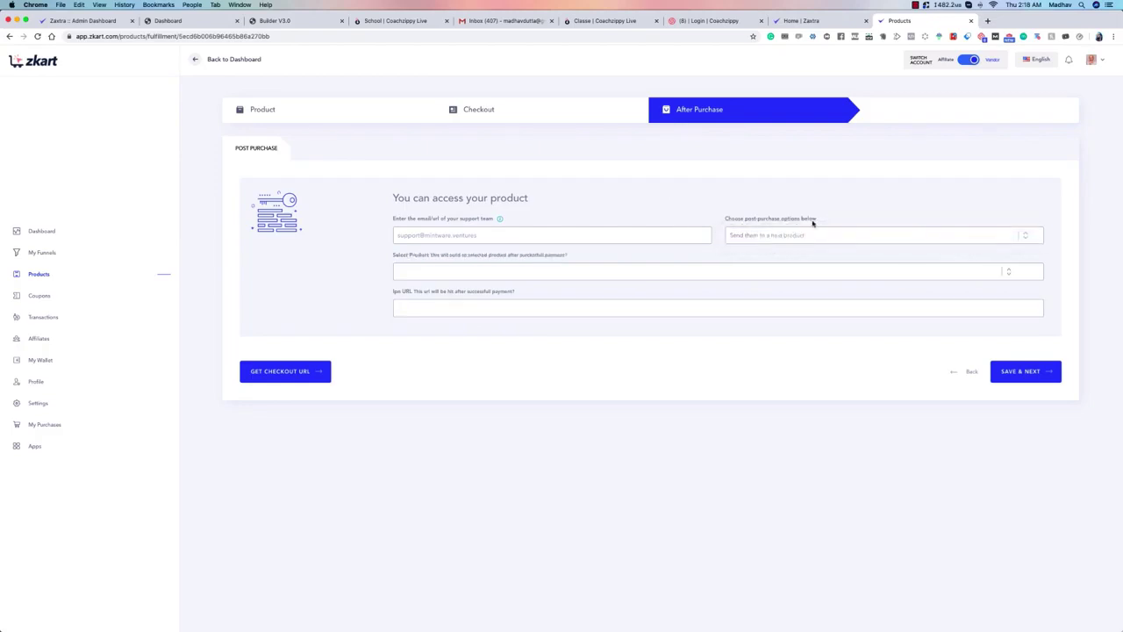
{"action": "left_click", "coordinate": [860, 273]}
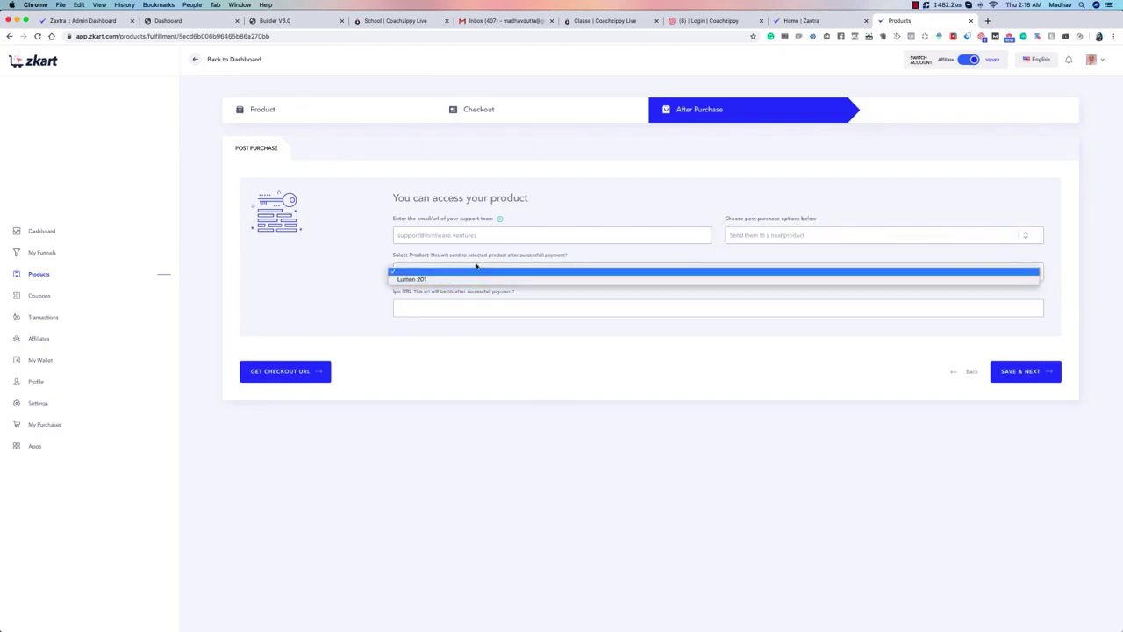
{"action": "left_click", "coordinate": [431, 265]}
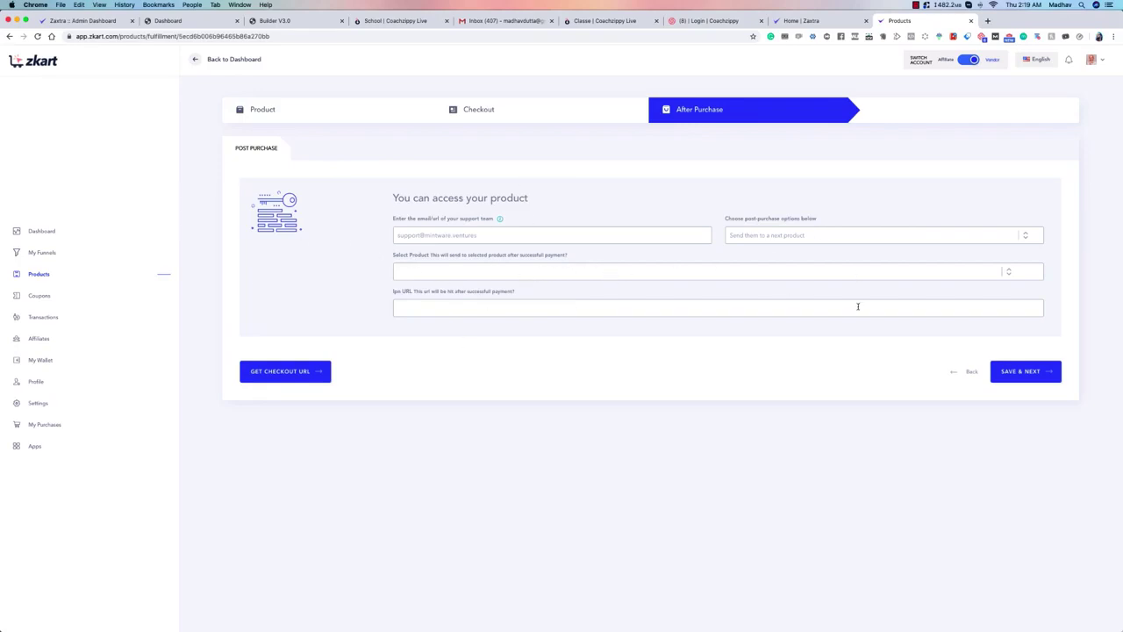
Set the post-purchase option to "Send them to customized success page" and save to continue to the behaviour rules.
{"action": "left_click", "coordinate": [799, 235]}
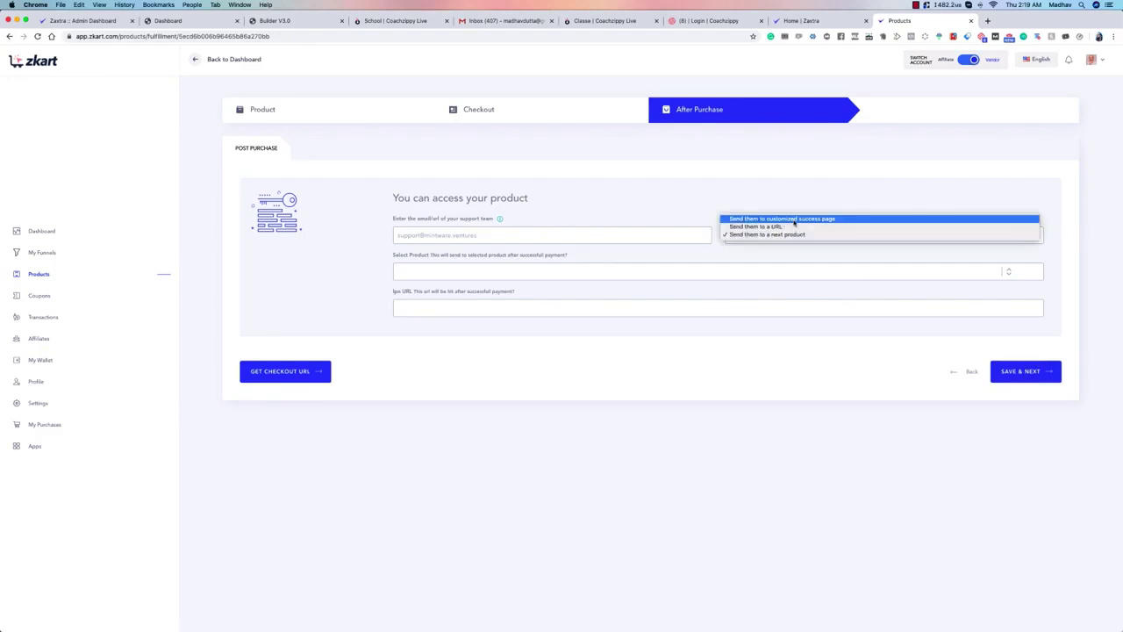
{"action": "left_click", "coordinate": [793, 219]}
{"action": "left_click", "coordinate": [1025, 335]}
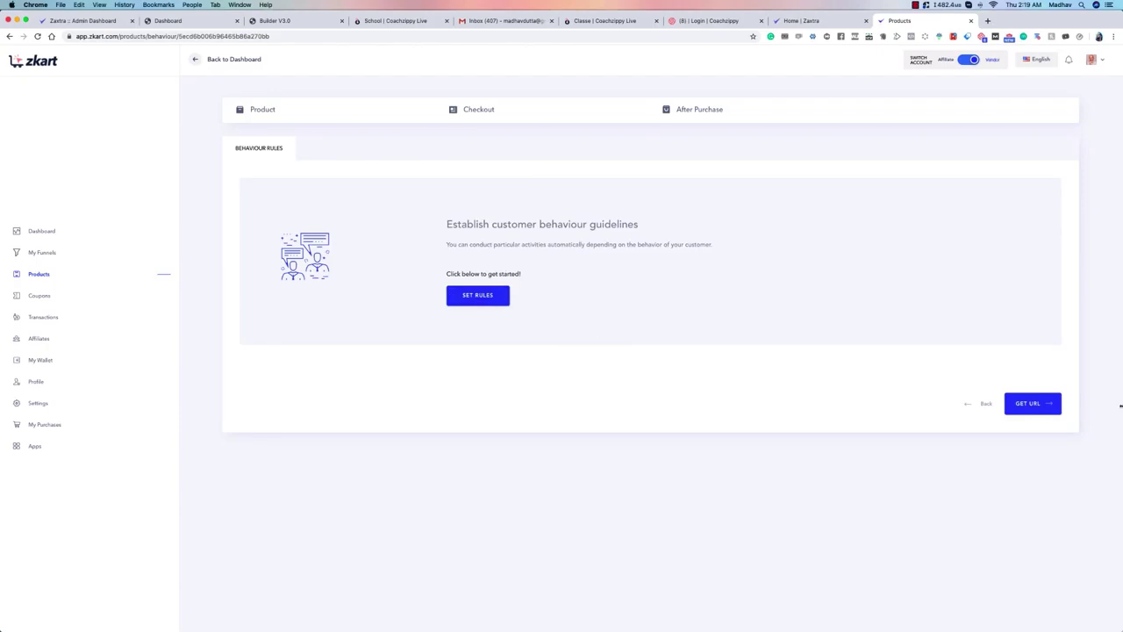
Get the Lumen 201 checkout URL, copy it, and save the product.
{"action": "left_click", "coordinate": [1031, 405]}
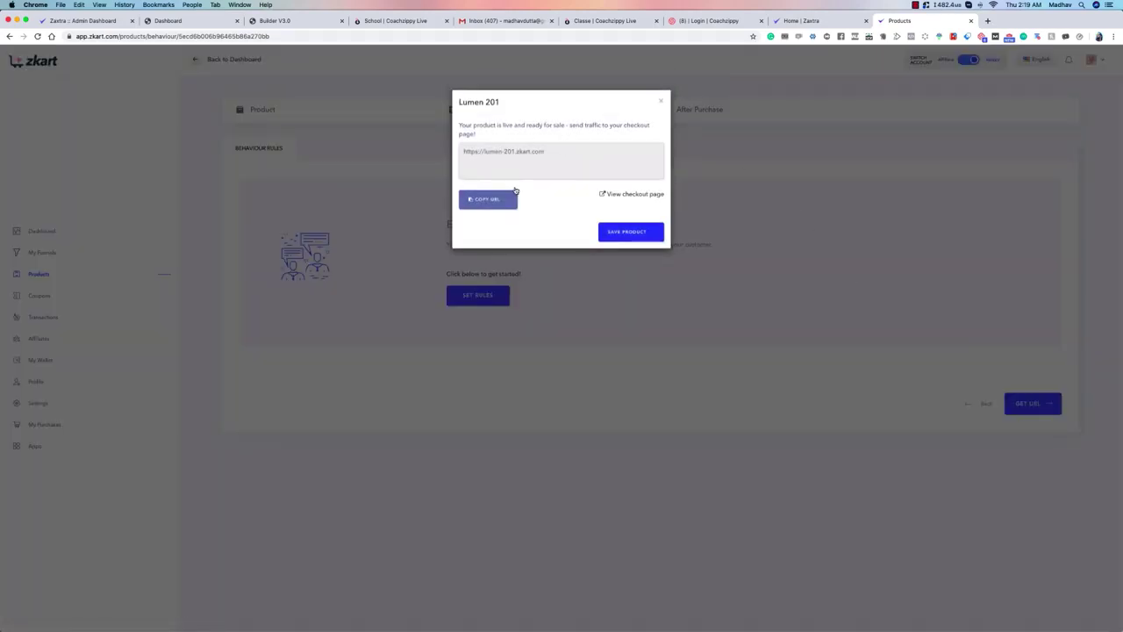
{"action": "left_click", "coordinate": [504, 199]}
{"action": "left_click", "coordinate": [632, 233]}
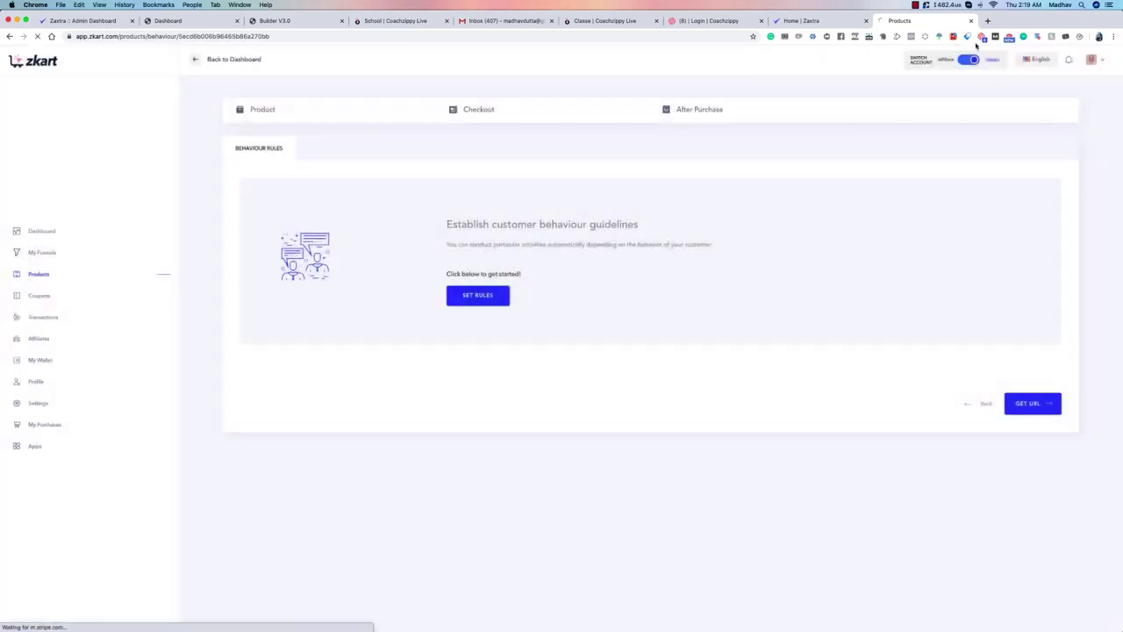
Open the copied Lumen 201 checkout URL in a new browser tab.
{"action": "left_click", "coordinate": [988, 20]}
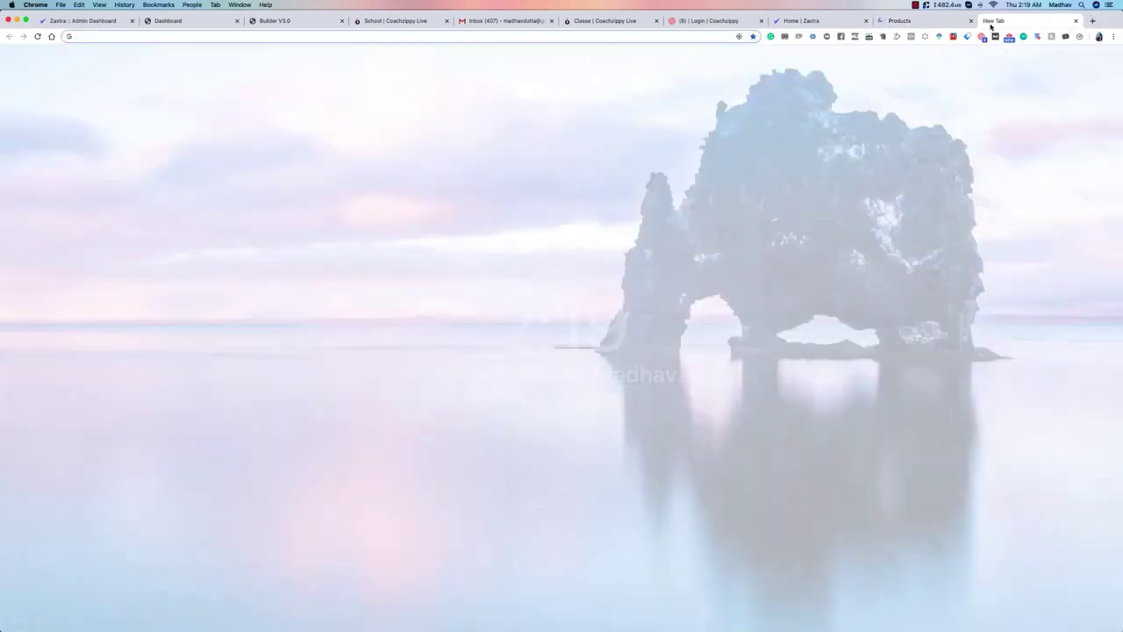
{"action": "key", "text": "super+v"}
{"action": "key", "text": "Return"}
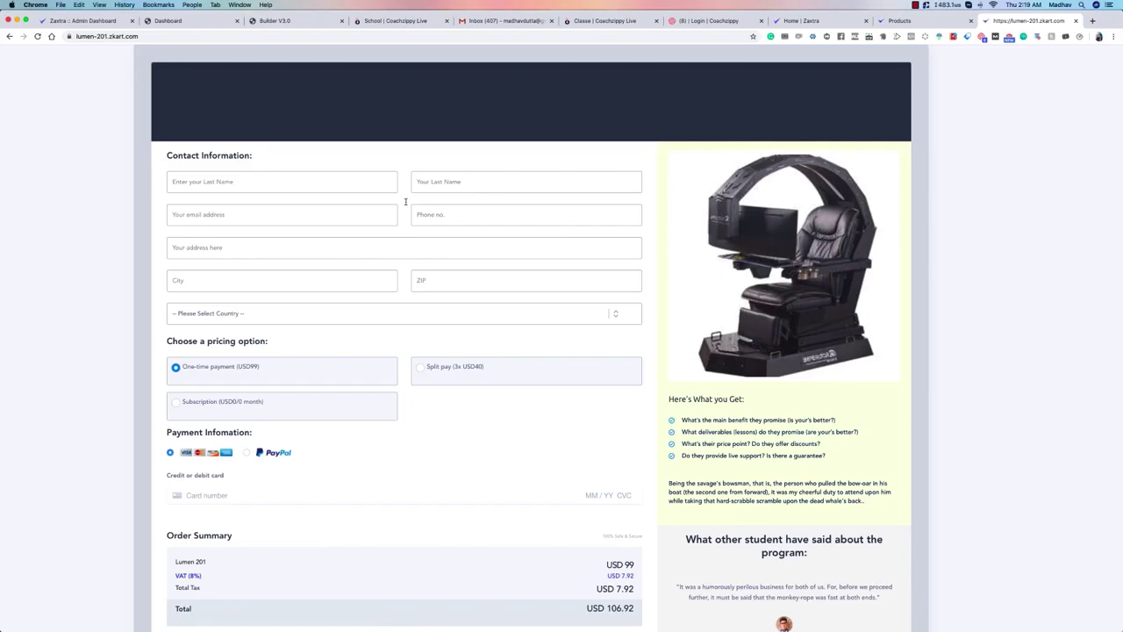
Review the live checkout page, including the order summary, testimonials, Terms of Sales and country choices.
{"action": "scroll", "coordinate": [310, 283], "scroll_direction": "down", "scroll_amount": 3}
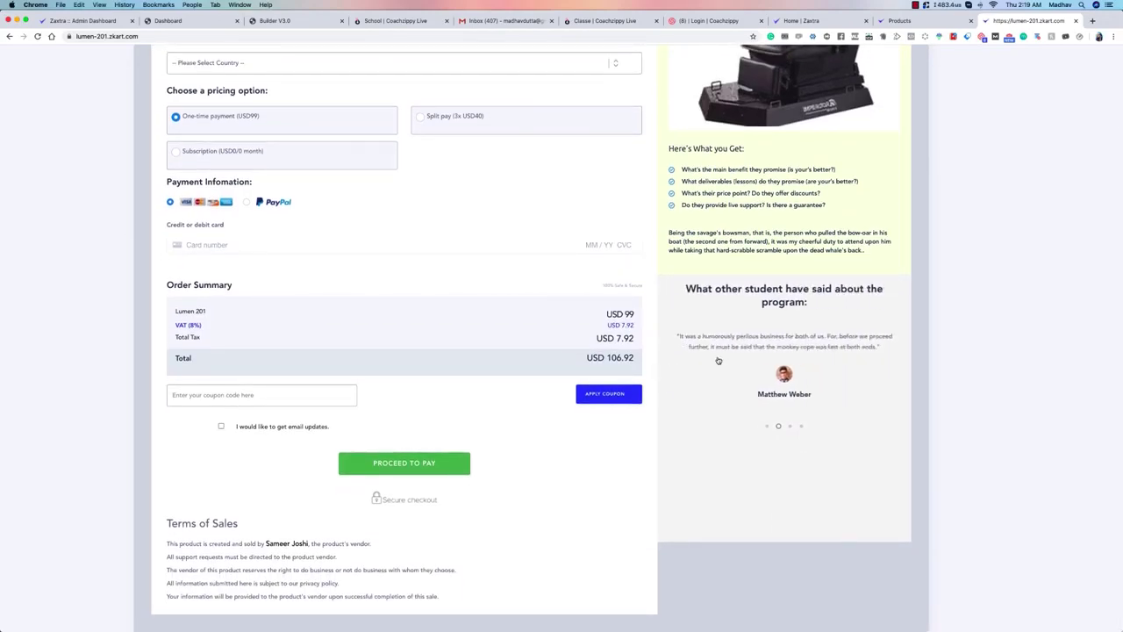
{"action": "scroll", "coordinate": [466, 260], "scroll_direction": "up", "scroll_amount": 3}
{"action": "scroll", "coordinate": [351, 378], "scroll_direction": "down", "scroll_amount": 2}
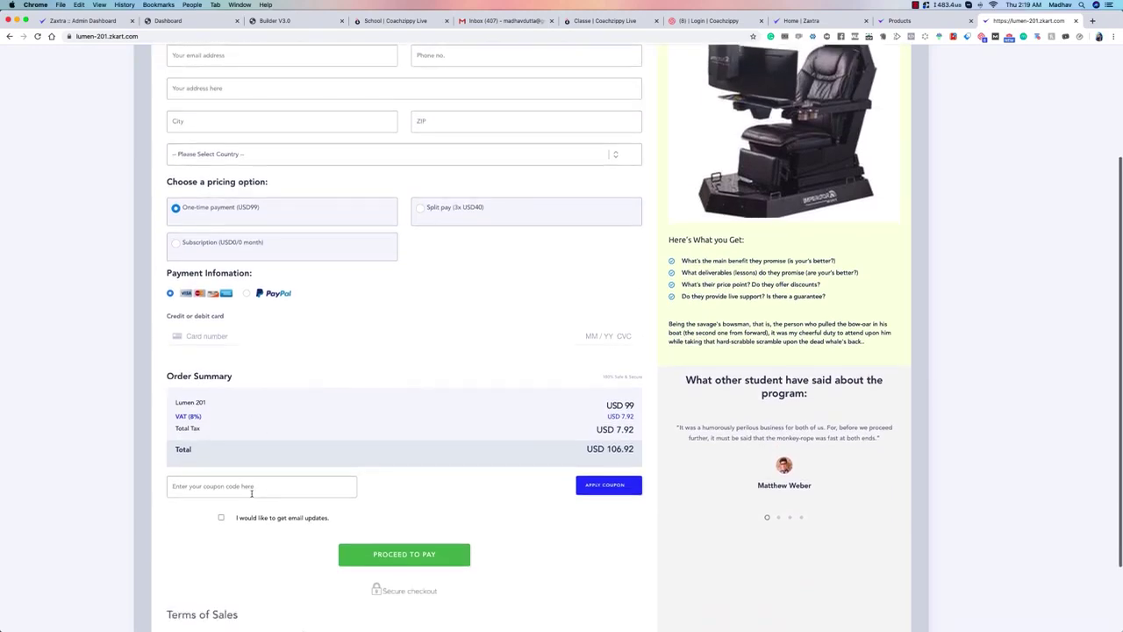
{"action": "scroll", "coordinate": [252, 494], "scroll_direction": "down", "scroll_amount": 2}
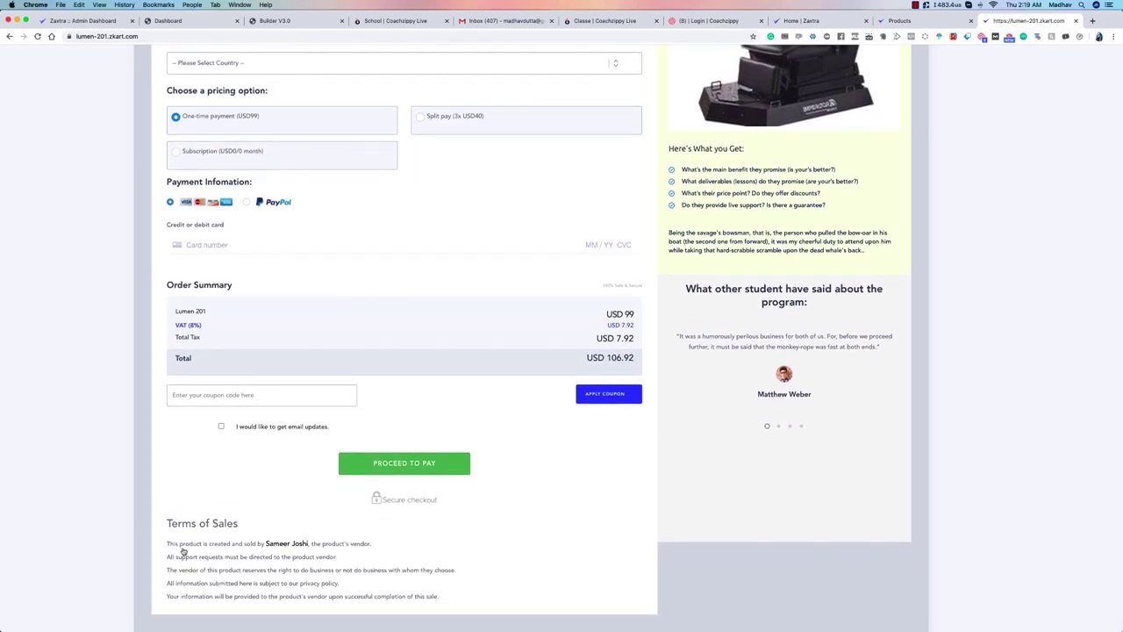
{"action": "left_click_drag", "start_coordinate": [158, 544], "coordinate": [292, 545]}
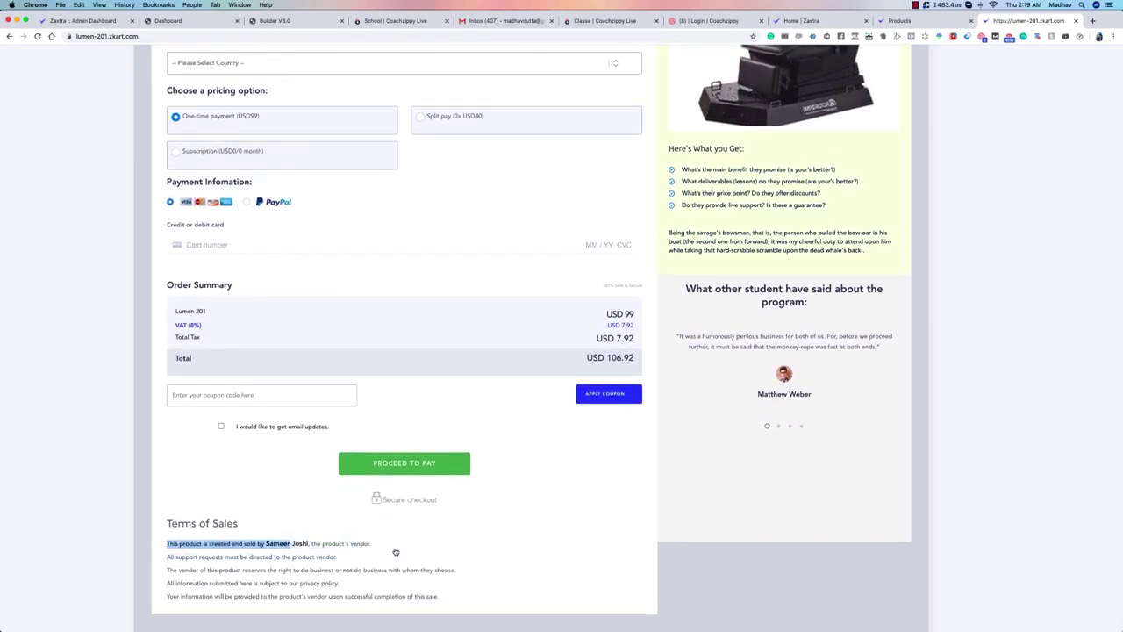
{"action": "left_click", "coordinate": [173, 525]}
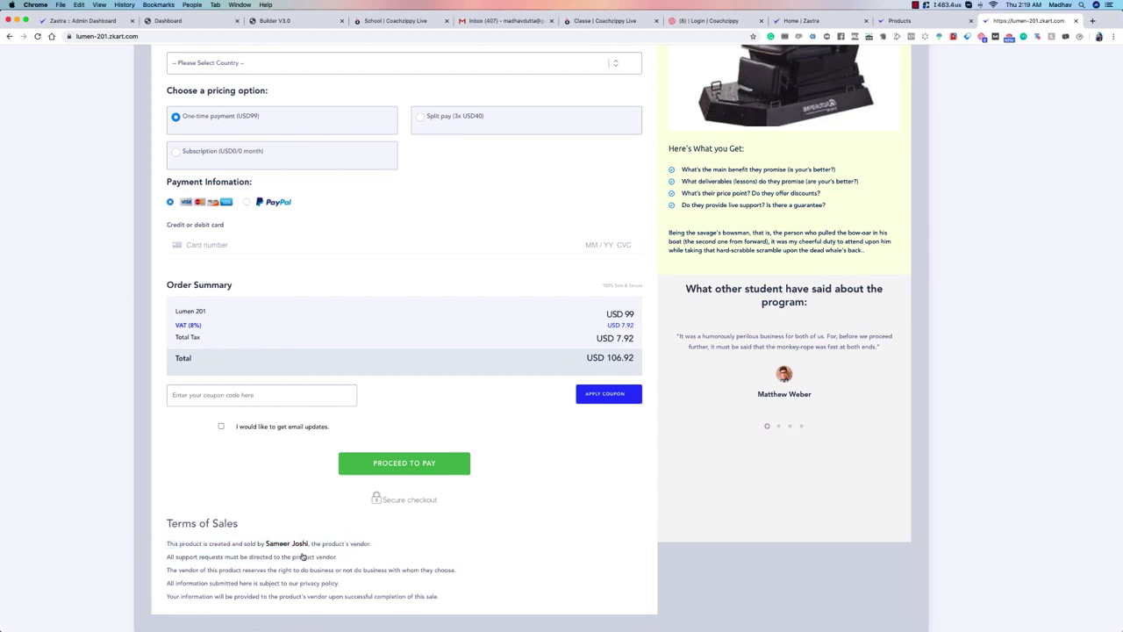
{"action": "scroll", "coordinate": [303, 557], "scroll_direction": "up", "scroll_amount": 5}
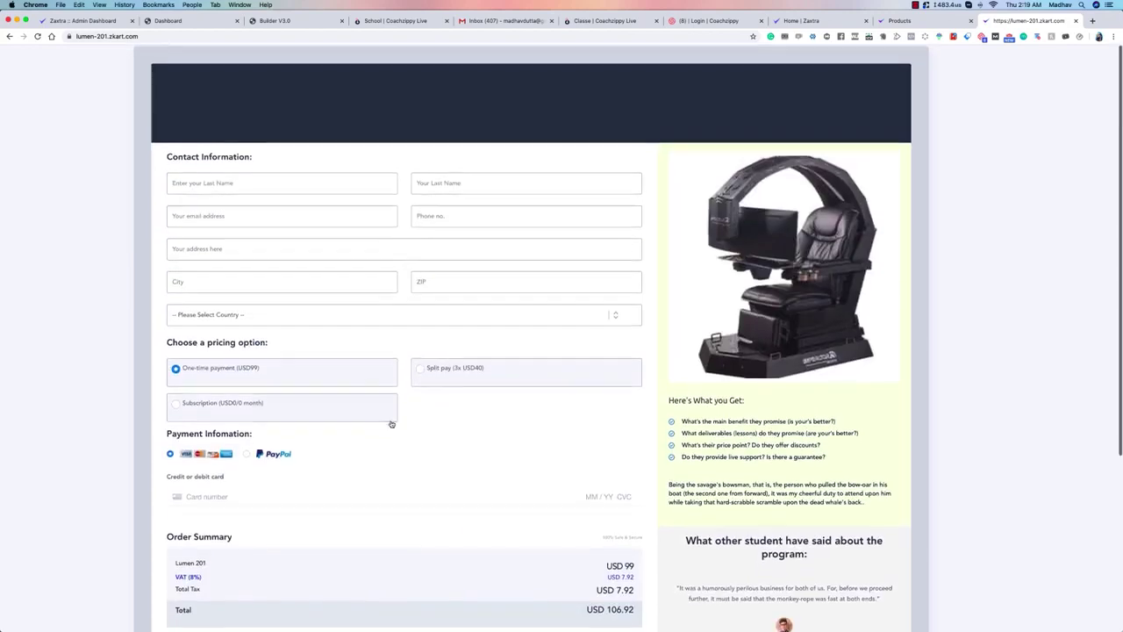
{"action": "left_click", "coordinate": [261, 315]}
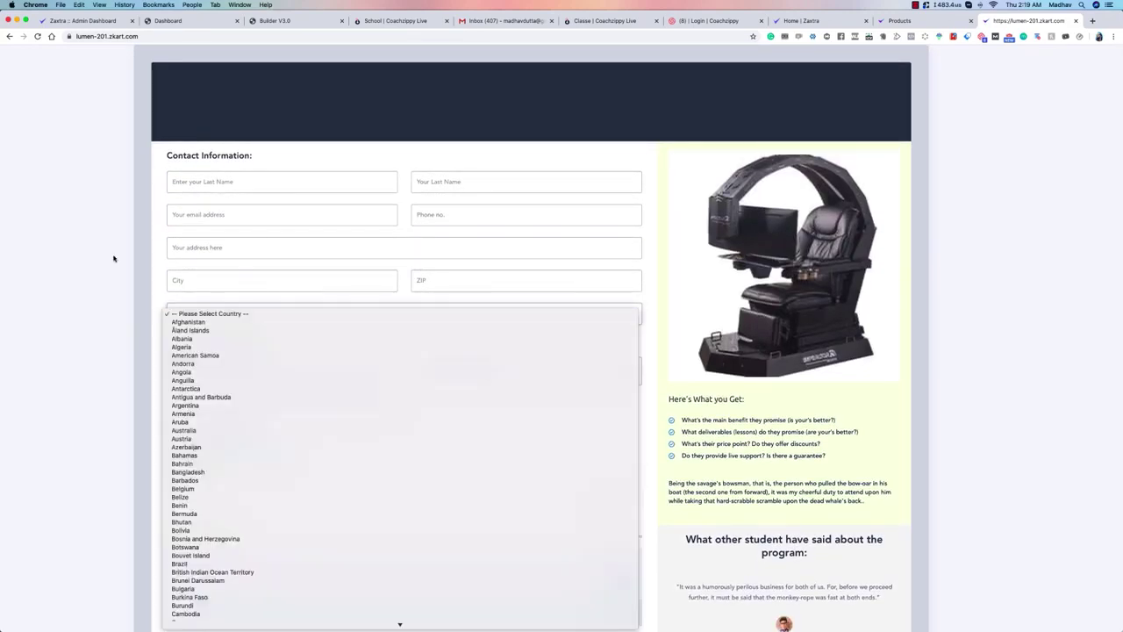
{"action": "left_click", "coordinate": [113, 258]}
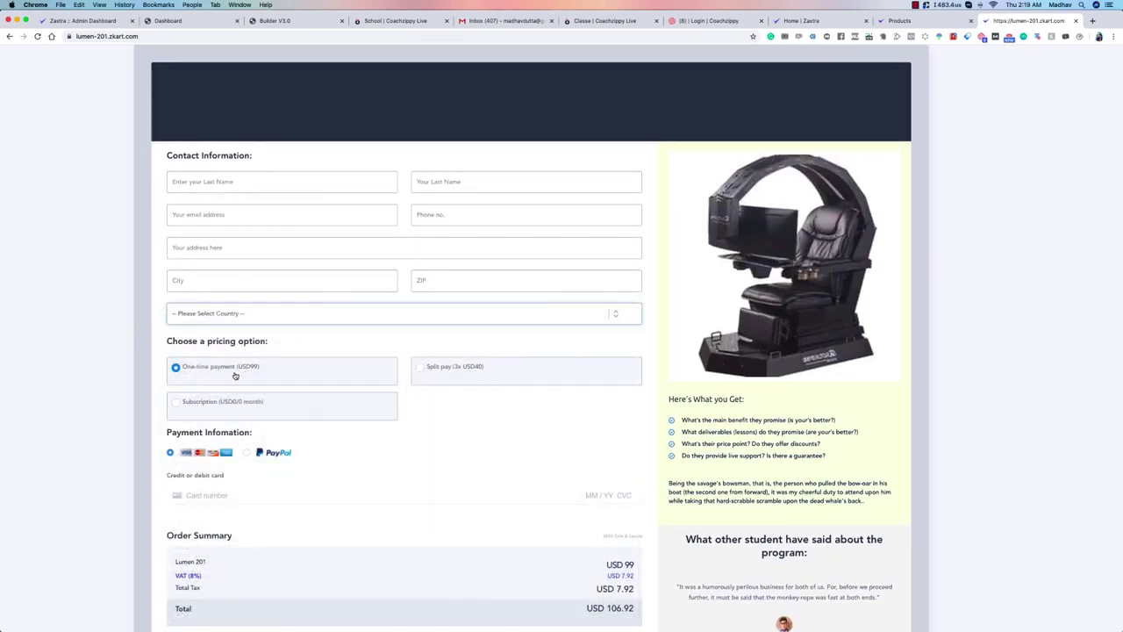
Switch the pricing option to split pay and then to subscription, checking the order summary for the future payments.
{"action": "left_click", "coordinate": [453, 371]}
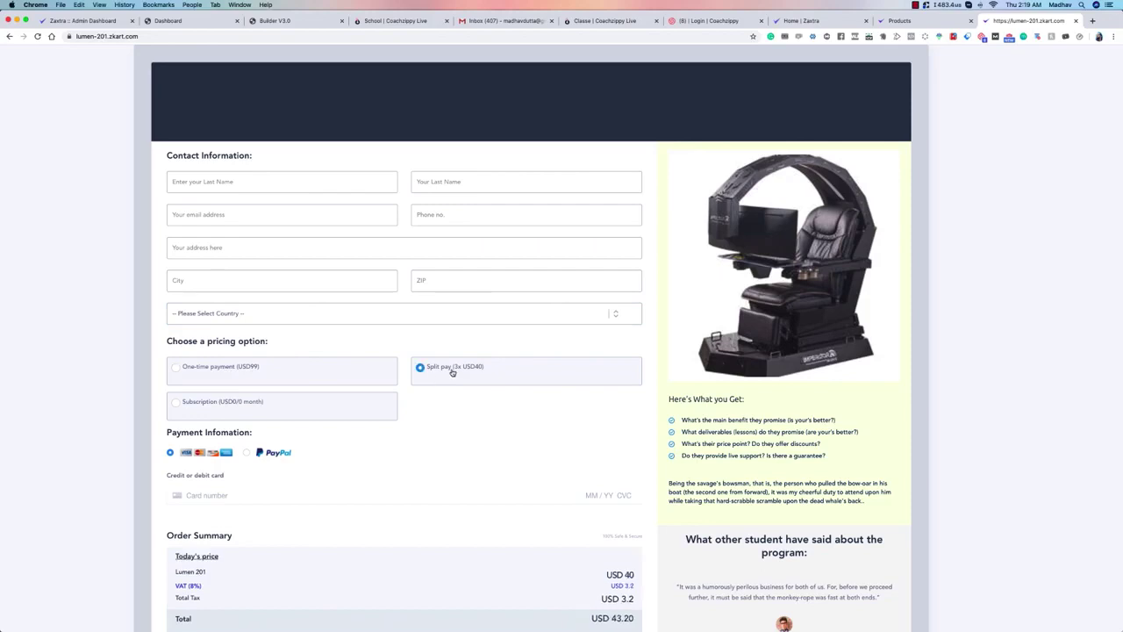
{"action": "left_click", "coordinate": [257, 403]}
{"action": "scroll", "coordinate": [311, 379], "scroll_direction": "down", "scroll_amount": 2}
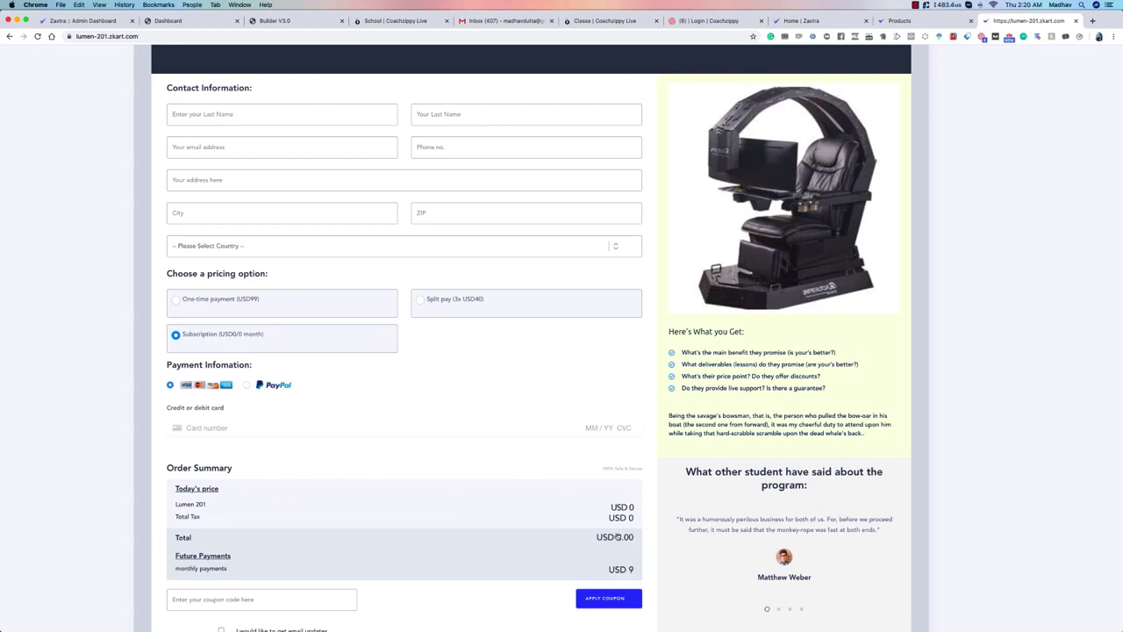
{"action": "scroll", "coordinate": [618, 537], "scroll_direction": "down", "scroll_amount": 2}
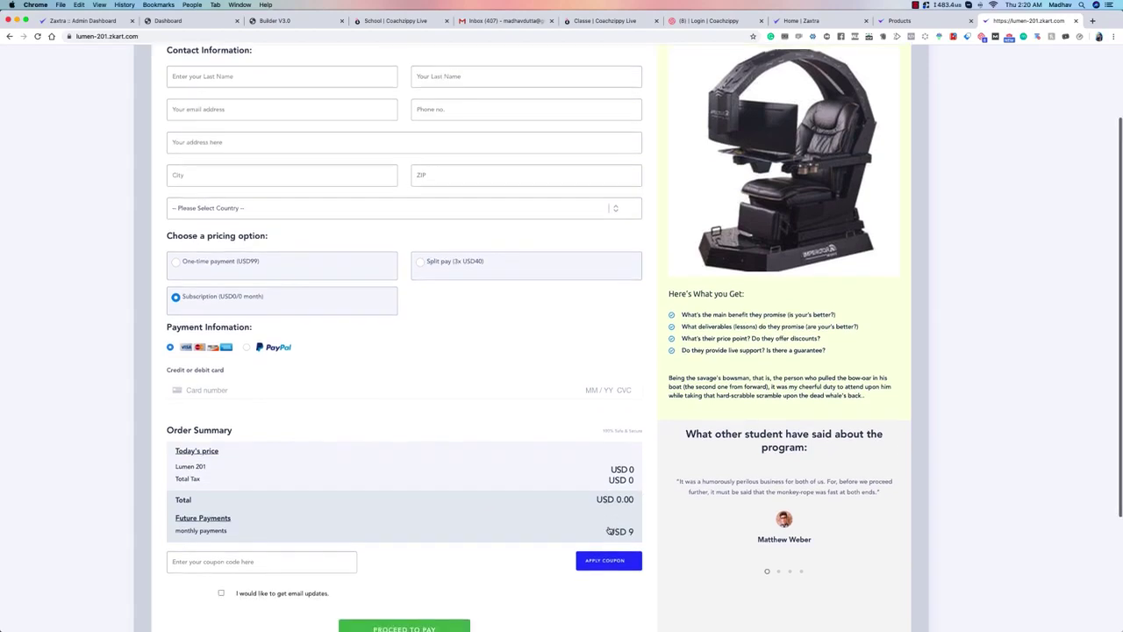
{"action": "scroll", "coordinate": [263, 254], "scroll_direction": "up", "scroll_amount": 3}
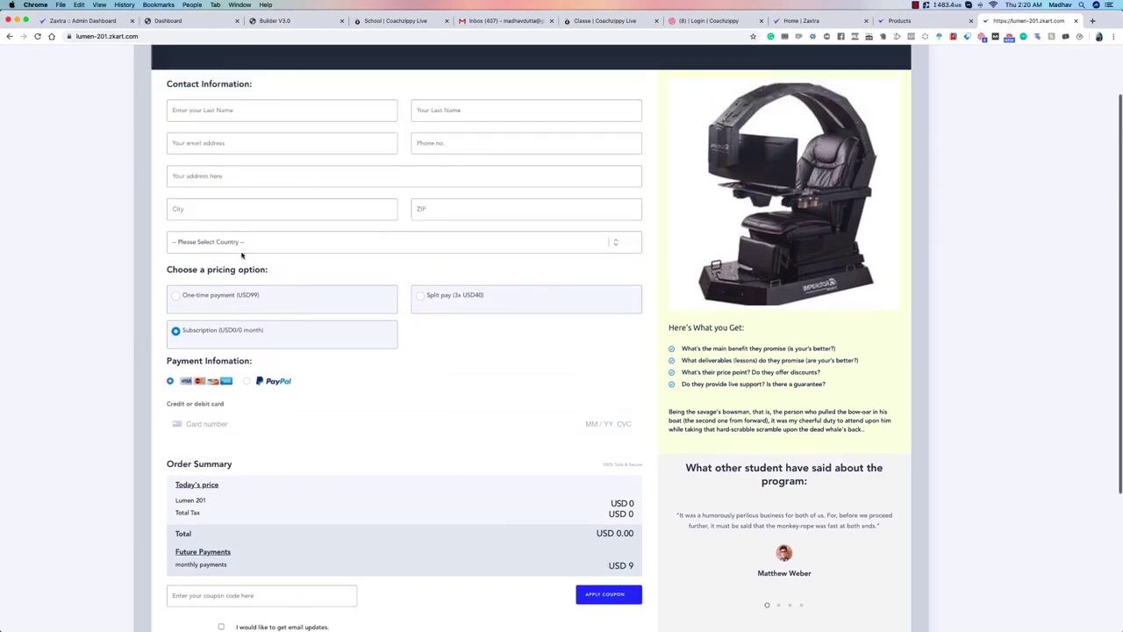
{"action": "scroll", "coordinate": [256, 304], "scroll_direction": "down", "scroll_amount": 3}
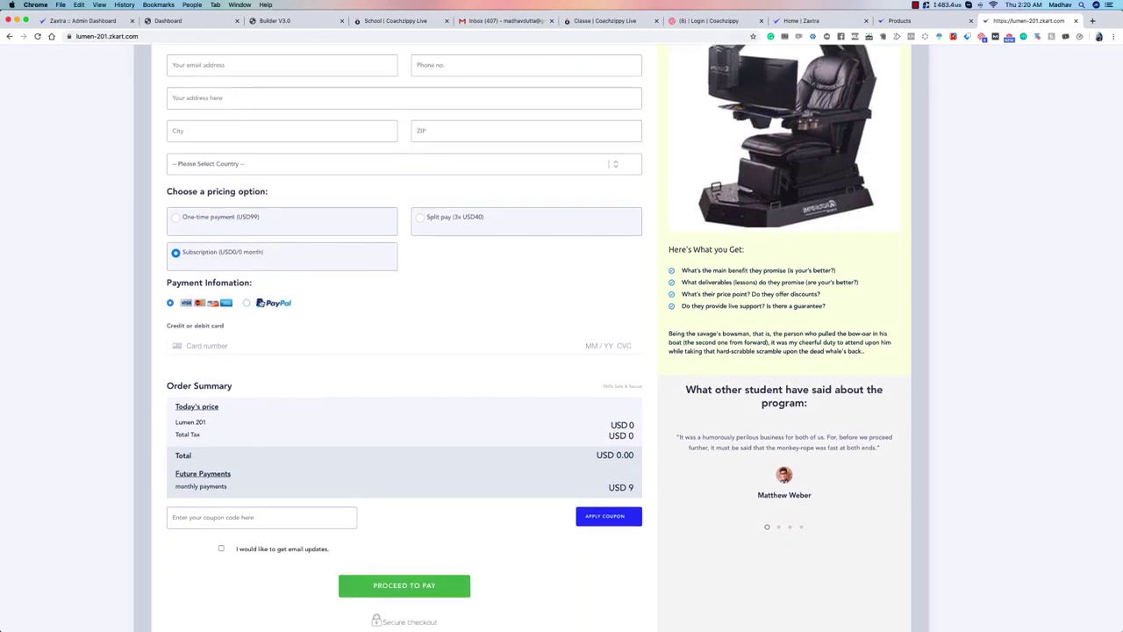
Compare the PayPal and card payment methods on the checkout page, leave PayPal selected, and close the page.
{"action": "left_click", "coordinate": [256, 304]}
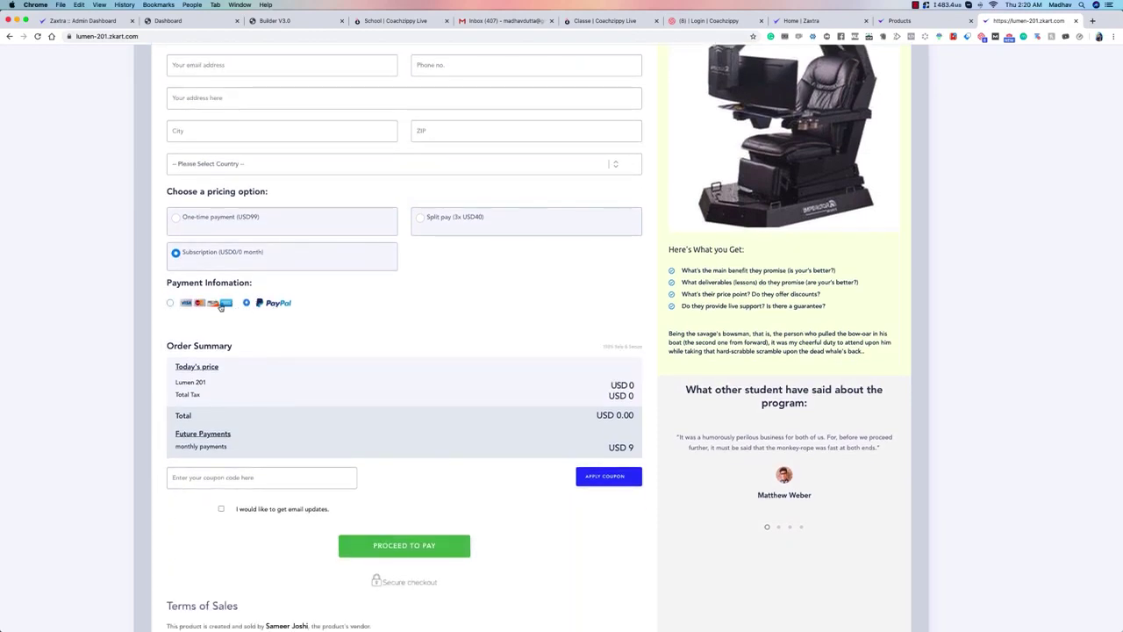
{"action": "left_click", "coordinate": [217, 303]}
{"action": "left_click", "coordinate": [277, 305]}
{"action": "scroll", "coordinate": [346, 421], "scroll_direction": "up", "scroll_amount": 3}
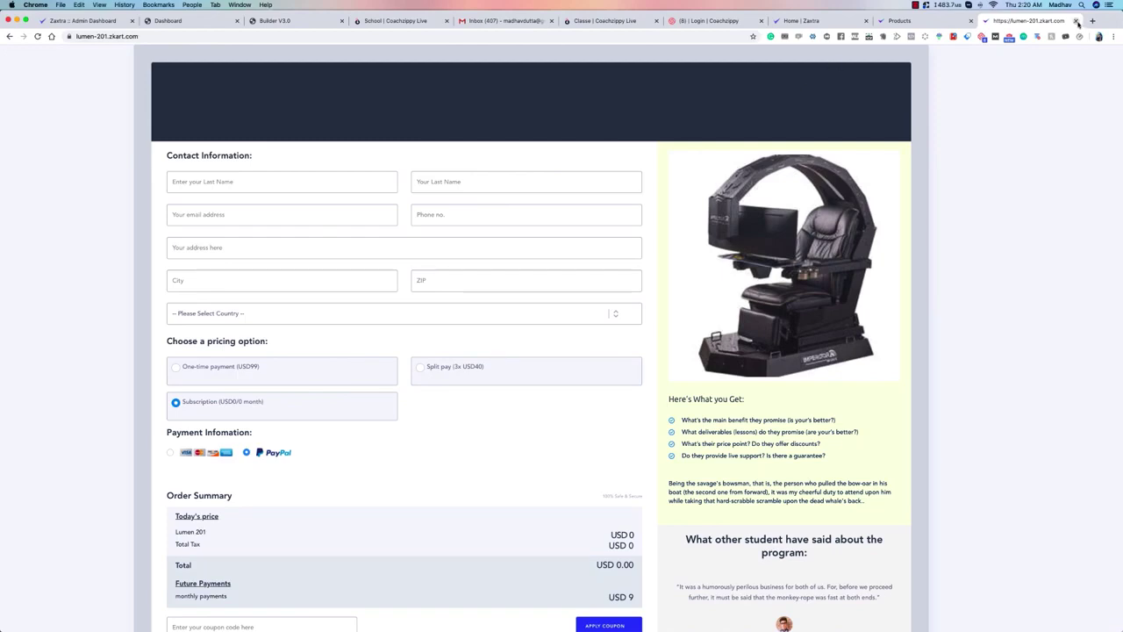
{"action": "left_click", "coordinate": [1077, 21]}
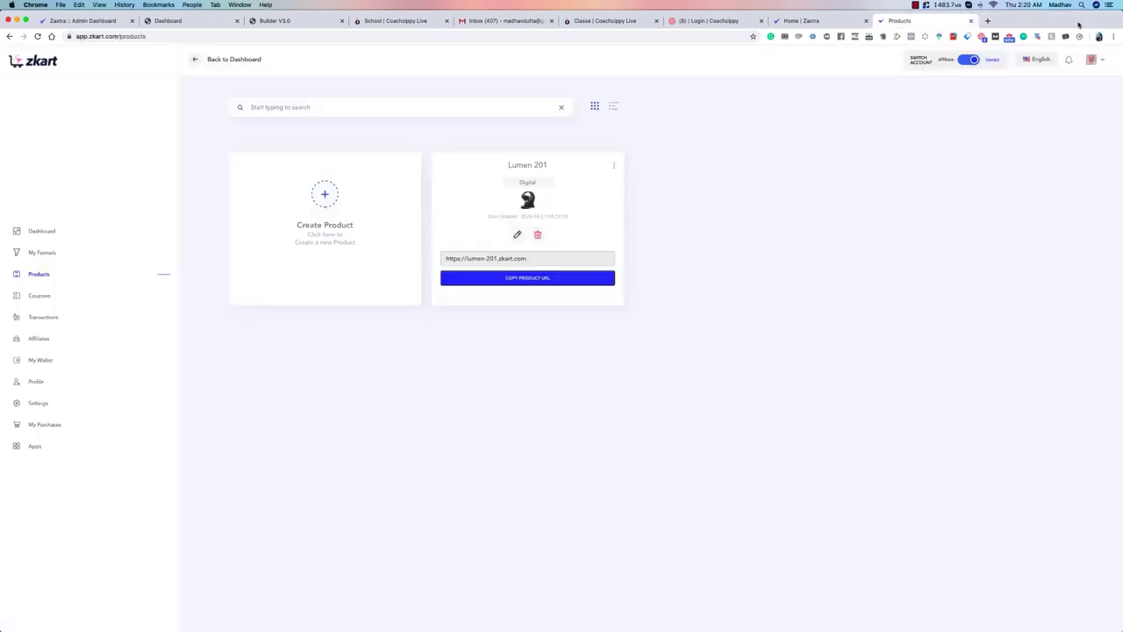
Create a new coupon with both the name and code off10, keeping its status Enabled.
{"action": "left_click", "coordinate": [46, 297]}
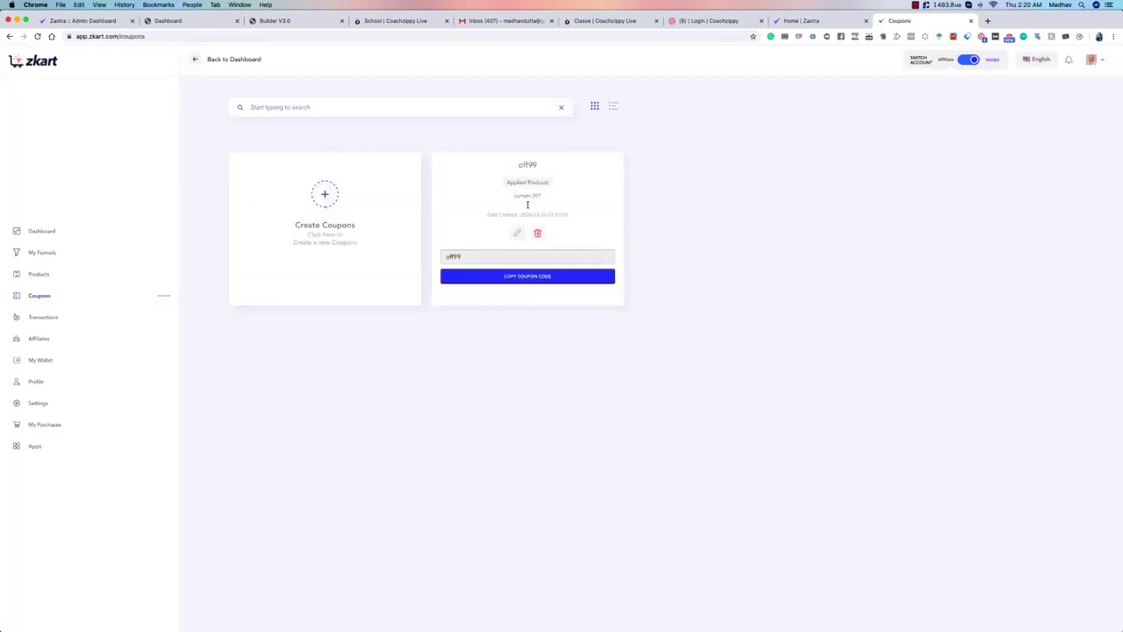
{"action": "left_click", "coordinate": [343, 215]}
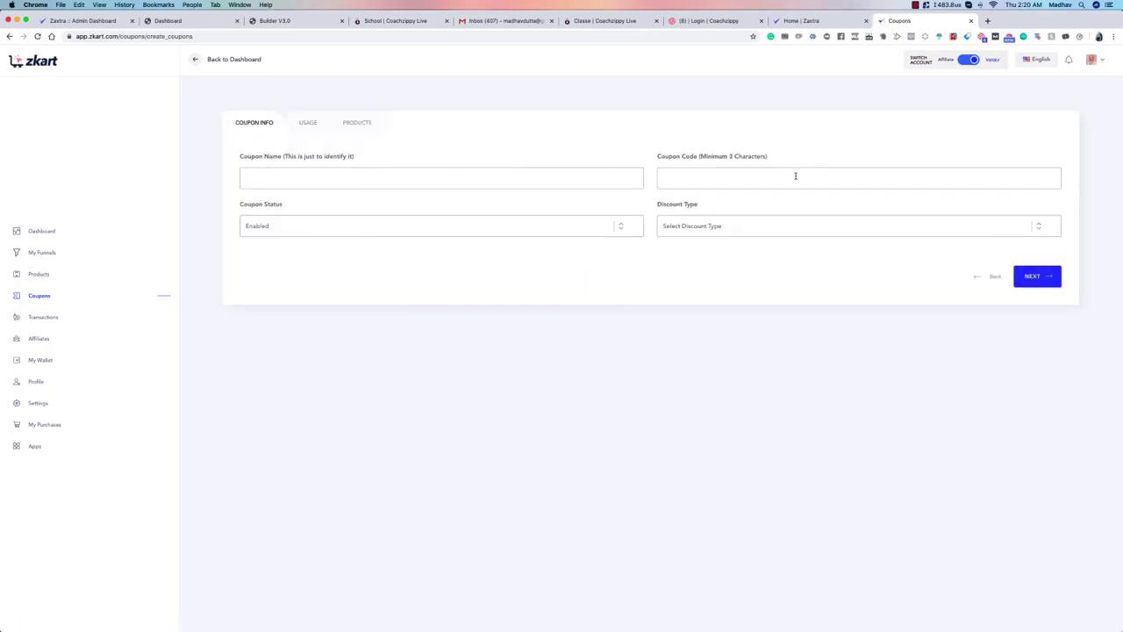
{"action": "left_click", "coordinate": [352, 175]}
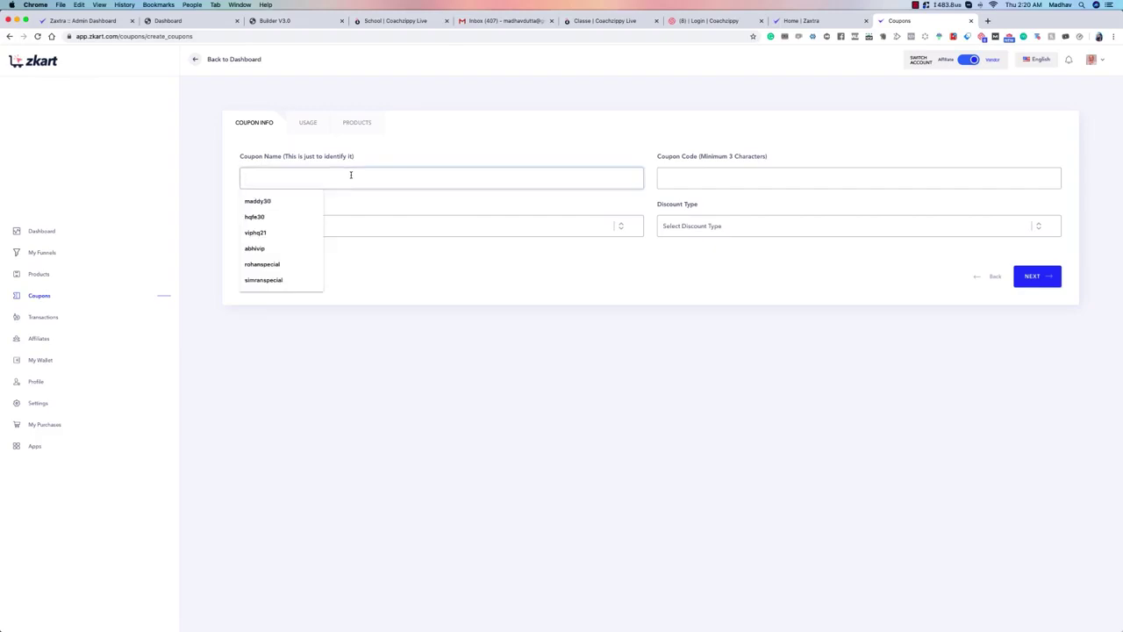
{"action": "type", "text": "off"}
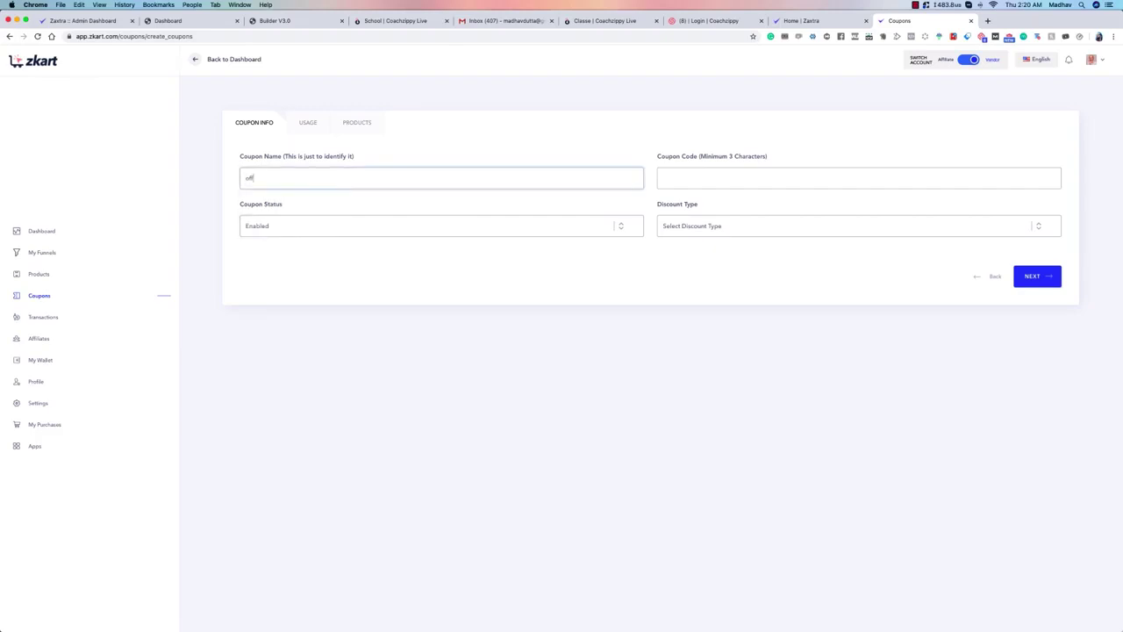
{"action": "type", "text": "10"}
{"action": "left_click", "coordinate": [696, 180]}
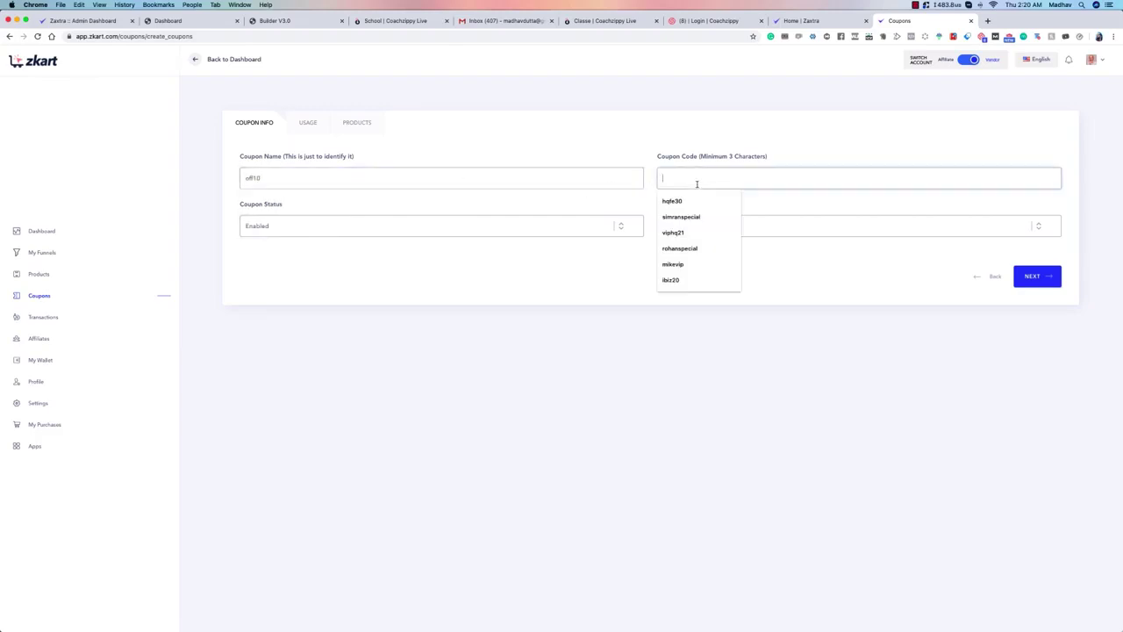
{"action": "type", "text": "10"}
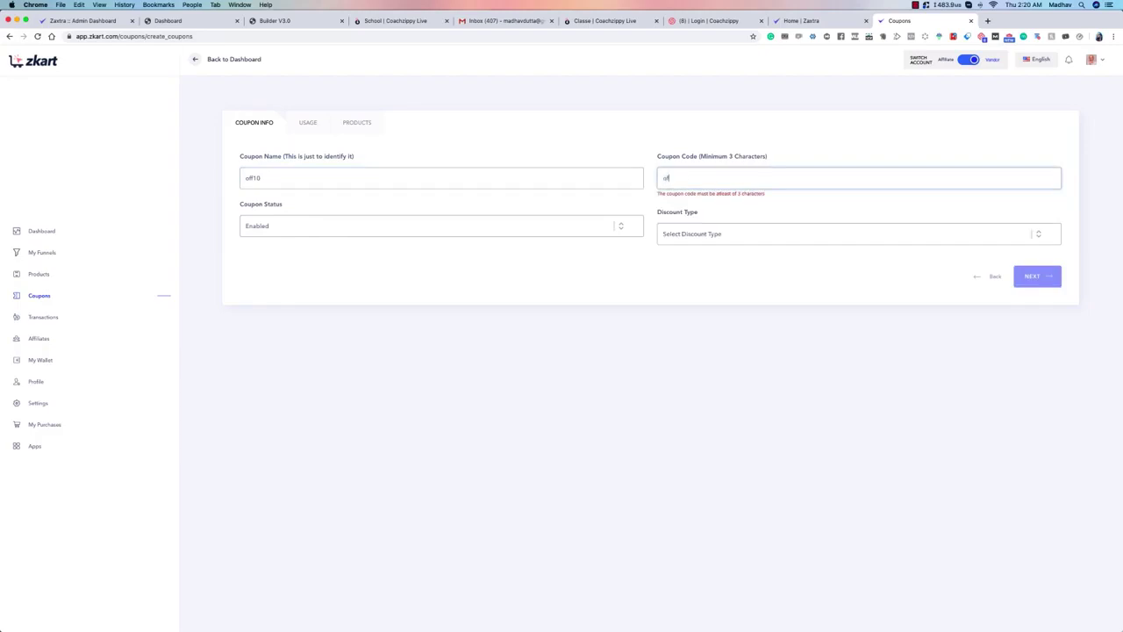
{"action": "type", "text": "f10"}
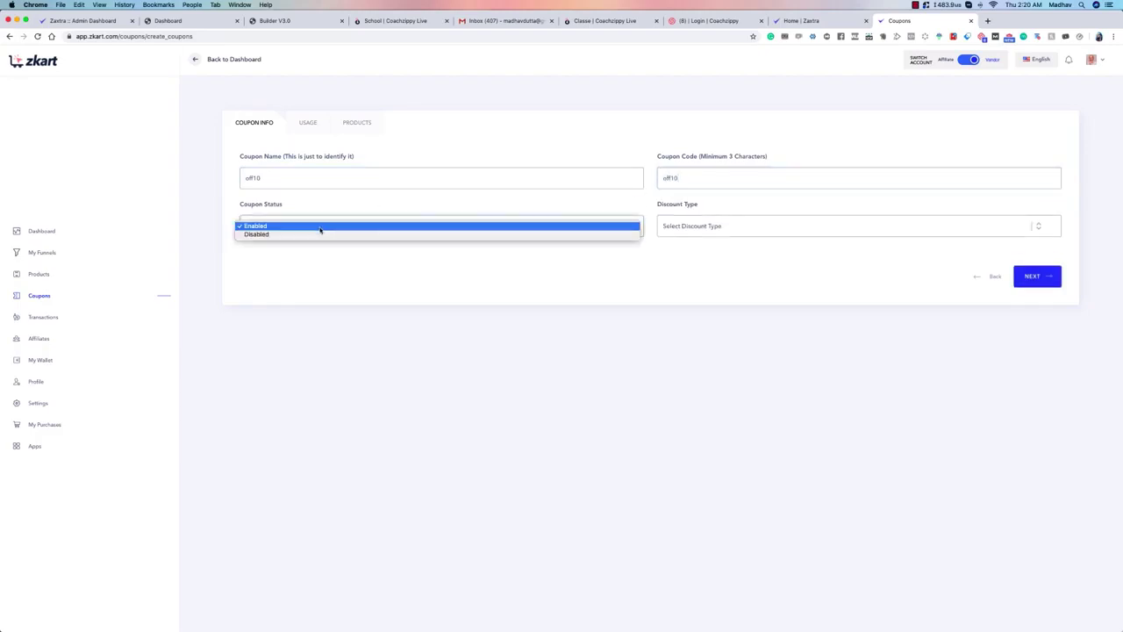
{"action": "left_click", "coordinate": [321, 227]}
Set the coupon's discount type to Percentage and the discount currency to United States dollar.
{"action": "left_click", "coordinate": [687, 225]}
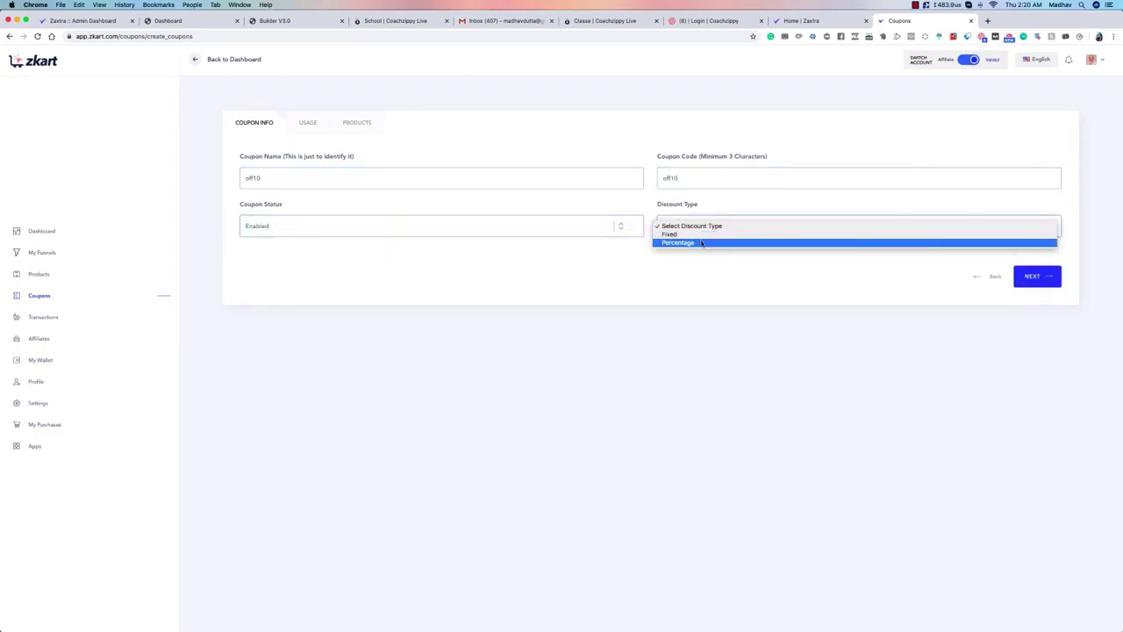
{"action": "left_click", "coordinate": [701, 242]}
{"action": "left_click", "coordinate": [337, 277]}
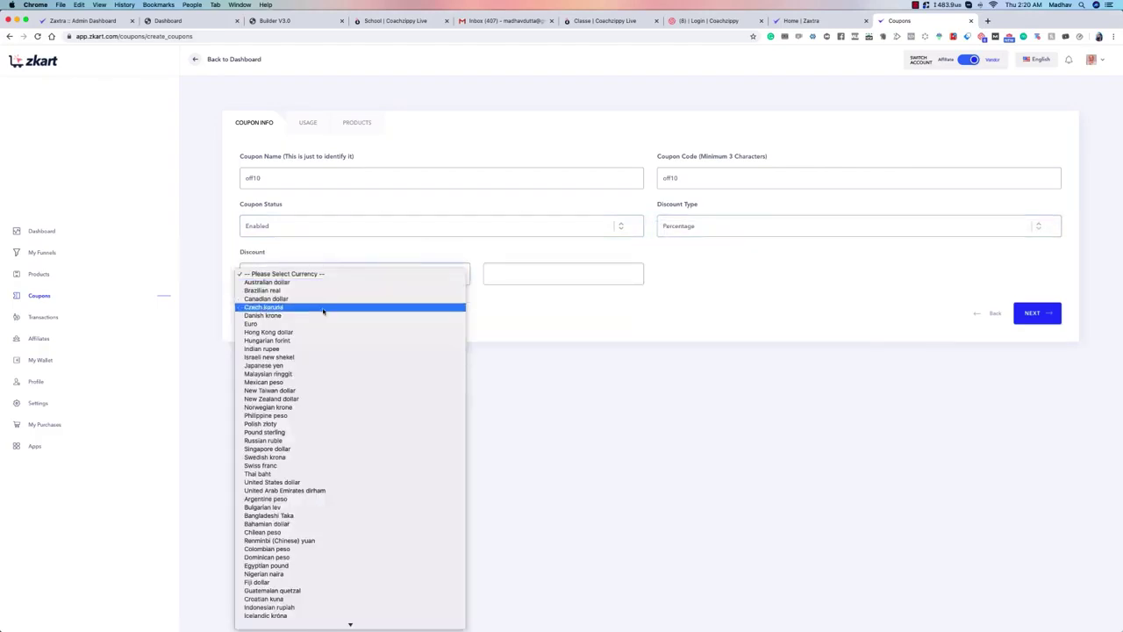
{"action": "key", "text": "u"}
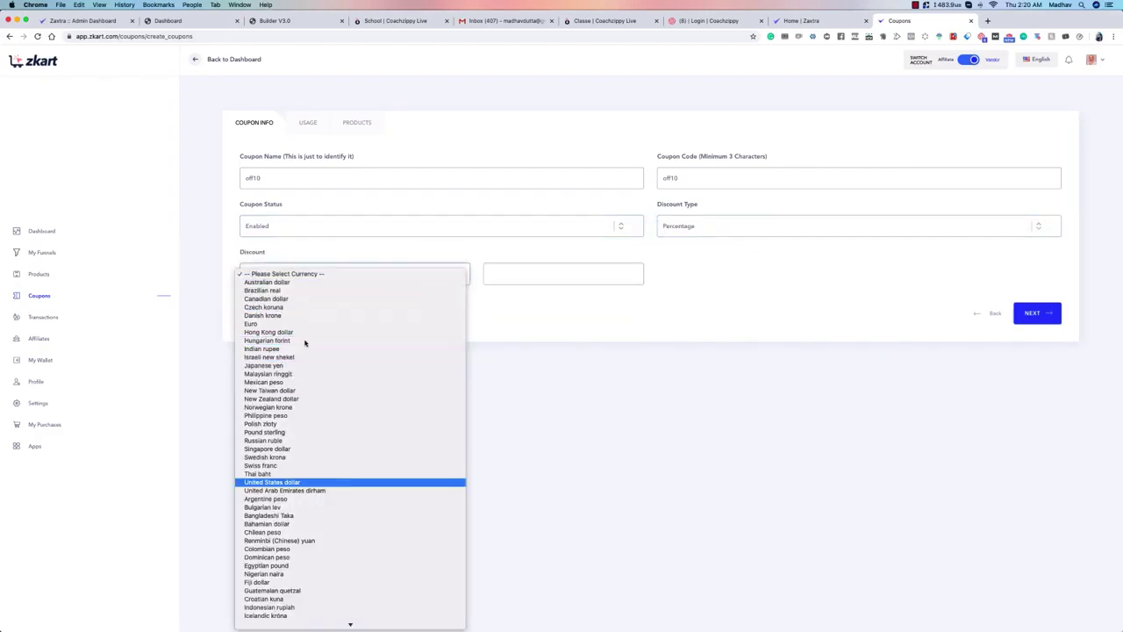
{"action": "left_click", "coordinate": [321, 482]}
{"action": "left_click", "coordinate": [535, 273]}
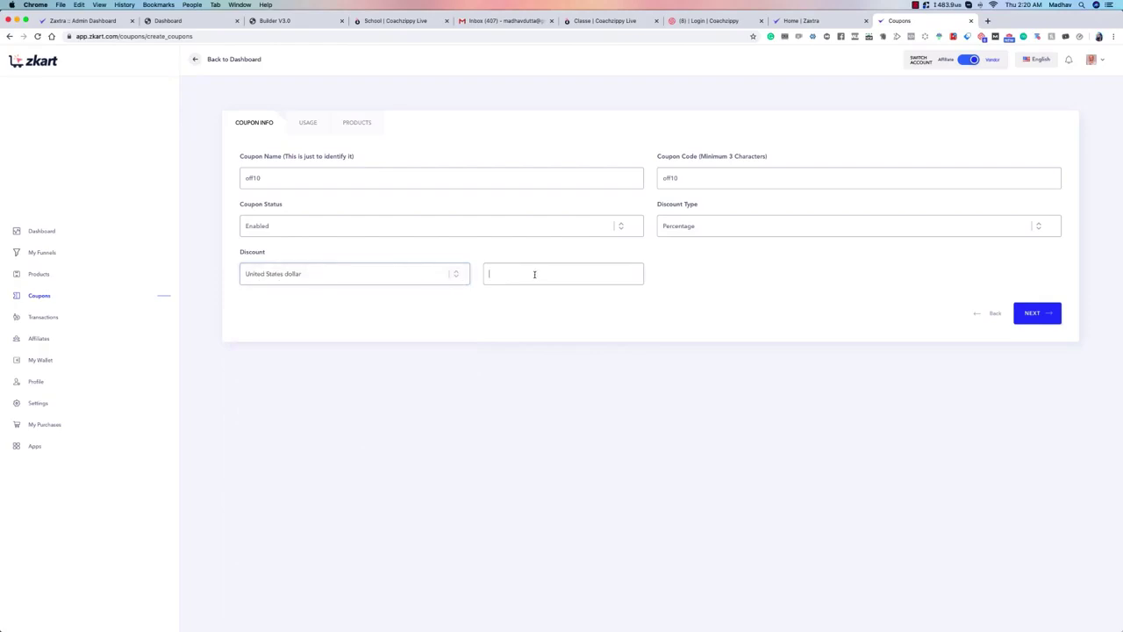
Try the Fixed discount type for the coupon and switch it back to Percentage.
{"action": "left_click", "coordinate": [711, 230]}
{"action": "left_click", "coordinate": [709, 225]}
{"action": "left_click", "coordinate": [709, 225]}
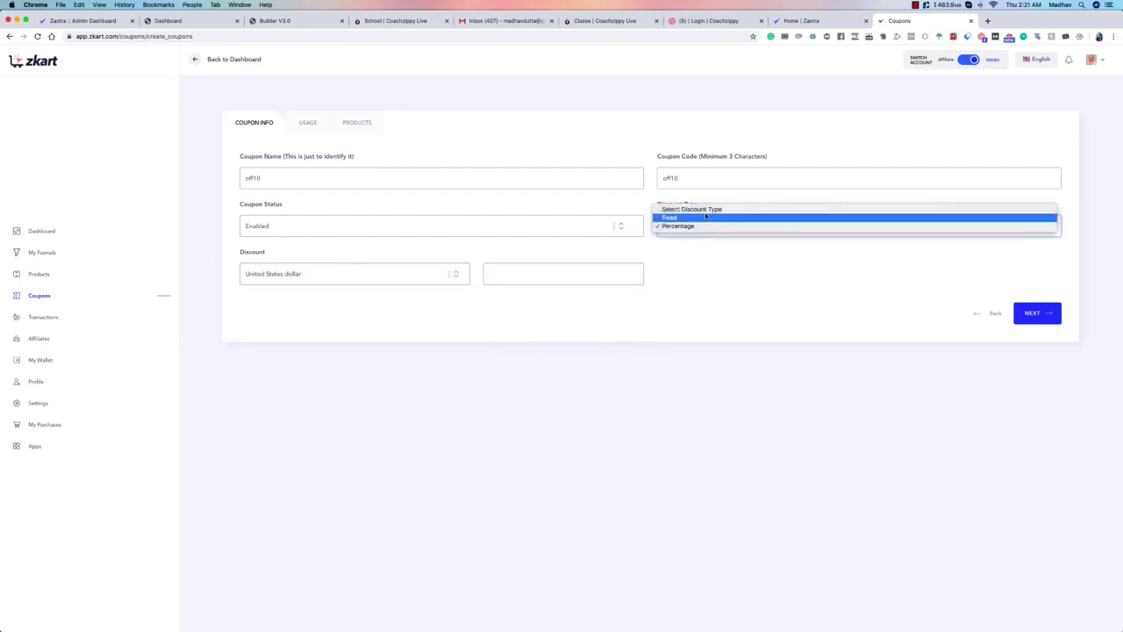
{"action": "left_click", "coordinate": [707, 217]}
{"action": "left_click", "coordinate": [695, 225]}
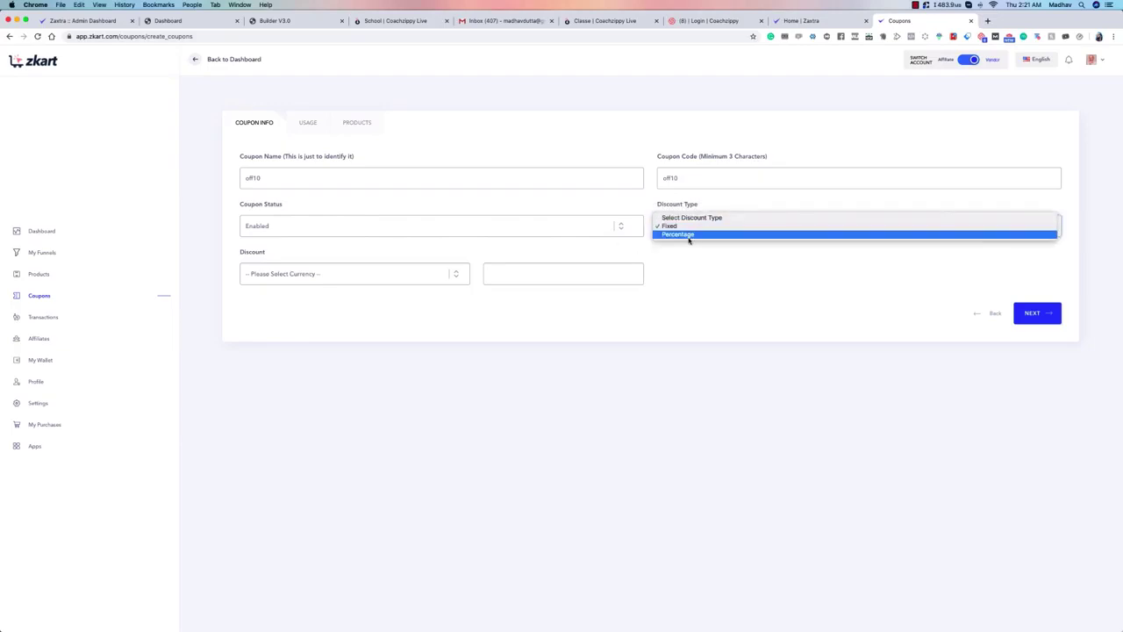
{"action": "left_click", "coordinate": [690, 235]}
Set the coupon's discount value to 10 and proceed to the usage settings.
{"action": "left_click", "coordinate": [532, 274]}
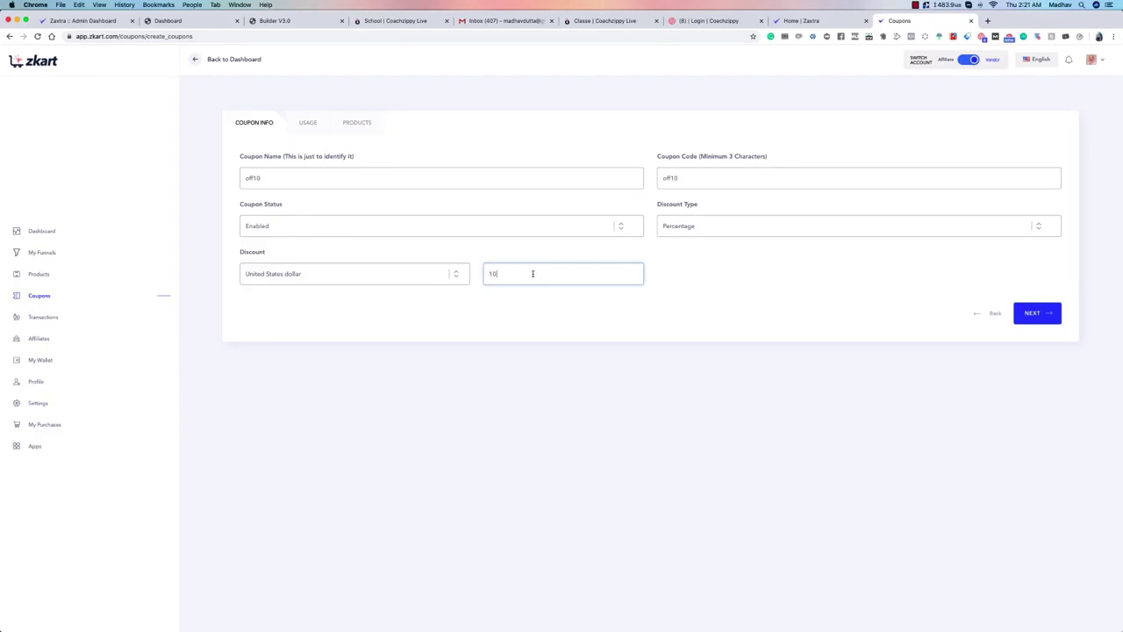
{"action": "type", "text": "10"}
{"action": "left_click", "coordinate": [1029, 312]}
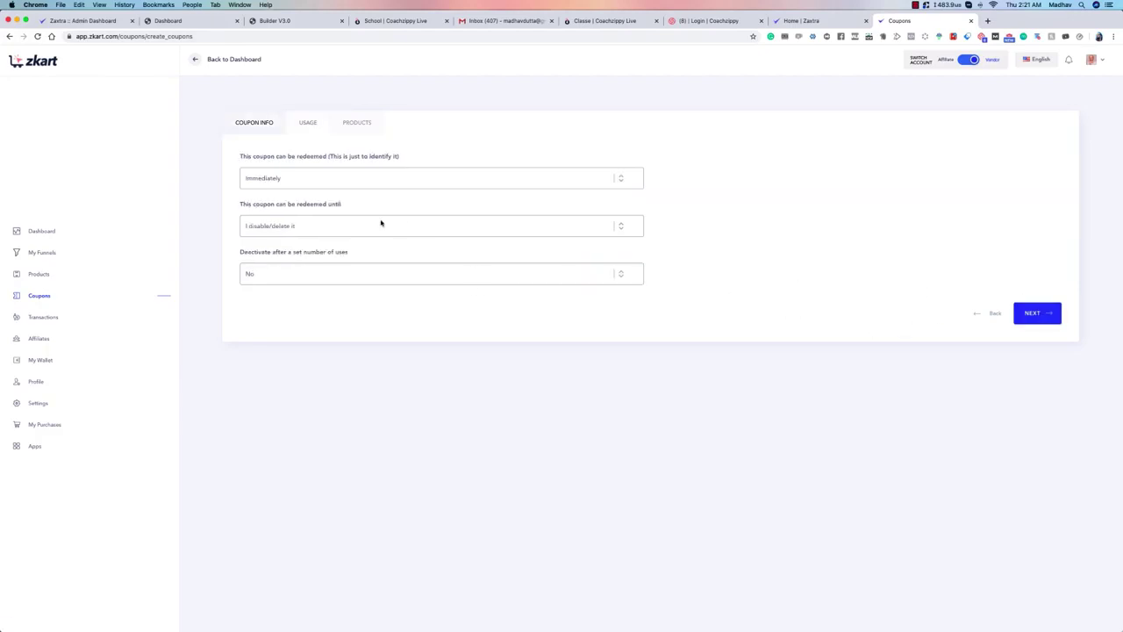
Try a set start date of 05/29/2020 for redeeming the coupon and return the start to Immediately.
{"action": "left_click", "coordinate": [314, 181]}
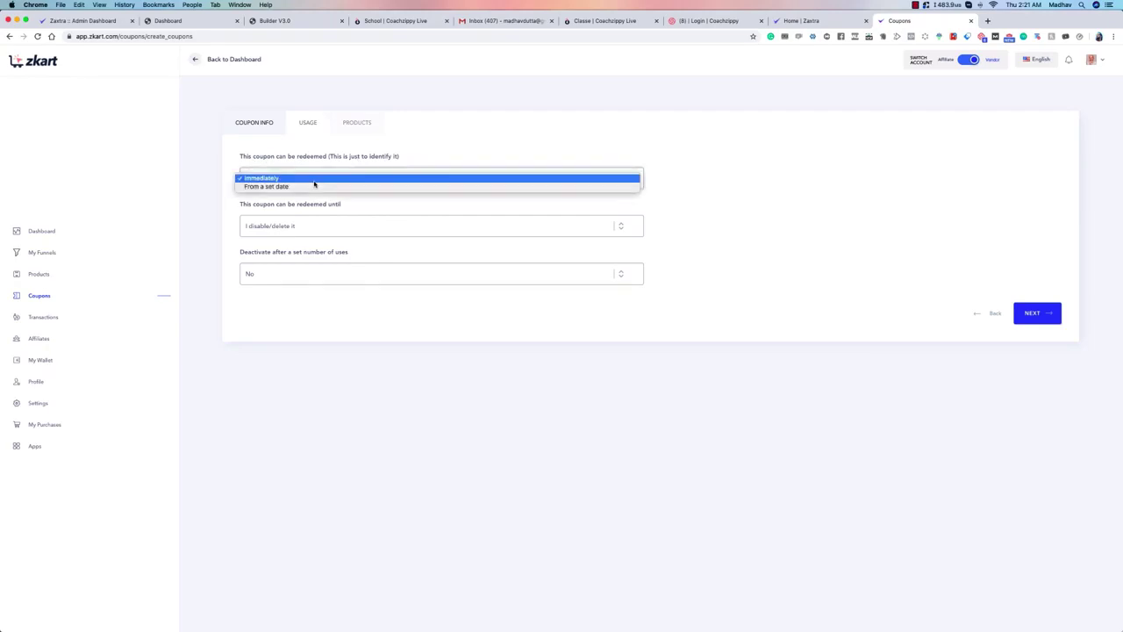
{"action": "left_click", "coordinate": [330, 178]}
{"action": "left_click", "coordinate": [332, 179]}
{"action": "left_click", "coordinate": [326, 187]}
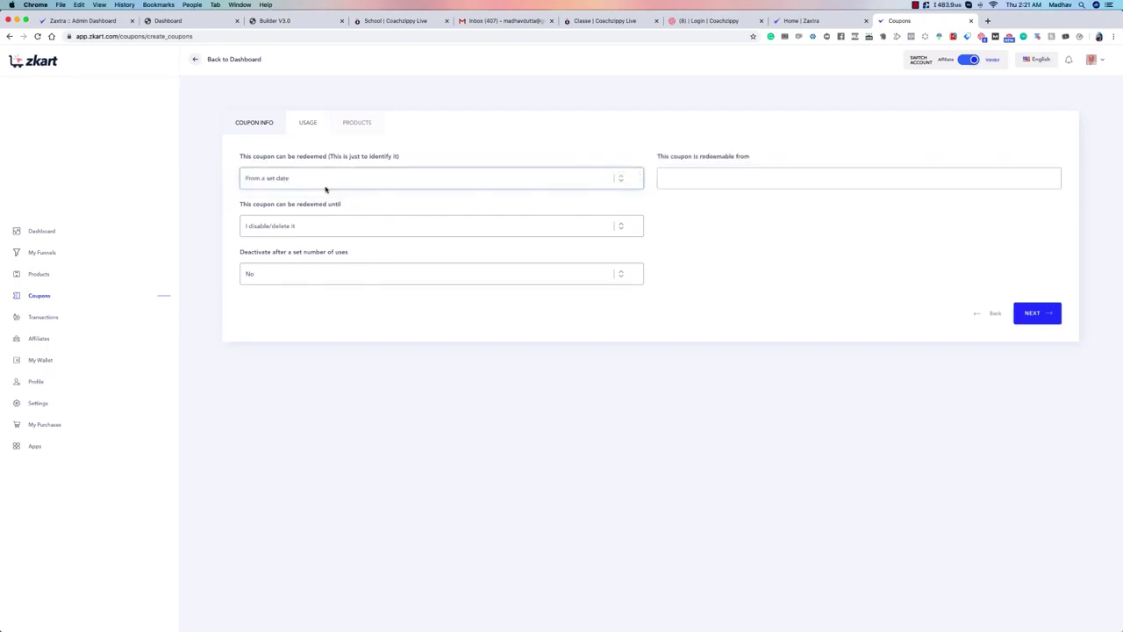
{"action": "left_click", "coordinate": [672, 179]}
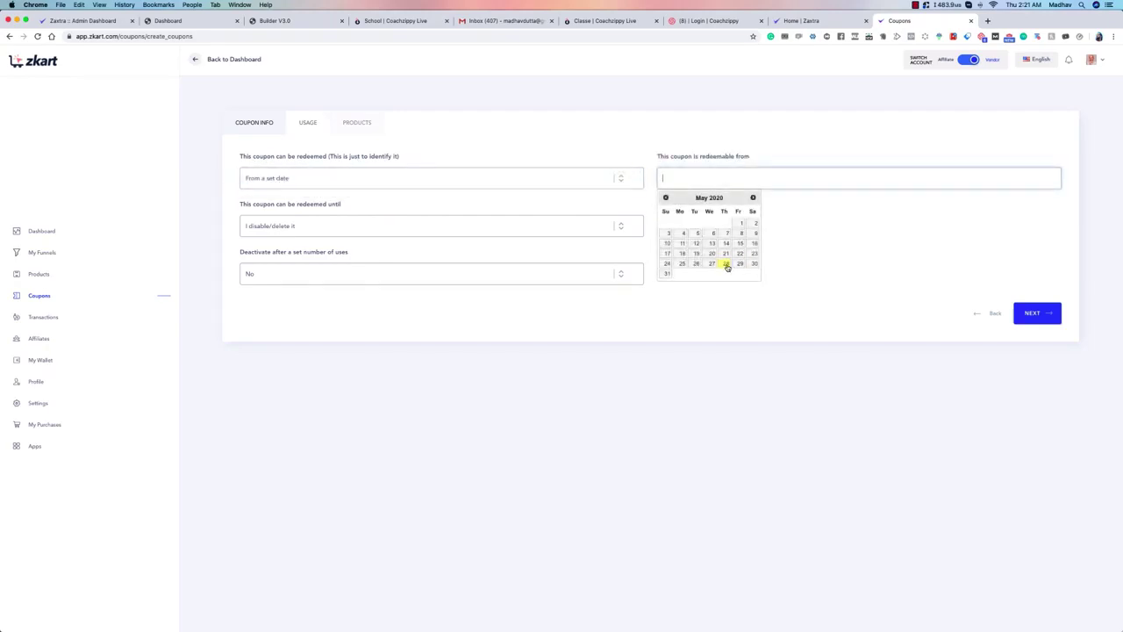
{"action": "left_click", "coordinate": [728, 266]}
{"action": "left_click", "coordinate": [729, 178]}
{"action": "left_click", "coordinate": [740, 266]}
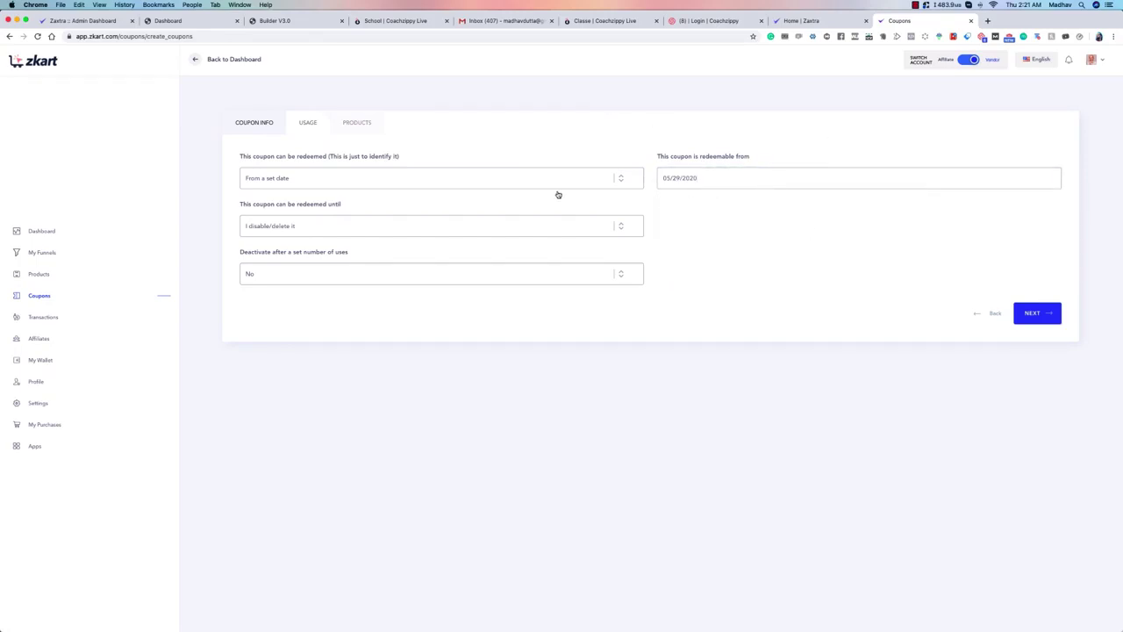
{"action": "left_click", "coordinate": [516, 177]}
{"action": "left_click", "coordinate": [401, 170]}
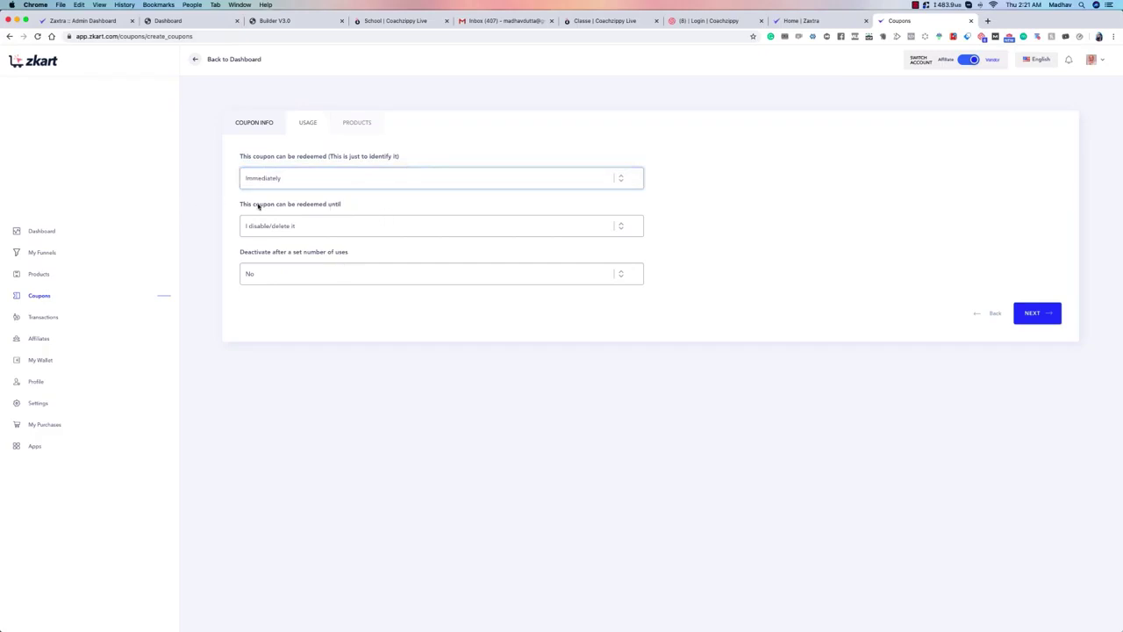
Try limiting the coupon's redemption period to set dates, from 05/28/2020 until 05/30/2020.
{"action": "left_click", "coordinate": [314, 227]}
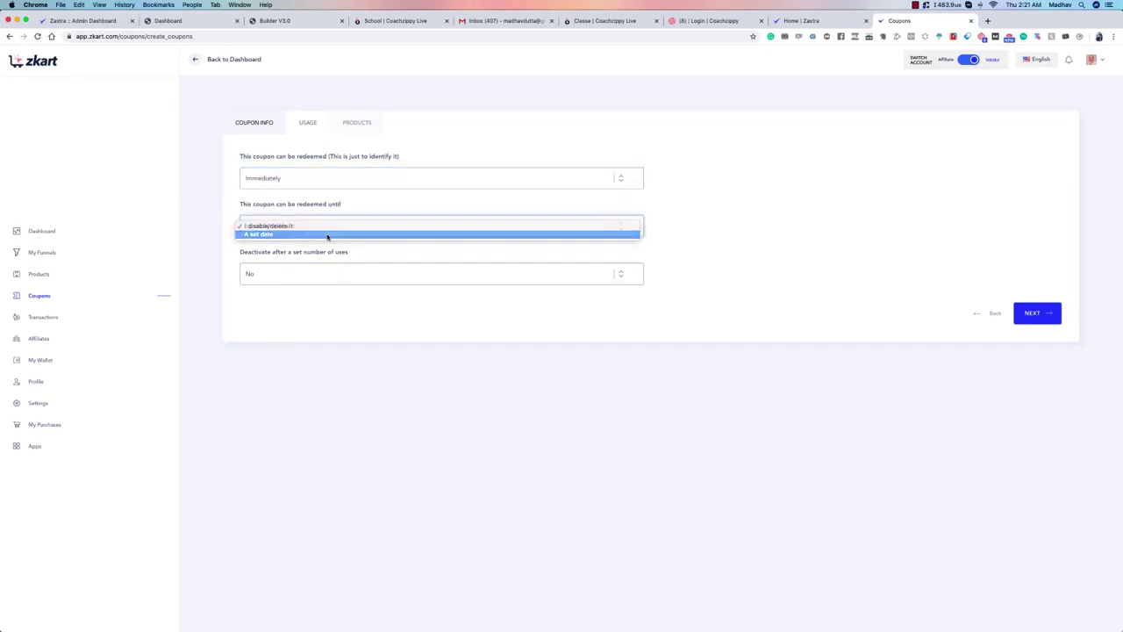
{"action": "left_click", "coordinate": [325, 235]}
{"action": "left_click", "coordinate": [714, 228]}
{"action": "left_click", "coordinate": [753, 310]}
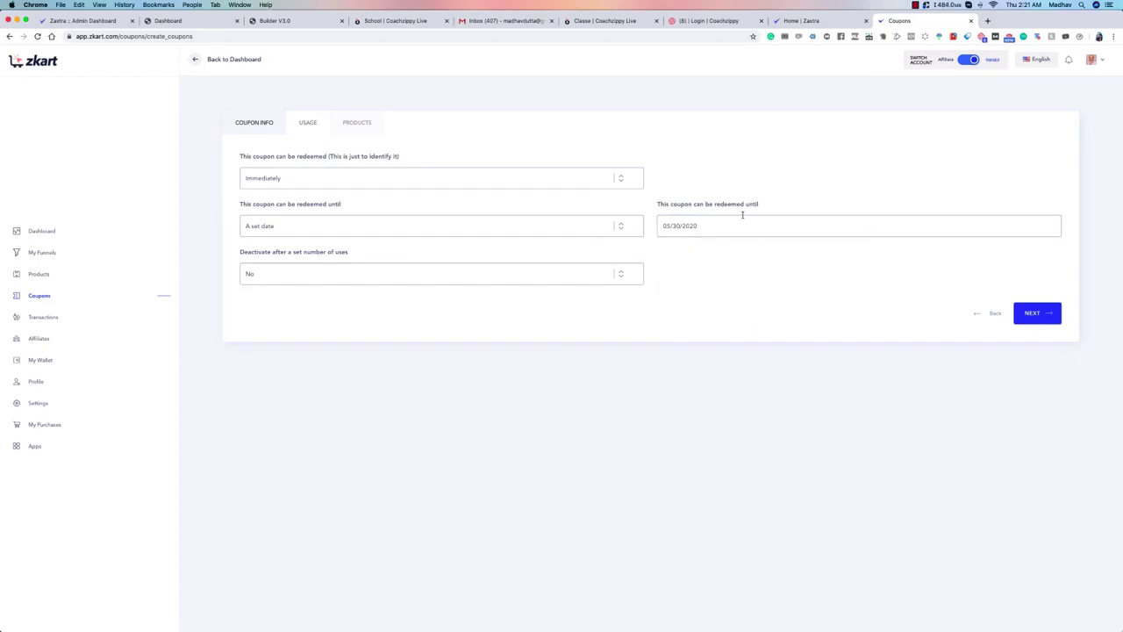
{"action": "left_click", "coordinate": [567, 180]}
{"action": "left_click", "coordinate": [562, 188]}
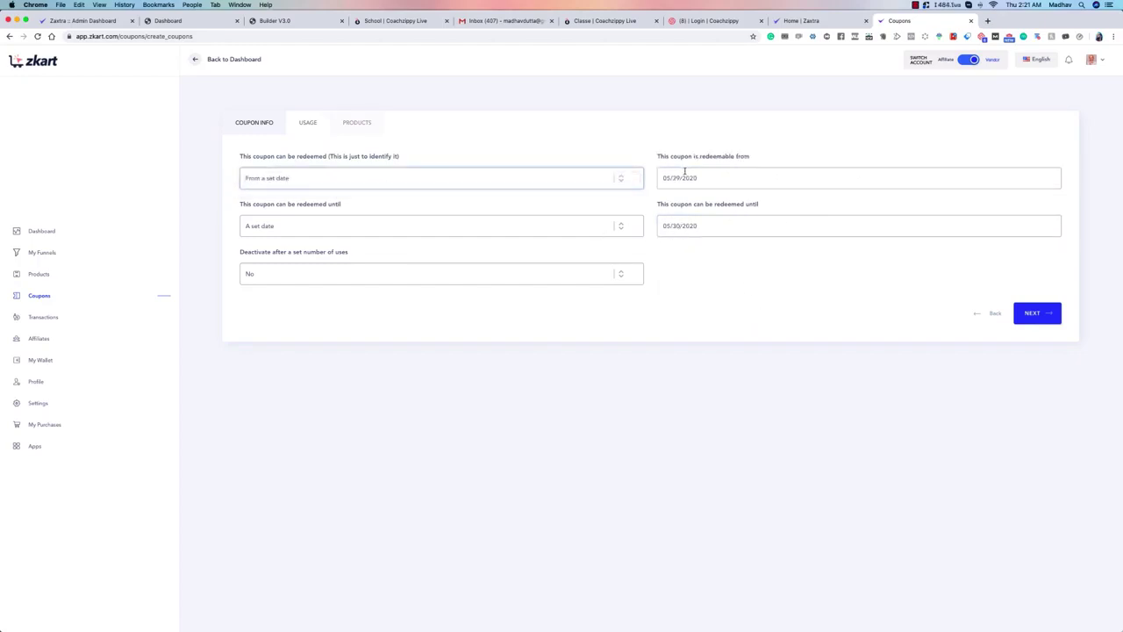
{"action": "left_click", "coordinate": [684, 178]}
{"action": "left_click", "coordinate": [735, 265]}
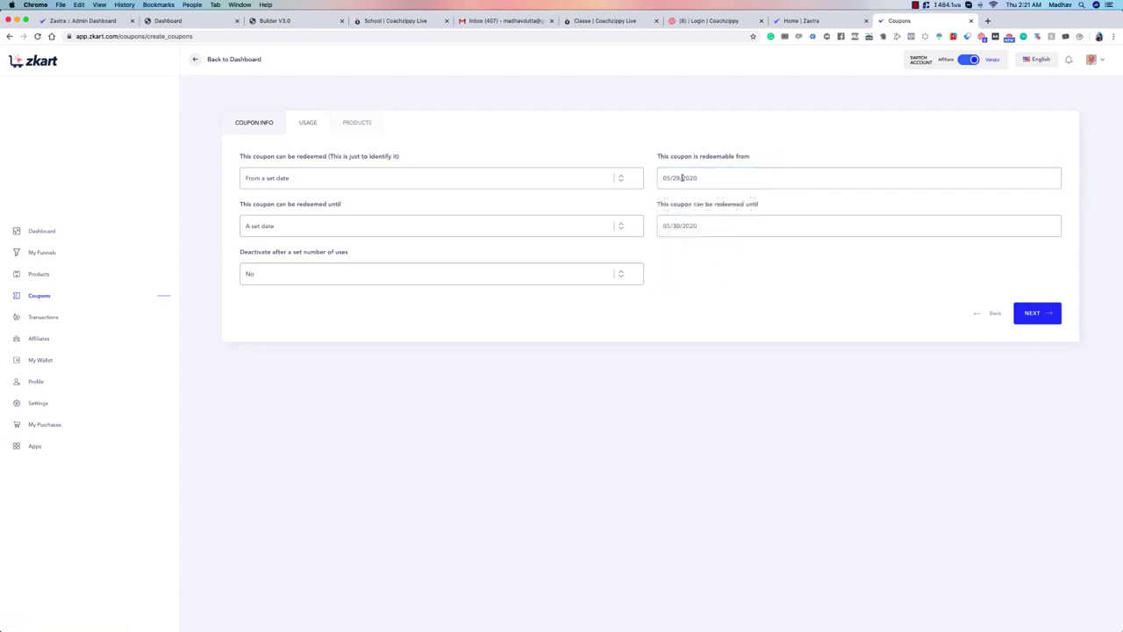
Reset the coupon's redemption start to Immediately and its end to "I disable/delete it".
{"action": "left_click", "coordinate": [568, 178]}
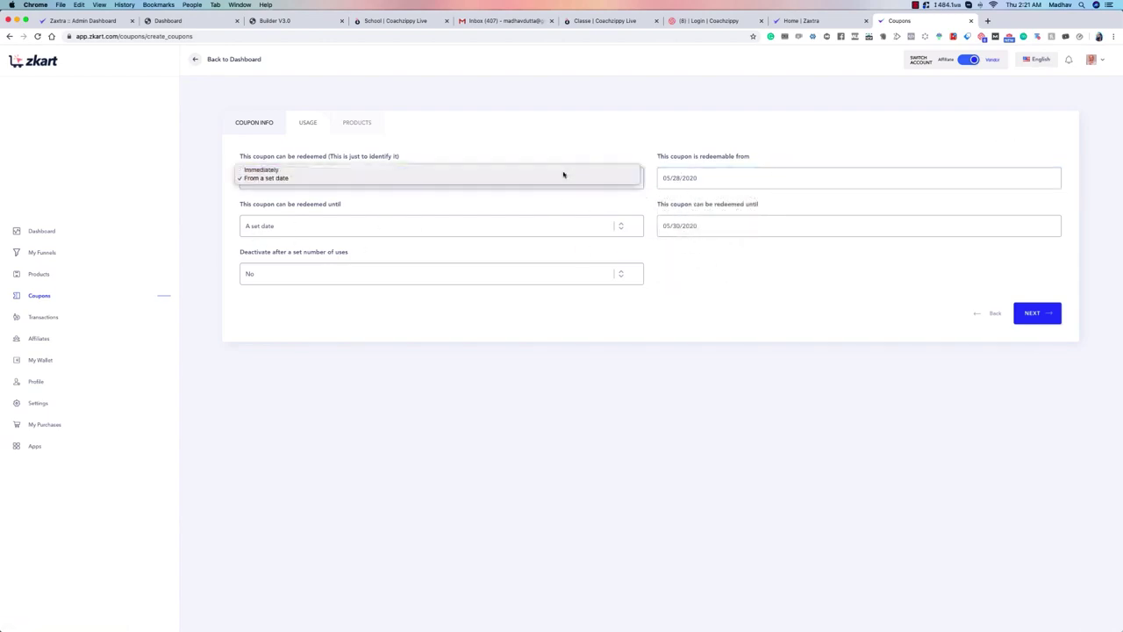
{"action": "left_click", "coordinate": [564, 170]}
{"action": "left_click", "coordinate": [367, 226]}
{"action": "left_click", "coordinate": [360, 218]}
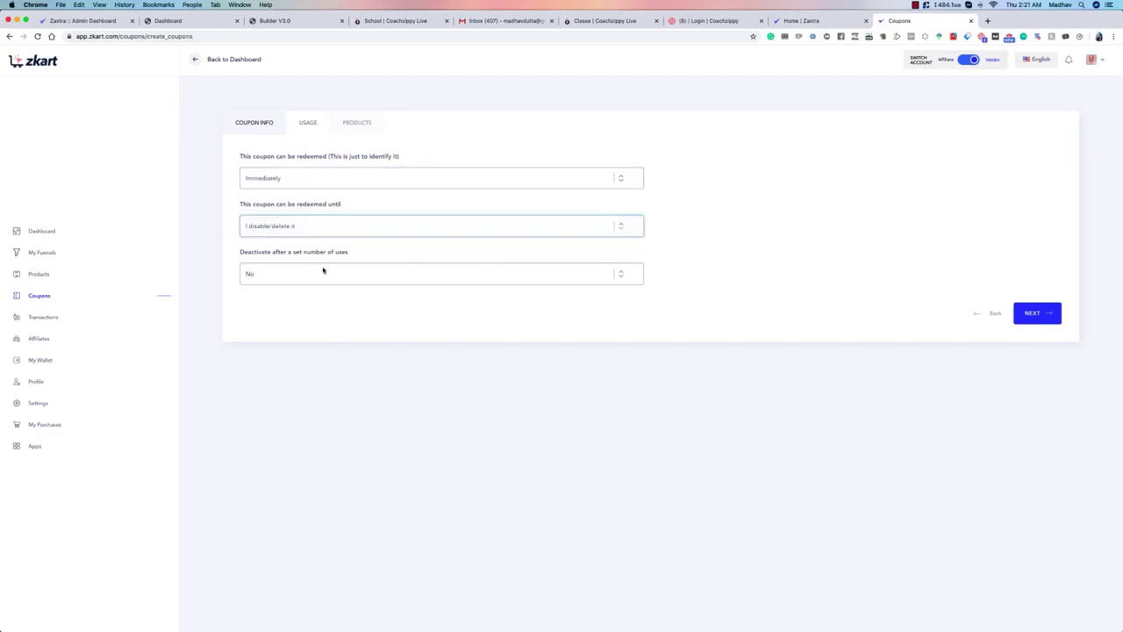
Deactivate the coupon after a set number of uses, enter 3 uses, and proceed to the product settings.
{"action": "left_click", "coordinate": [268, 272]}
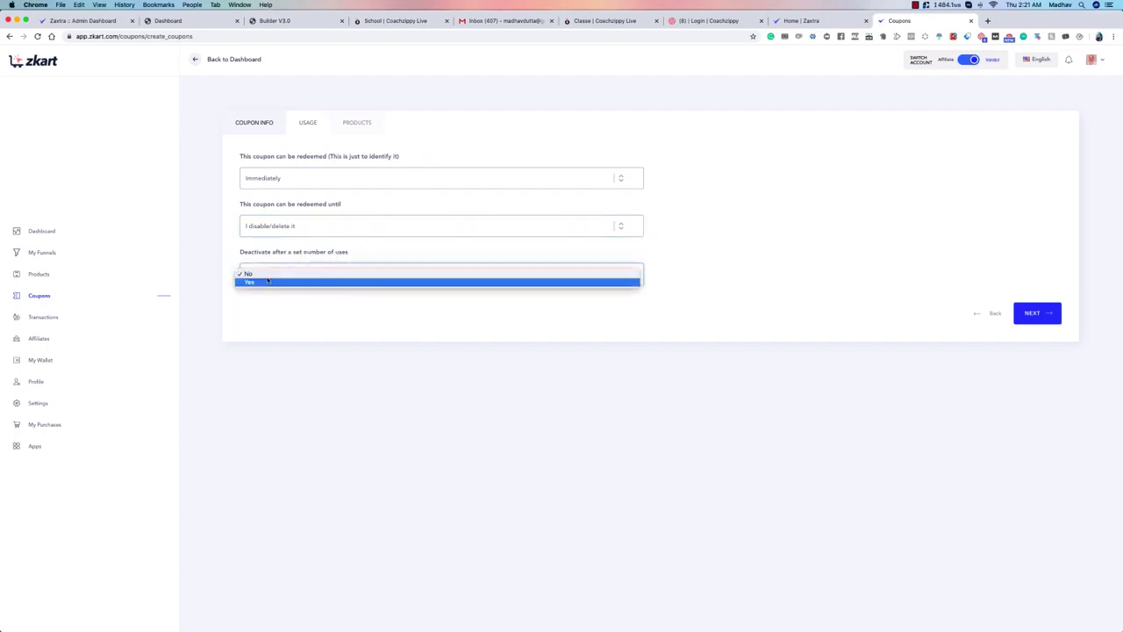
{"action": "left_click", "coordinate": [266, 282]}
{"action": "left_click", "coordinate": [735, 272]}
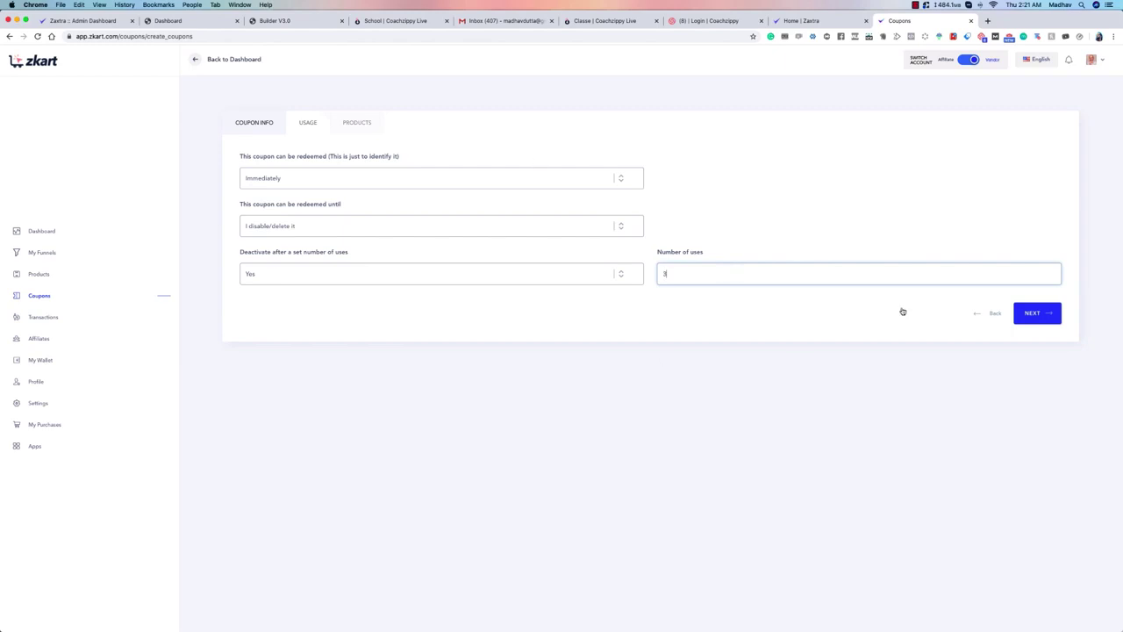
{"action": "left_click", "coordinate": [1035, 312]}
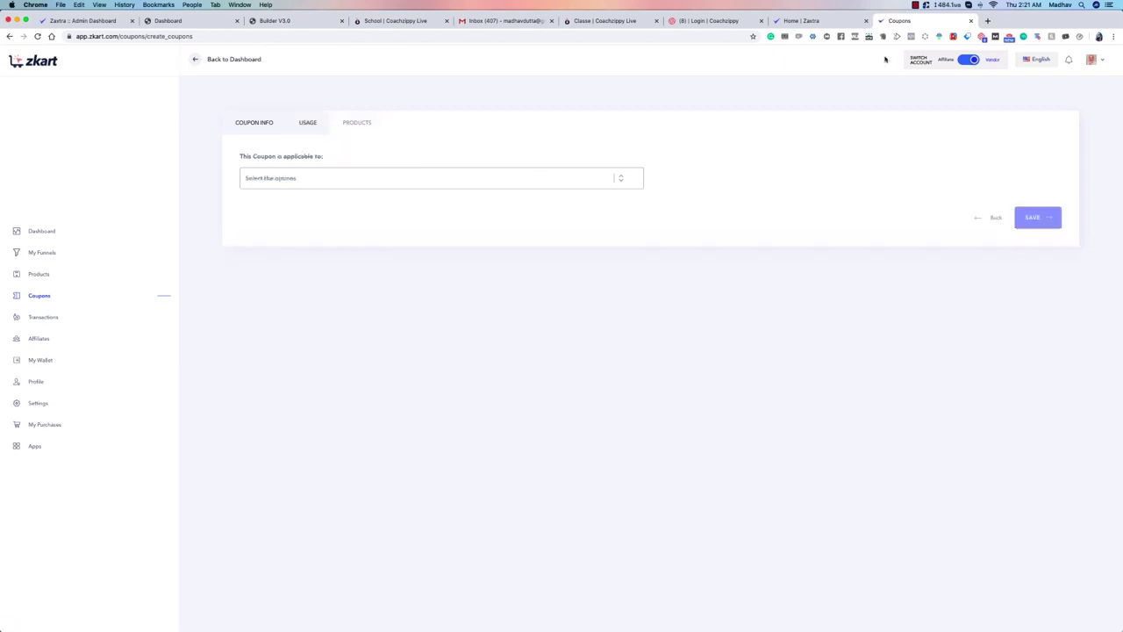
Make the coupon applicable to specific products, select Lumen 201, and save the coupon.
{"action": "left_click", "coordinate": [318, 179]}
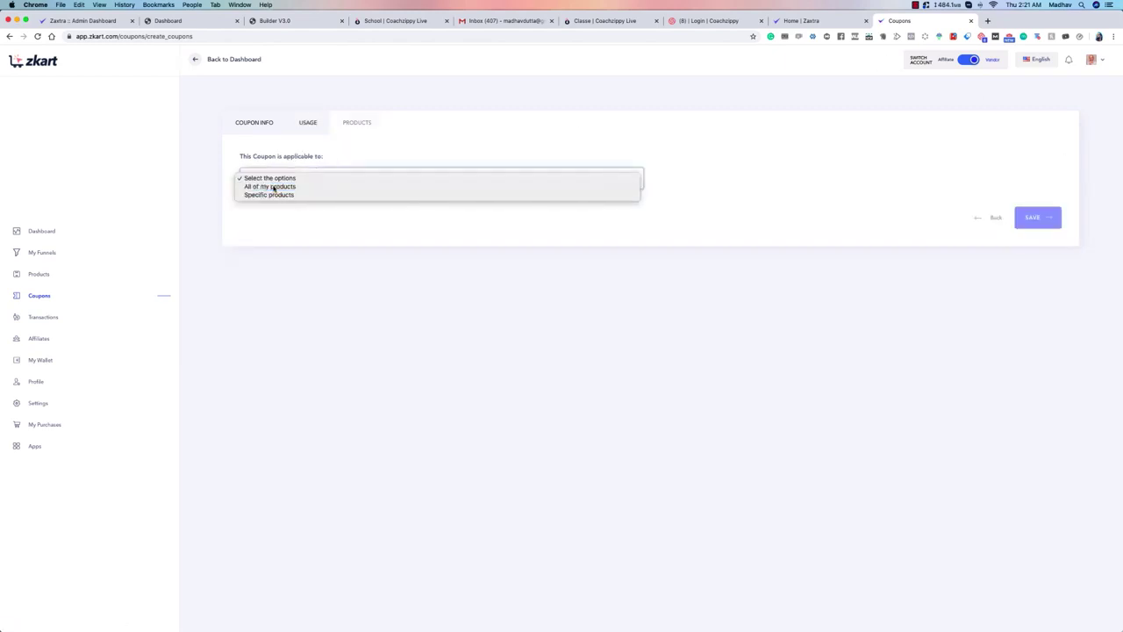
{"action": "left_click", "coordinate": [275, 186]}
{"action": "left_click", "coordinate": [312, 184]}
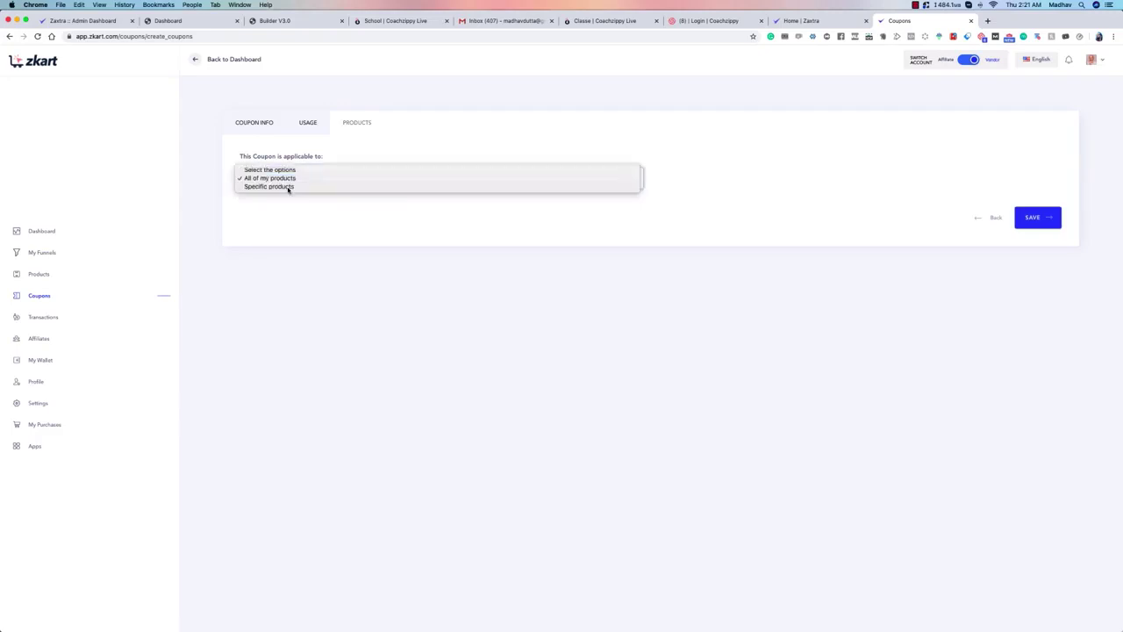
{"action": "left_click", "coordinate": [289, 187]}
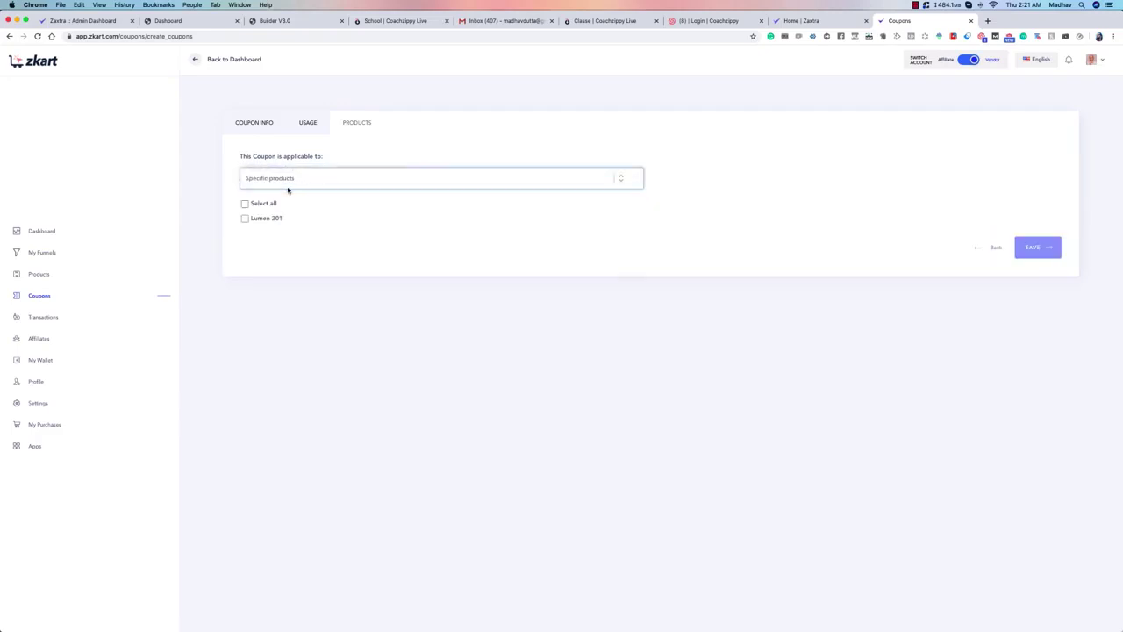
{"action": "left_click", "coordinate": [245, 217]}
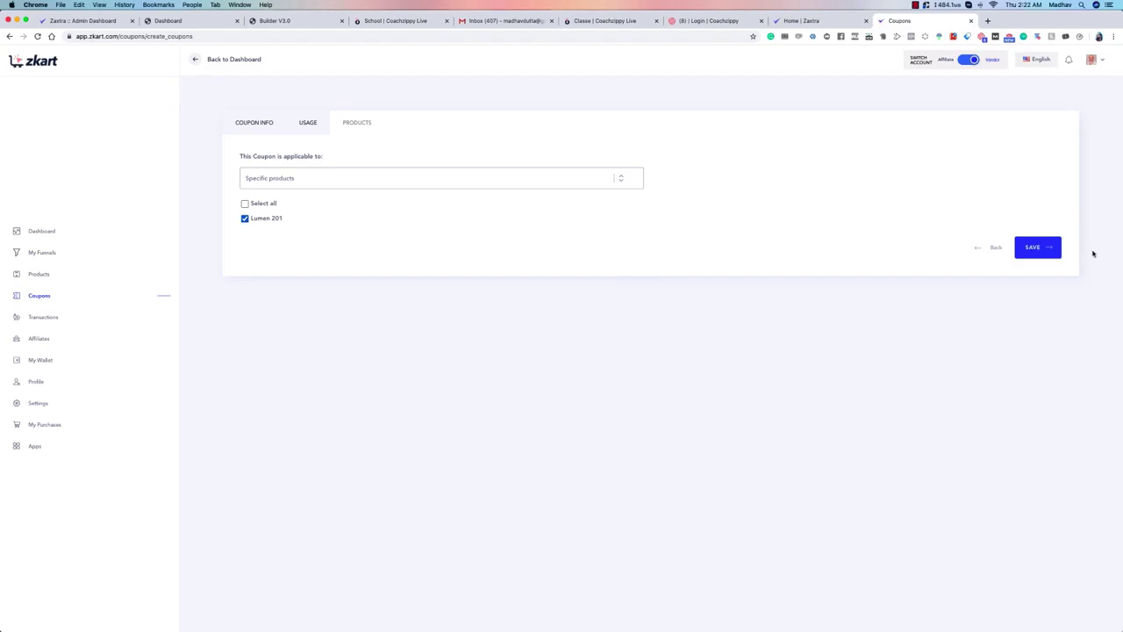
{"action": "left_click", "coordinate": [1046, 252]}
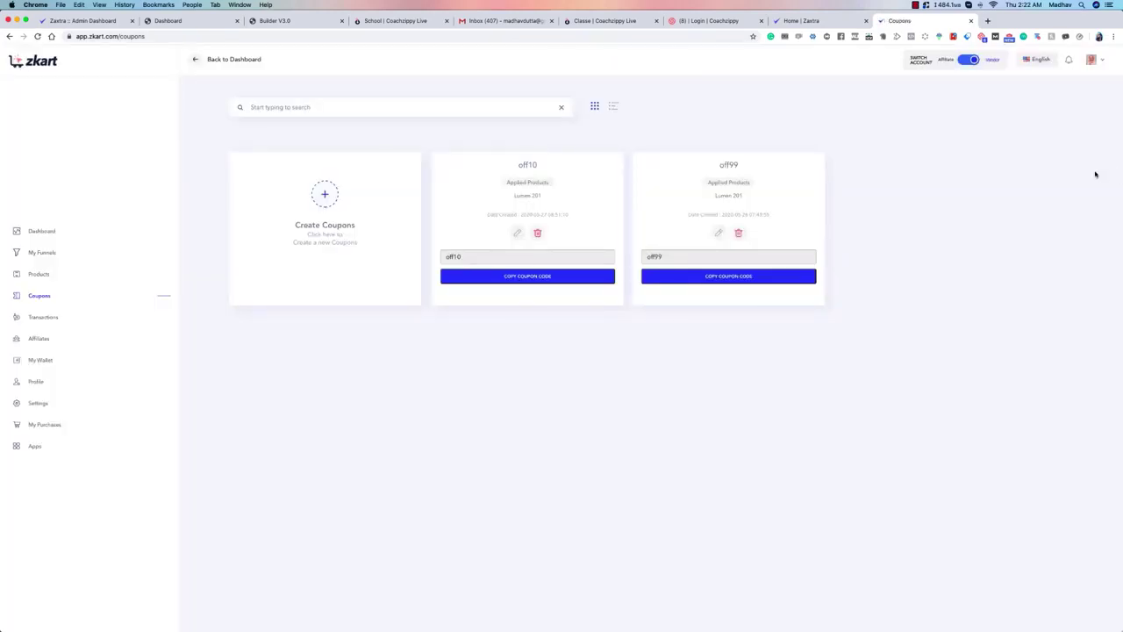
{"action": "left_click", "coordinate": [987, 20]}
{"action": "type", "text": "https://lumen-201.zkart.com"}
{"action": "key", "text": "Return"}
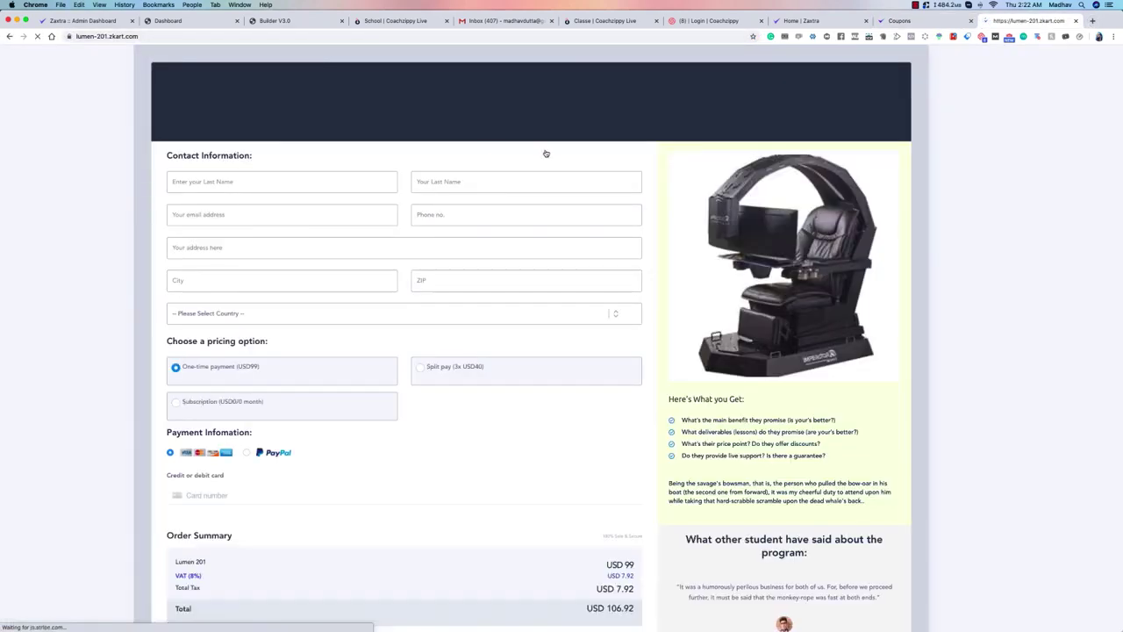
Try to apply the coupon code 10off to the Lumen 201 order.
{"action": "scroll", "coordinate": [484, 198], "scroll_direction": "down", "scroll_amount": 5}
{"action": "left_click", "coordinate": [247, 394]}
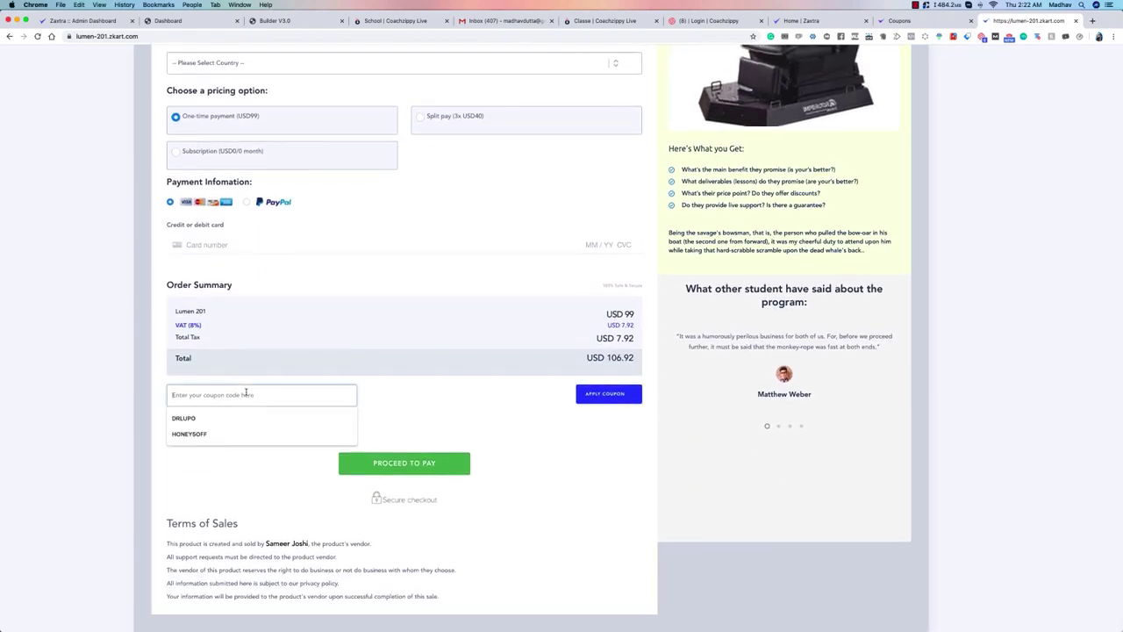
{"action": "type", "text": "10off"}
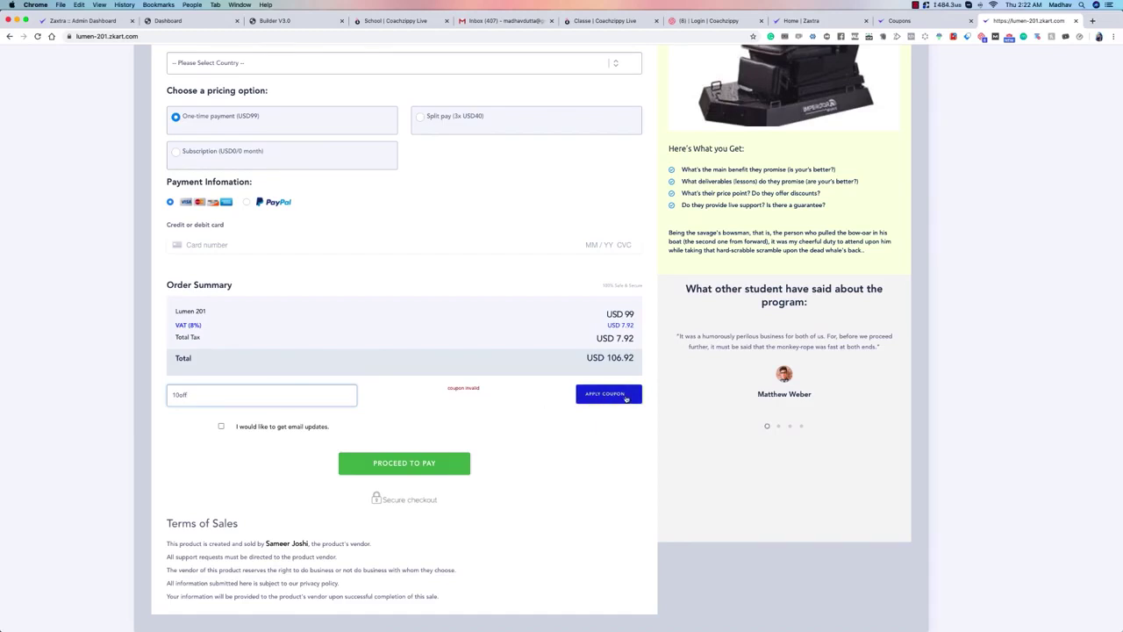
Check the existing codes in the coupon list, then apply the code off99 to the Lumen 201 split-pay order.
{"action": "double_click", "coordinate": [249, 400]}
{"action": "left_click", "coordinate": [940, 19]}
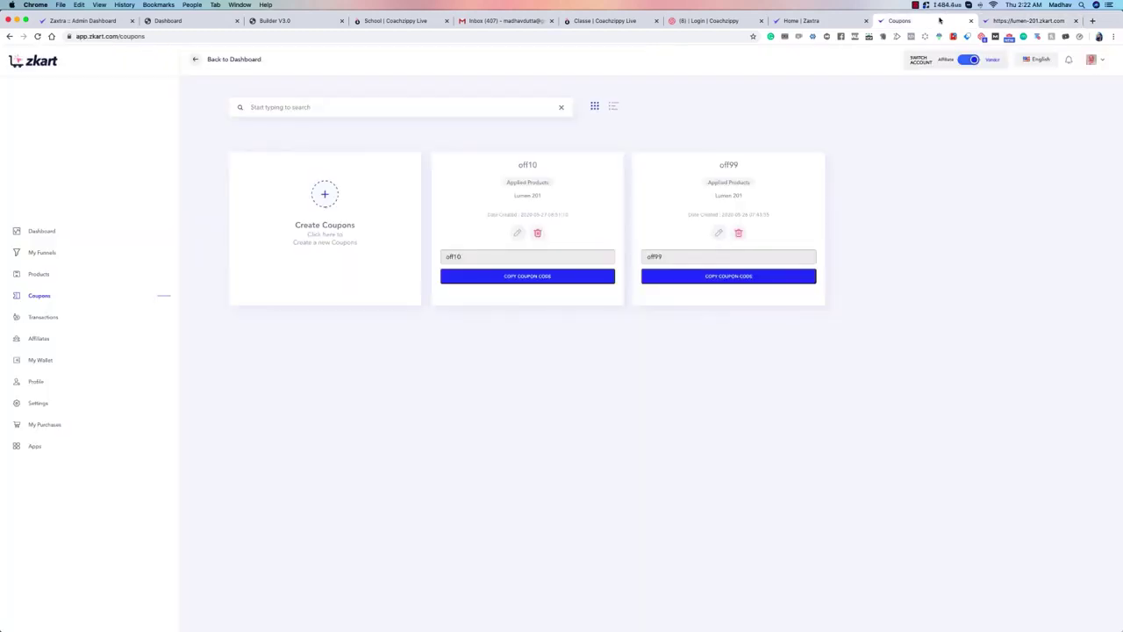
{"action": "left_click", "coordinate": [1029, 22]}
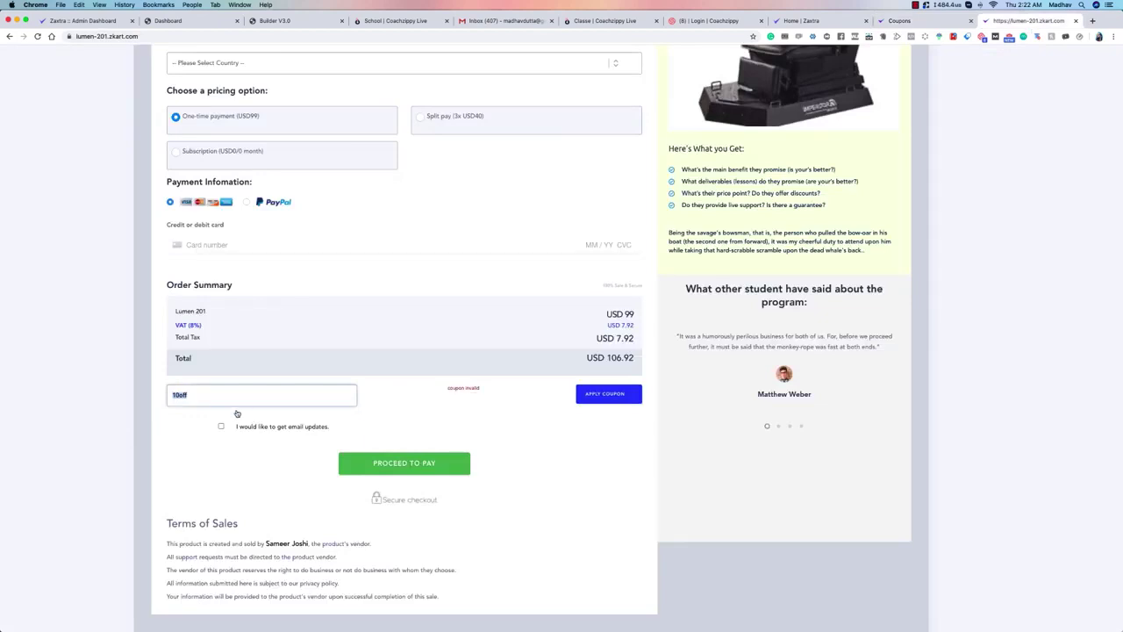
{"action": "type", "text": "off1"}
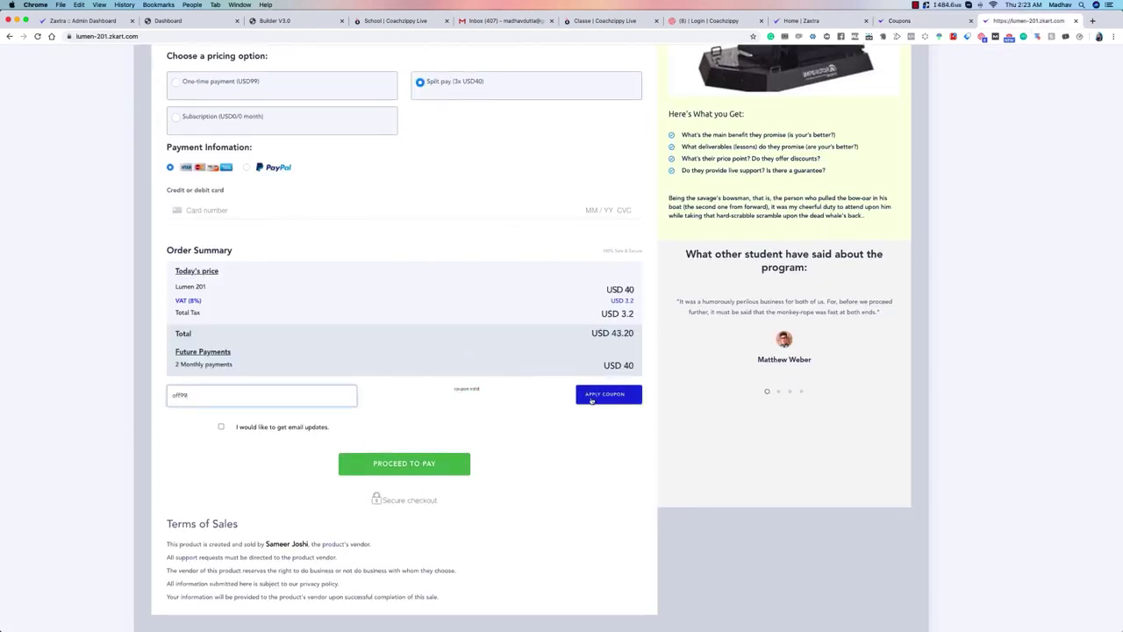
{"action": "left_click", "coordinate": [604, 394]}
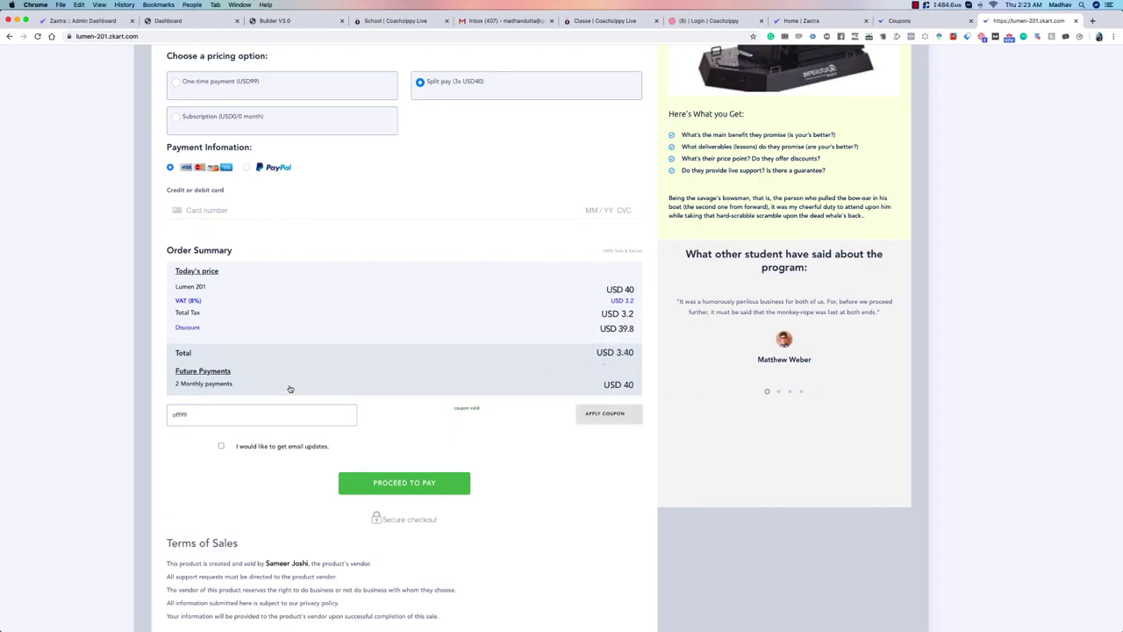
Look at the coupon list again and review the contact and pricing sections of the Lumen 201 checkout page.
{"action": "left_click", "coordinate": [922, 20]}
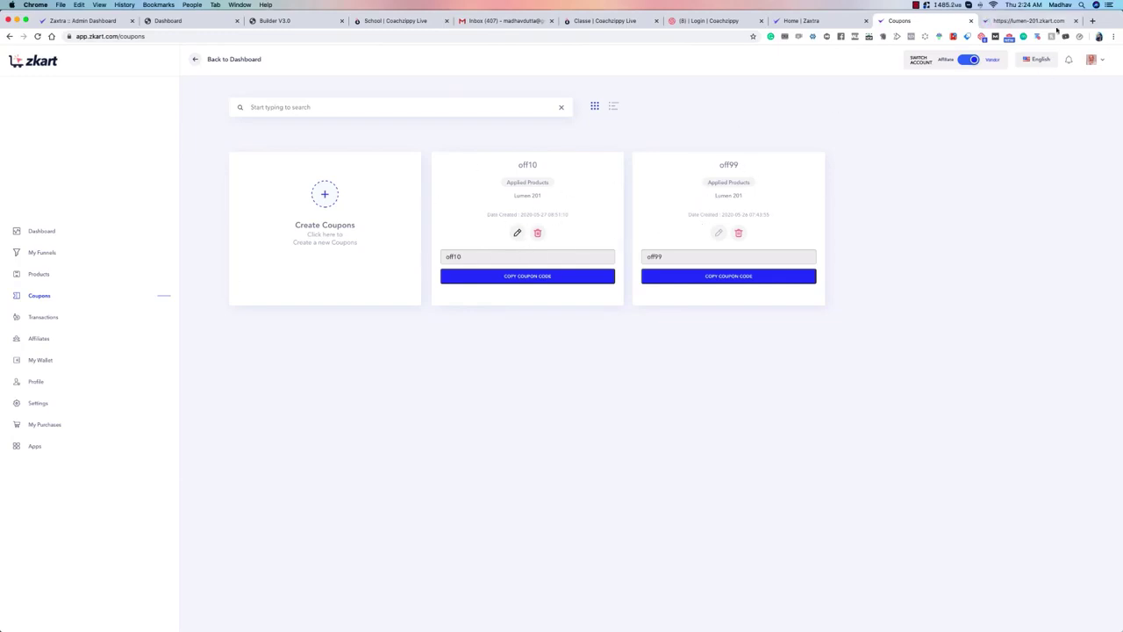
{"action": "key", "text": "ctrl+Tab"}
{"action": "scroll", "coordinate": [241, 266], "scroll_direction": "up", "scroll_amount": 2}
{"action": "scroll", "coordinate": [240, 266], "scroll_direction": "up", "scroll_amount": 4}
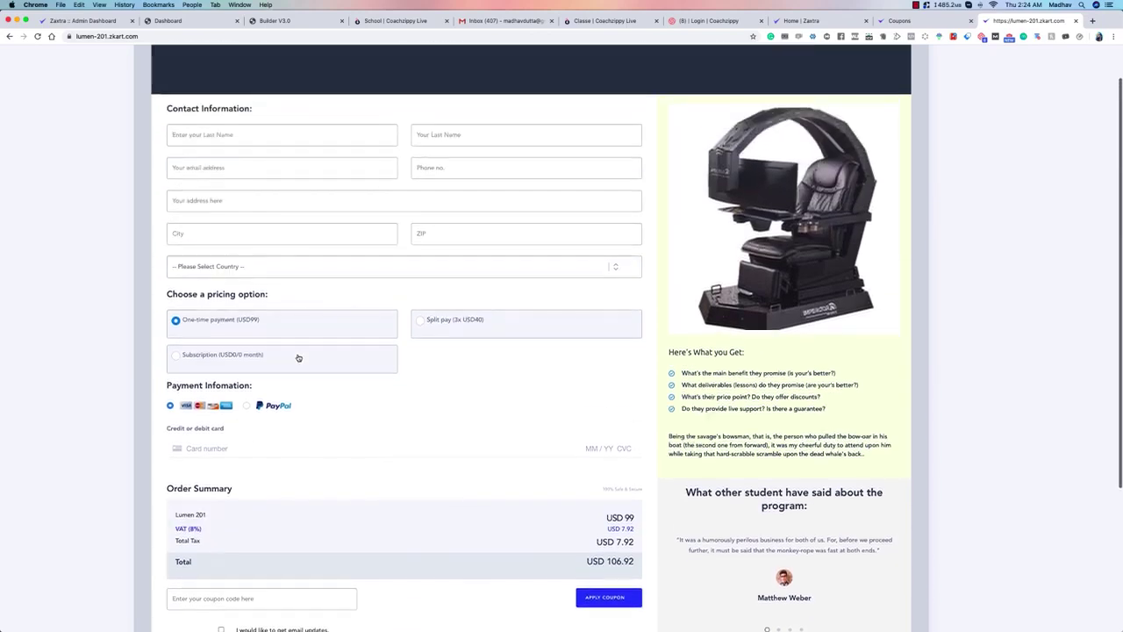
Open the zkart transactions report and review its currency and date range choices, revenue chart, sales figures, and transaction list.
{"action": "left_click", "coordinate": [948, 23]}
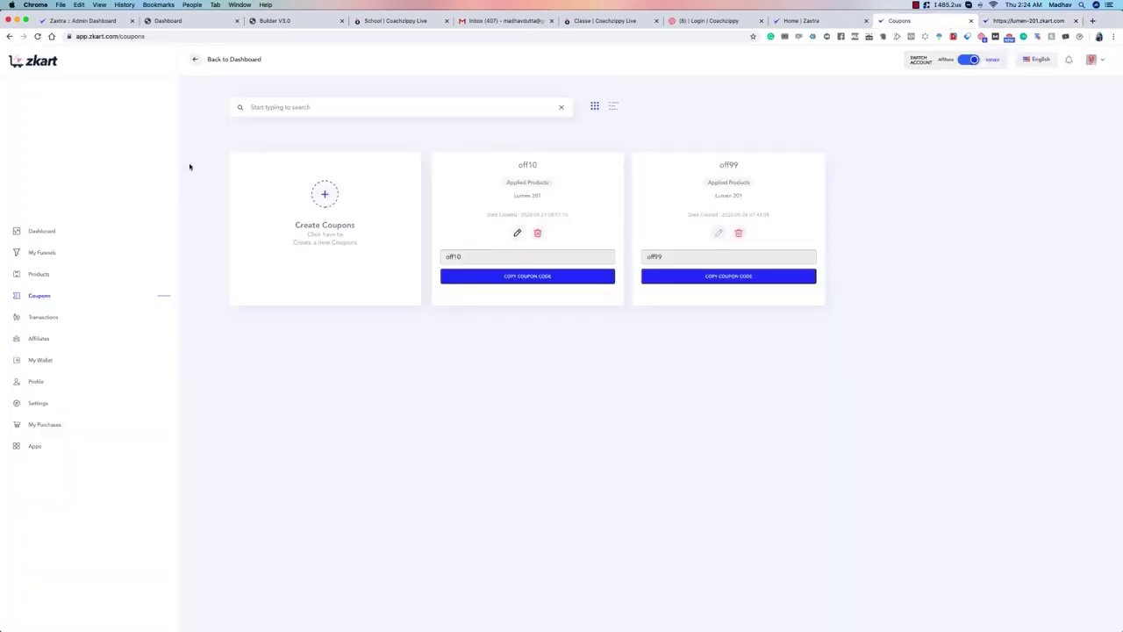
{"action": "left_click", "coordinate": [35, 317]}
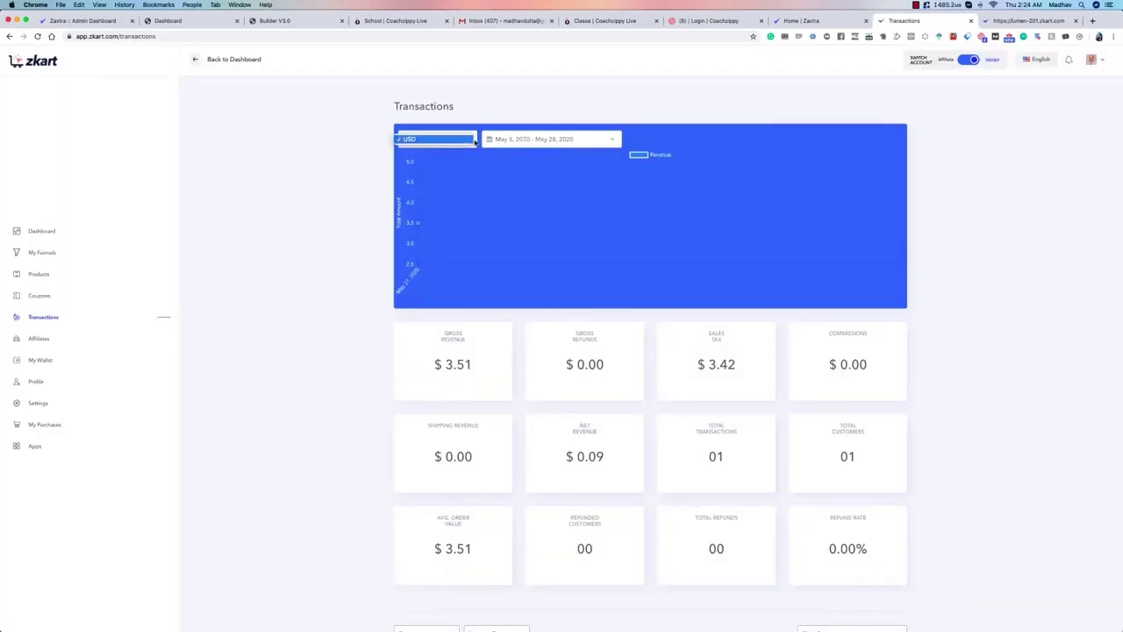
{"action": "left_click", "coordinate": [538, 140]}
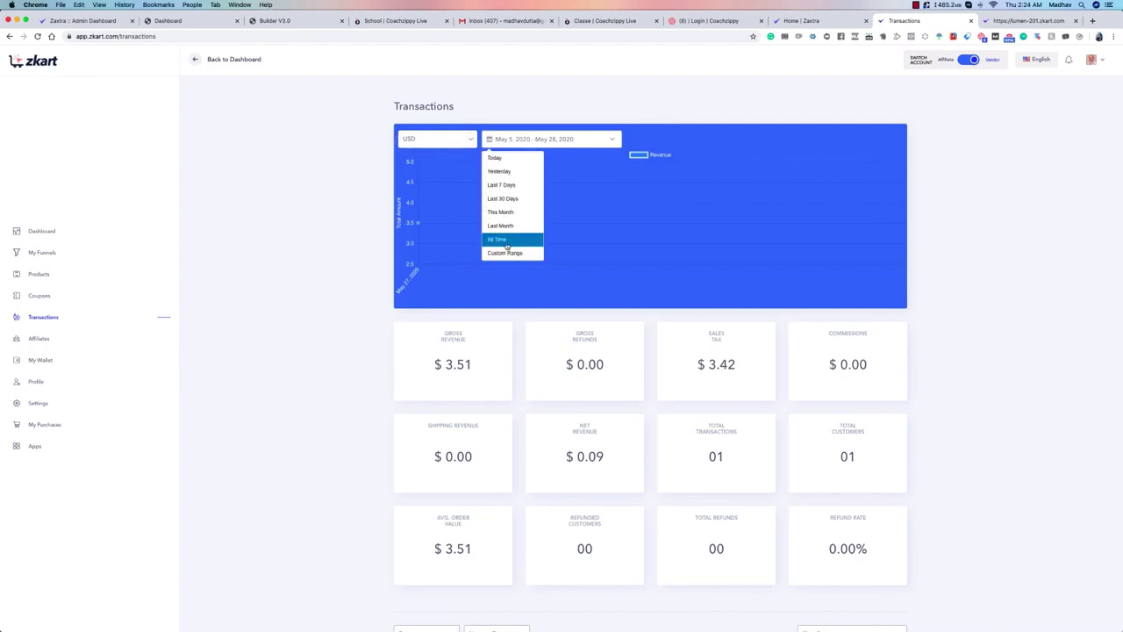
{"action": "left_click", "coordinate": [1095, 201]}
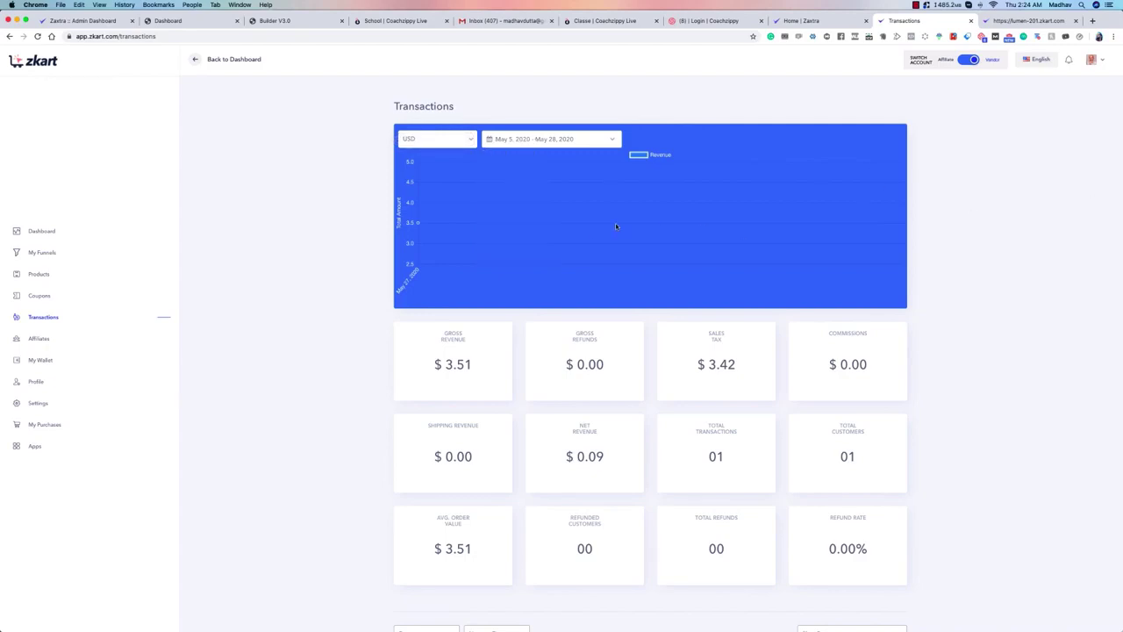
{"action": "mouse_move", "coordinate": [425, 226]}
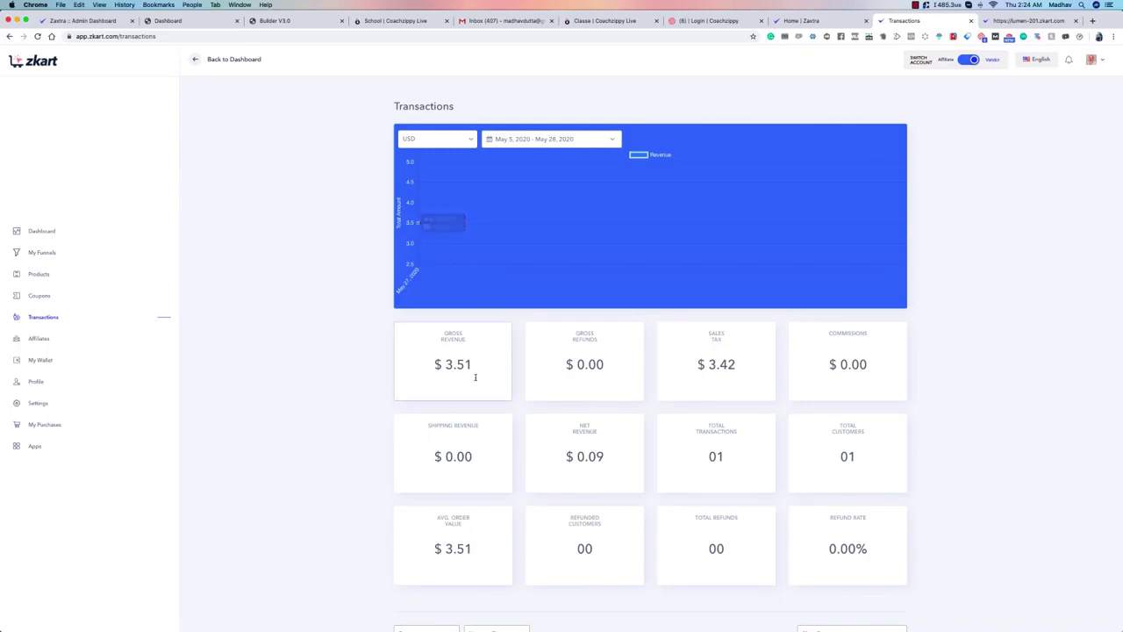
{"action": "scroll", "coordinate": [845, 554], "scroll_direction": "down", "scroll_amount": 4}
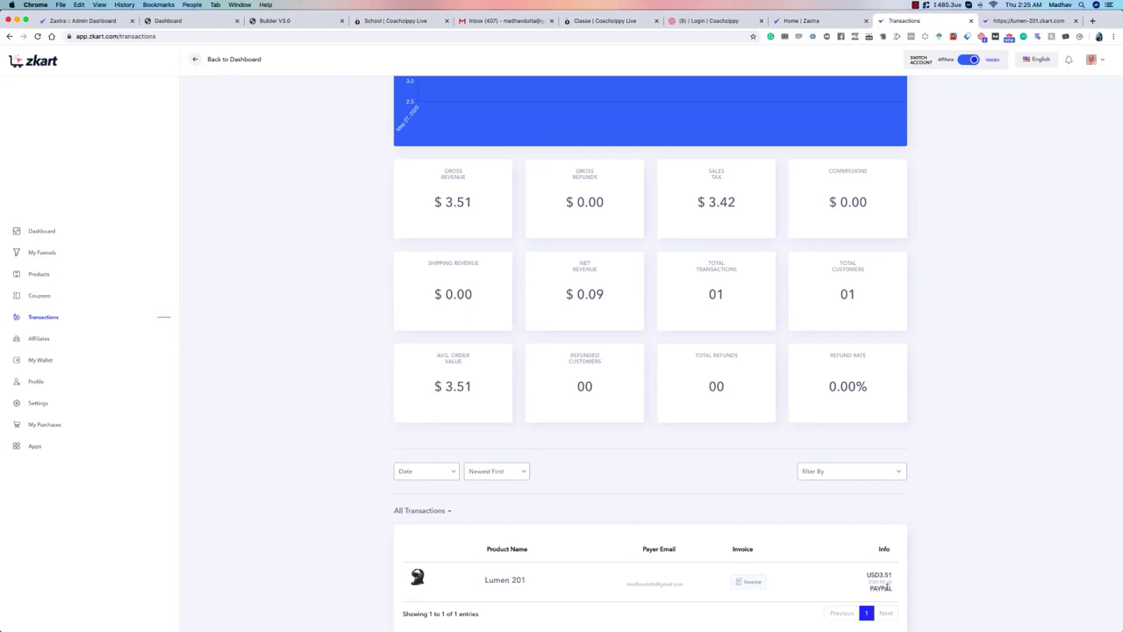
View the invoice of the Lumen 201 transaction and return to the transaction list.
{"action": "left_click", "coordinate": [750, 582]}
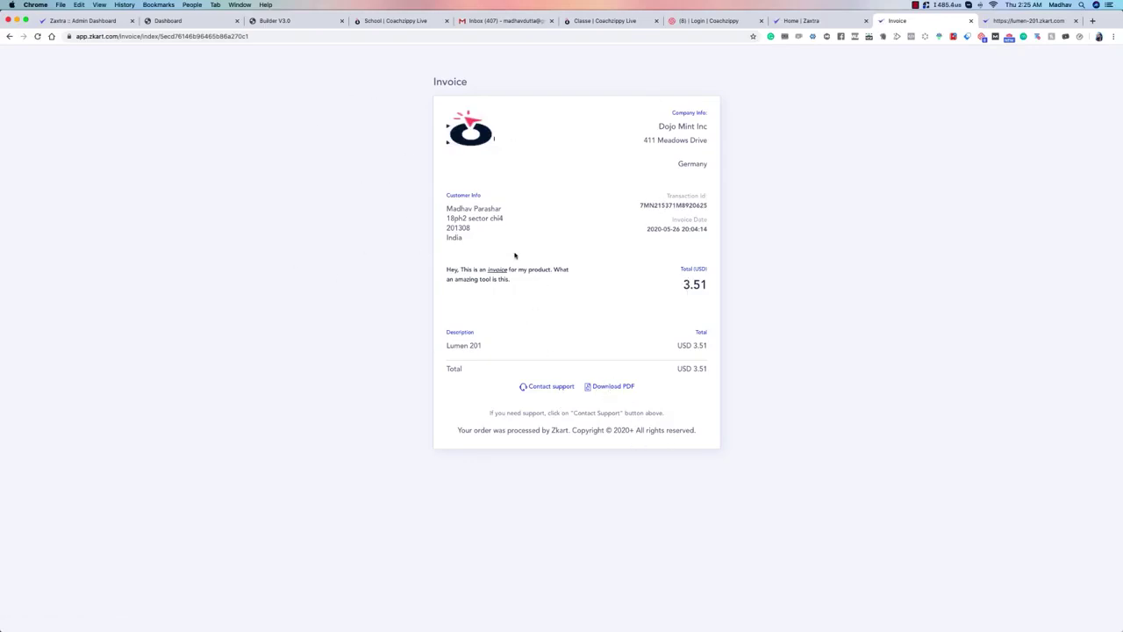
{"action": "left_click", "coordinate": [11, 37]}
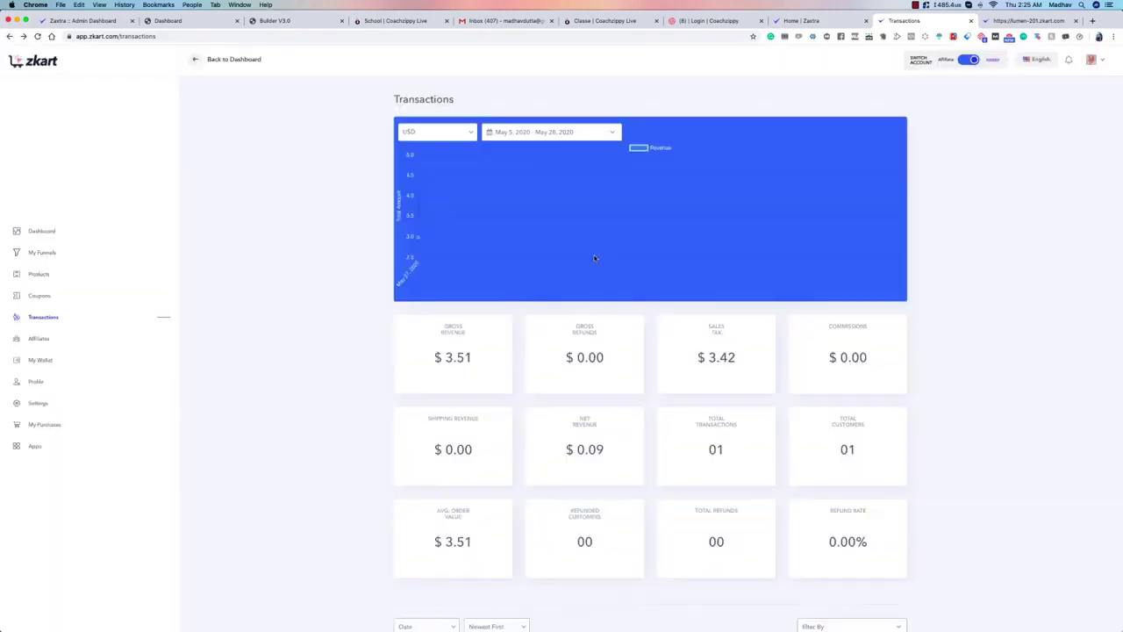
{"action": "scroll", "coordinate": [594, 255], "scroll_direction": "down", "scroll_amount": 4}
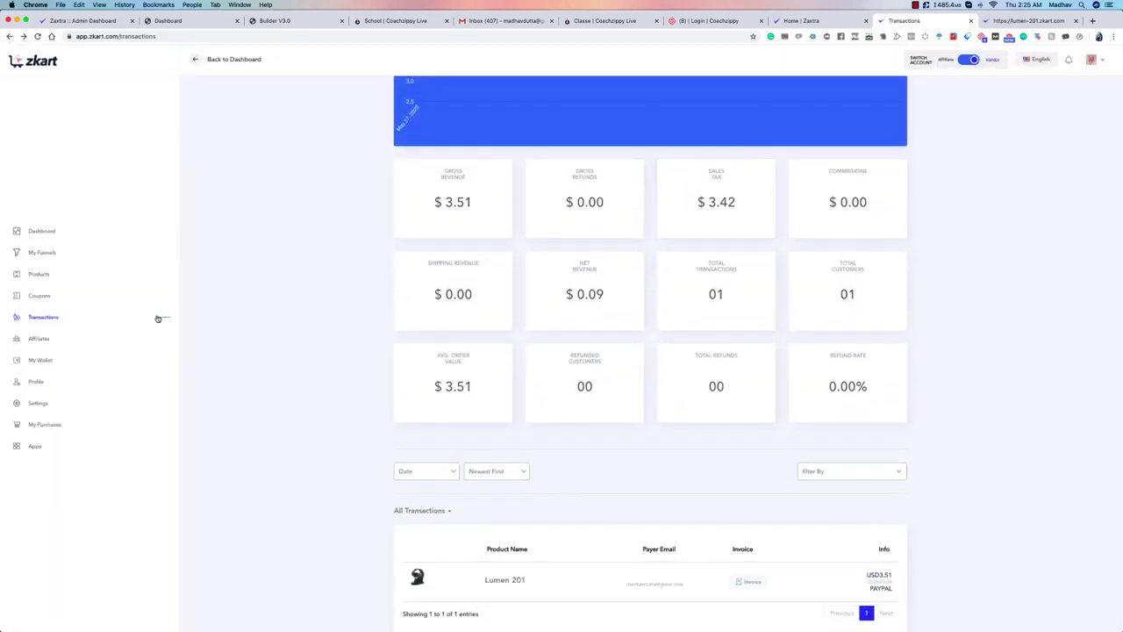
Review the affiliates overview and the My Affiliates list, and view the wallet page.
{"action": "left_click", "coordinate": [40, 339]}
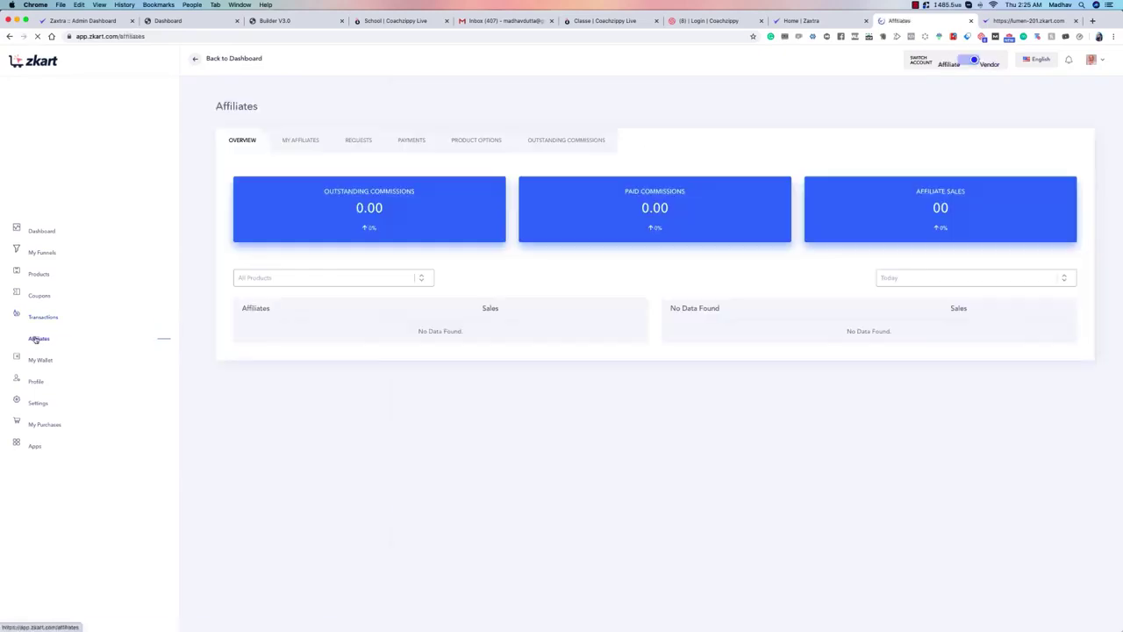
{"action": "left_click", "coordinate": [290, 142]}
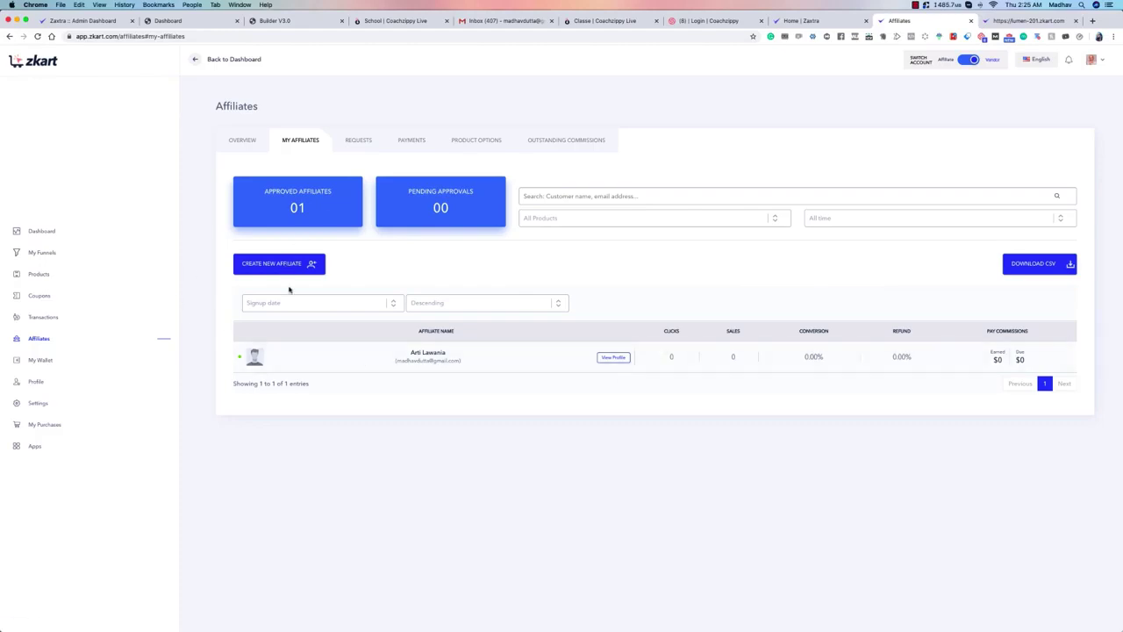
{"action": "left_click", "coordinate": [38, 362]}
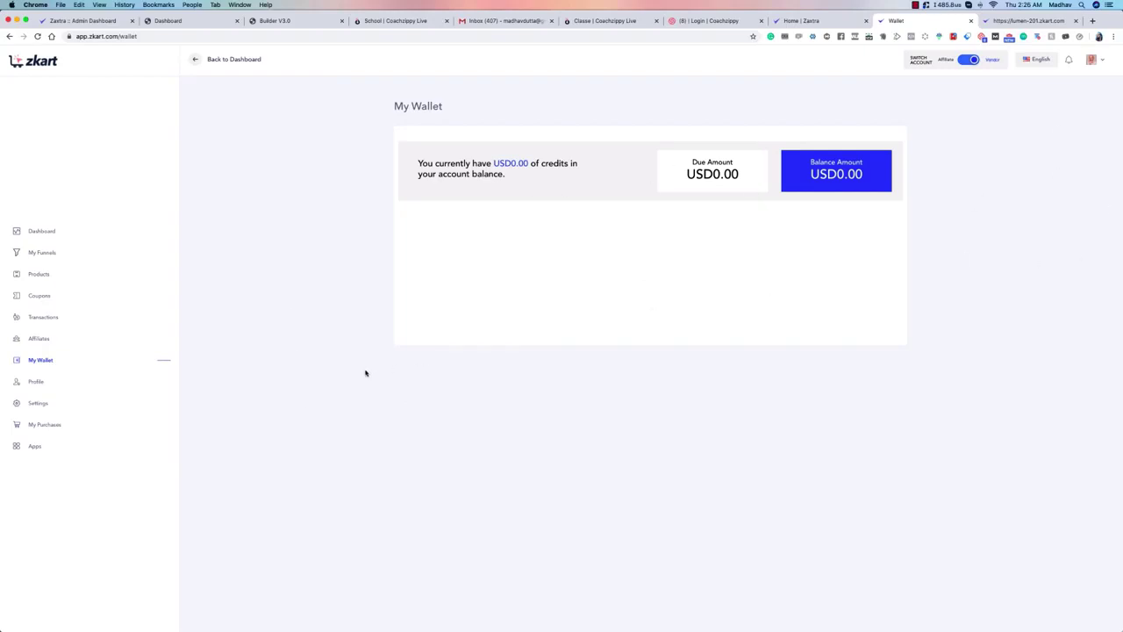
View the store profile and the My Purchases page, and return to the account dashboard.
{"action": "left_click", "coordinate": [36, 384]}
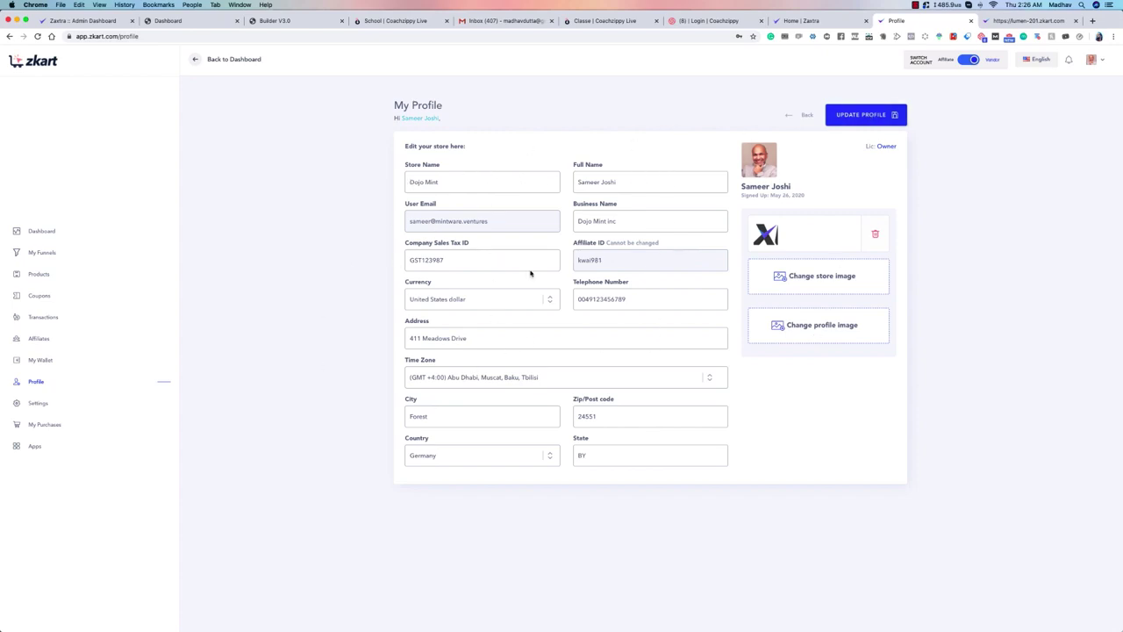
{"action": "left_click", "coordinate": [54, 425]}
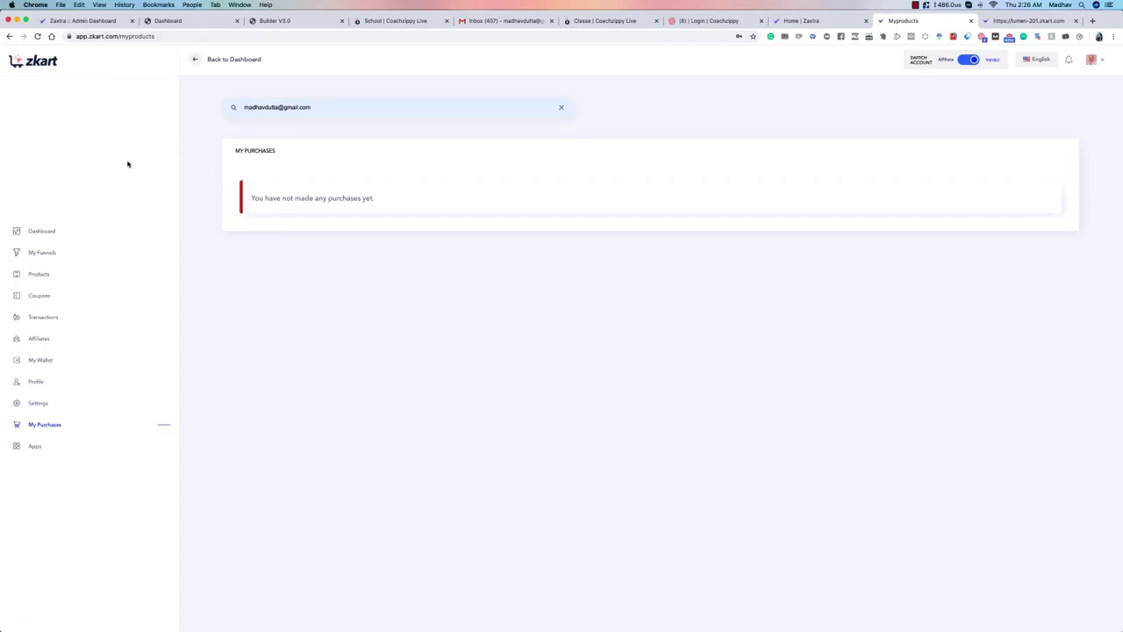
{"action": "left_click", "coordinate": [53, 230]}
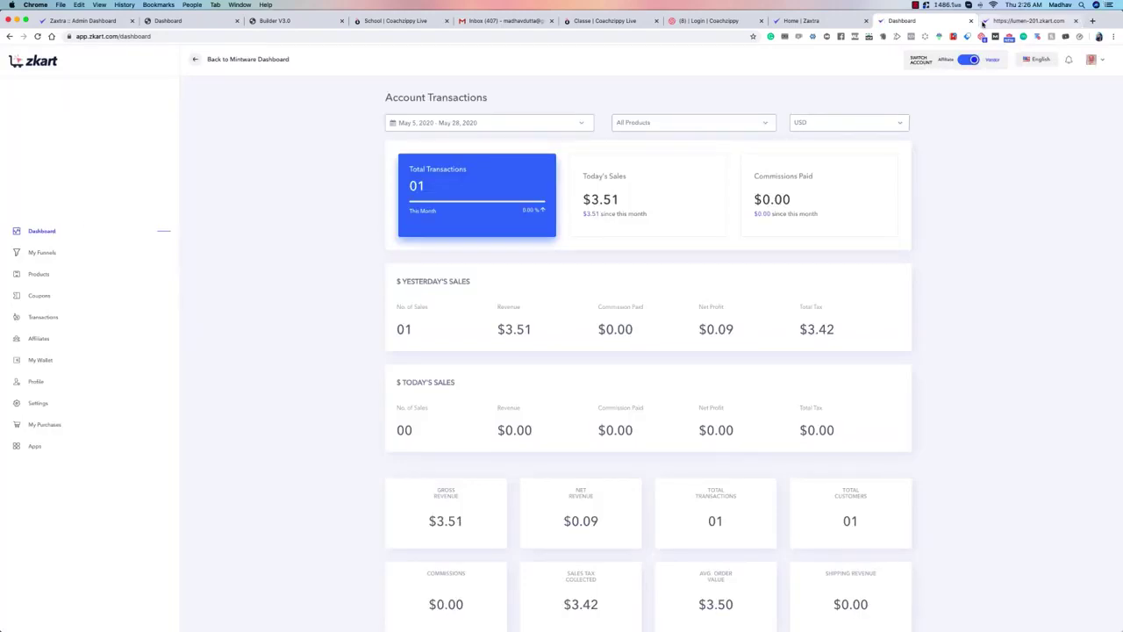
Review the whole Lumen 201 checkout page once more and close it.
{"action": "left_click", "coordinate": [1039, 22]}
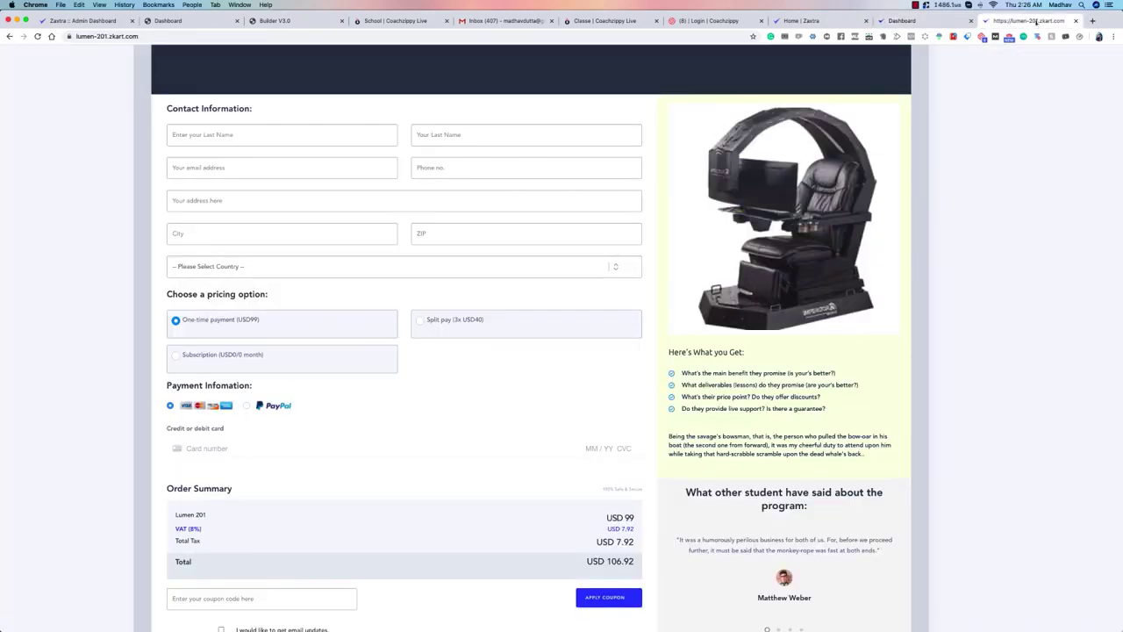
{"action": "scroll", "coordinate": [494, 321], "scroll_direction": "up", "scroll_amount": 2}
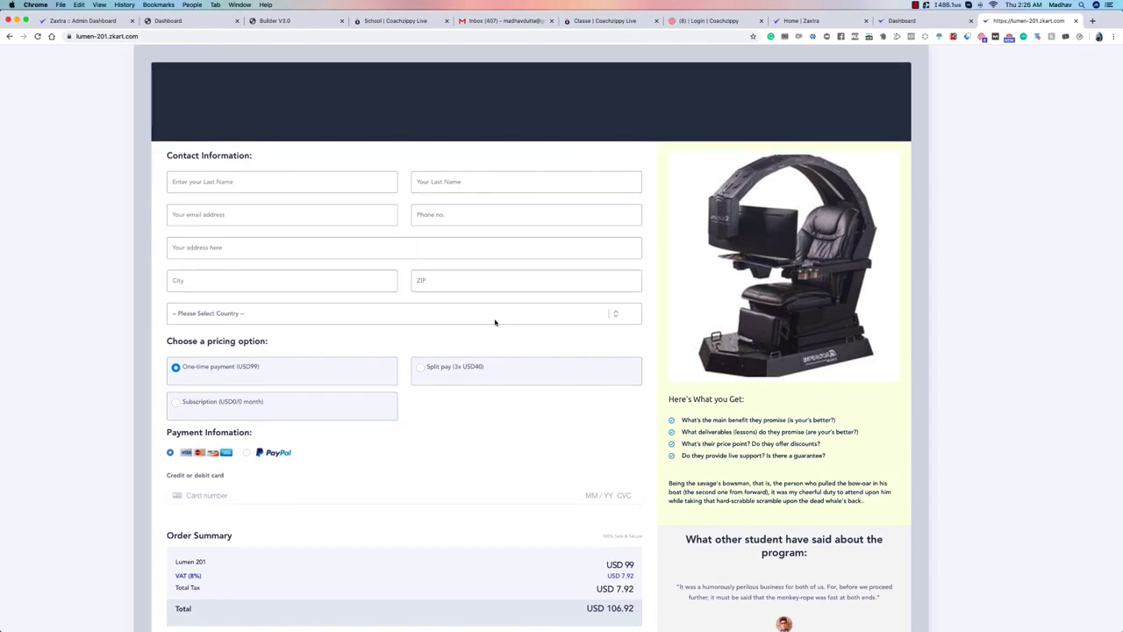
{"action": "scroll", "coordinate": [495, 321], "scroll_direction": "down", "scroll_amount": 5}
{"action": "scroll", "coordinate": [494, 321], "scroll_direction": "up", "scroll_amount": 5}
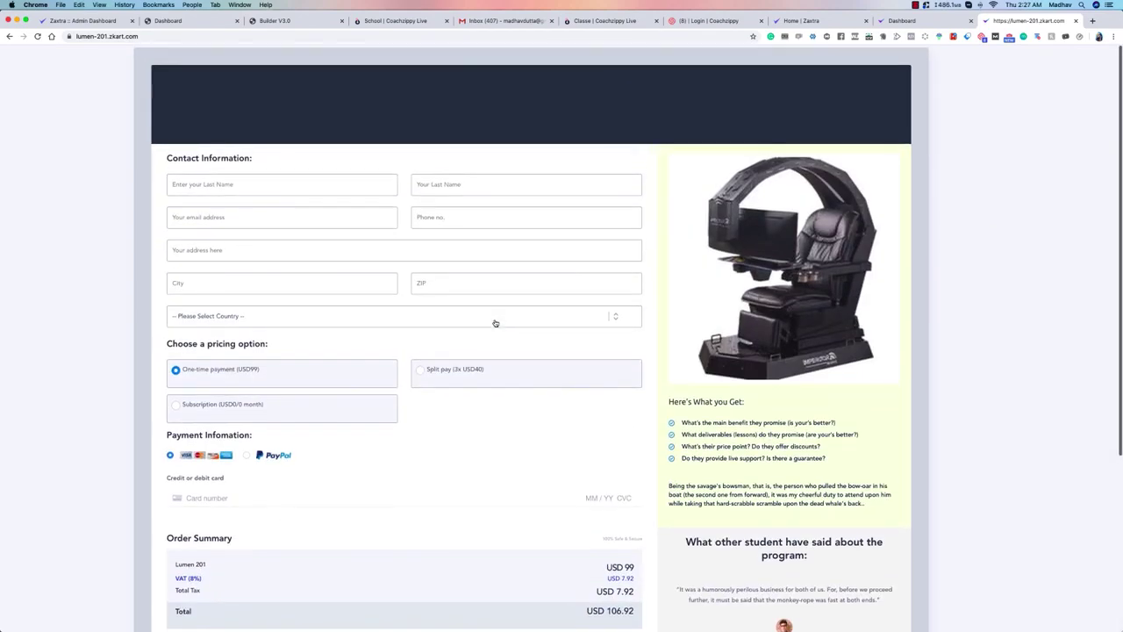
{"action": "left_click", "coordinate": [1076, 21]}
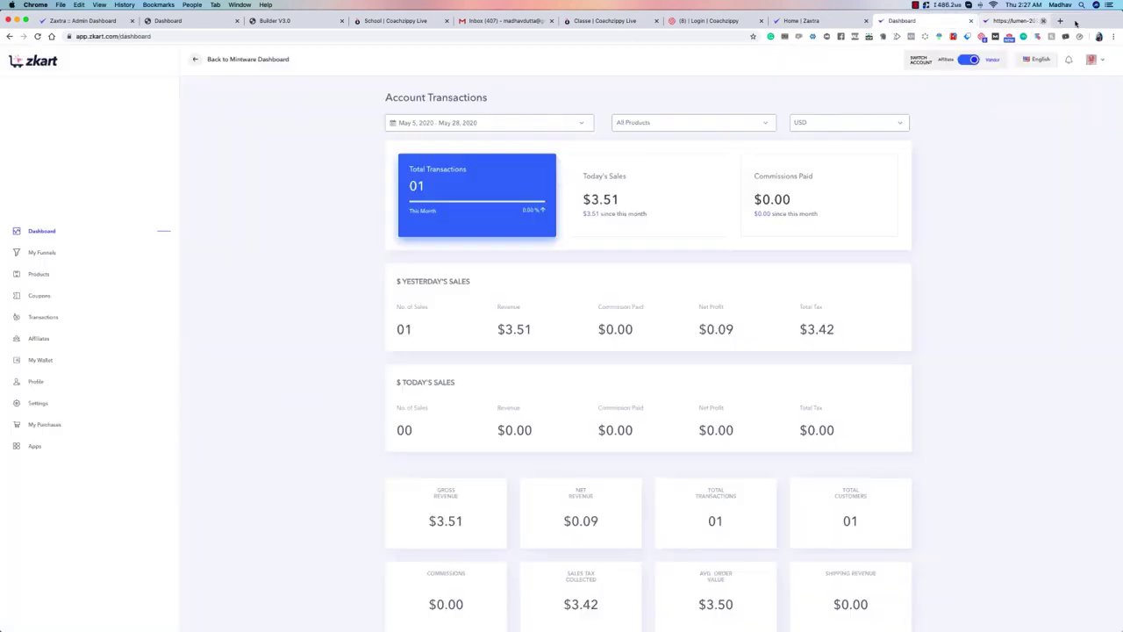